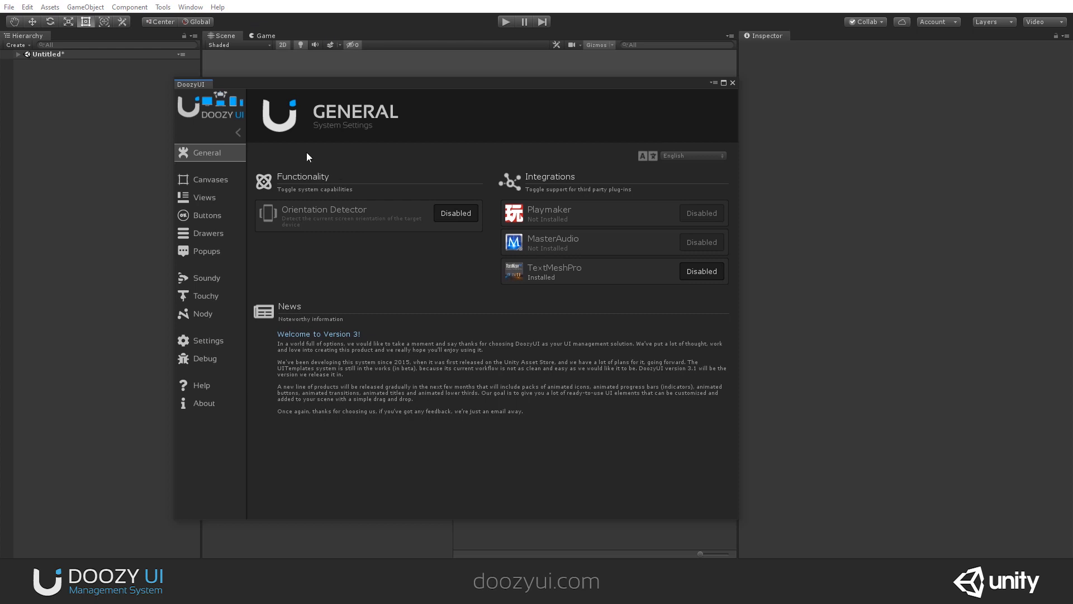
- Collapse the DoozyUI control panel's sidebar and expand it again
click(238, 132)
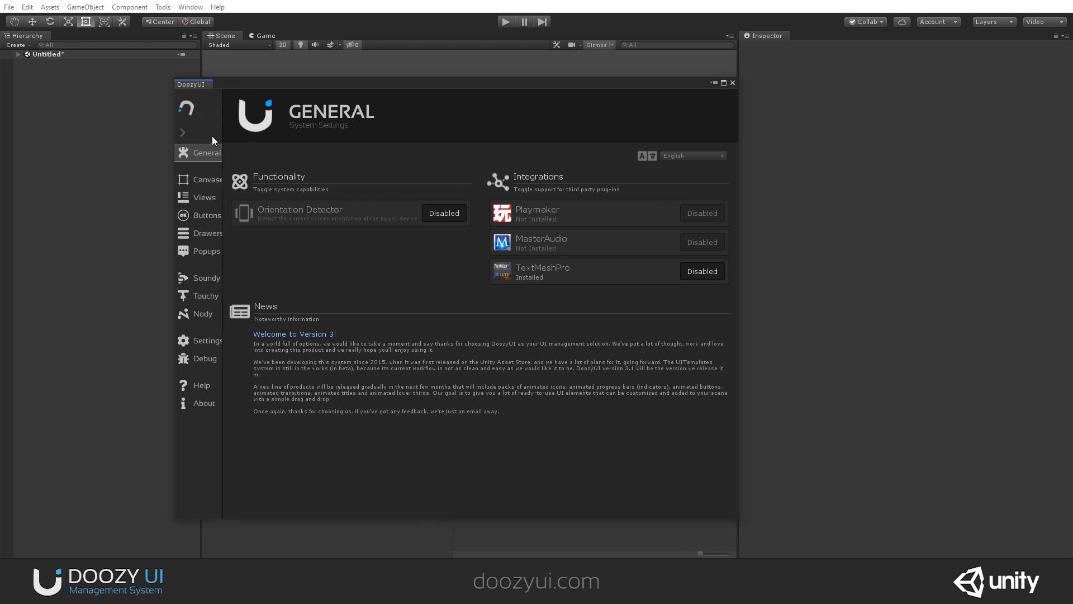
click(181, 135)
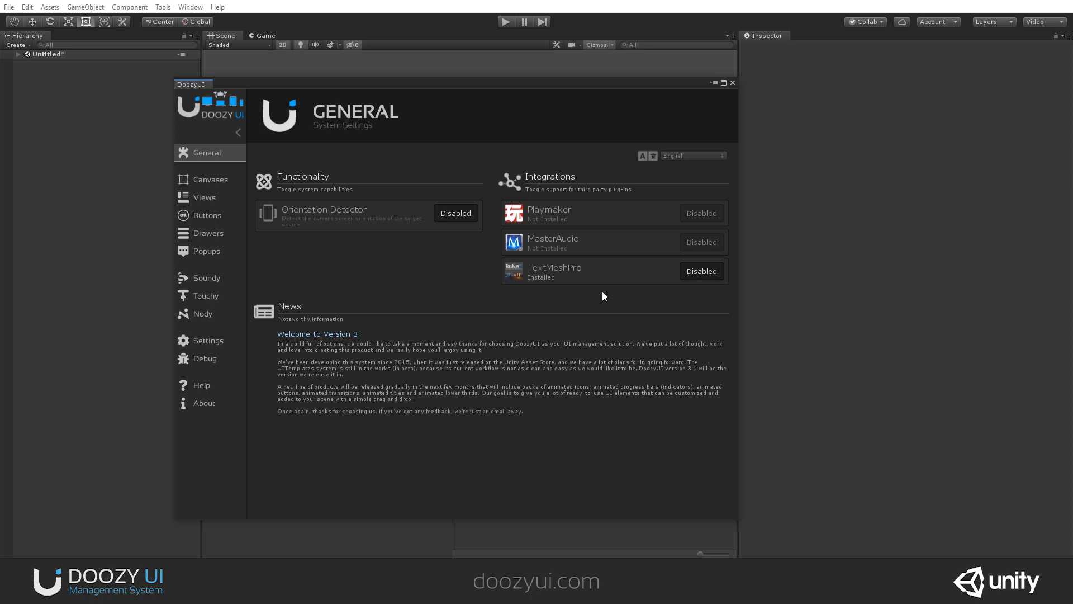
- Reposition the DoozyUI window and enable the TextMeshPro integration, adding its scripting define symbol to all build target groups
drag(446, 87, 518, 60)
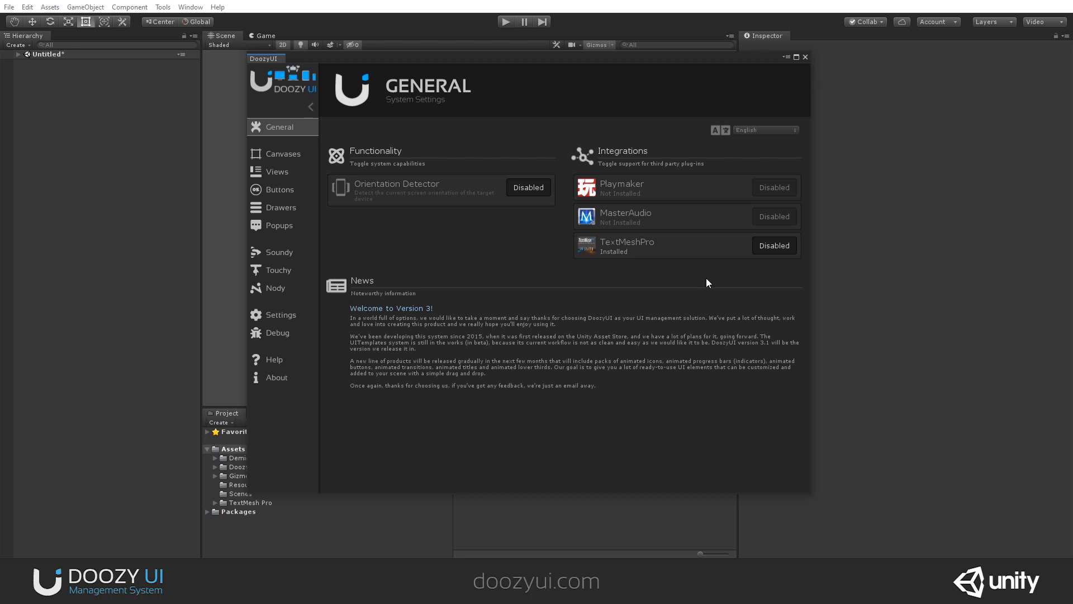
click(767, 248)
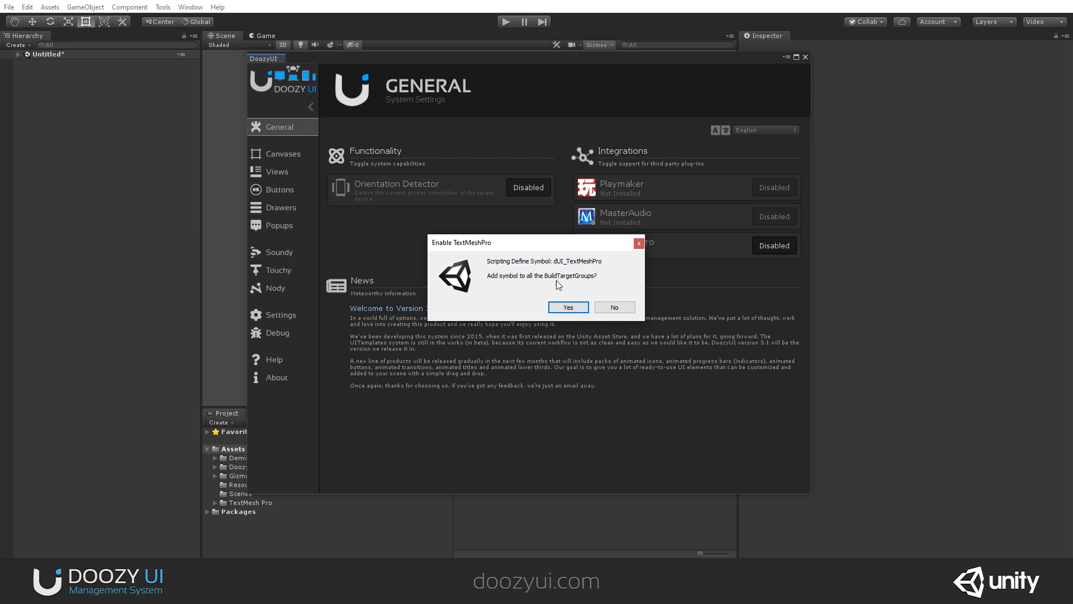
click(568, 306)
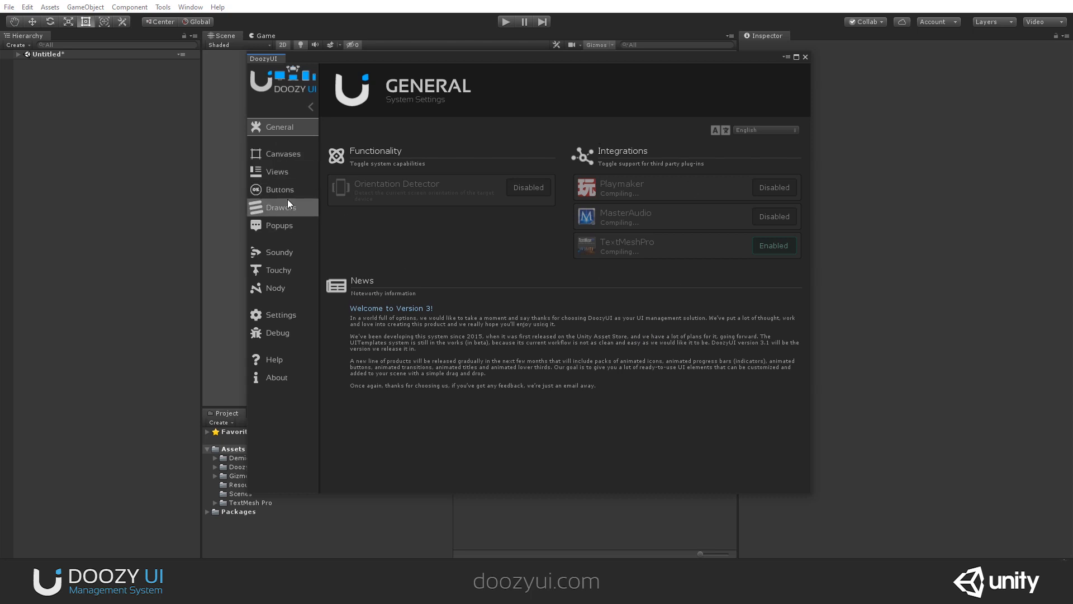
- View the Canvases database, and examine the Example and General categories of the Views database
click(282, 156)
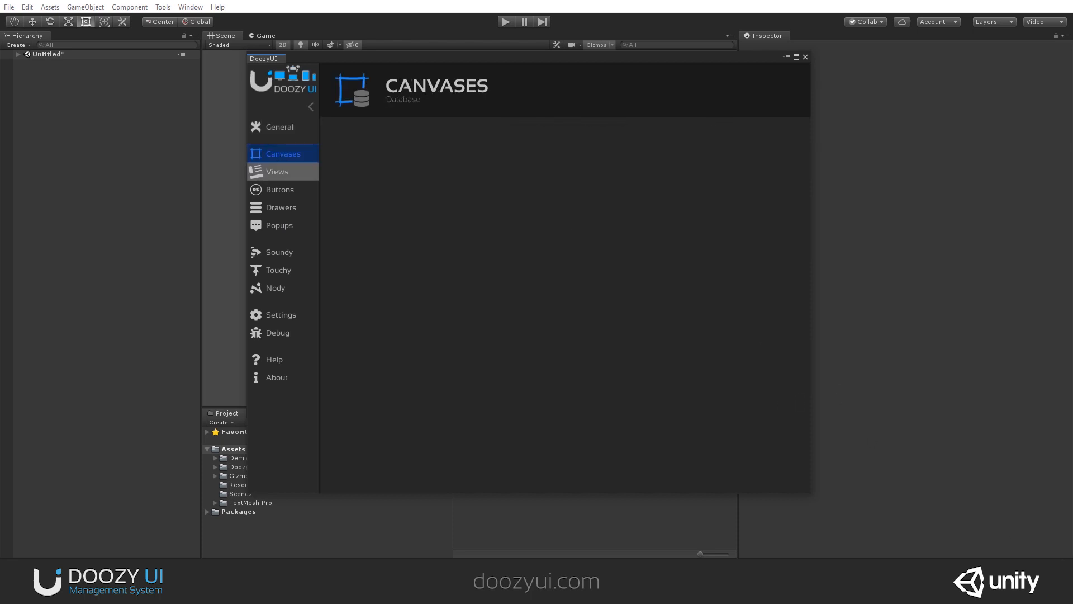
click(280, 171)
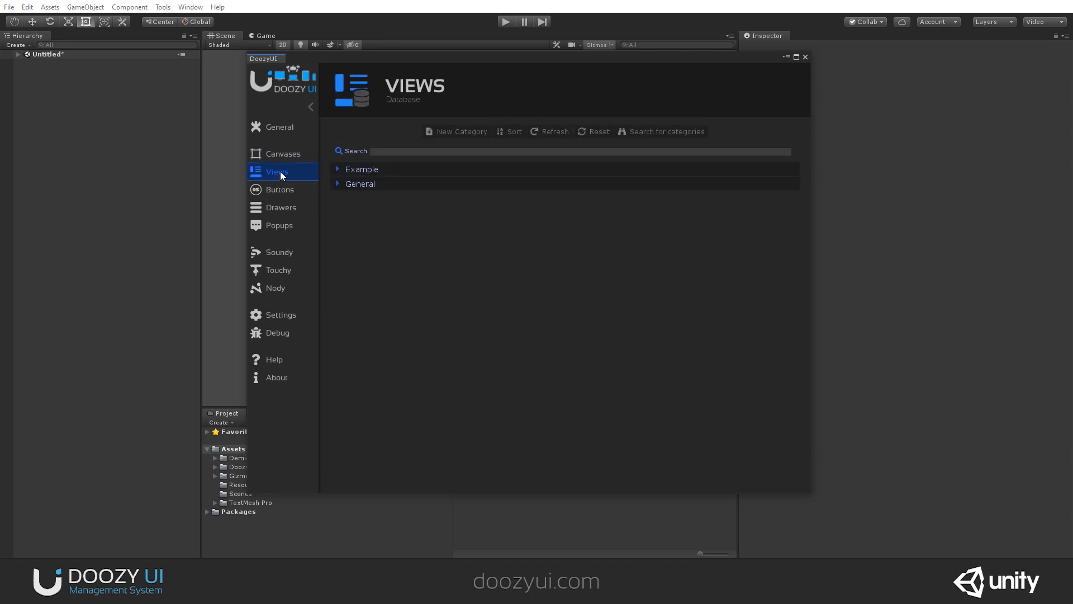
click(385, 174)
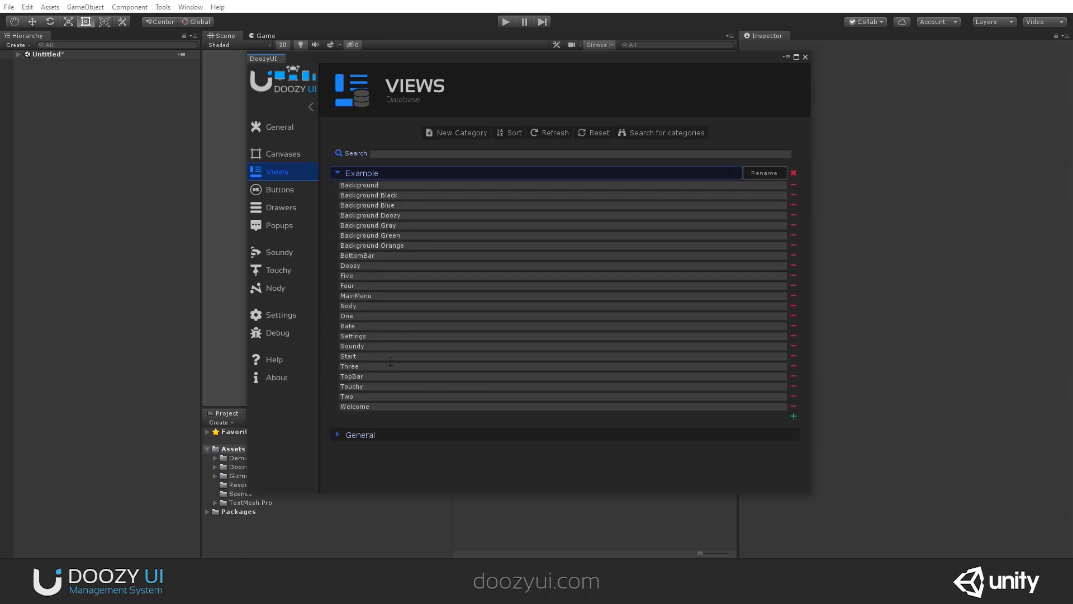
click(378, 172)
click(381, 185)
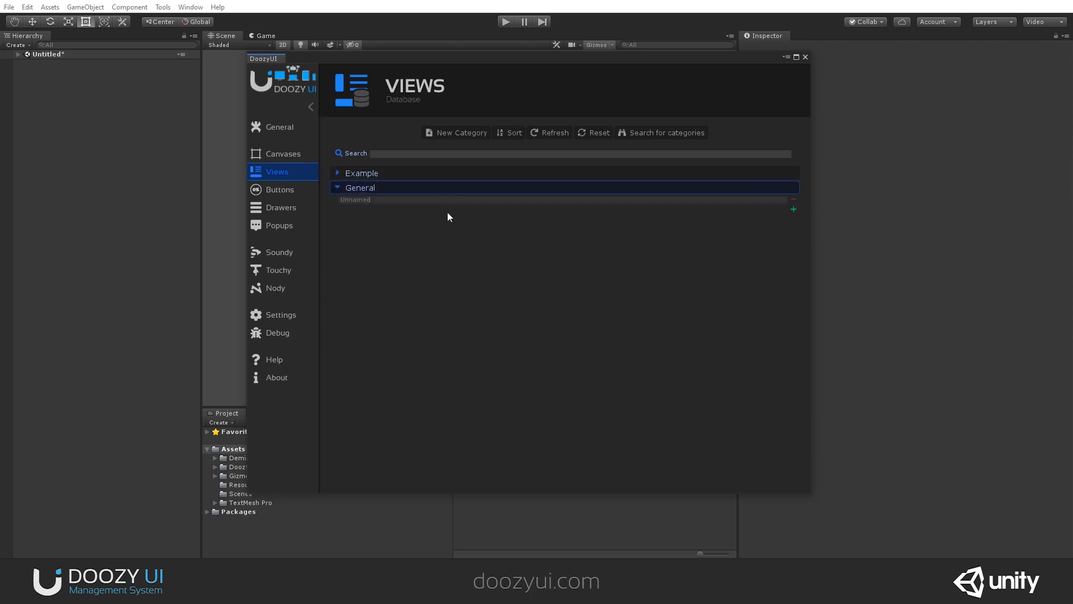
click(439, 184)
- Examine the Example category of the Buttons database, then look through the Drawers and Popups databases
click(288, 189)
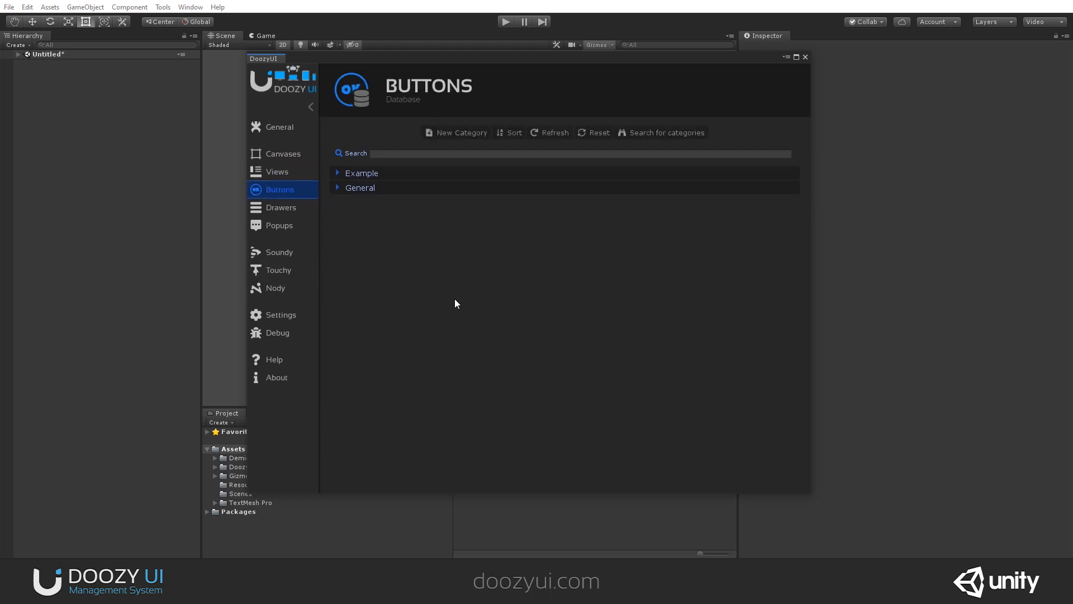
click(424, 174)
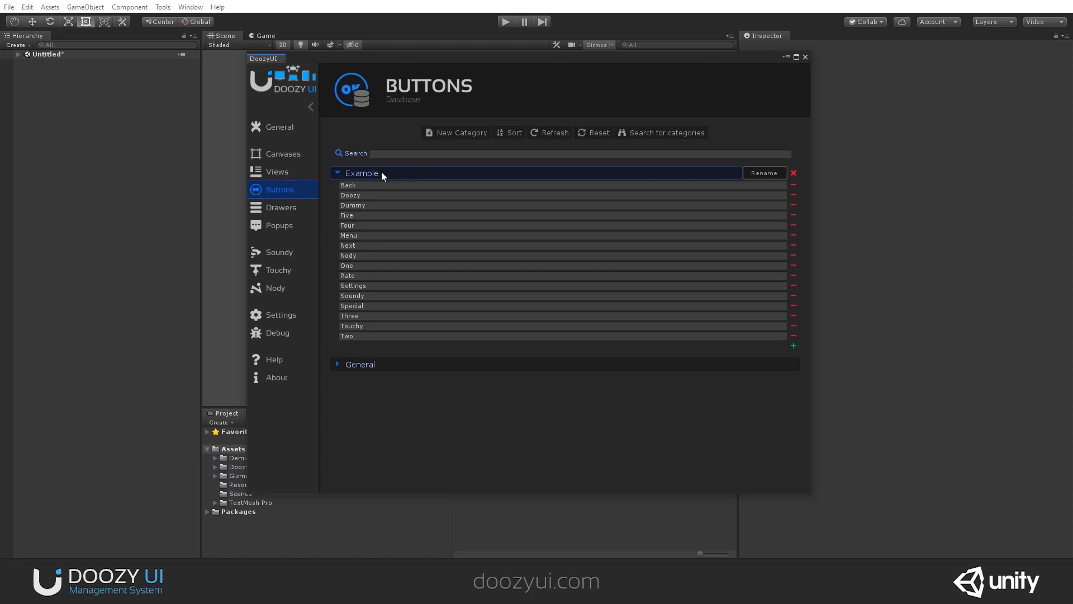
click(408, 175)
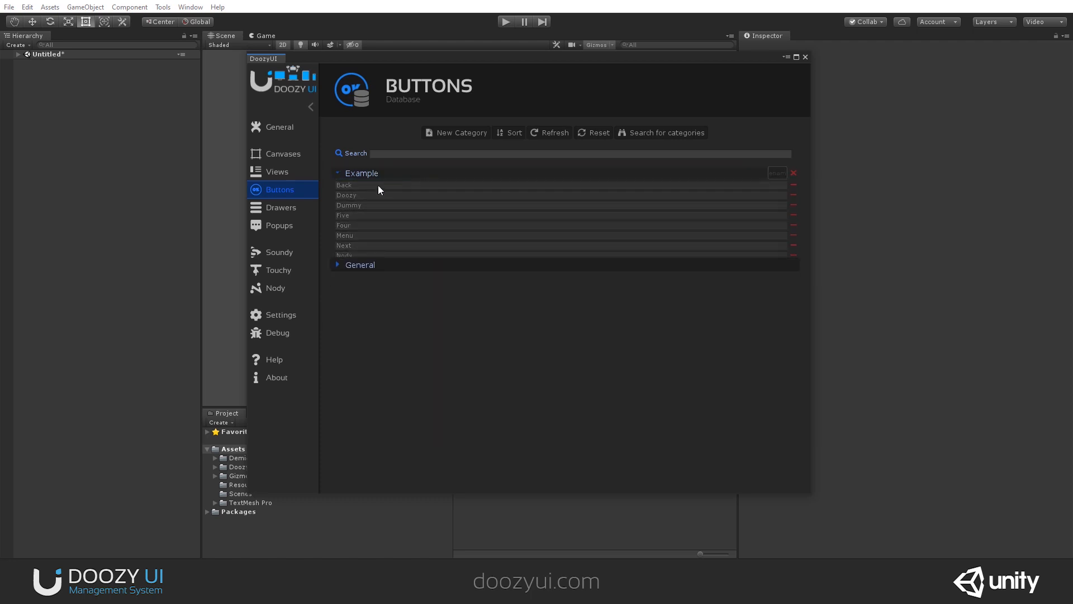
click(281, 208)
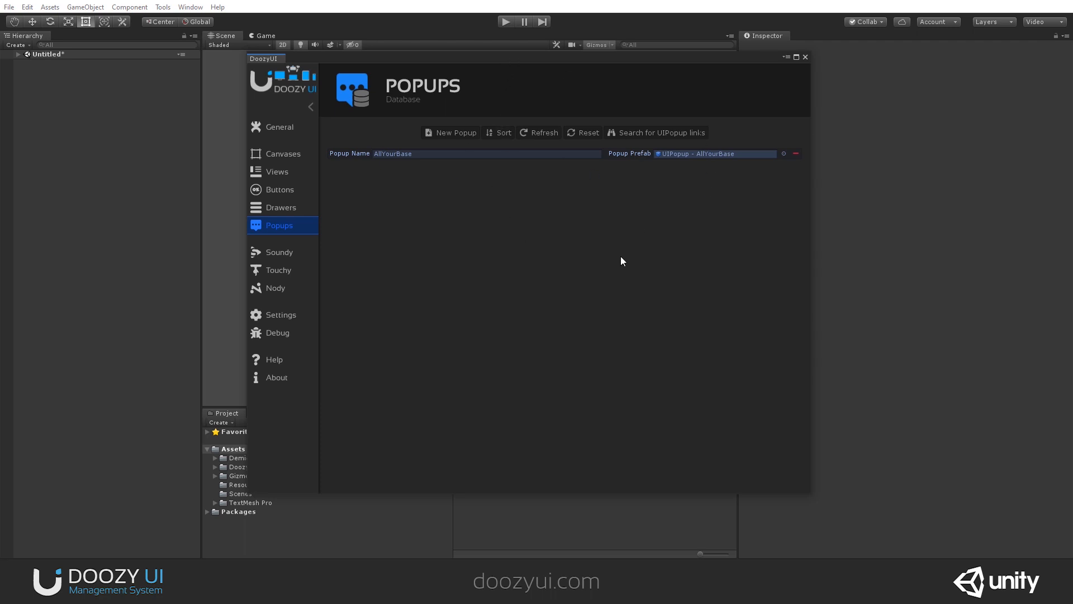
- Show the Example Music sounds in the Soundy database and preview the Jinxed Instinct track
click(285, 252)
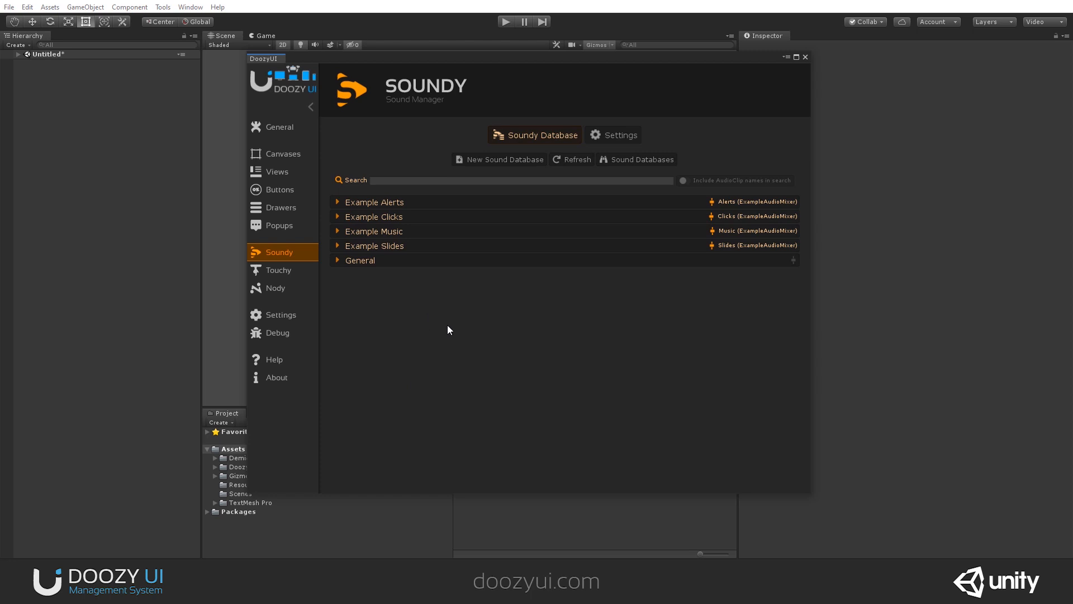
click(433, 233)
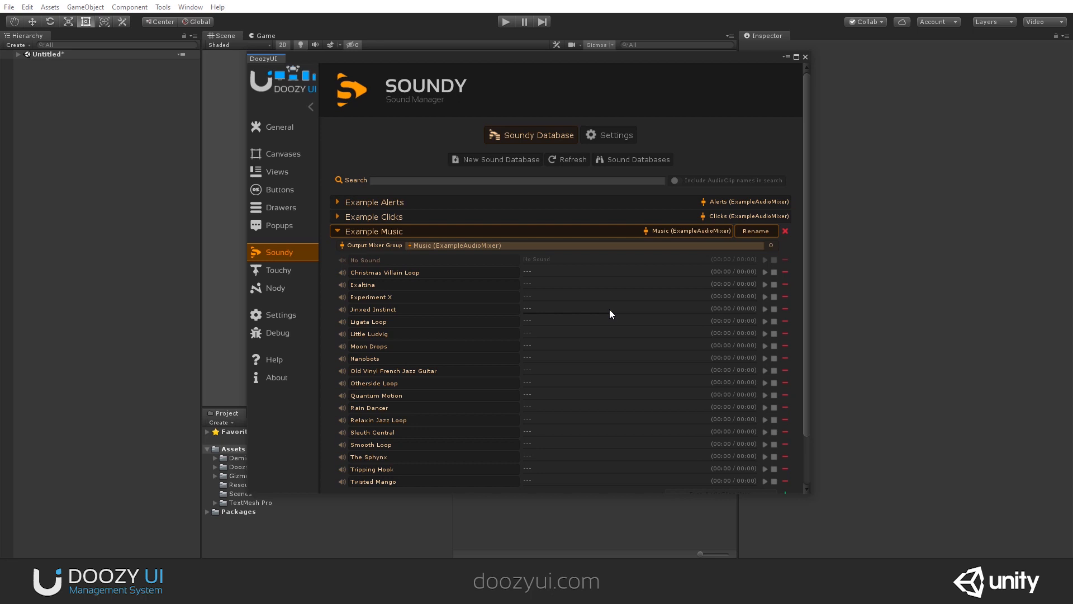
click(567, 311)
click(566, 313)
- Preview the Nanobots track from several playback positions, stop it, and collapse the Example Music database
click(566, 358)
click(565, 361)
click(765, 358)
click(773, 359)
click(579, 362)
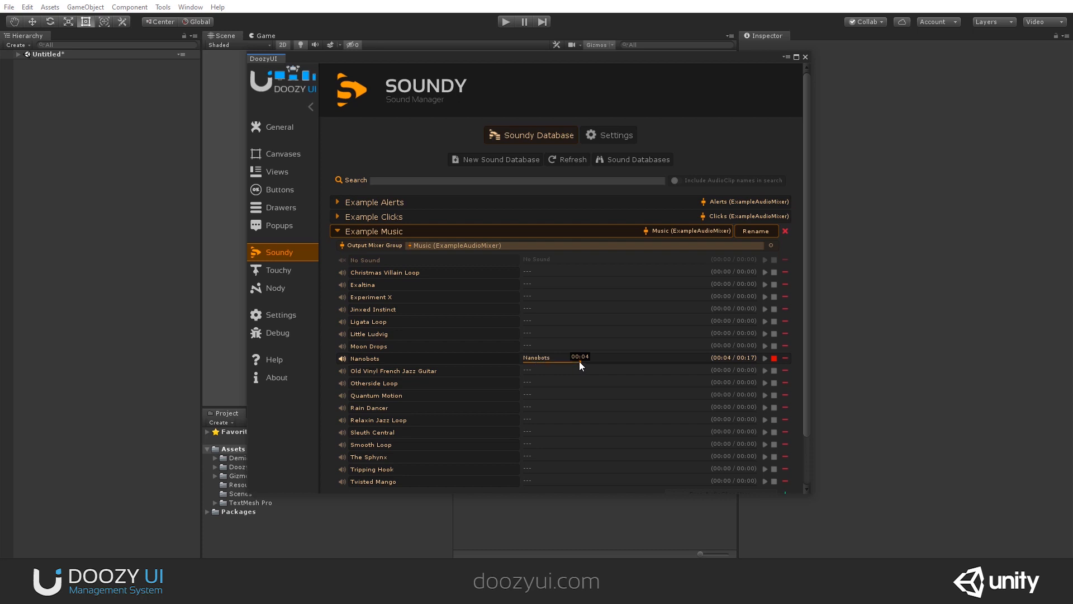
click(584, 362)
right_click(653, 361)
click(774, 359)
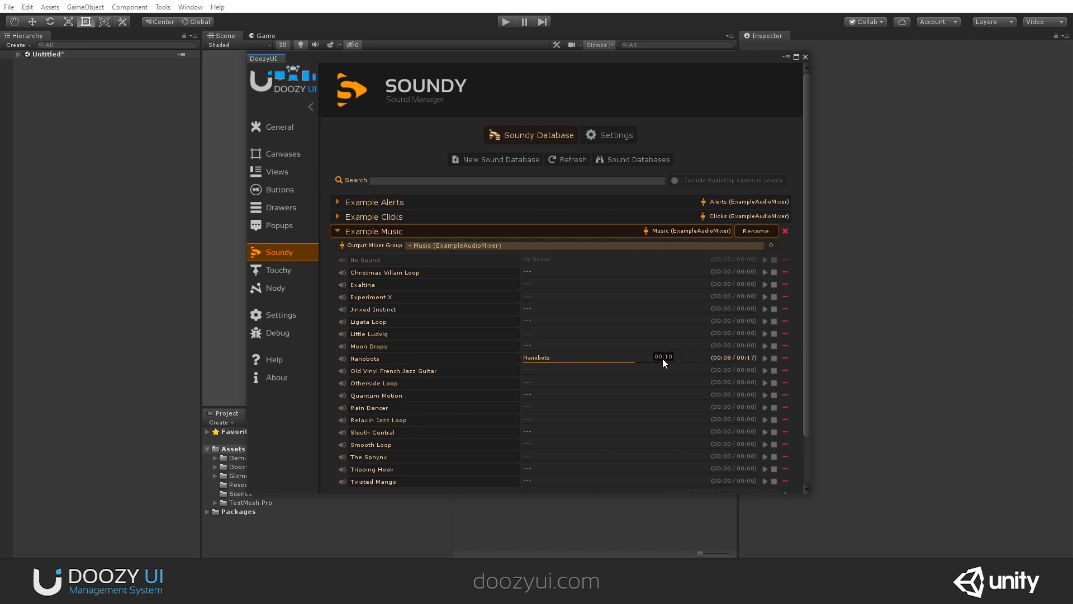
click(524, 232)
- Preview the Button Tap, Highpitched Compute 2 and Hit sounds in the Example Clicks database, then collapse it
click(450, 218)
click(609, 307)
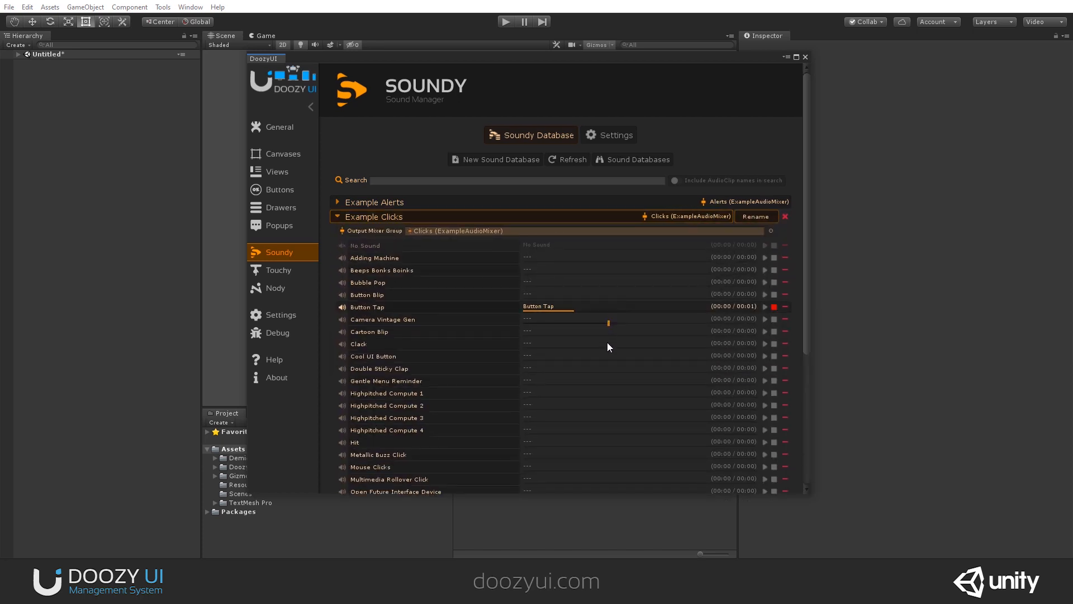
click(587, 404)
click(596, 441)
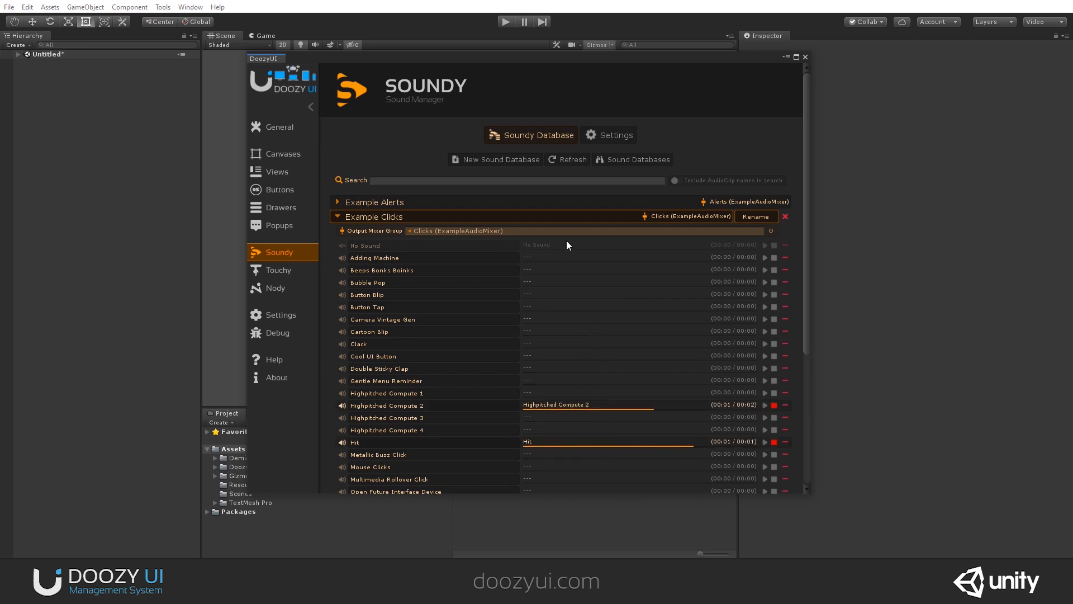
click(537, 217)
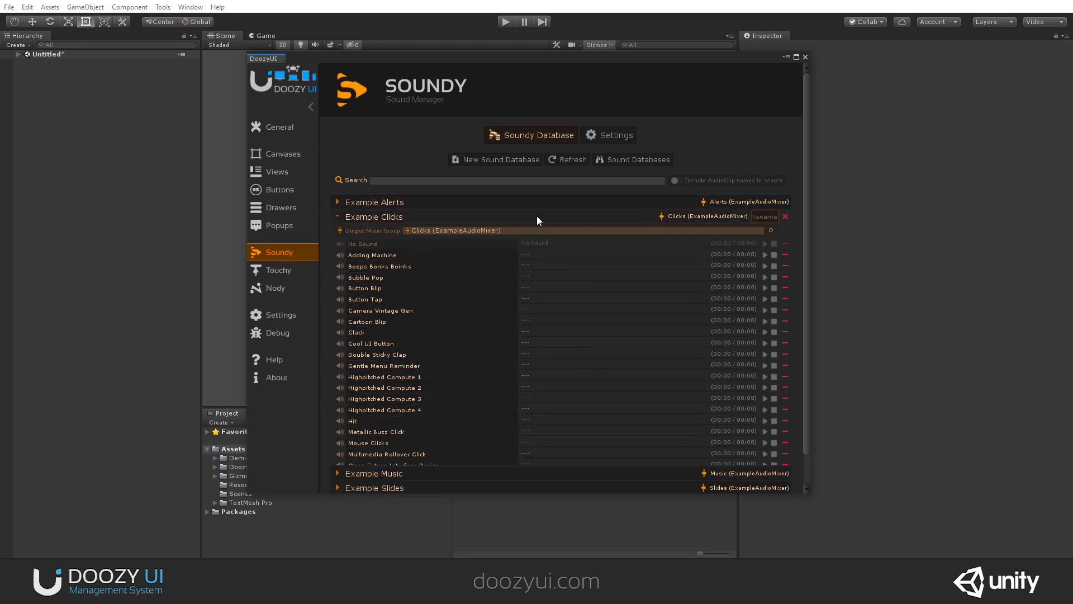
- Examine the Soundy controller settings and the Touchy swipe and long tap settings
click(618, 139)
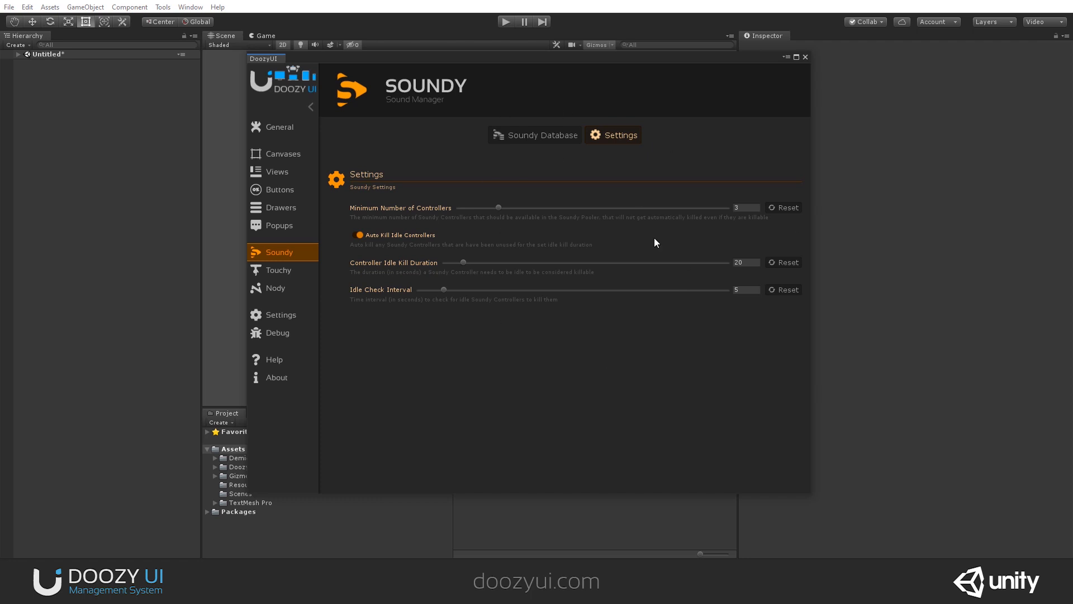
click(548, 136)
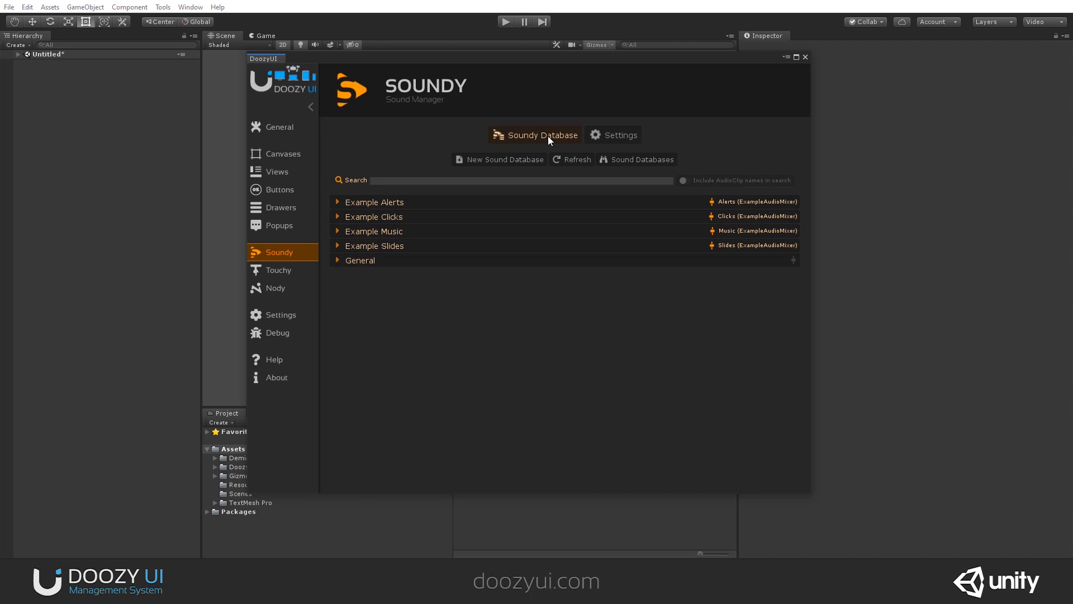
click(278, 269)
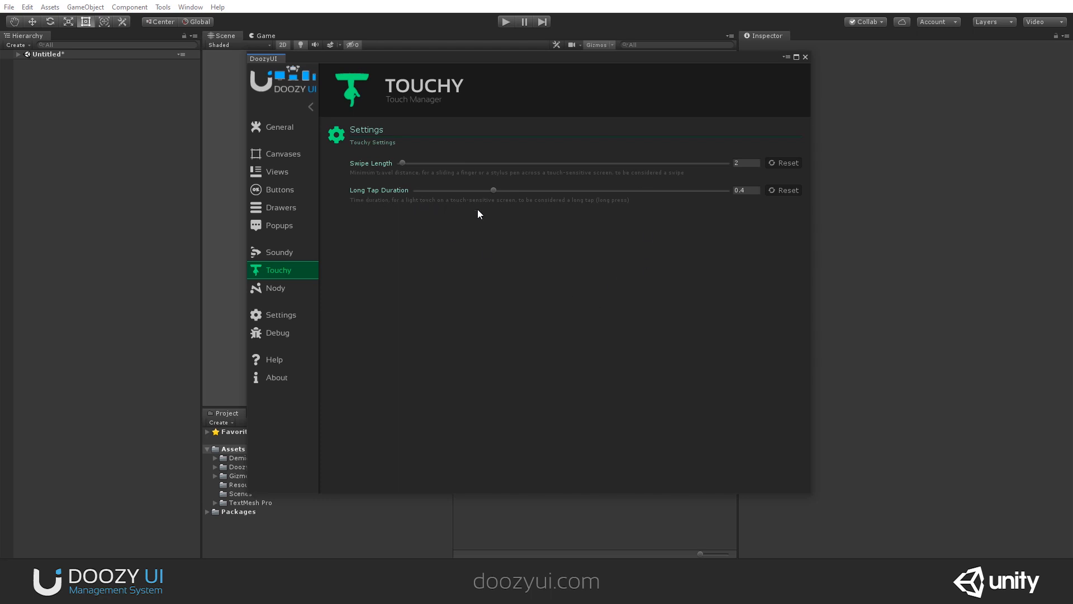
- View the Nody settings, and open and close the Nody graph window from both the control panel and the editor's Doozy tools
click(308, 289)
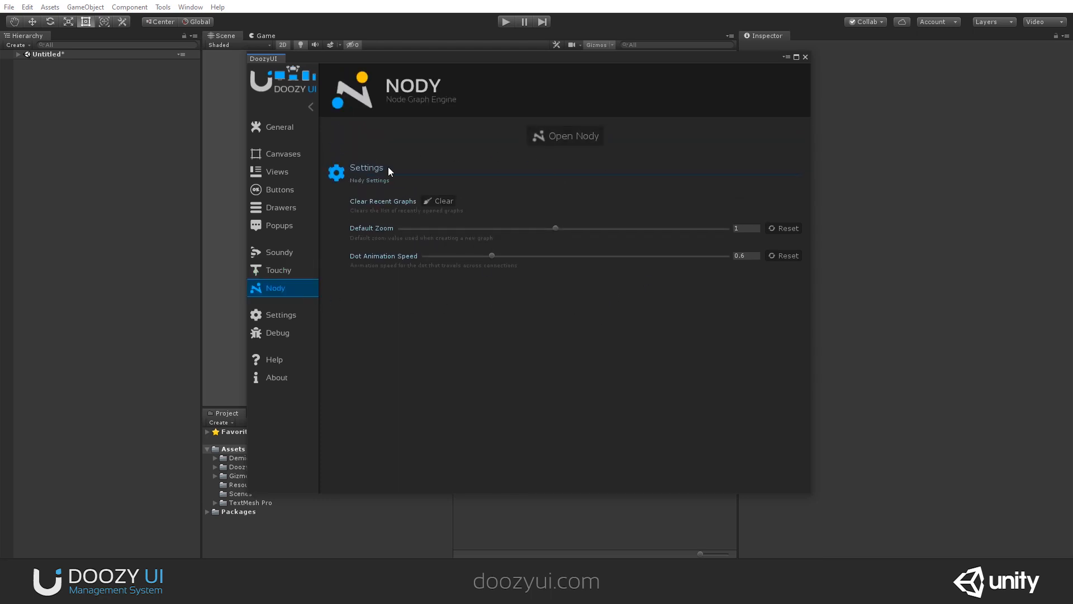
click(551, 136)
click(847, 80)
click(159, 7)
mouse_move(184, 20)
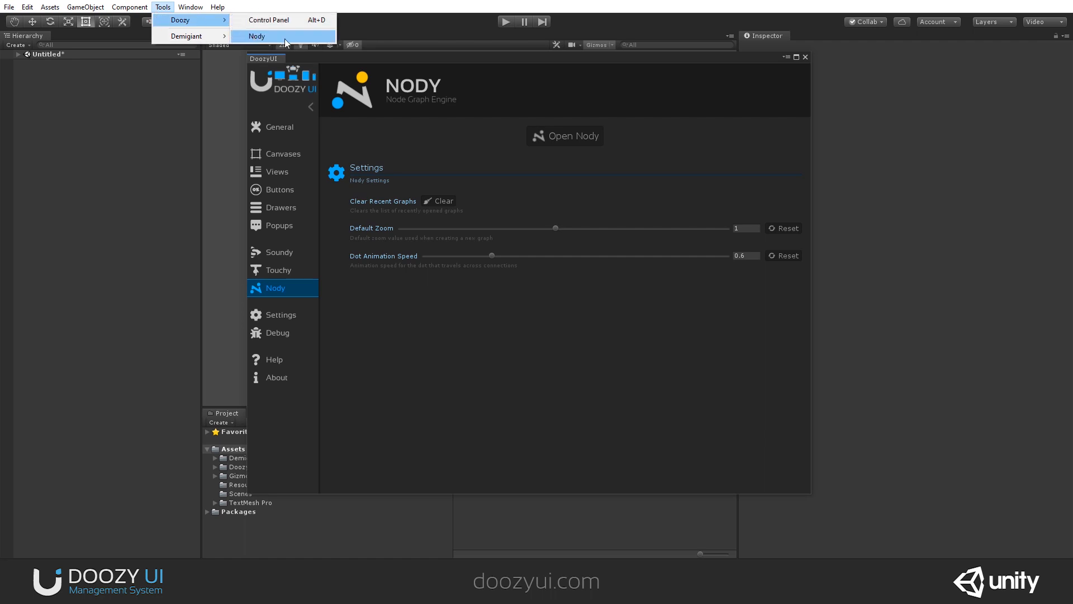
click(285, 38)
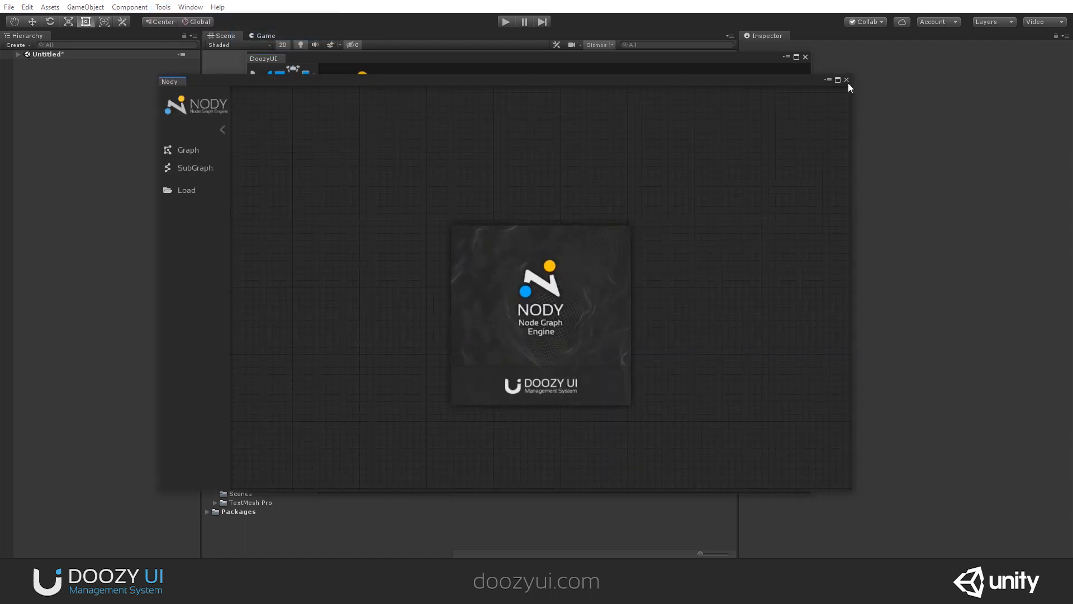
click(847, 81)
- Examine the UIButton default values and behaviors in the editor settings
click(297, 314)
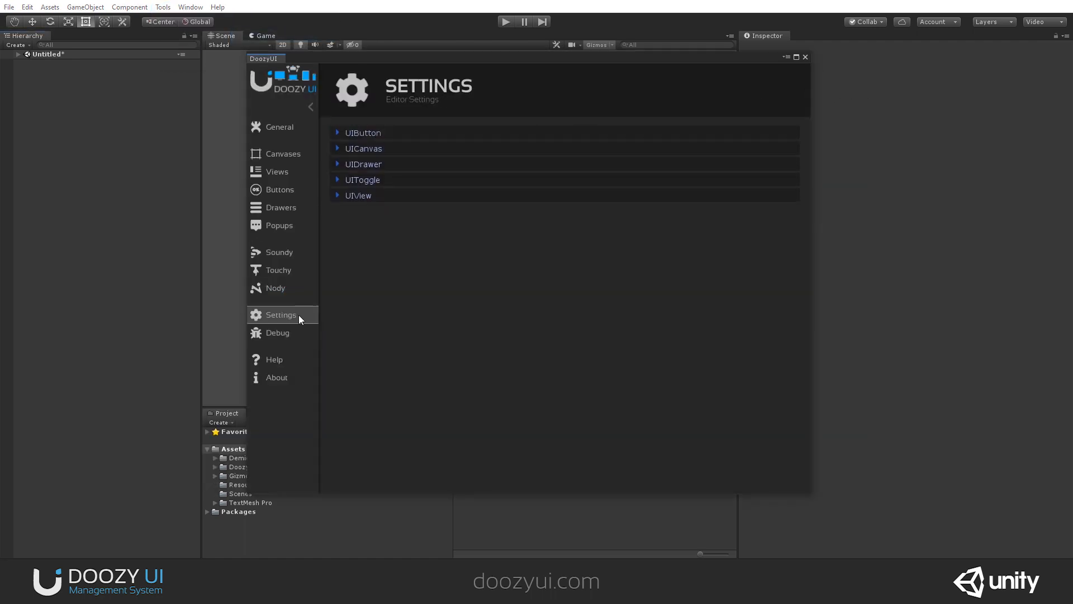
click(407, 137)
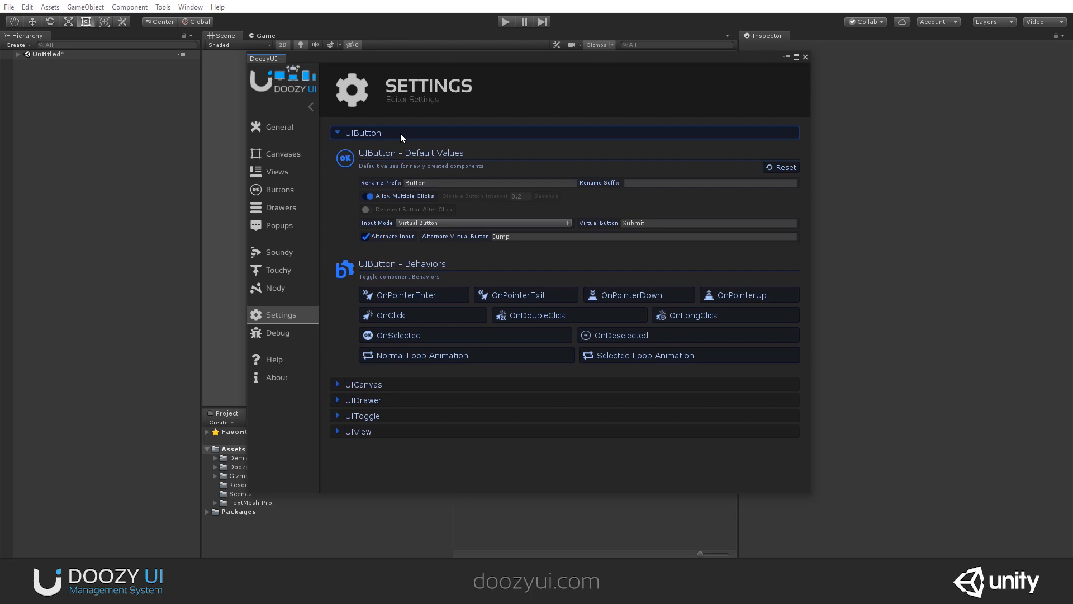
- Toggle global debugging on and off for the UIButton and Game Event Manager components
click(277, 334)
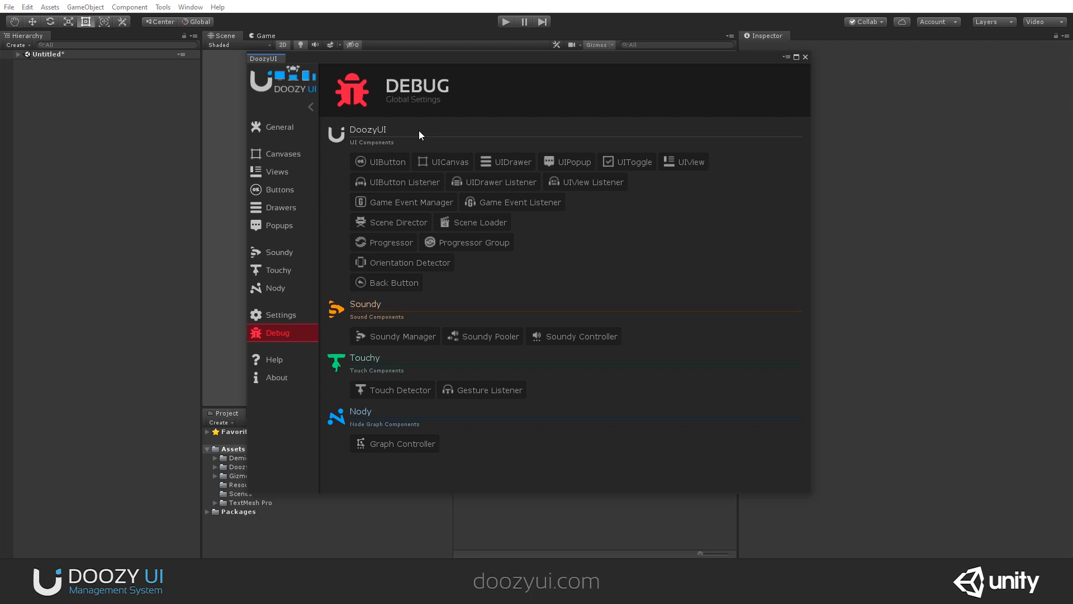
click(385, 162)
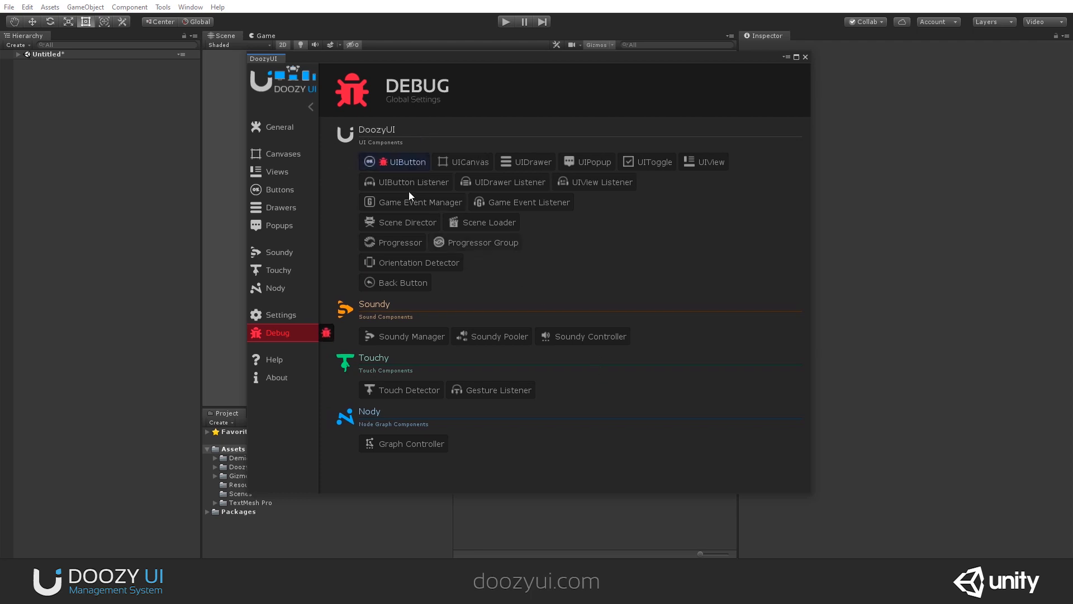
click(383, 163)
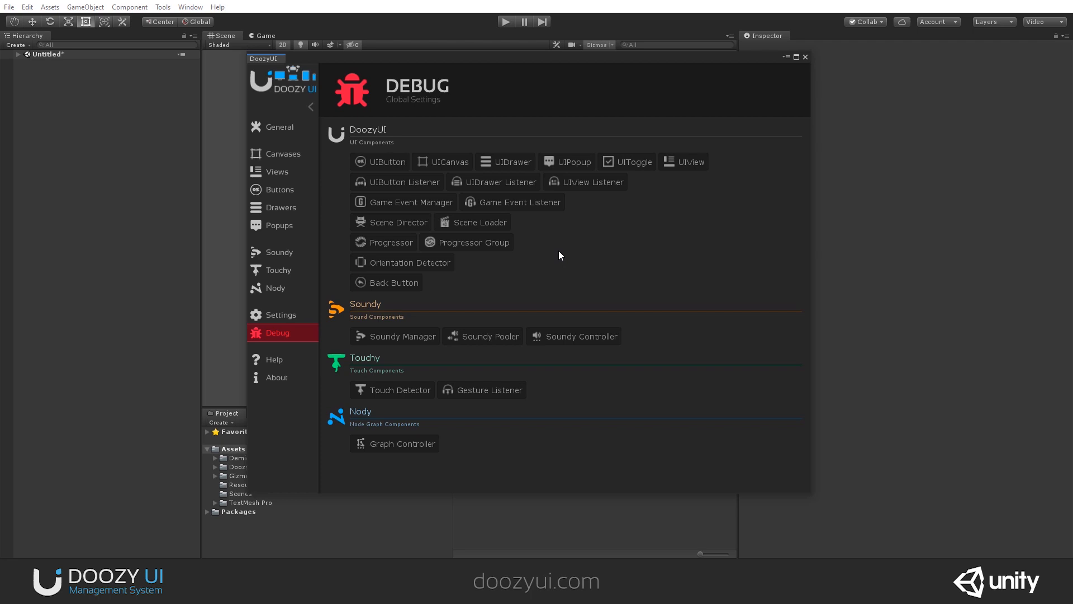
click(407, 200)
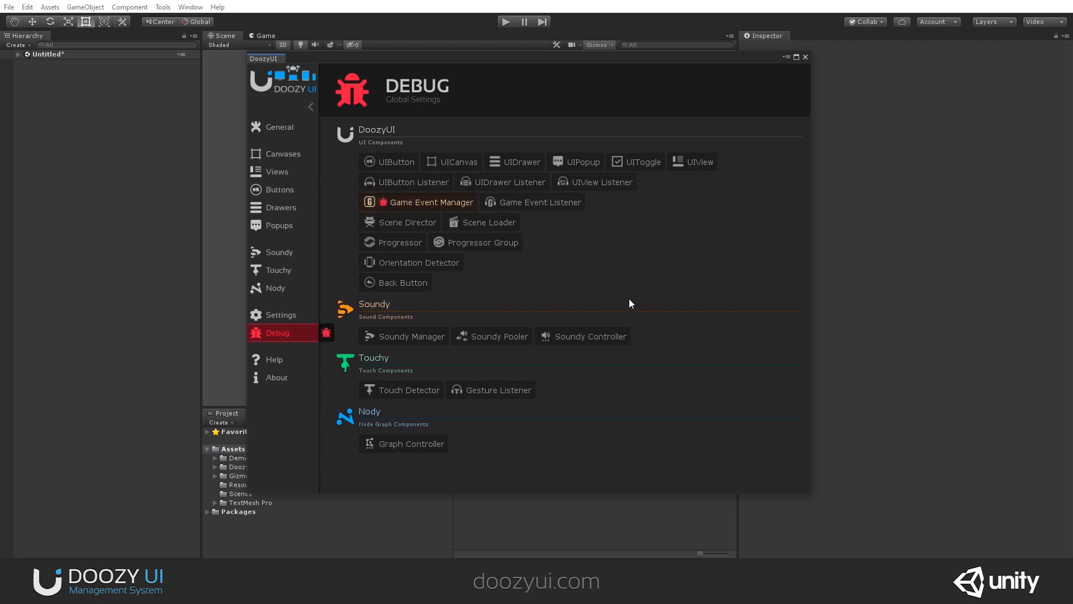
click(450, 205)
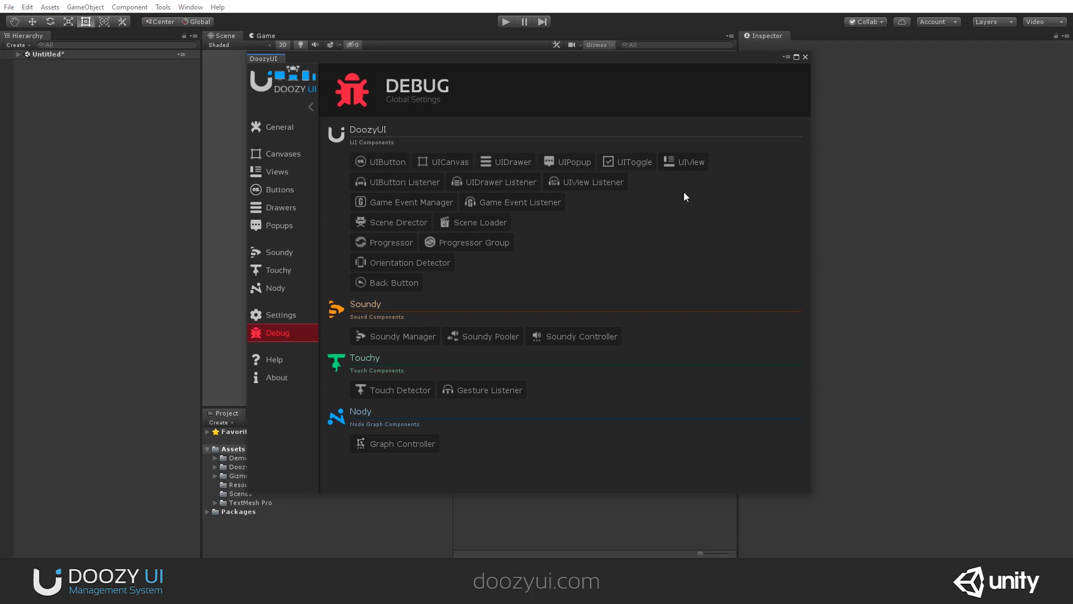
- Show the DoozyUI help resources and widen the control panel window
click(282, 359)
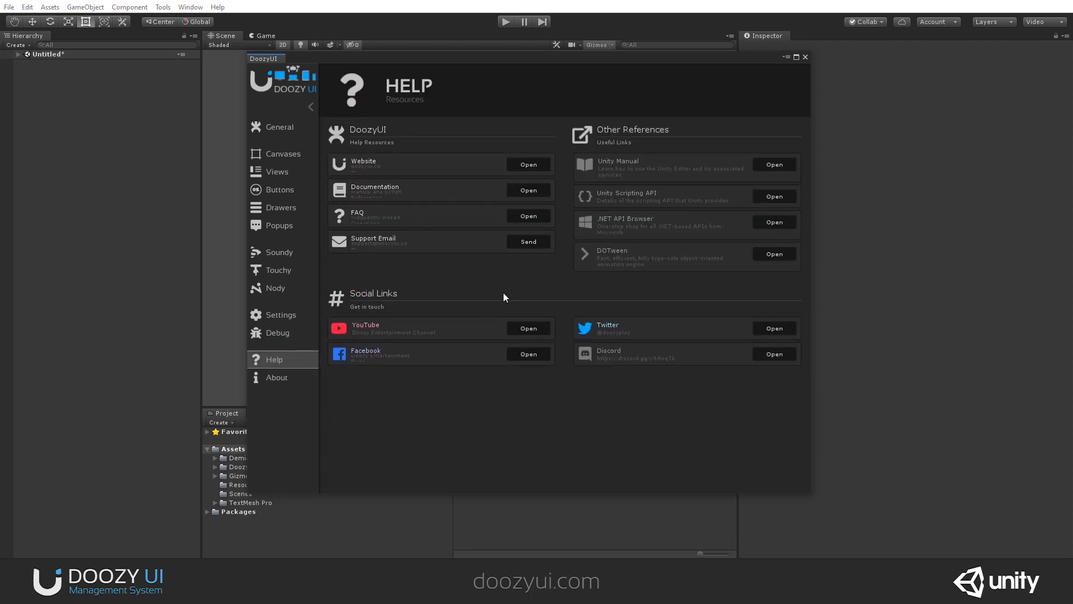
drag(245, 194, 118, 188)
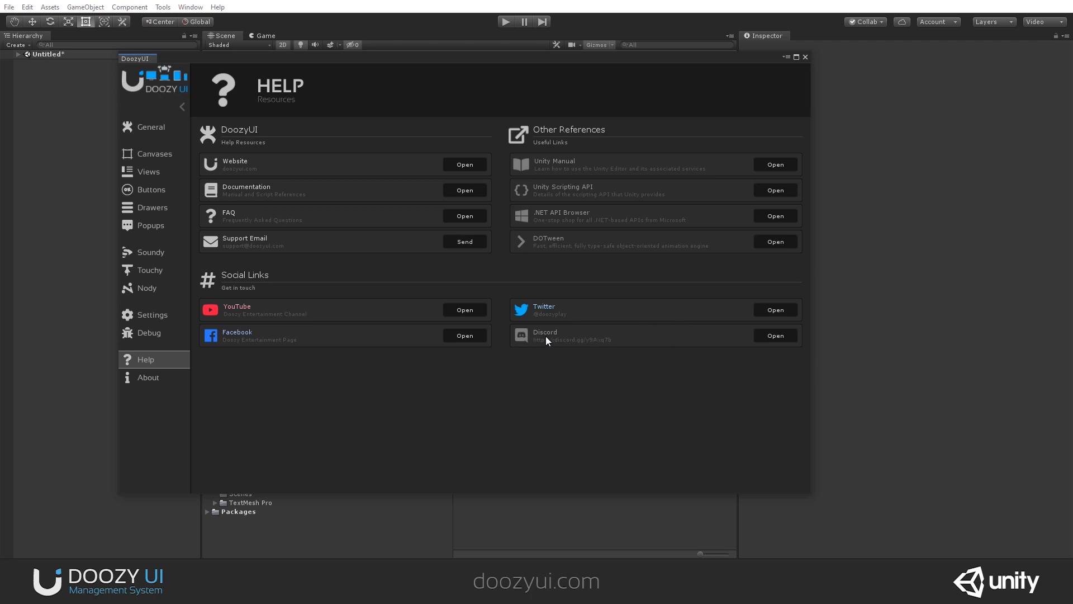
- View the DoozyUI About page and return to the General system settings
click(148, 379)
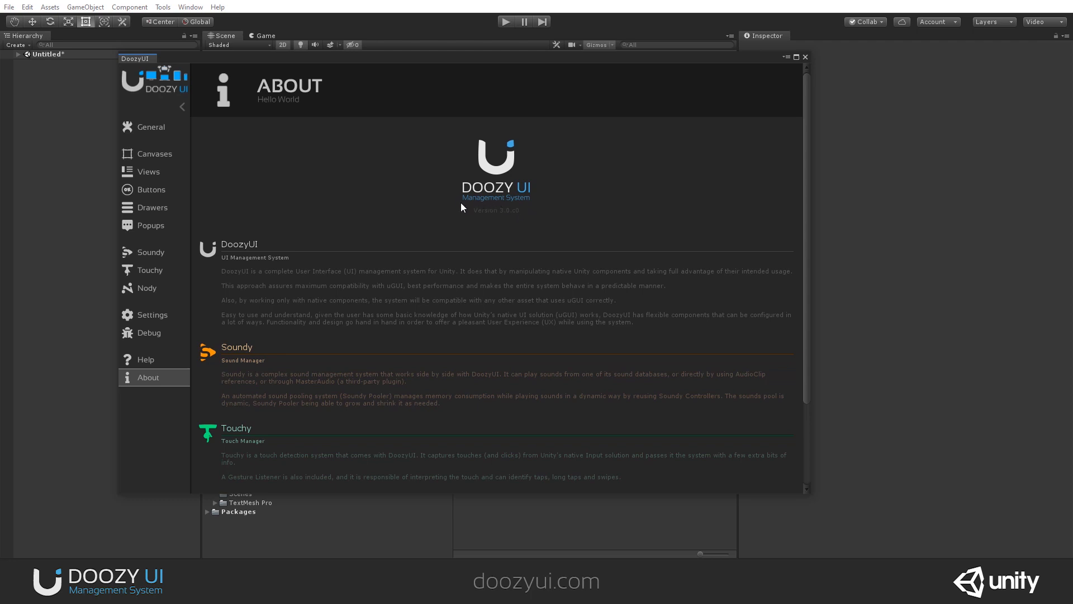
click(175, 109)
click(132, 125)
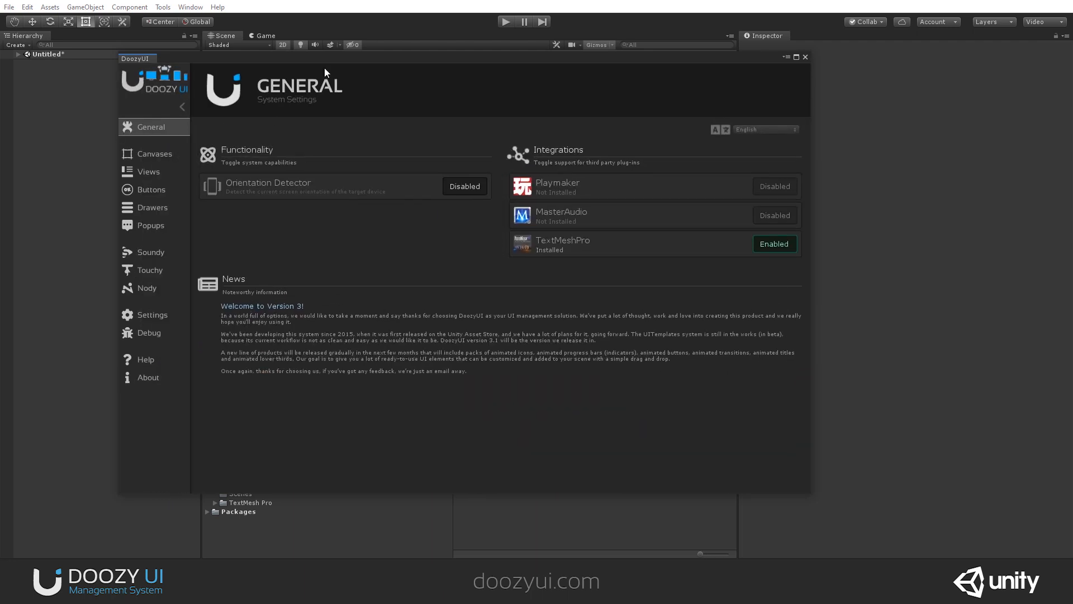
- Narrow and reposition the DoozyUI control panel window, and close it
drag(118, 104, 263, 106)
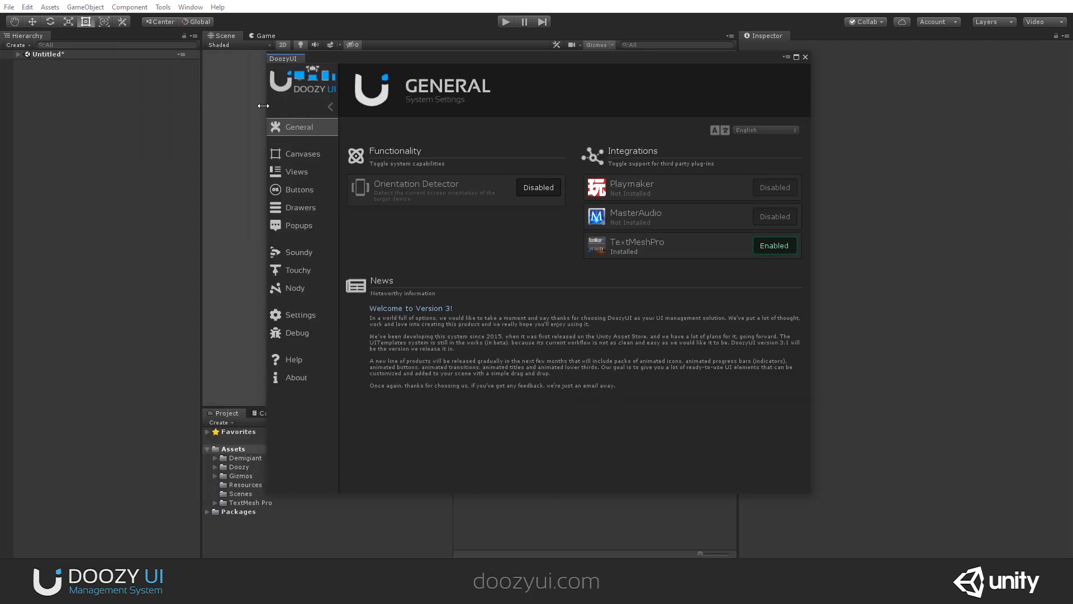
drag(432, 59, 404, 77)
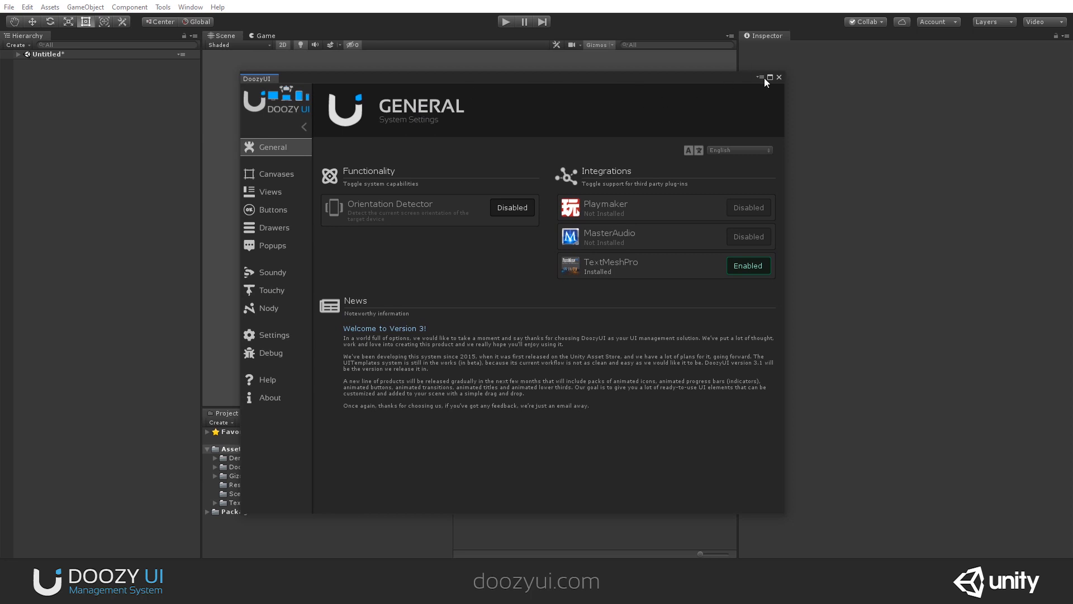
click(779, 77)
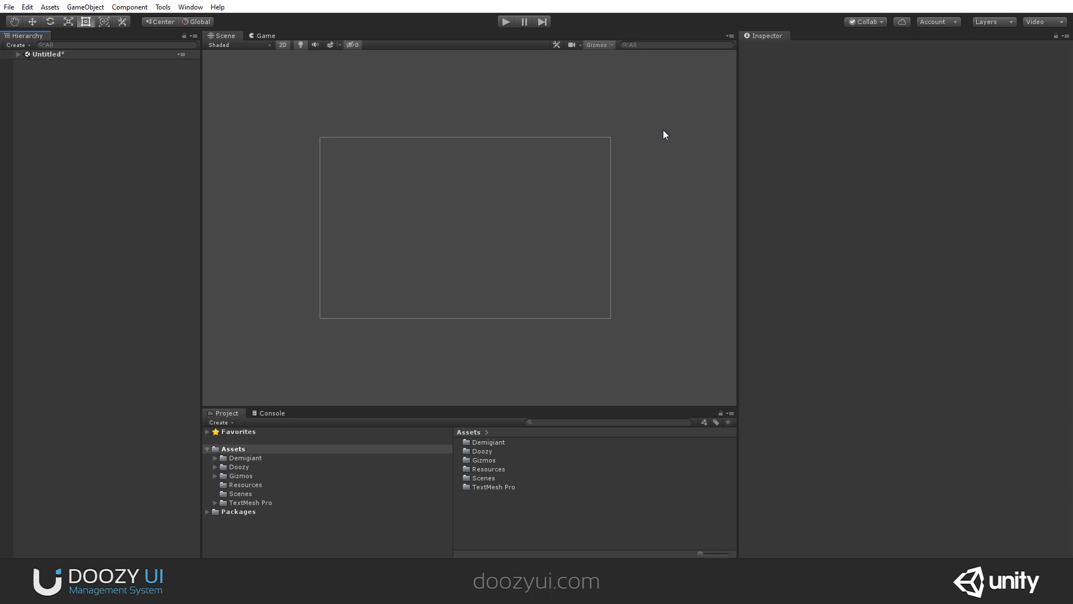
- Browse the Doozy object types for the hierarchy, add a Soundy Manager to the scene and delete it again
click(163, 7)
click(67, 146)
right_click(54, 165)
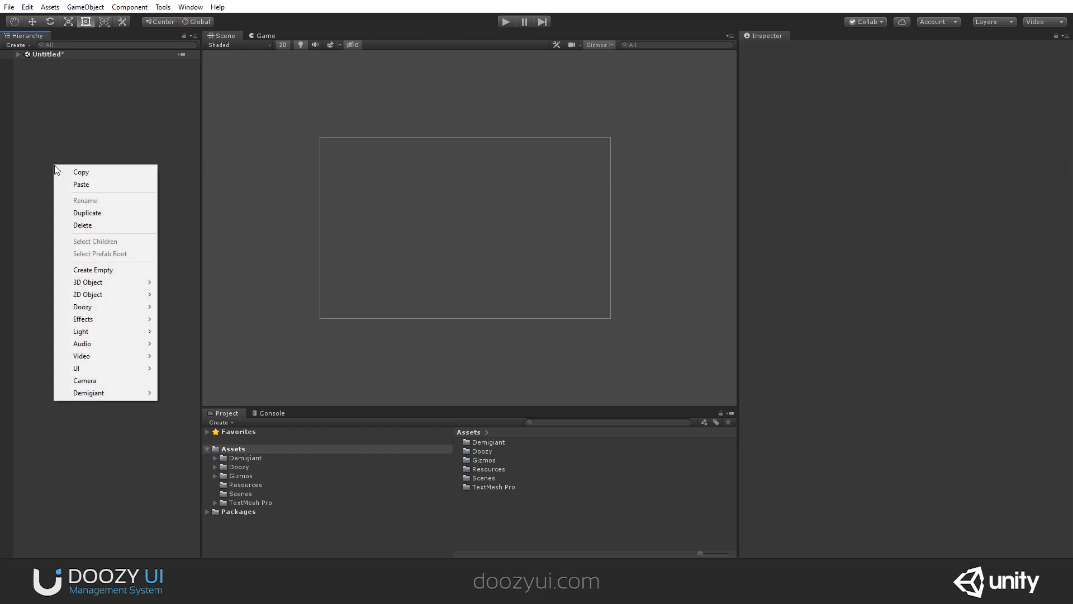
mouse_move(113, 310)
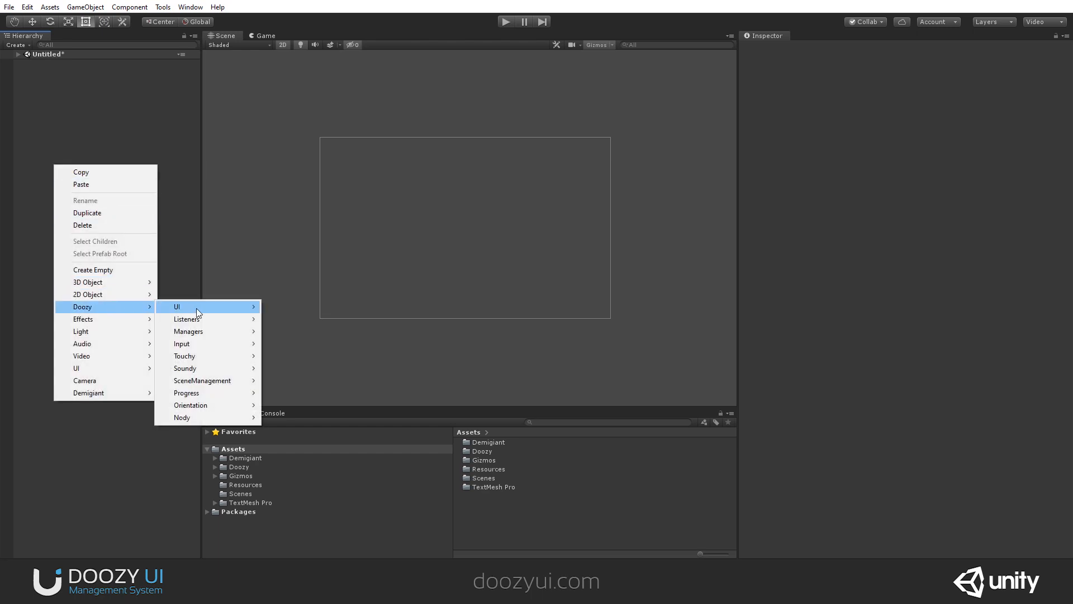
mouse_move(199, 318)
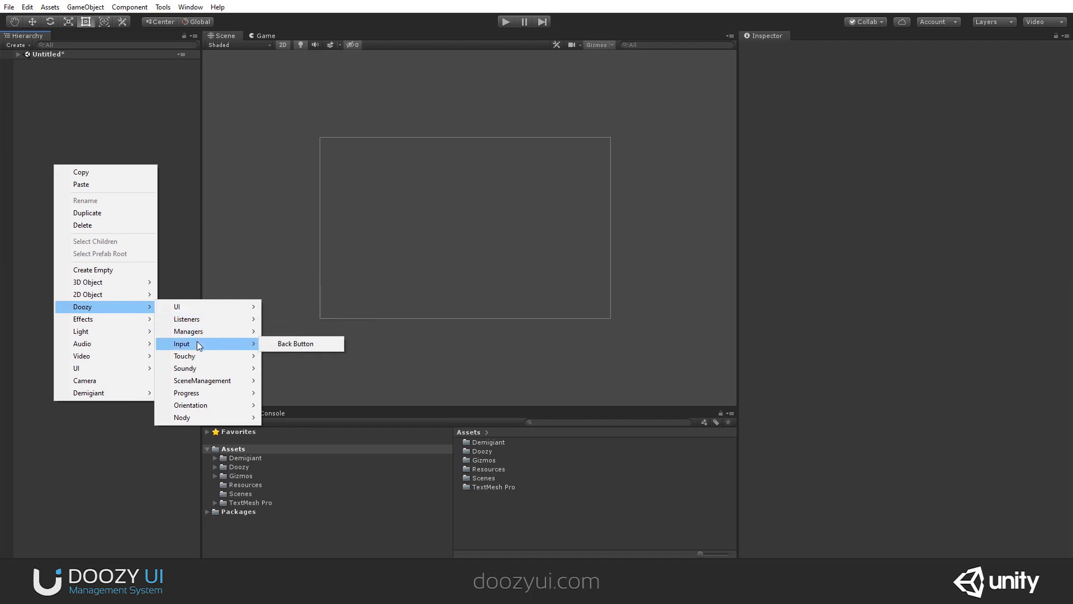
mouse_move(198, 357)
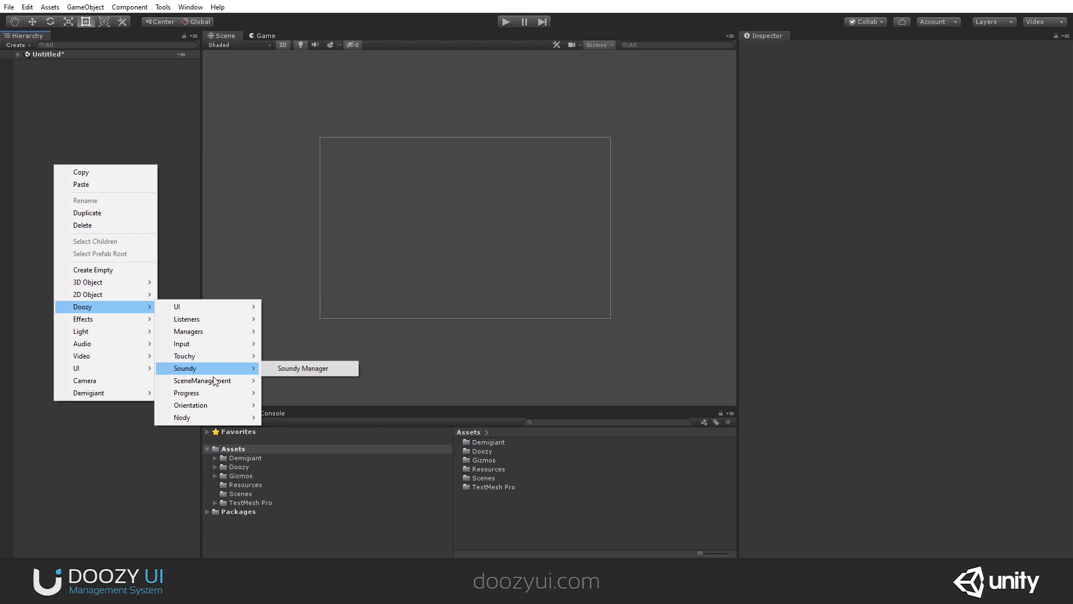
mouse_move(217, 396)
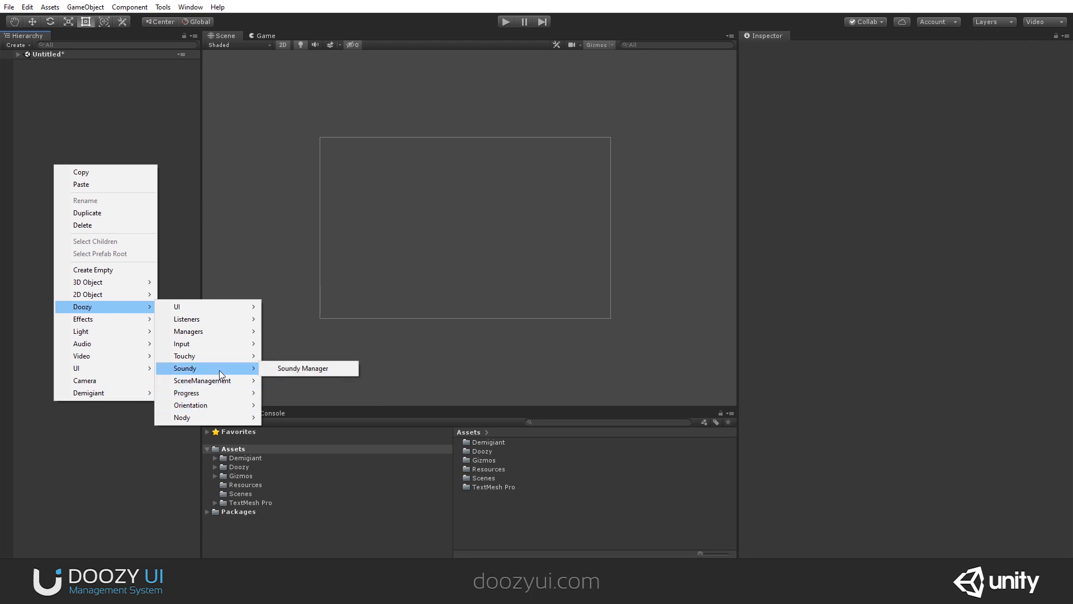
click(313, 370)
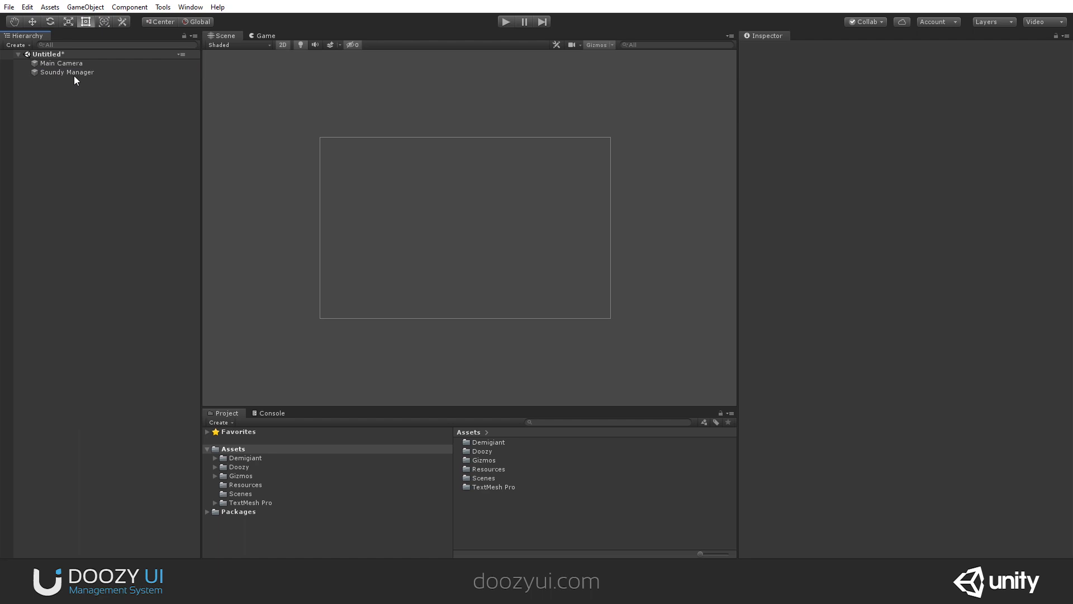
click(74, 73)
key(Delete)
- Add a Doozy UIView to the scene from the hierarchy's Doozy UI objects
right_click(70, 84)
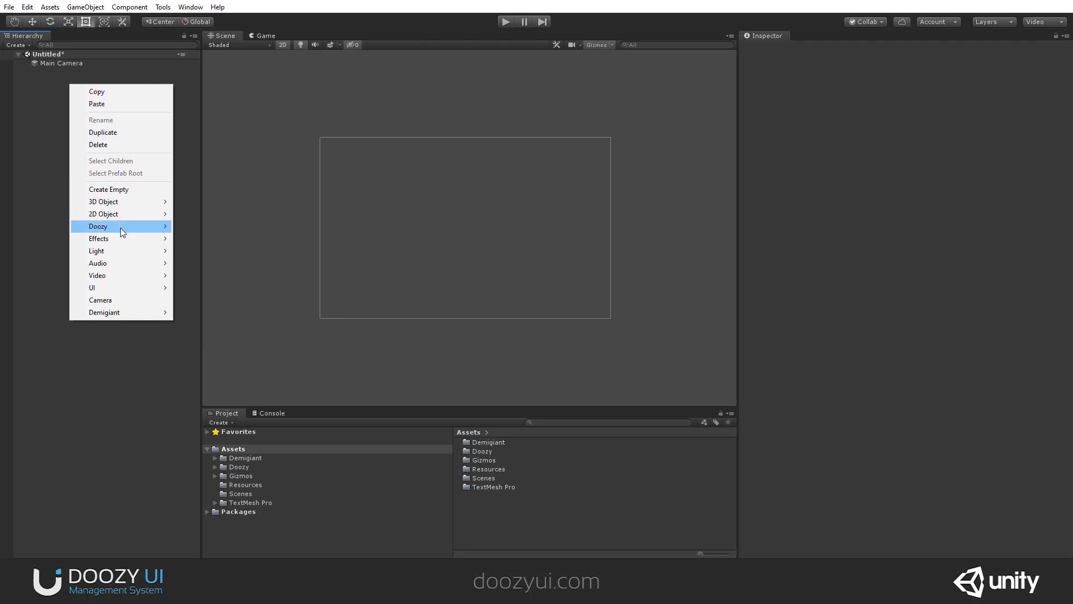
mouse_move(125, 227)
mouse_move(218, 226)
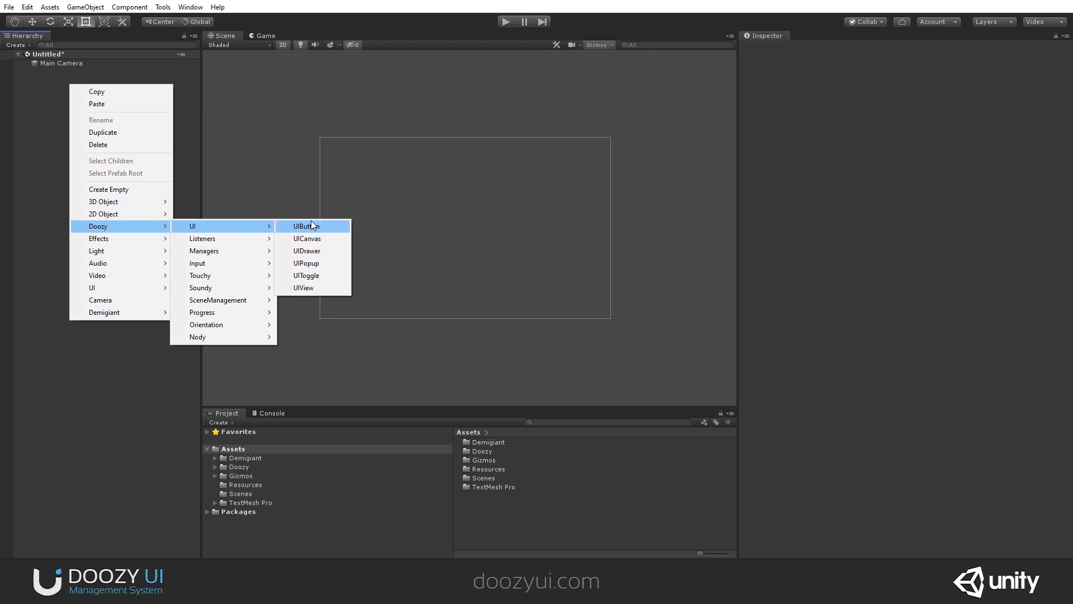
mouse_move(242, 338)
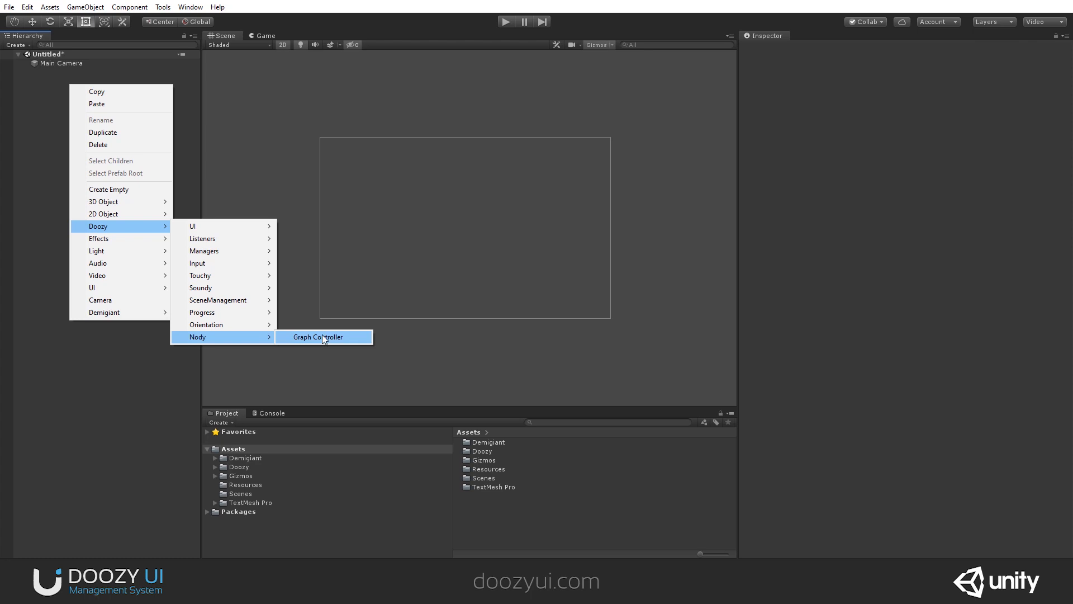
mouse_move(257, 229)
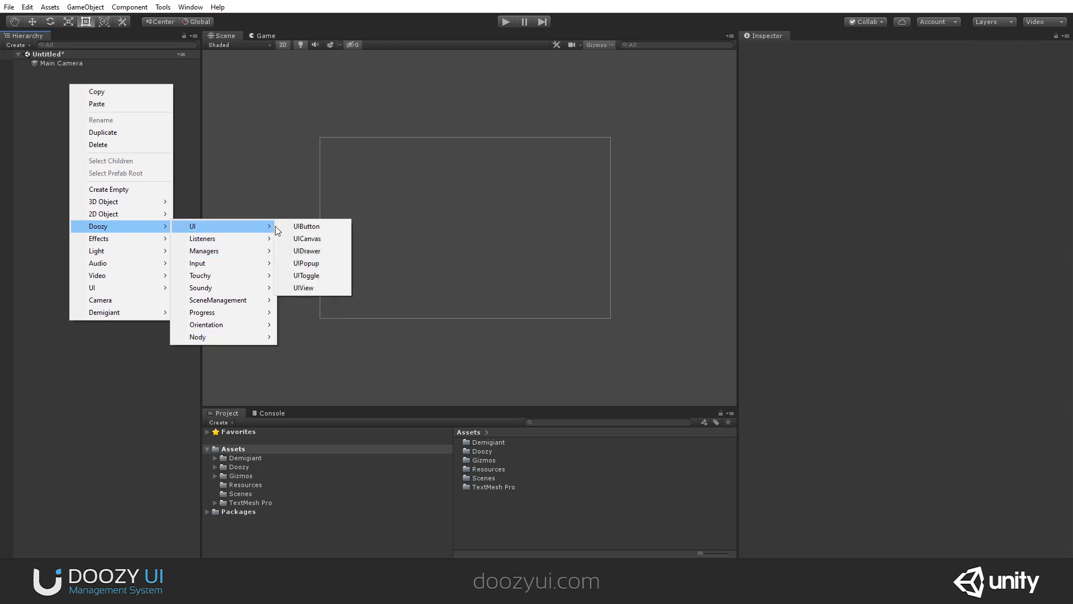
click(317, 285)
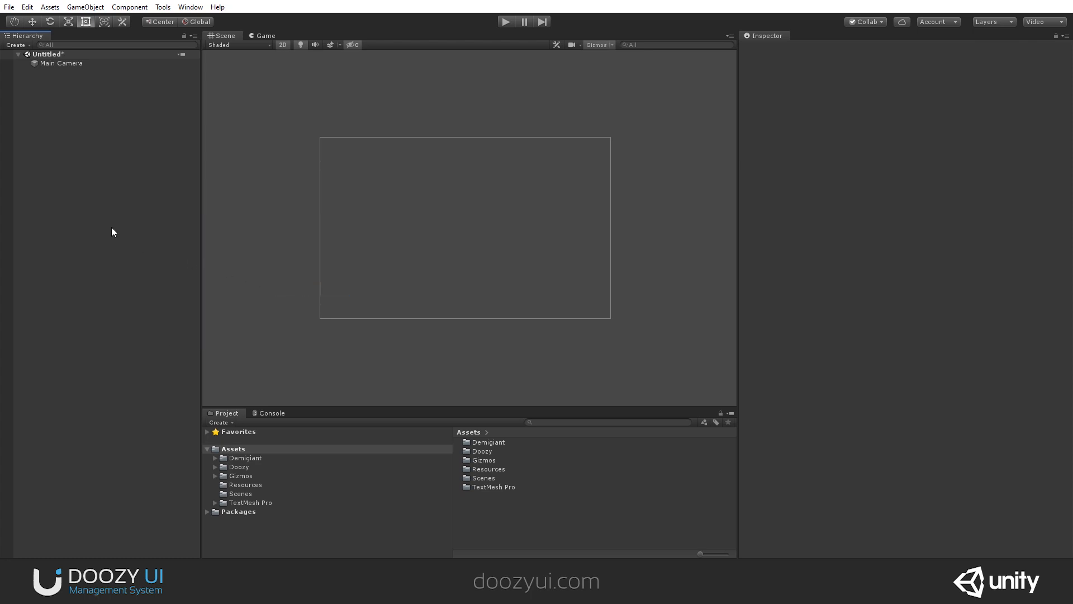
scroll(394, 234, down, 6)
middle_drag(470, 307, 419, 392)
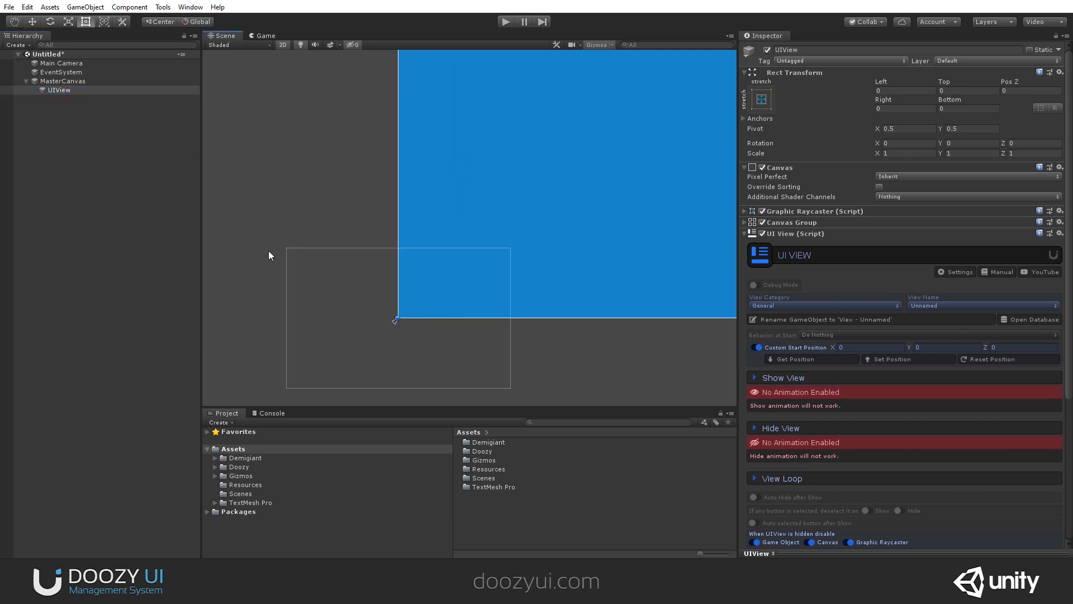
- Set the MasterCanvas render mode to Screen Space - Camera and assign Main Camera as its render camera
click(58, 81)
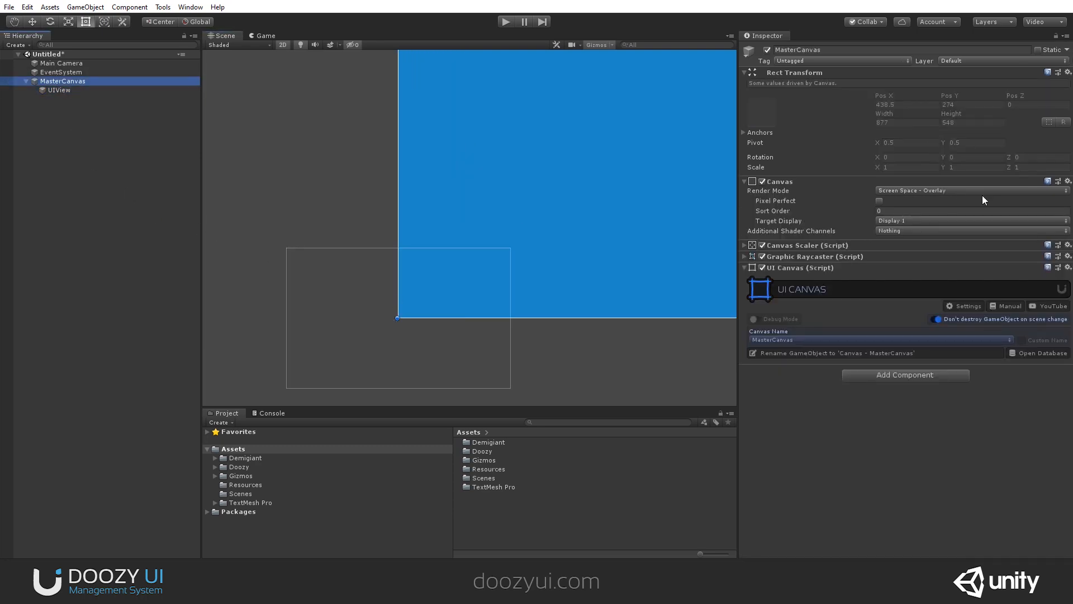
click(745, 72)
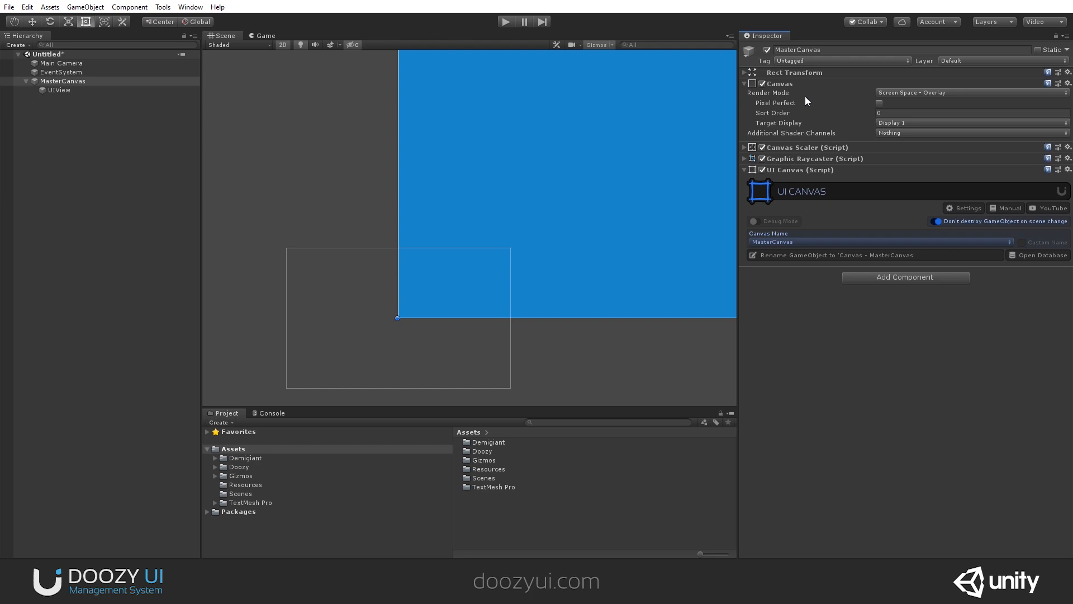
click(901, 92)
click(912, 118)
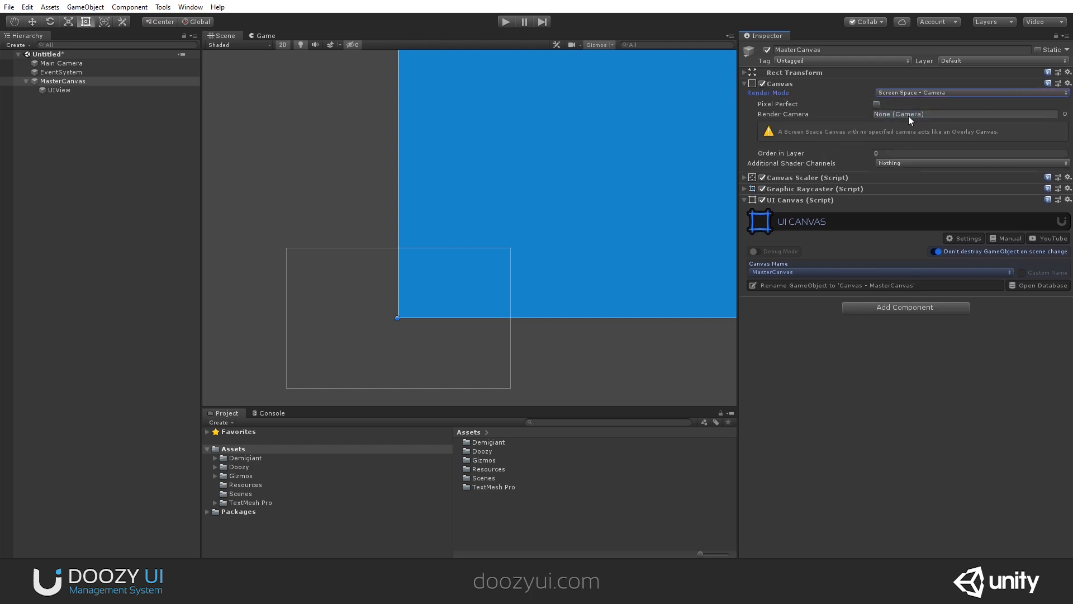
click(76, 64)
drag(76, 65, 902, 113)
middle_drag(393, 297, 436, 264)
scroll(436, 263, up, 3)
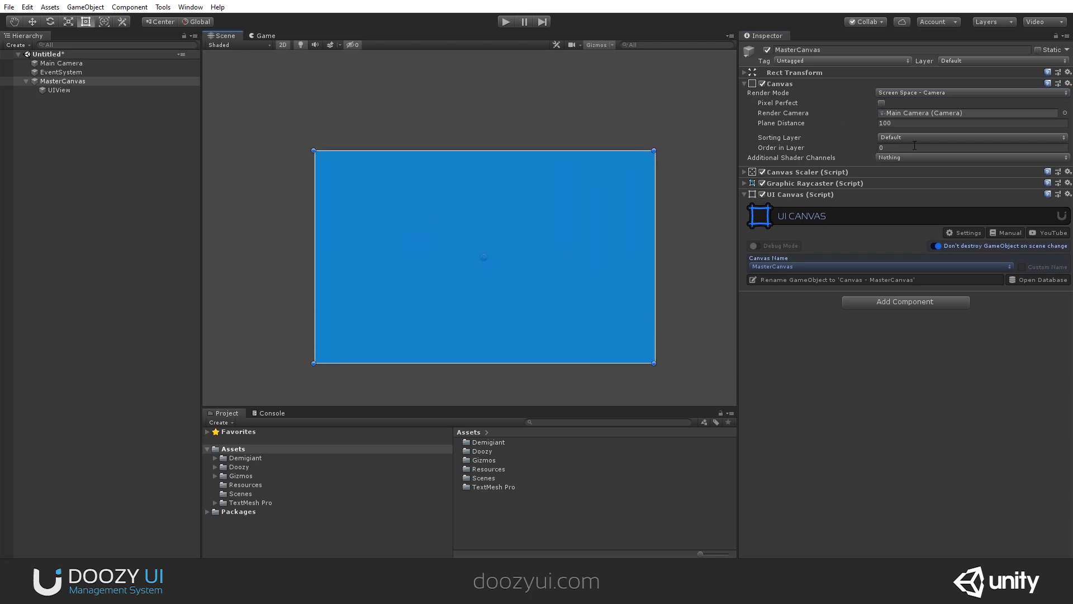
- Try moving the UIView slightly off the canvas and undo the move
click(102, 92)
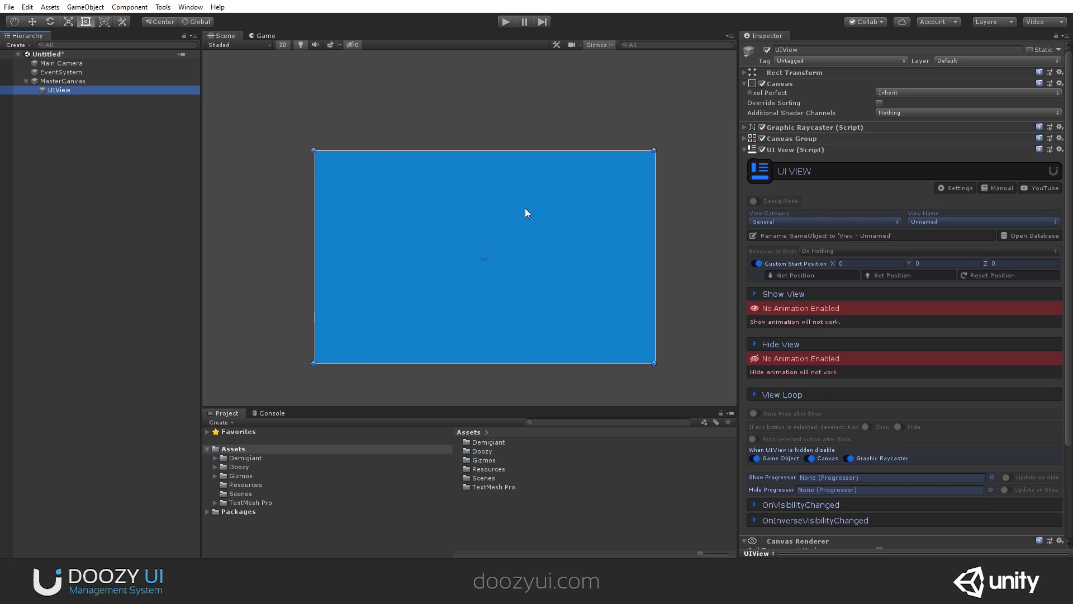
key(w)
mouse_move(499, 255)
mouse_down()
mouse_move(568, 72)
mouse_move(740, 81)
mouse_move(499, 263)
mouse_move(479, 266)
mouse_move(484, 253)
mouse_up()
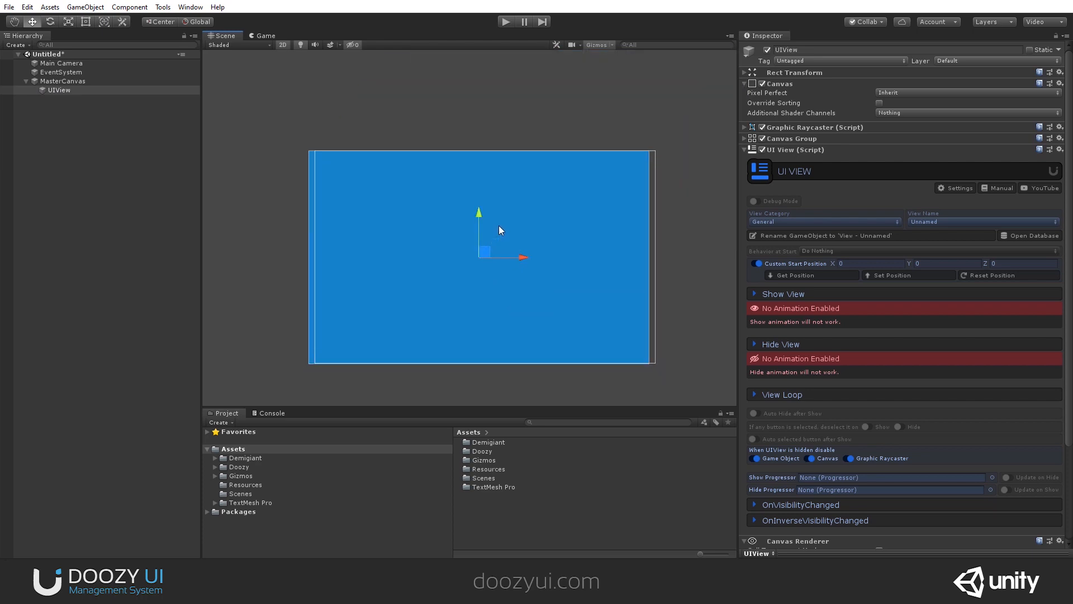
key(ctrl+z)
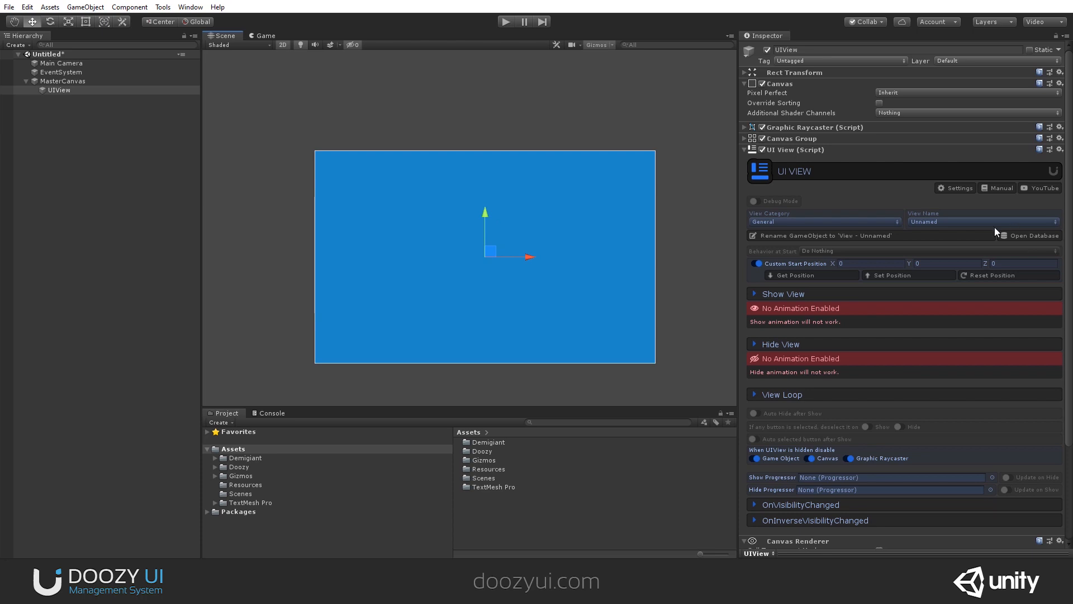
- Set the UIView's view category to Example and its view name to Background
click(837, 222)
click(916, 221)
click(917, 219)
click(915, 213)
click(881, 221)
click(826, 241)
click(924, 222)
click(924, 205)
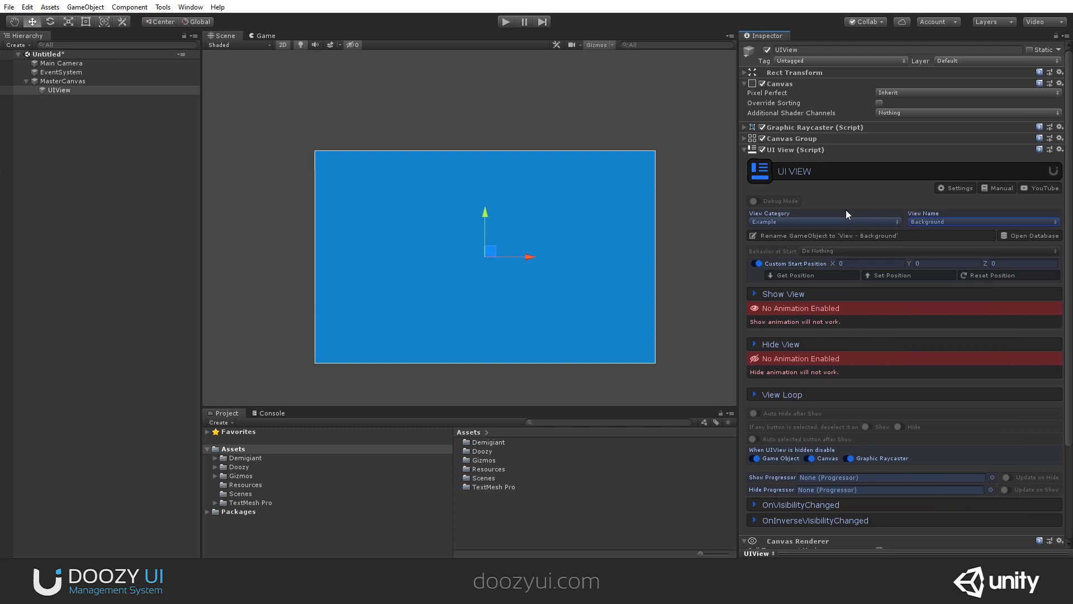
- Return the UIView's view category to General and decline adding the Background name to that category
click(822, 221)
click(781, 258)
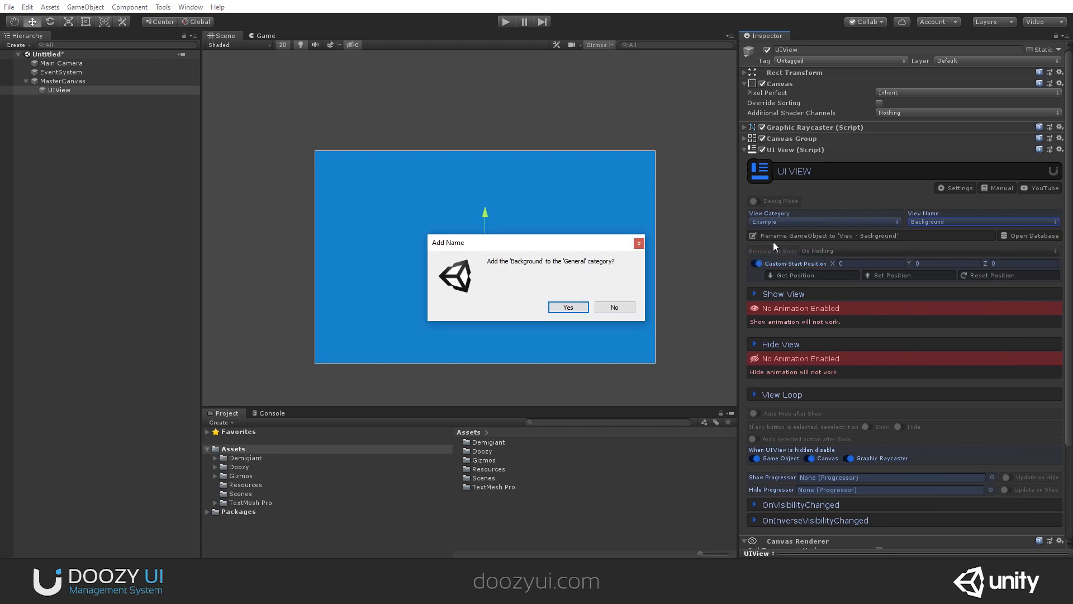
click(631, 306)
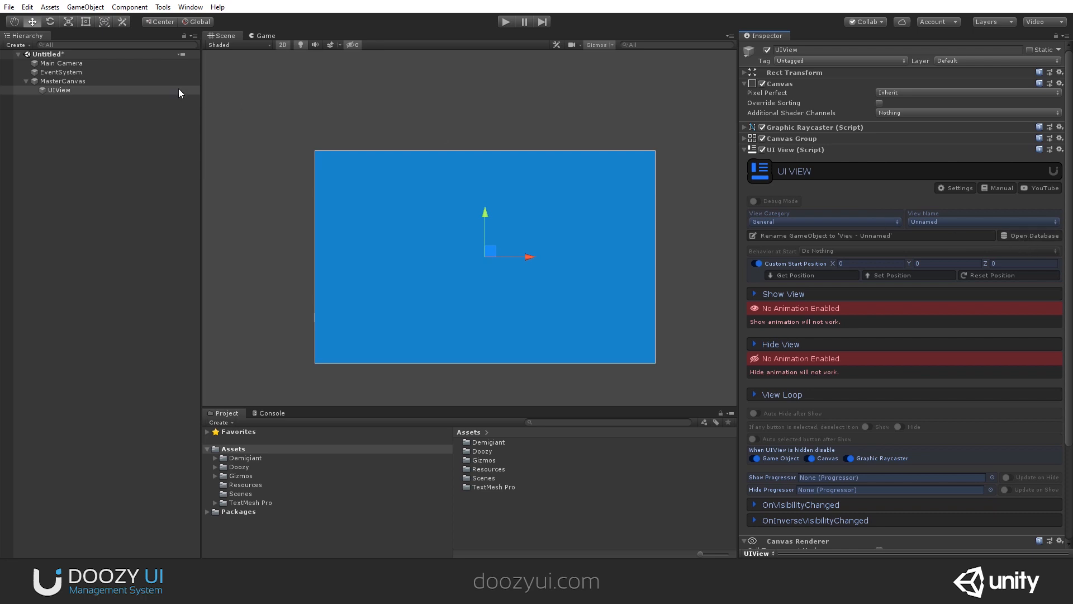
- Show the Views database in the DoozyUI control panel and close the panel
click(163, 7)
mouse_move(193, 20)
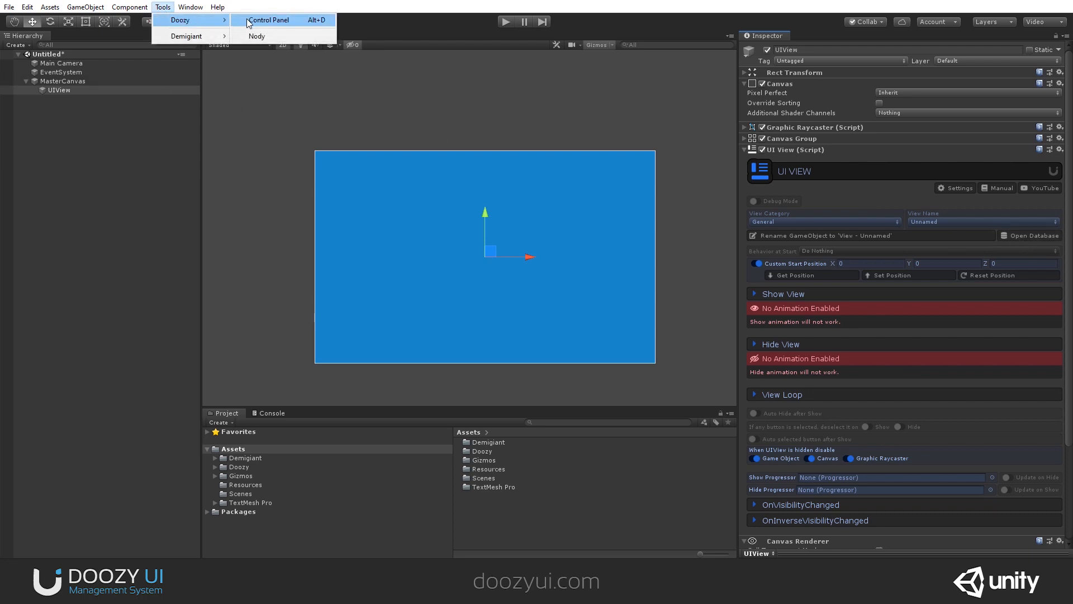
click(249, 21)
click(267, 191)
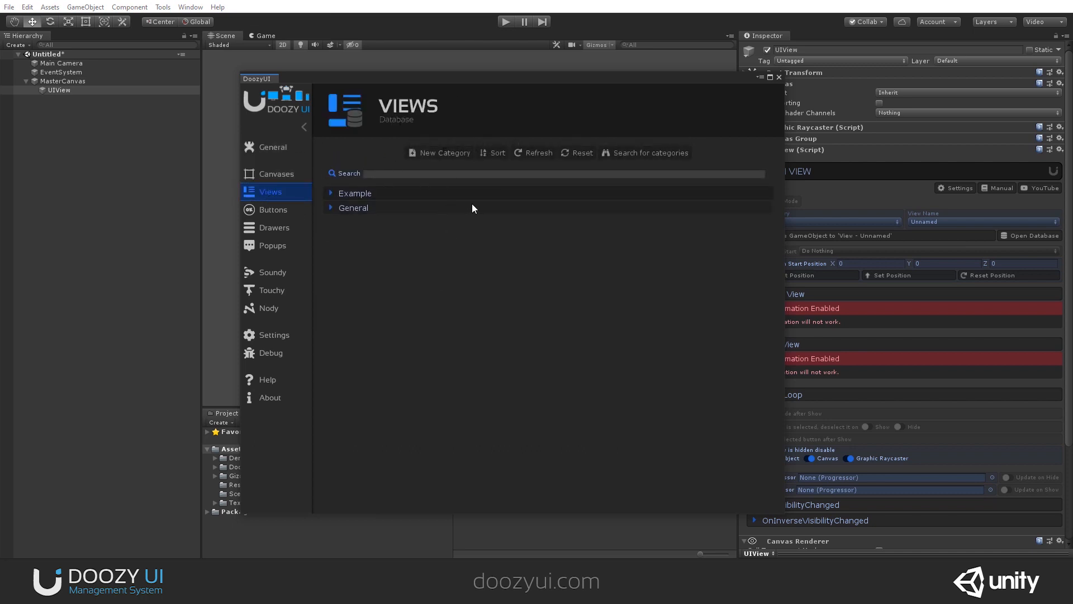
click(778, 77)
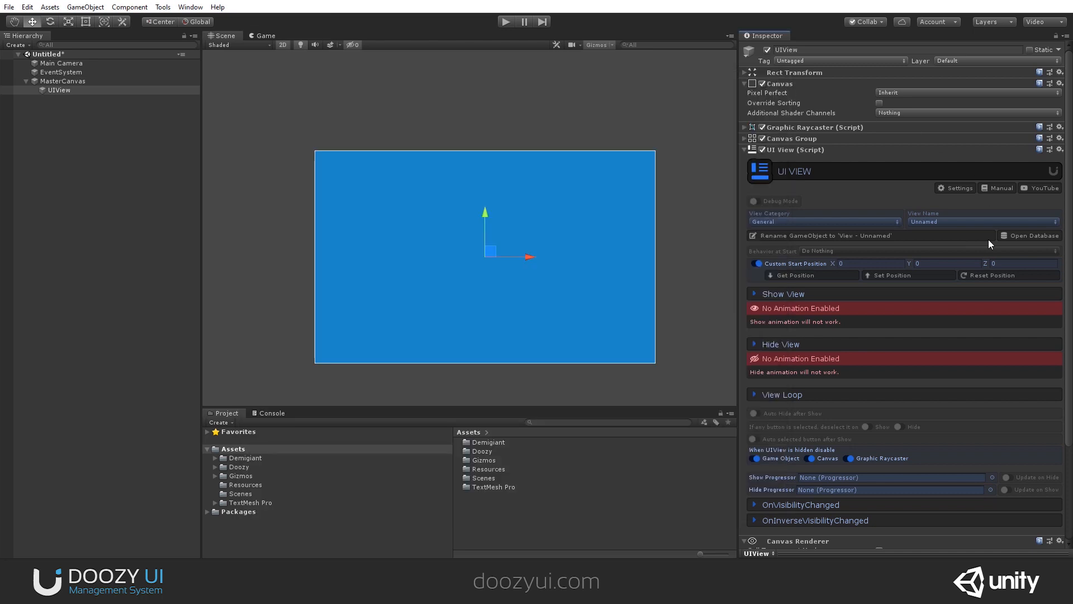
- Open the Views database from the UIView component beside the Inspector and check the available view categories
click(1022, 236)
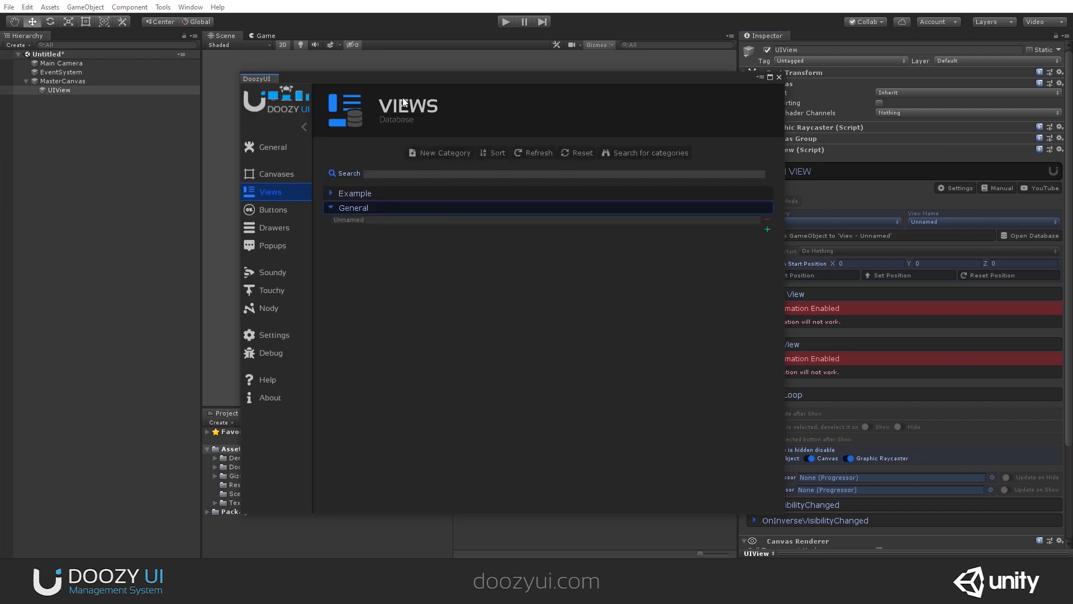
drag(399, 82, 315, 94)
click(796, 221)
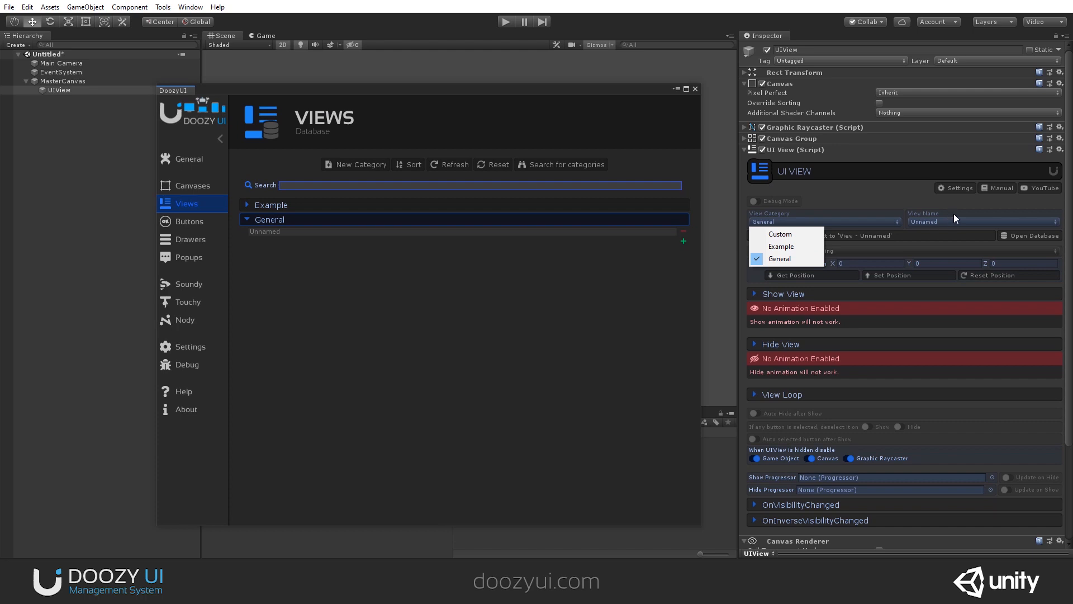
click(354, 178)
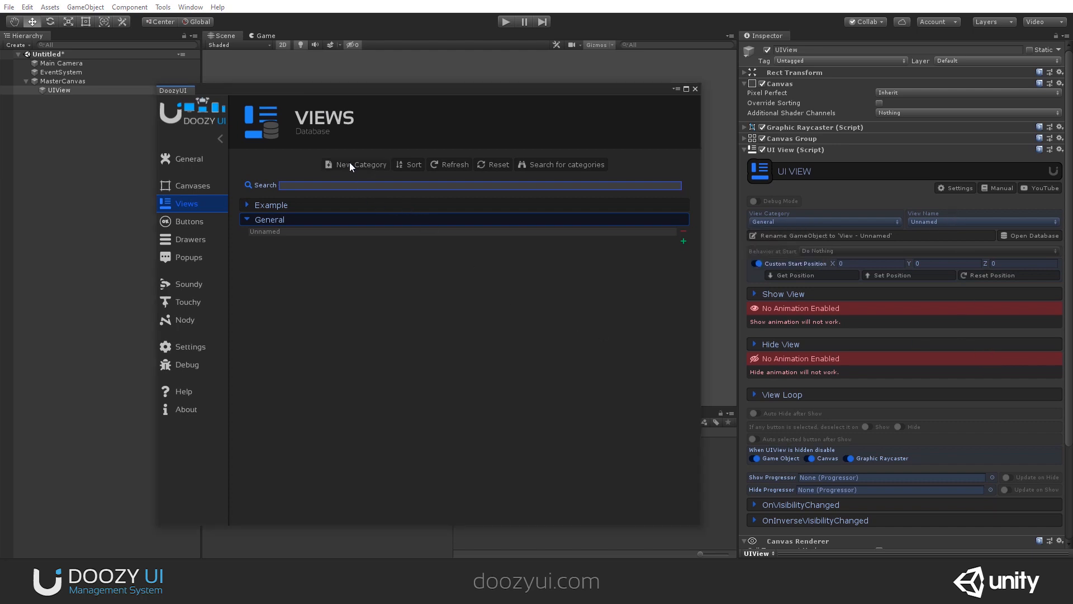
- Create a new category named Test in the Views database
click(348, 164)
text(Test)
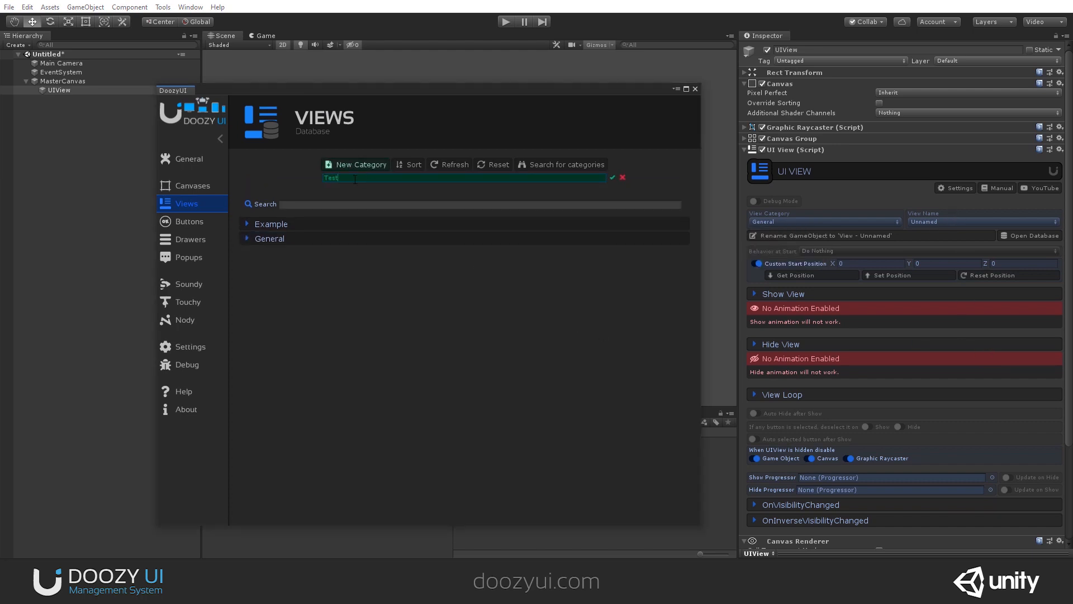
click(613, 177)
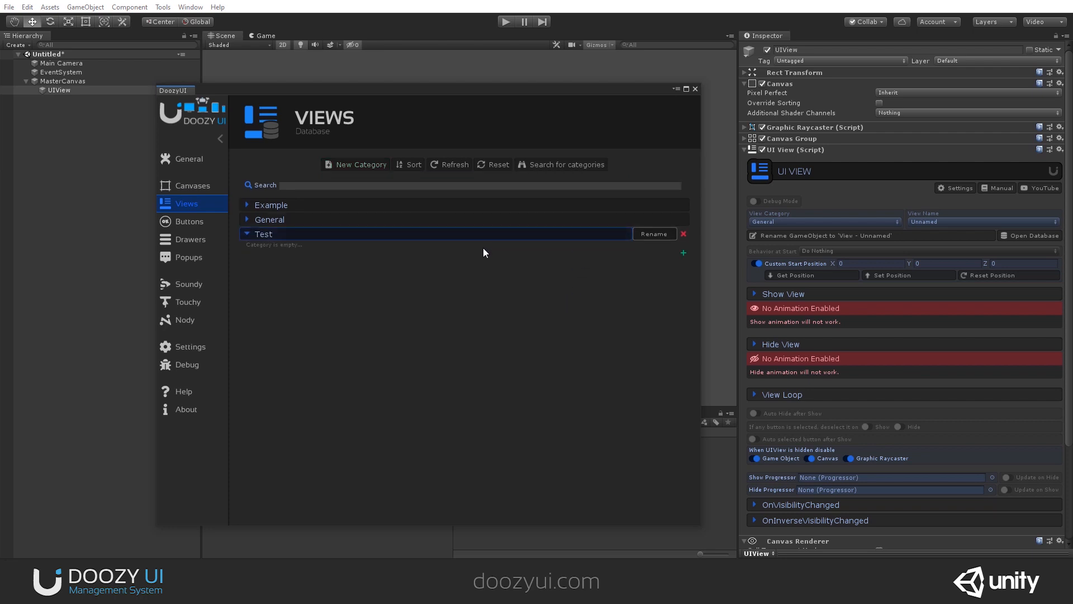
- Try to set the UIView's view category to the empty Test category
click(770, 223)
click(776, 273)
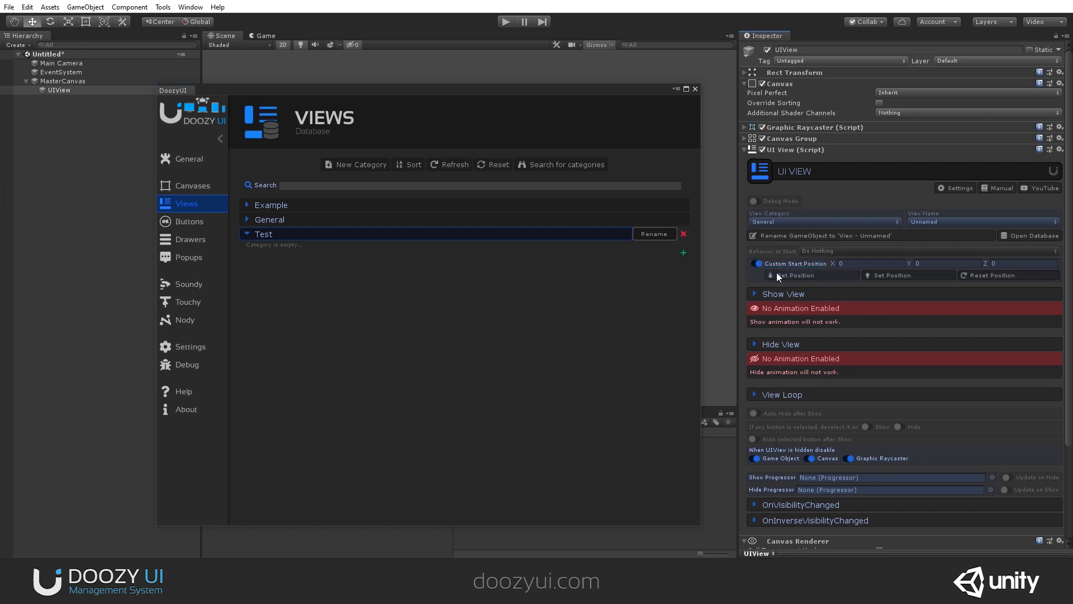
click(775, 219)
click(780, 273)
- Add the view names Main Menu, Settings Menu and Quit Menu to the Test category and sort the database
click(683, 253)
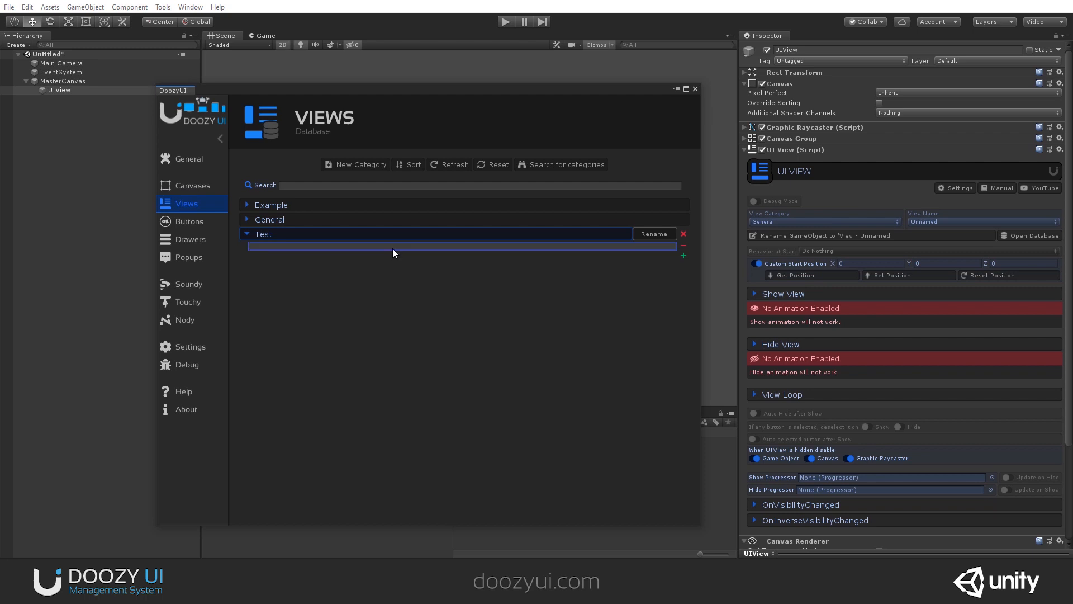
text(Main Menu)
key(Return)
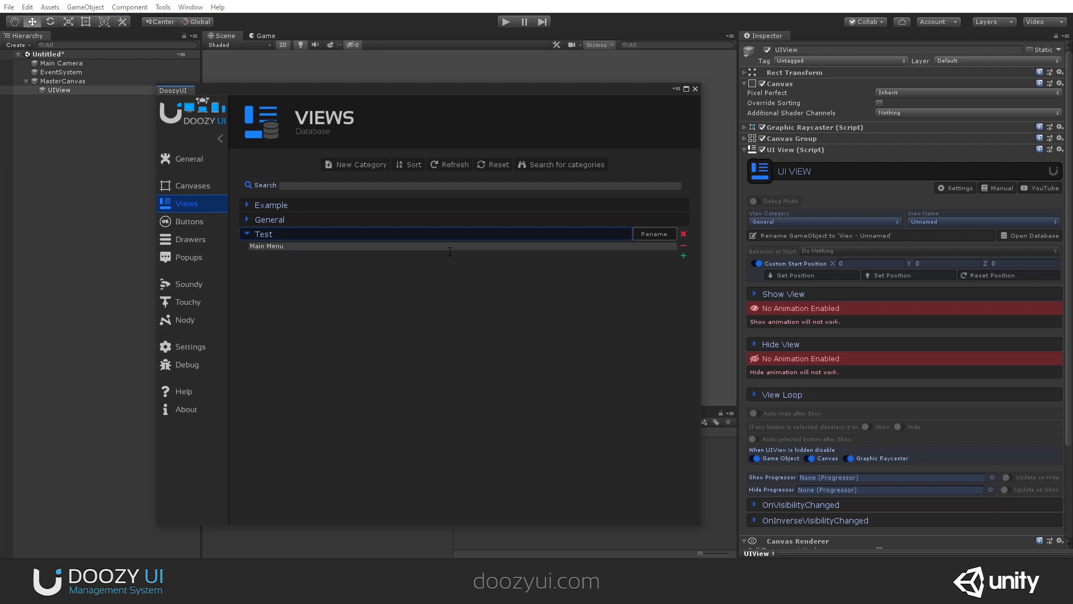
click(685, 256)
text(Settings Menu)
key(Return)
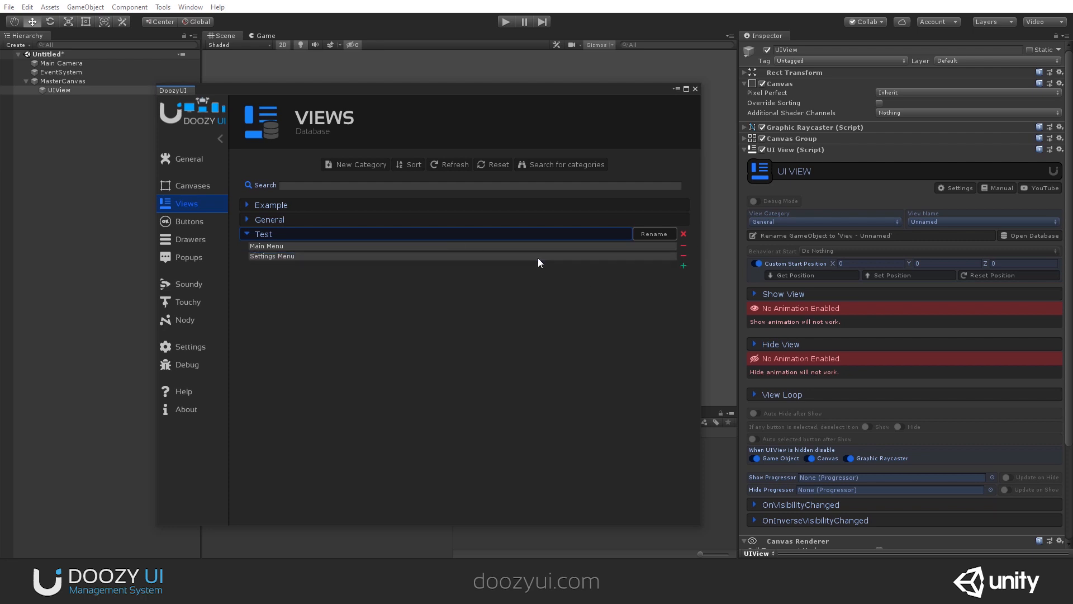
click(683, 266)
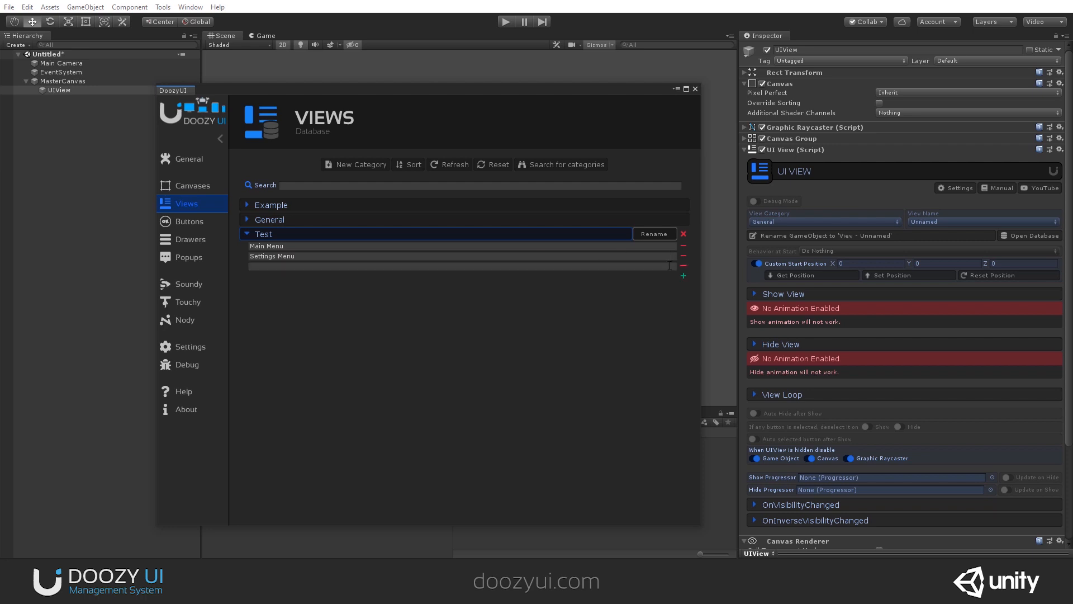
text(Quit Menu)
key(Return)
click(408, 169)
- Set the UIView's view category to Test and close the Views database window
click(817, 221)
click(760, 267)
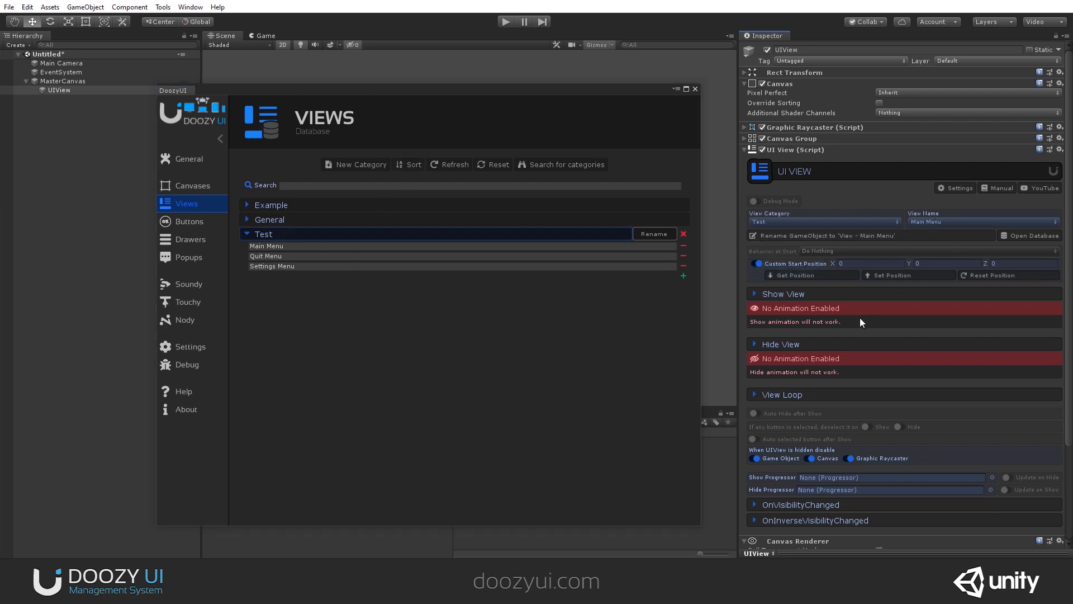
click(695, 89)
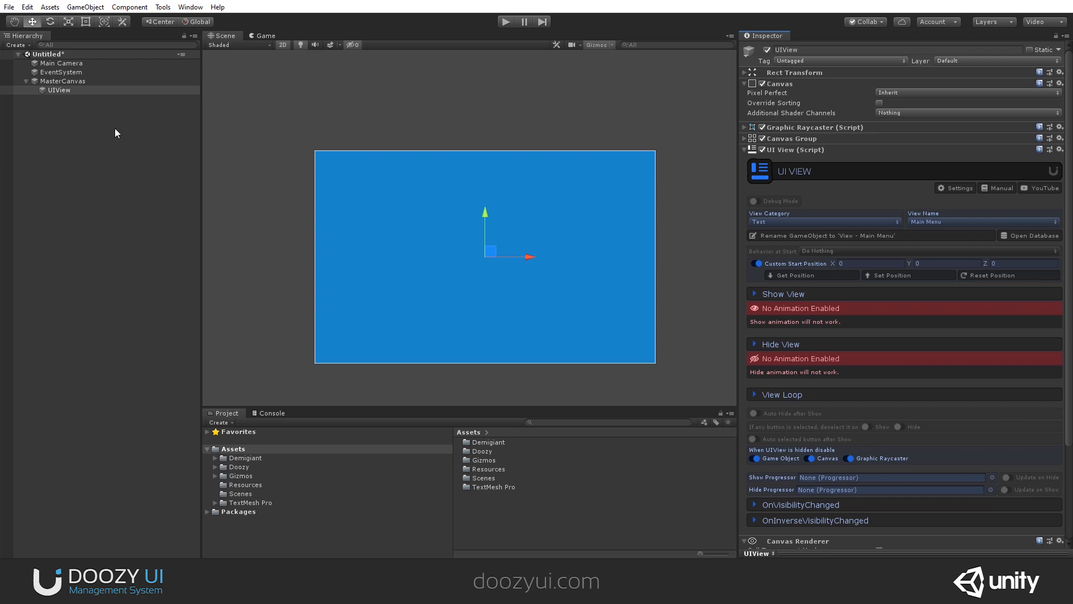
- Rename the UIView GameObject to View - Main Menu using its view name, and set its Behavior at Start to Hide
click(52, 91)
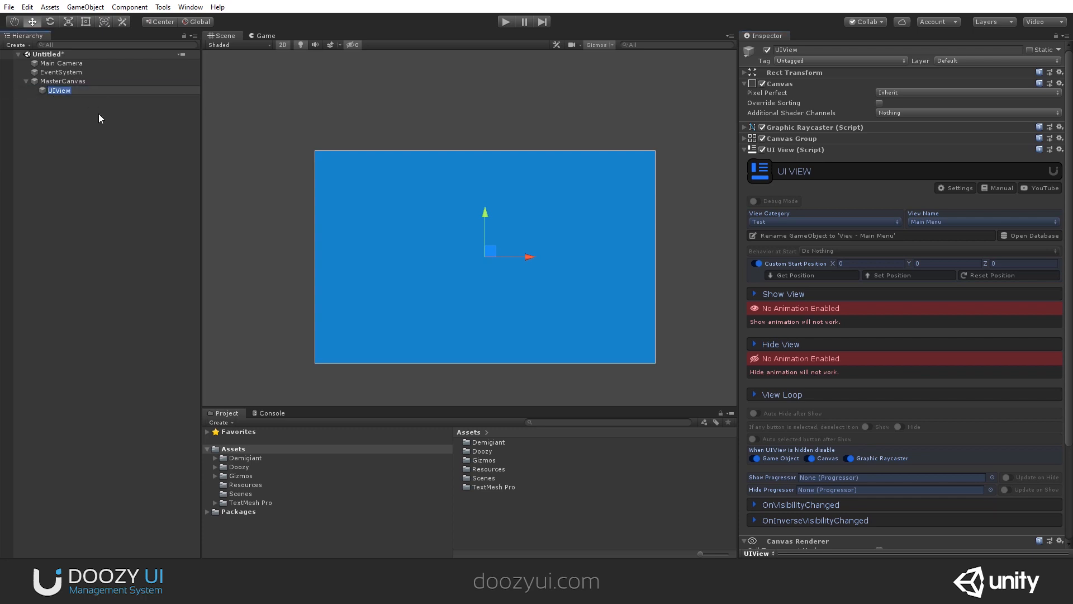
key(Return)
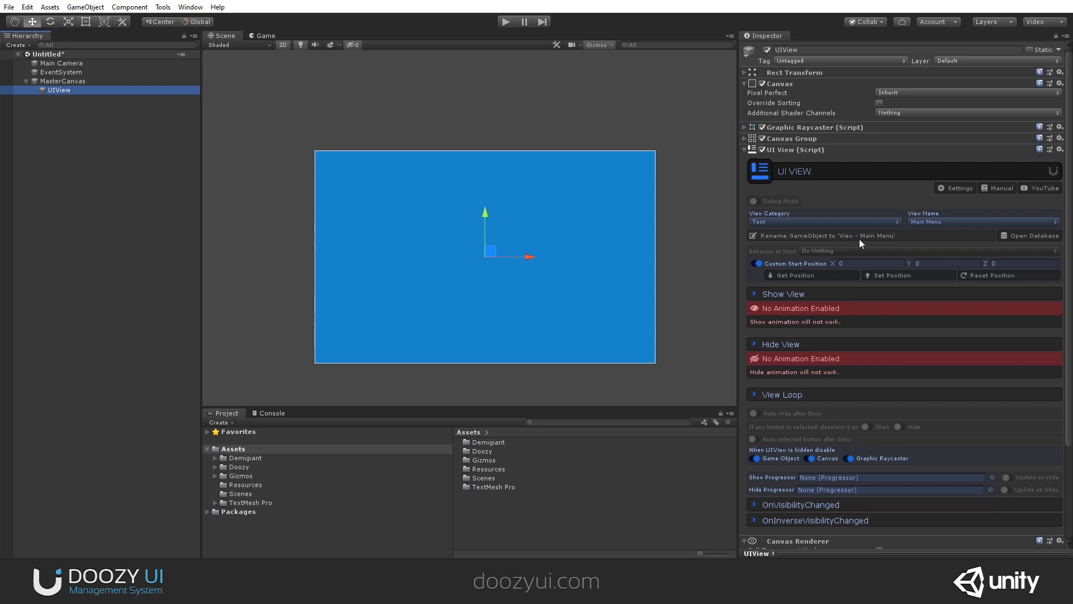
click(901, 235)
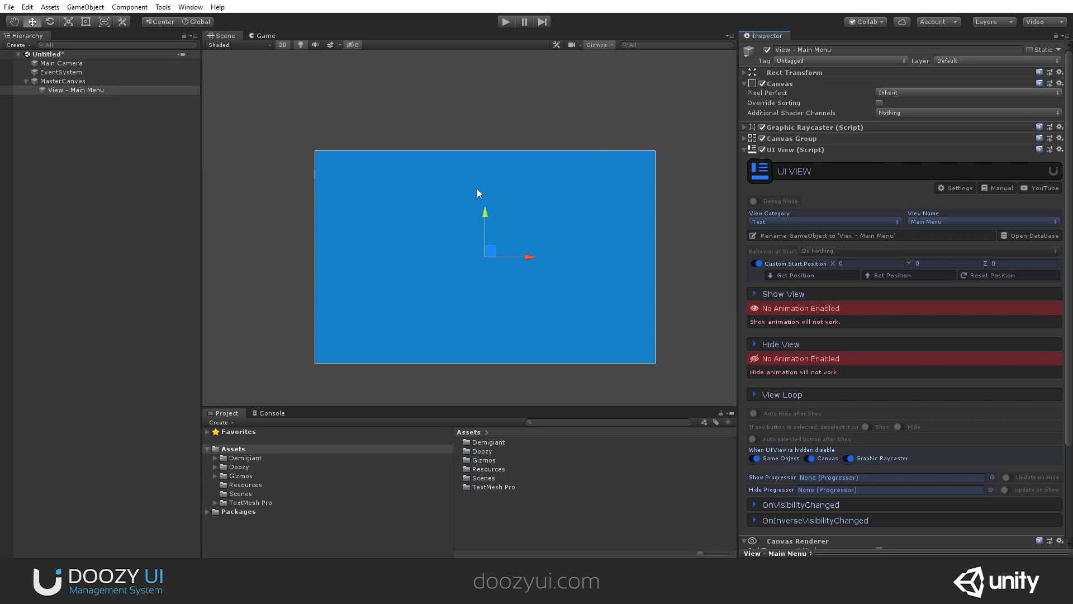
click(827, 251)
click(844, 271)
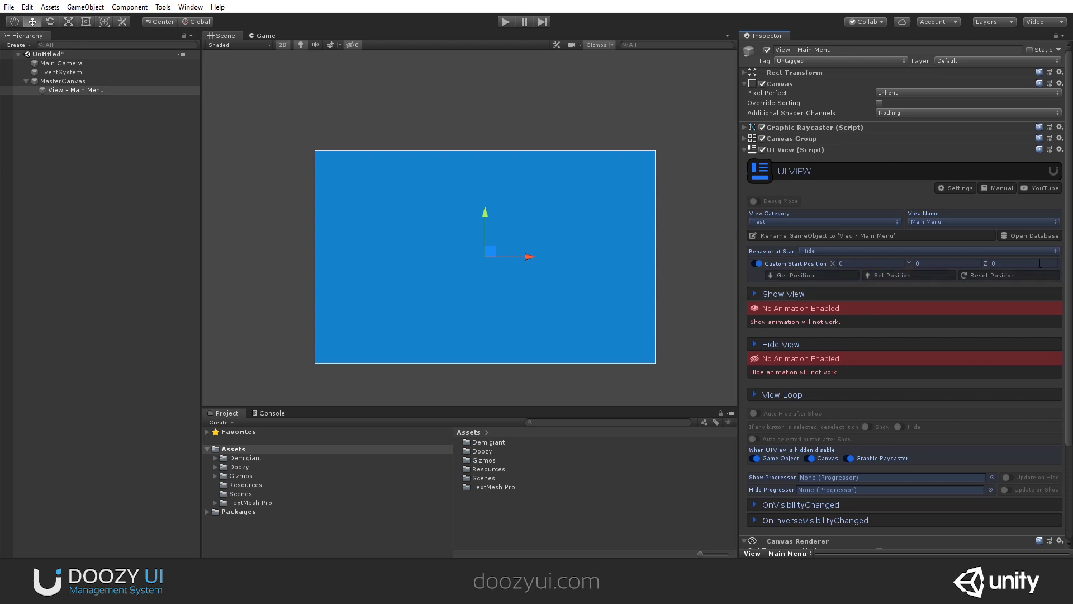
- Move the view up off the canvas in the scene and undo the move
drag(484, 254, 476, 86)
key(ctrl+z)
scroll(586, 250, down, 3)
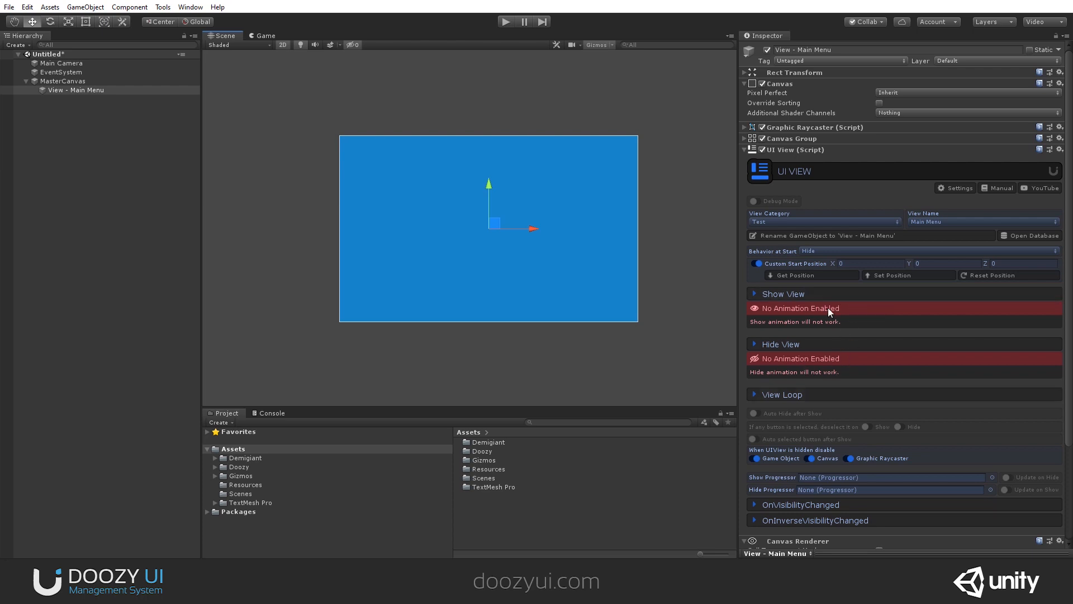
- Enable the Move In animation for Show View and preview it
click(771, 291)
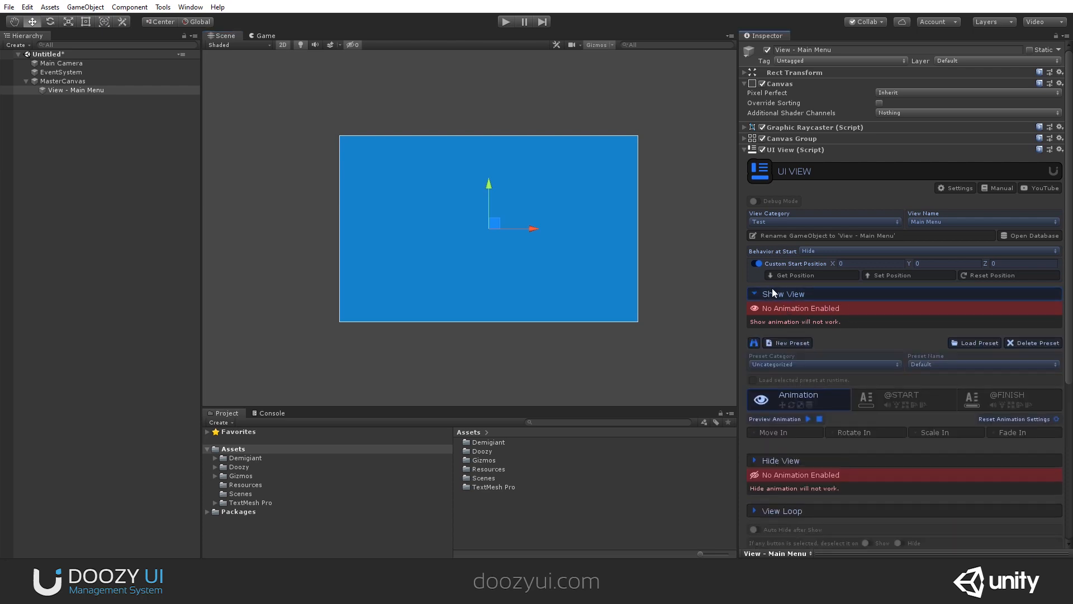
click(779, 434)
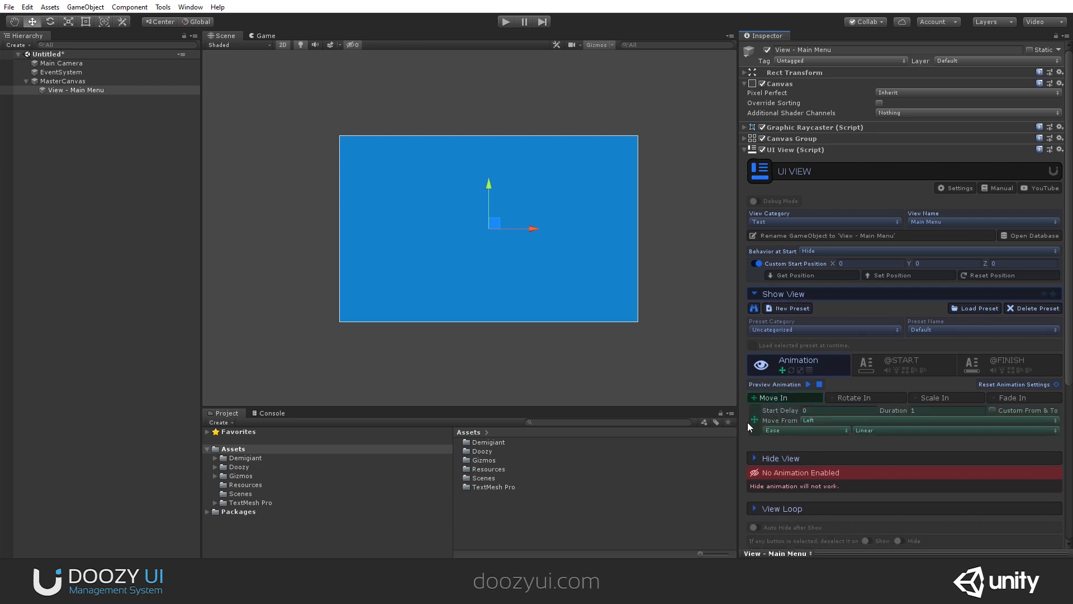
click(807, 385)
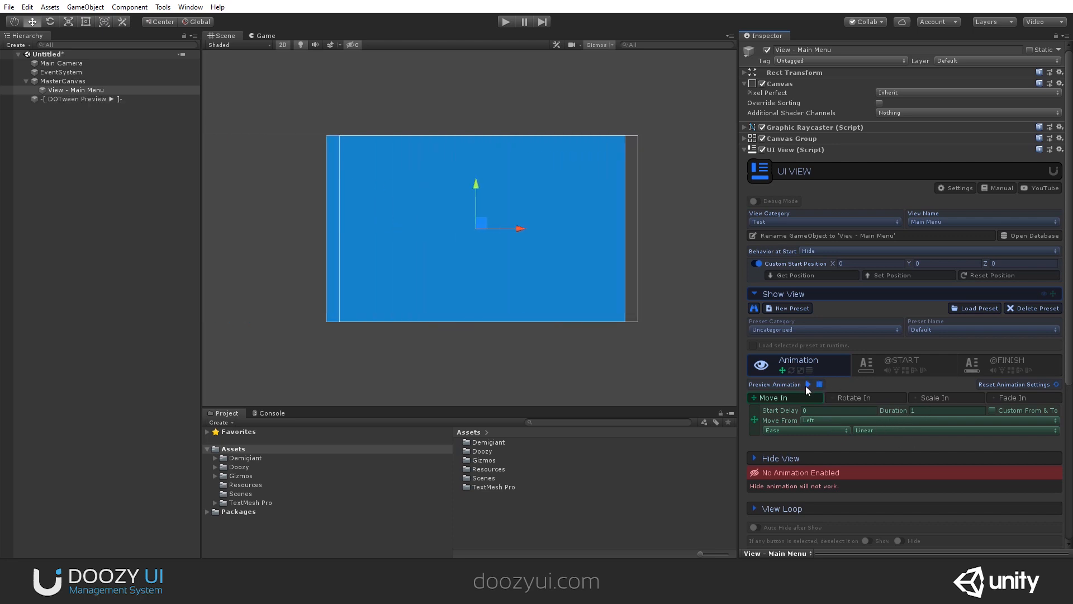
- Set the Move In duration to 0.4 and preview the show animation
click(921, 410)
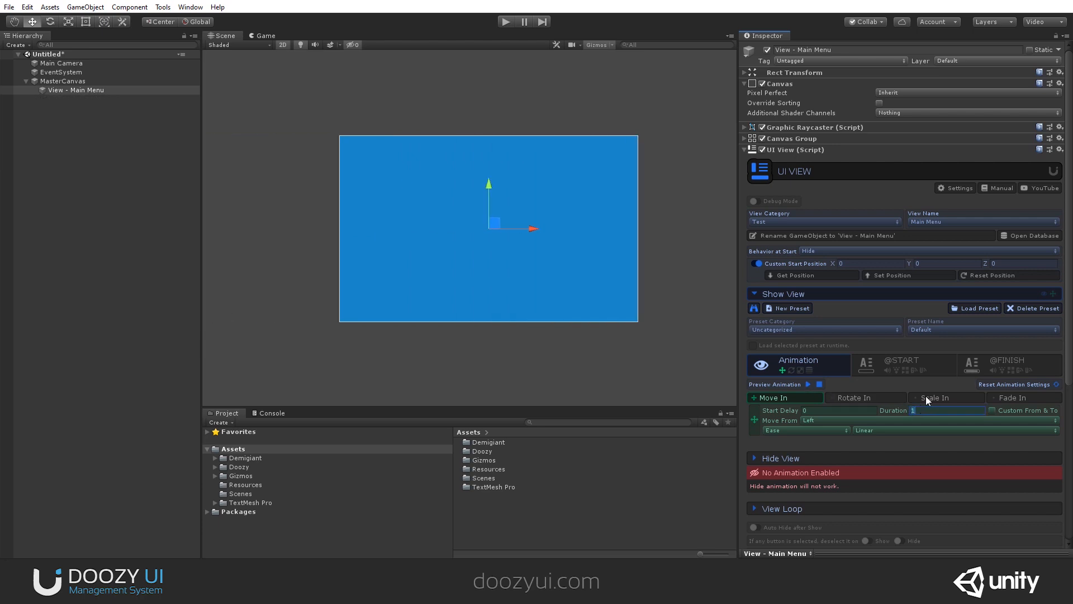
click(808, 385)
click(807, 384)
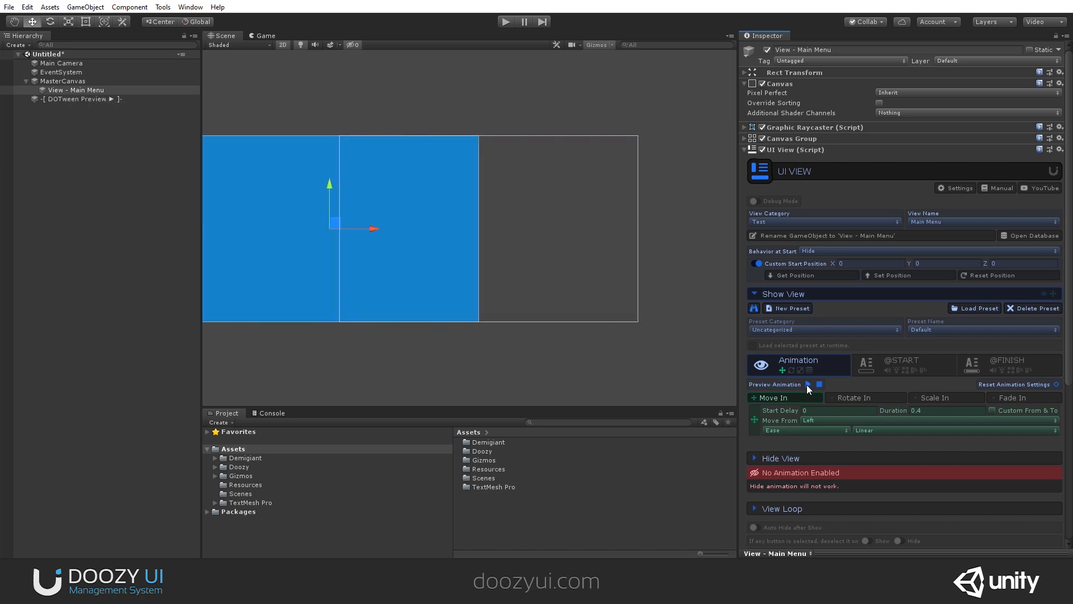
click(807, 384)
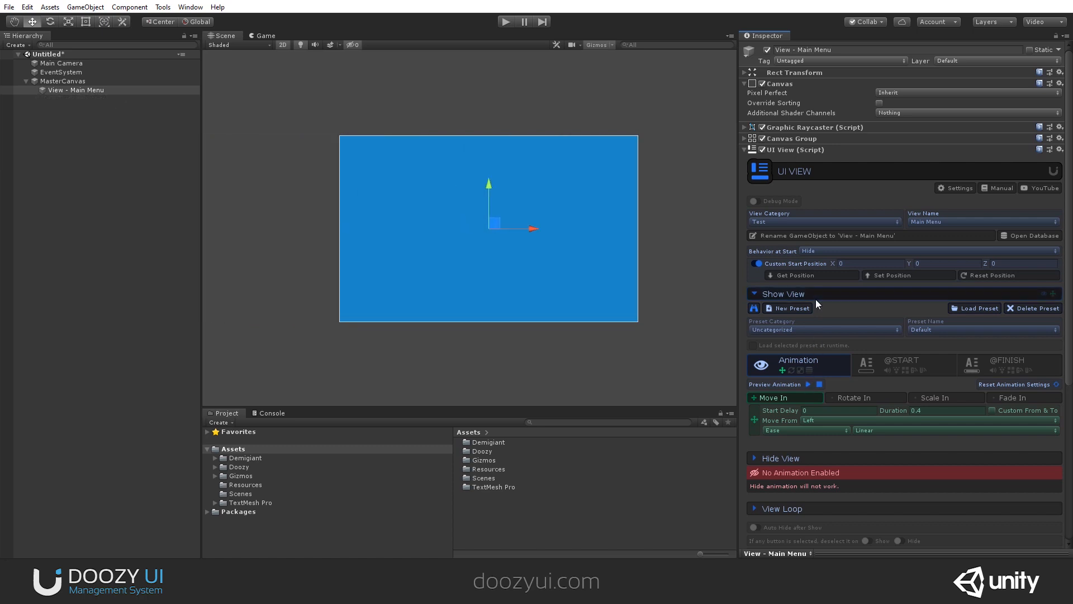
- Enable the Move Out animation for Hide View and preview it
click(816, 297)
click(783, 309)
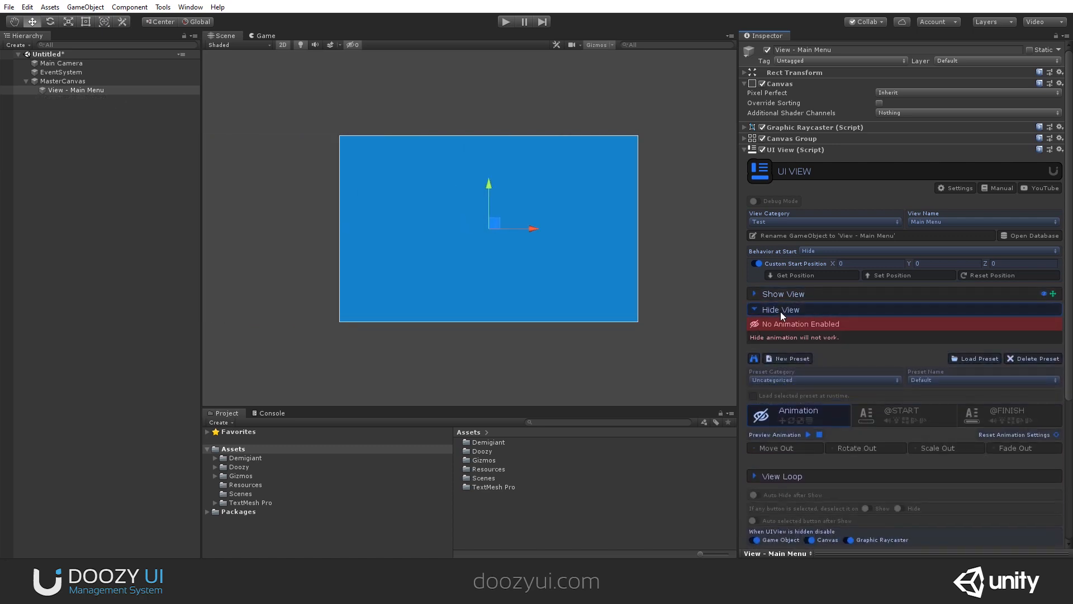
click(800, 450)
click(806, 400)
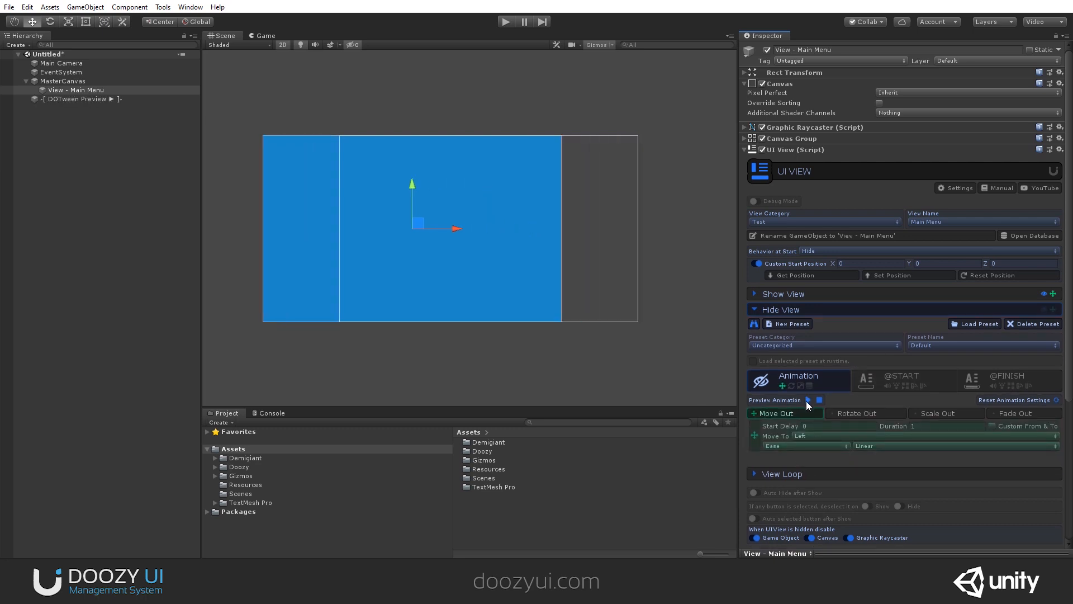
- Set Move Out to move to the Right with a duration of 0.4, previewing the hide animation
click(803, 436)
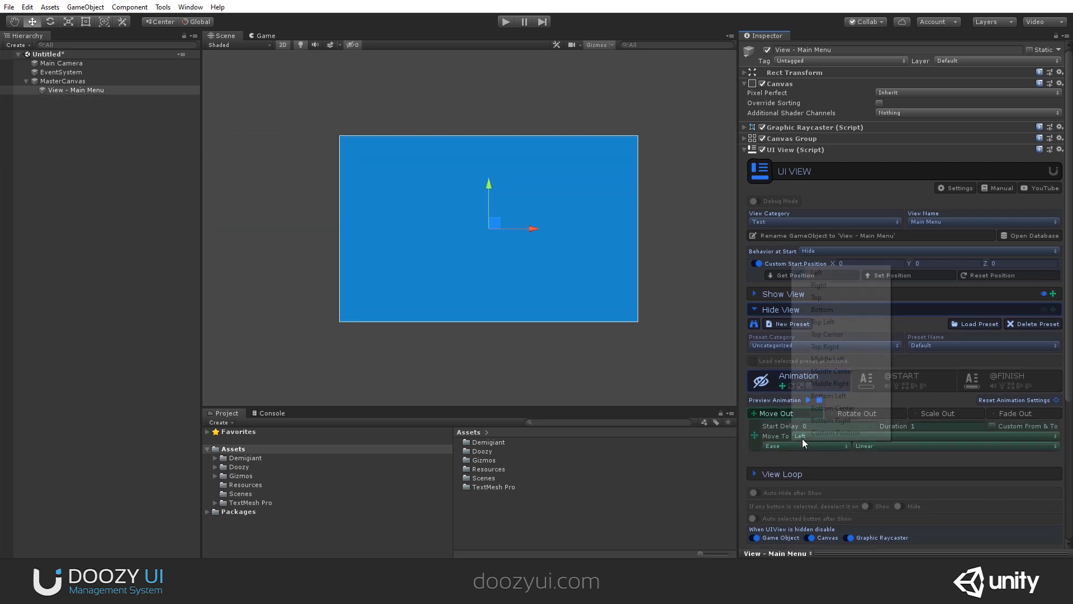
click(844, 286)
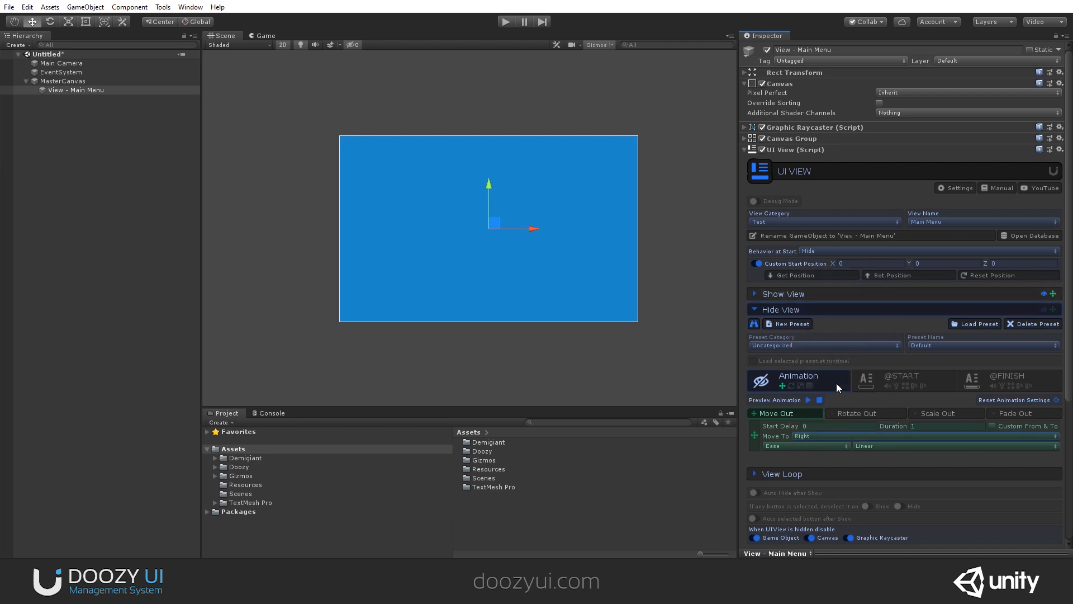
click(808, 400)
click(931, 426)
text(0.4)
click(808, 400)
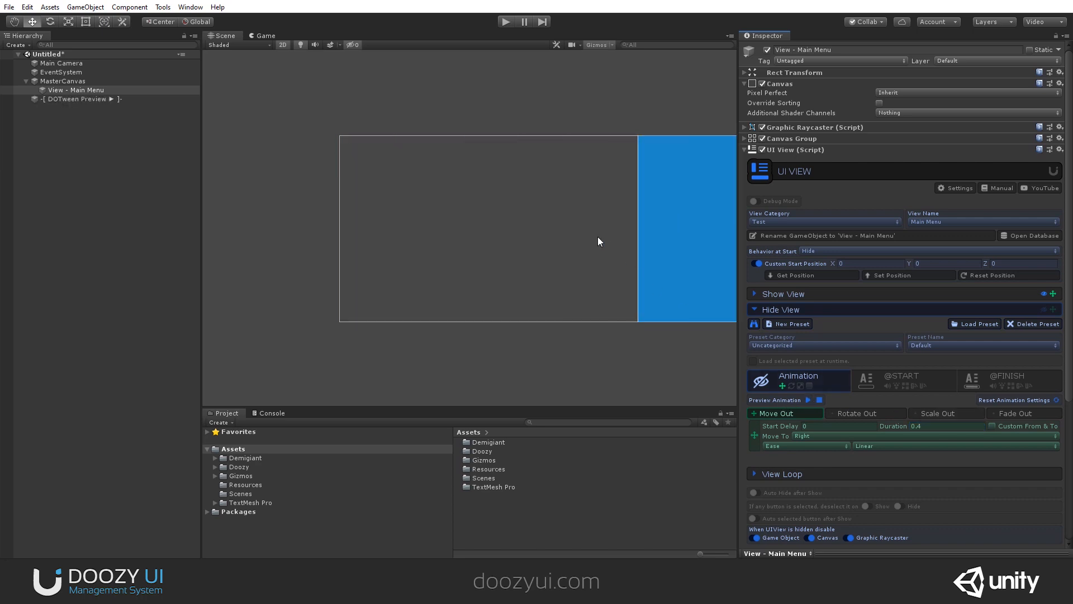
- Enable Rotate Out for Hide View with a Z rotation of 30 and a duration of 0.4, and preview it
click(884, 414)
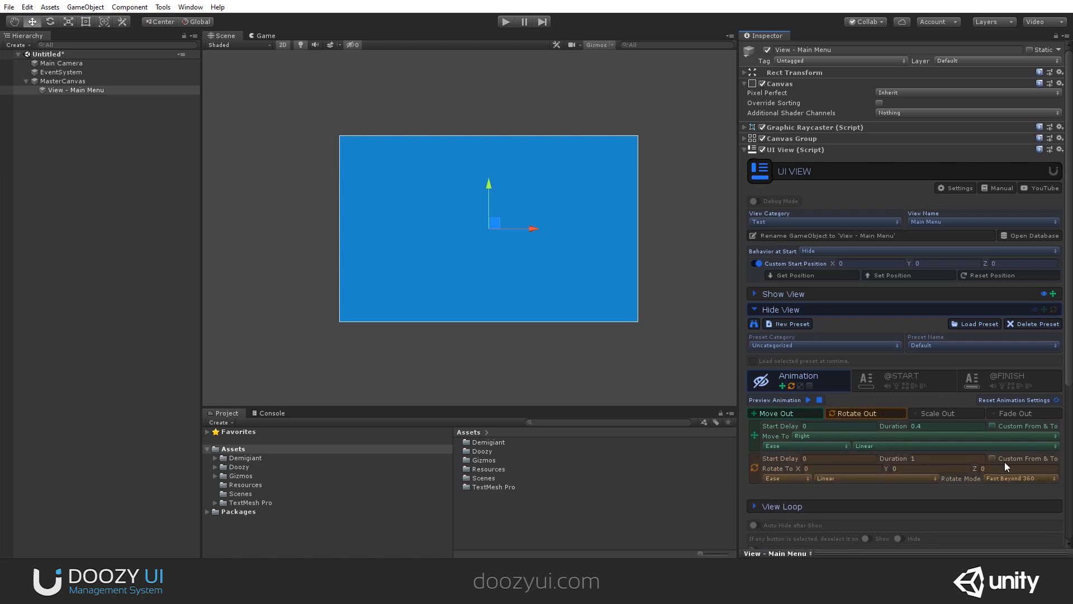
text(30)
click(935, 460)
text(0.4)
click(807, 400)
- Enable Fade Out for Hide View with a duration of 0.4 and preview the combined animation
click(934, 413)
click(983, 414)
click(1017, 415)
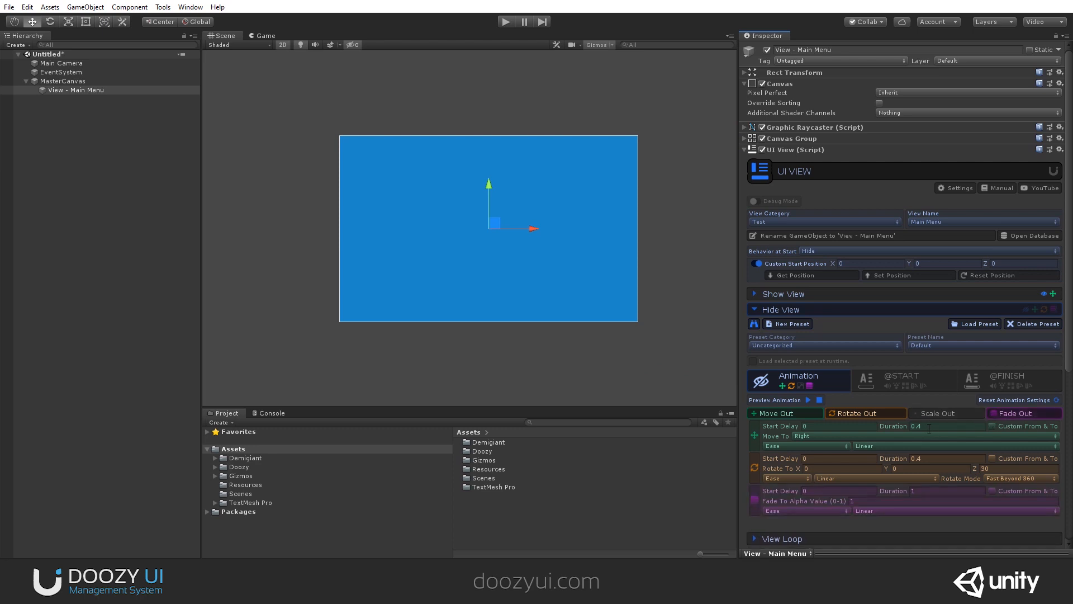
click(940, 491)
click(808, 400)
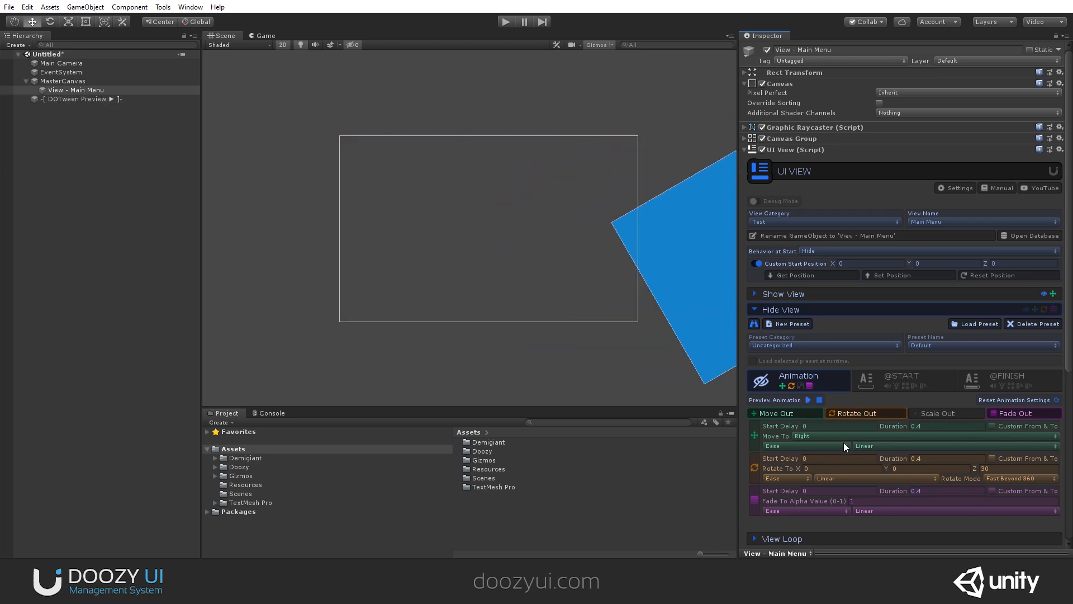
- Set the Fade Out alpha value to 0, preview the hide animation and collapse the Hide View settings
click(873, 498)
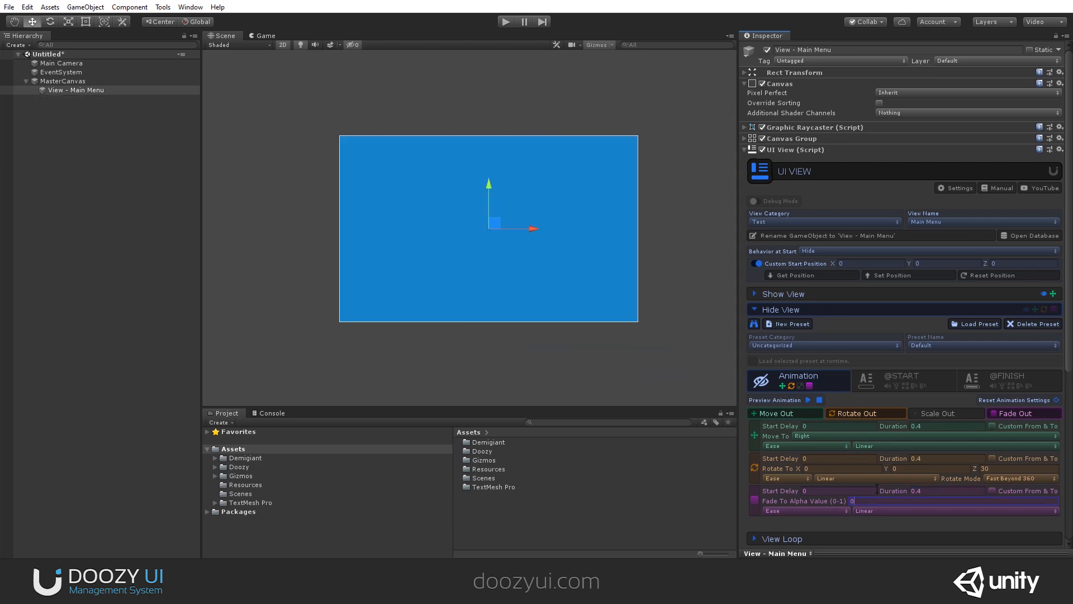
click(809, 399)
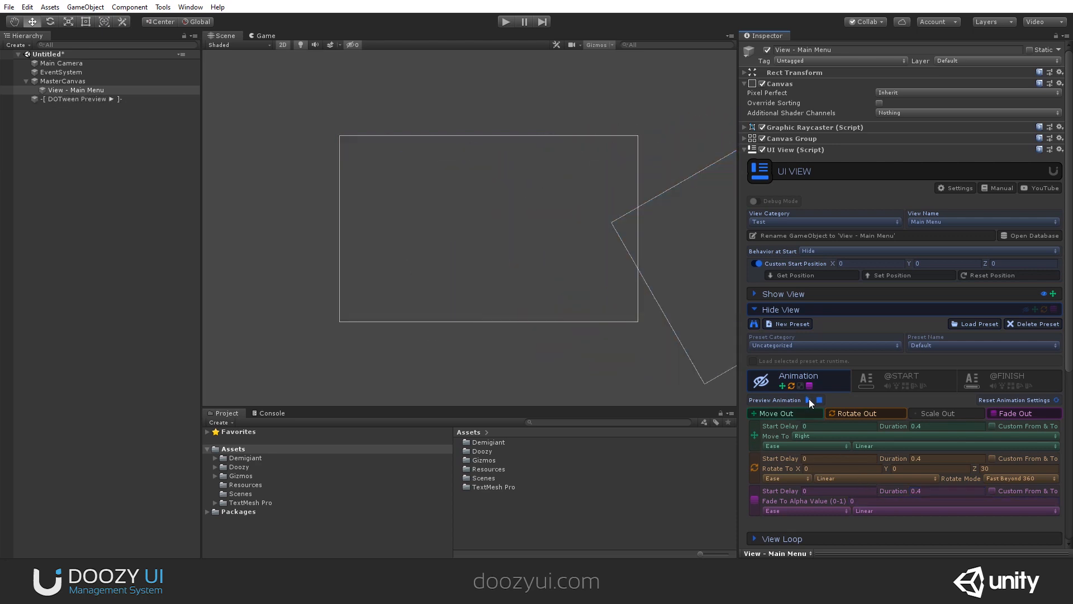
click(809, 399)
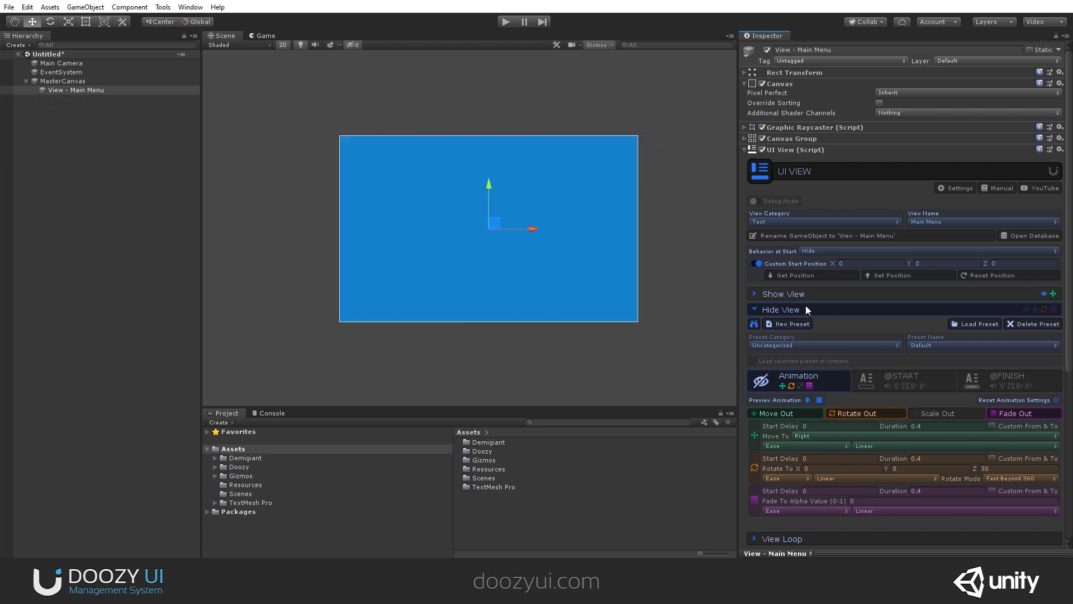
click(806, 310)
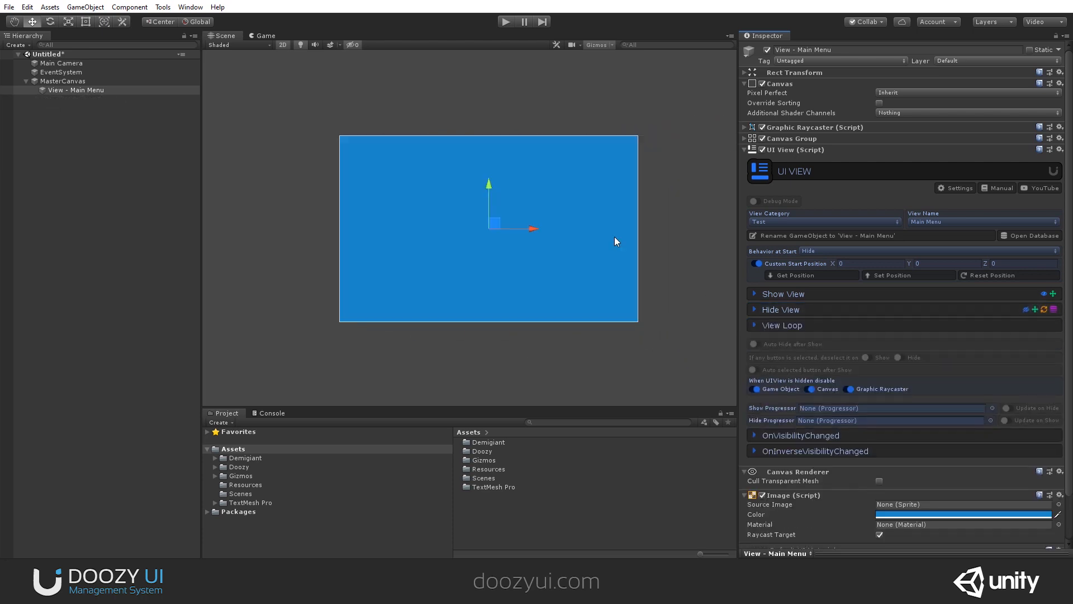
- Expand the Hide View settings, choose the Drop preset category and list its preset names
click(823, 309)
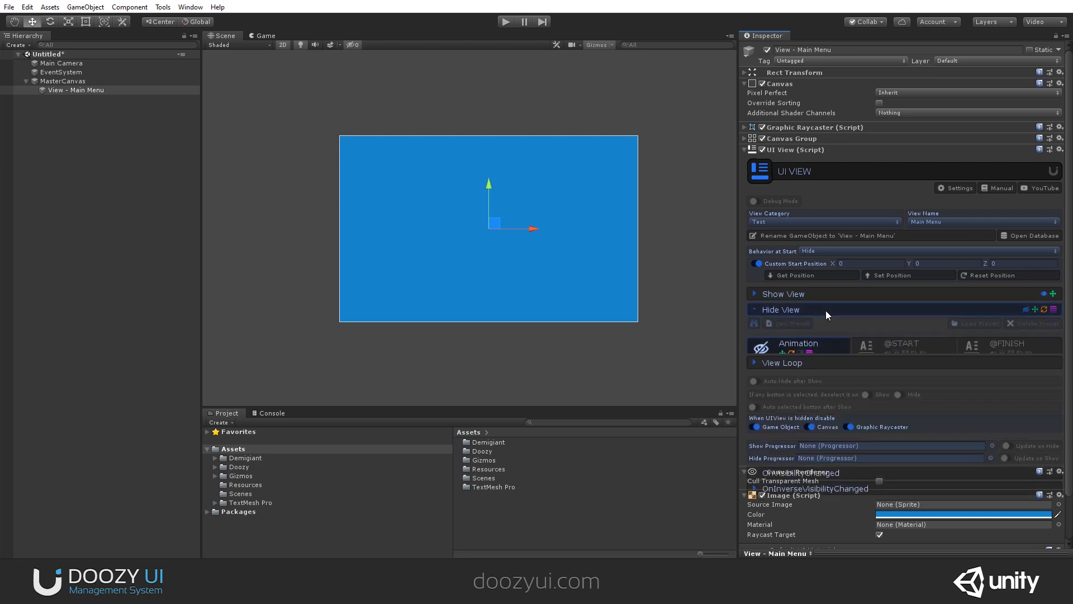
click(843, 344)
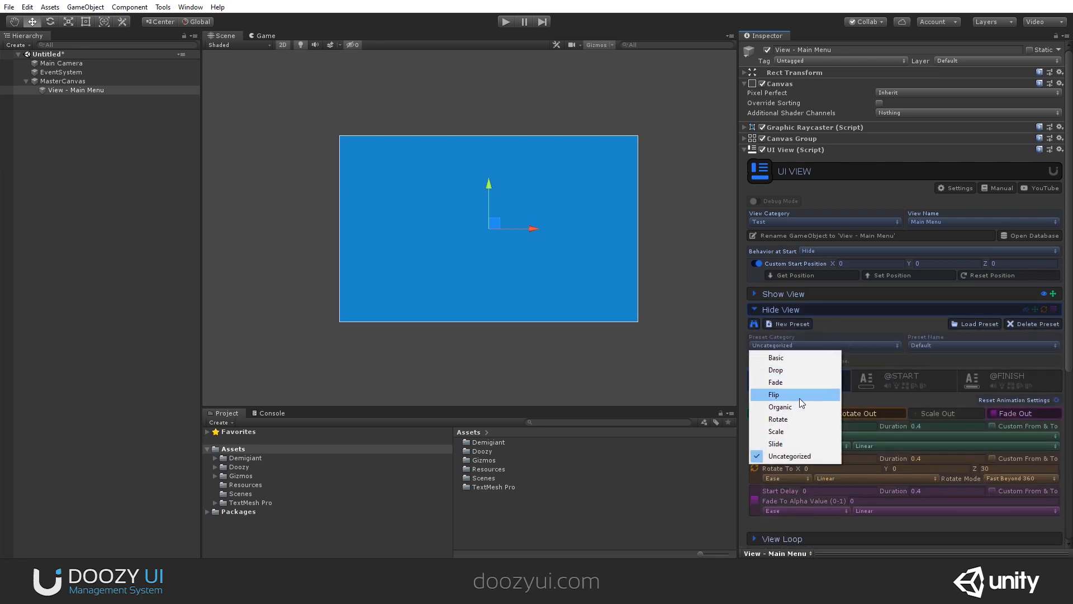
click(794, 370)
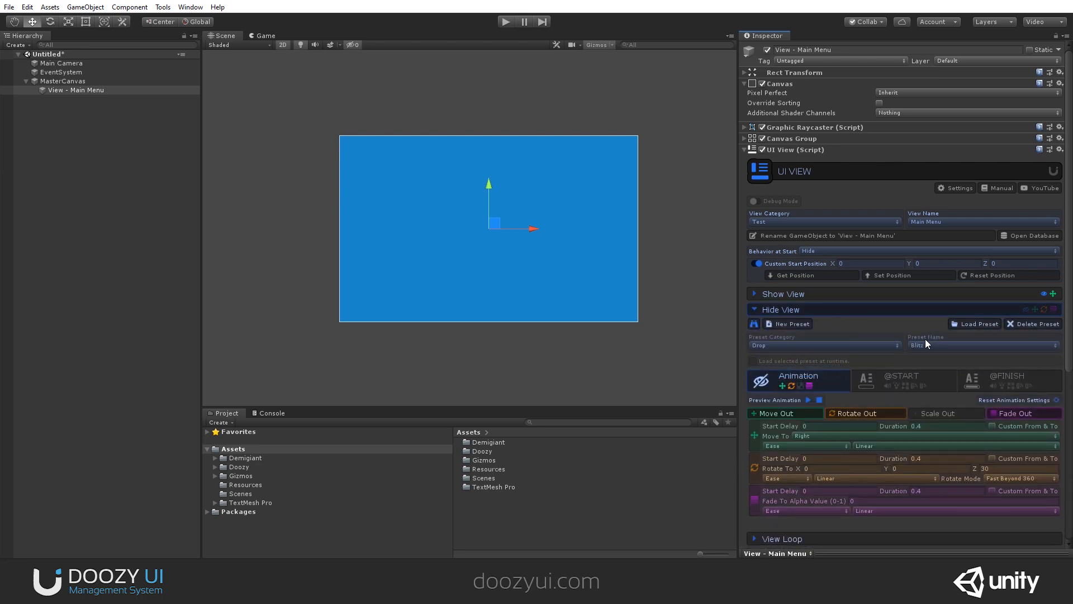
click(956, 344)
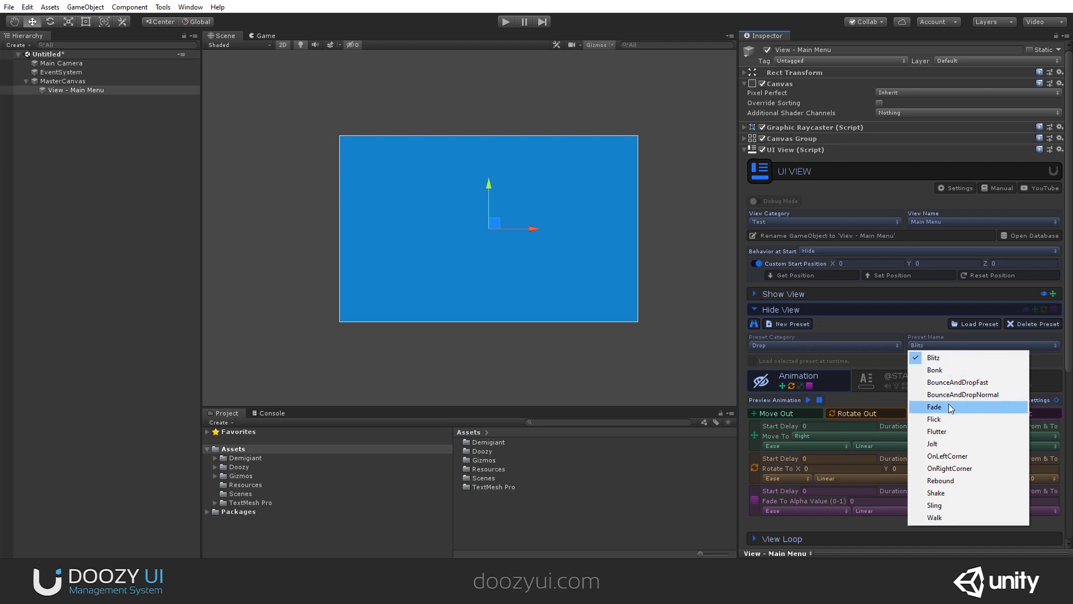
click(795, 346)
- Load the Wiggle preset from the Organic category for Hide View and preview the animation
click(793, 347)
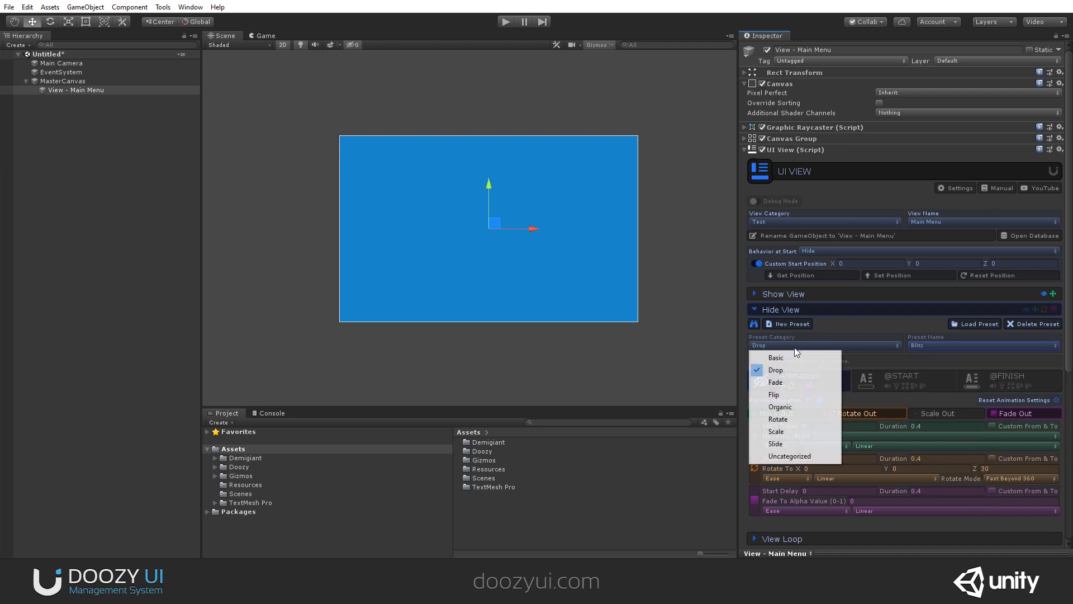
click(790, 408)
click(949, 344)
click(951, 341)
click(961, 323)
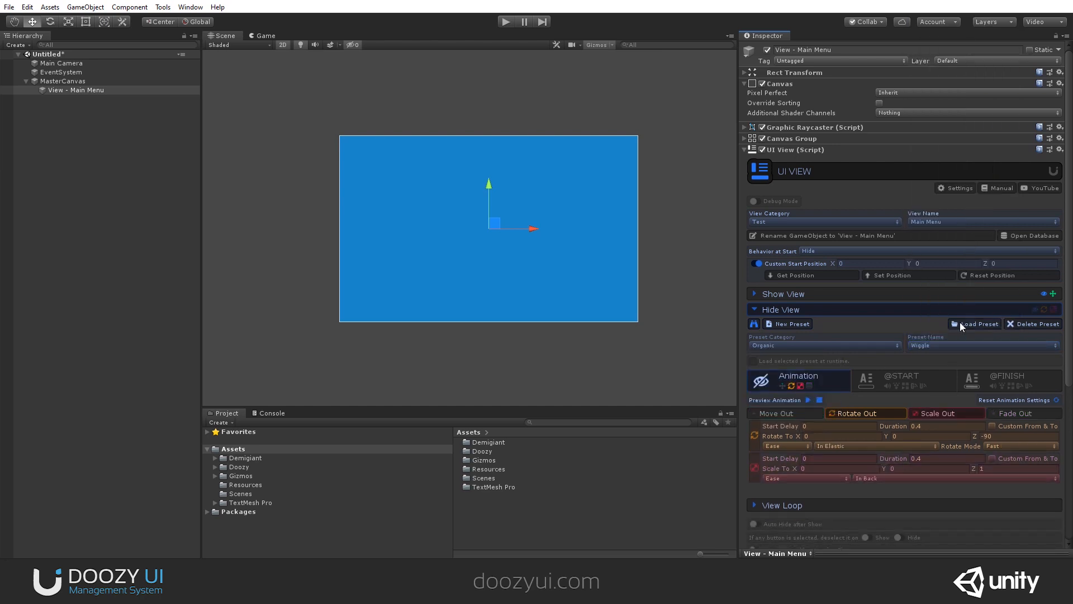
click(808, 399)
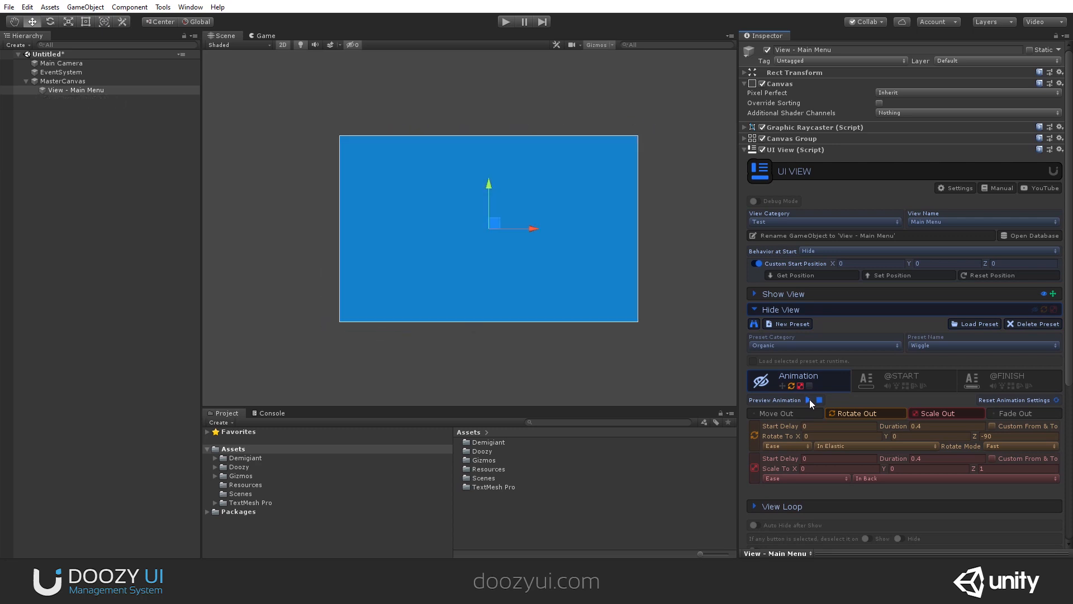
click(809, 399)
- Enable Move Out in the Hide View animation, set it to move to the Right, and preview the result
click(789, 411)
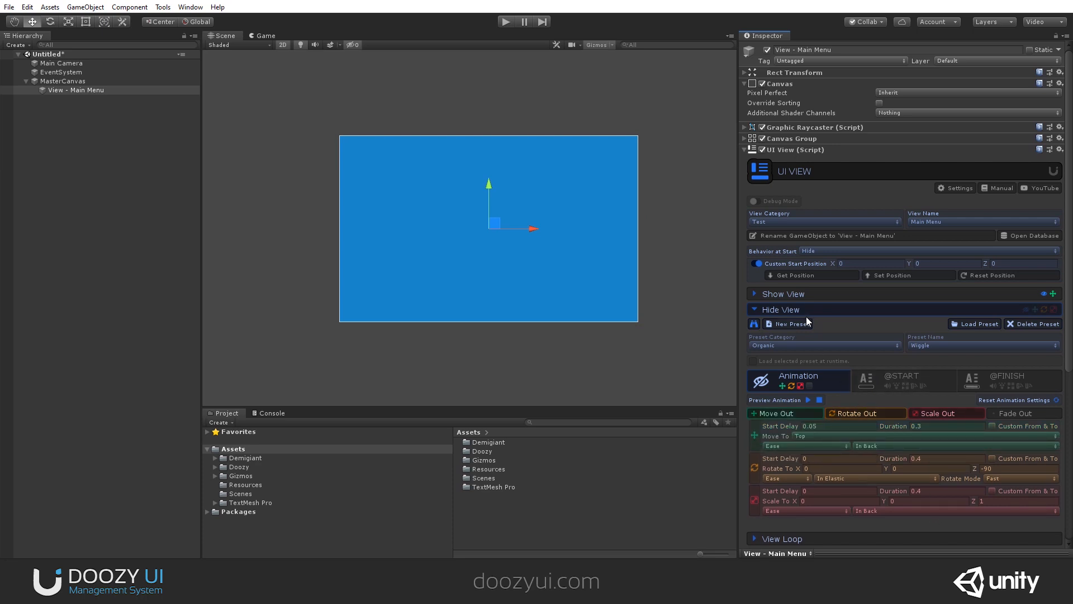
click(806, 400)
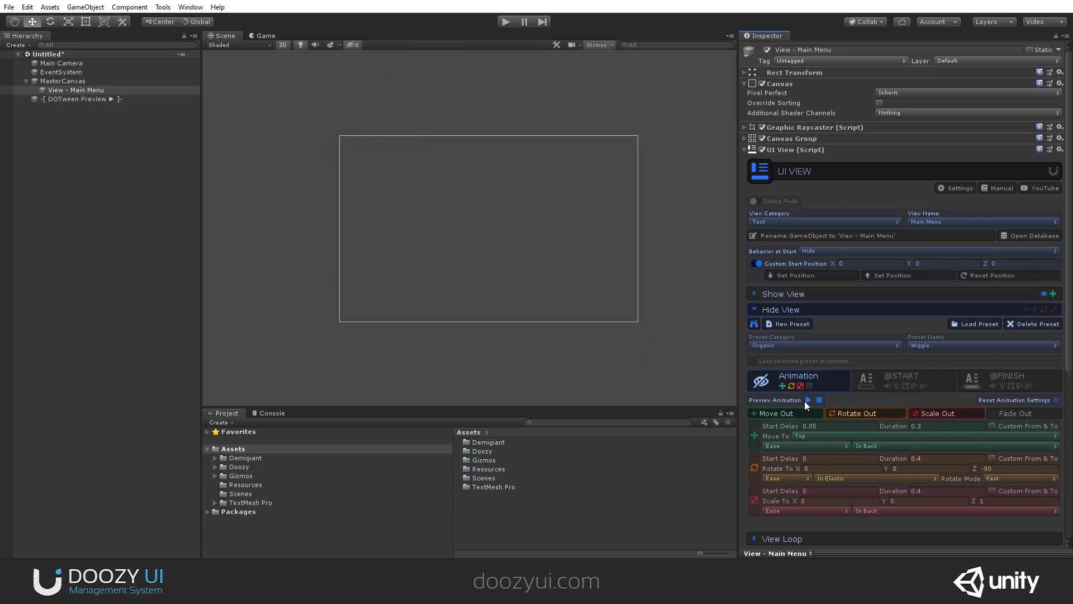
click(809, 436)
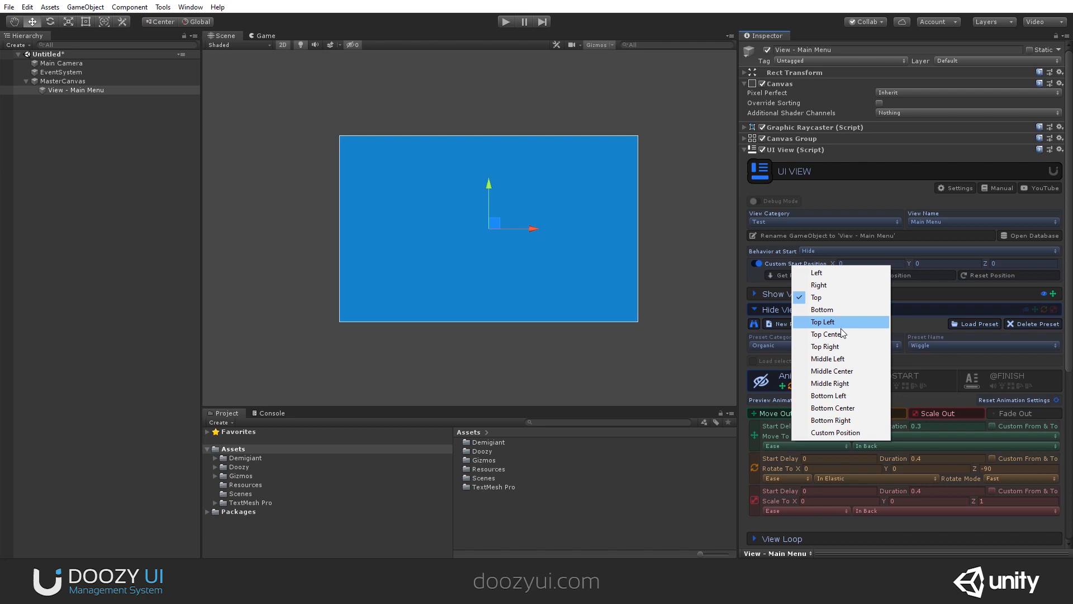
click(825, 285)
click(809, 400)
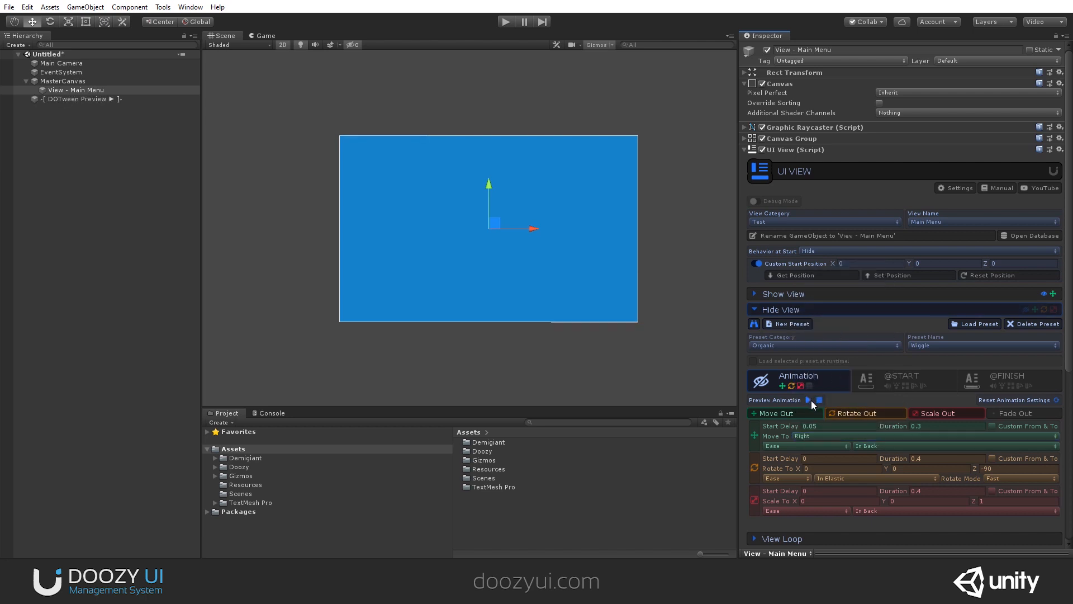
click(810, 401)
click(807, 311)
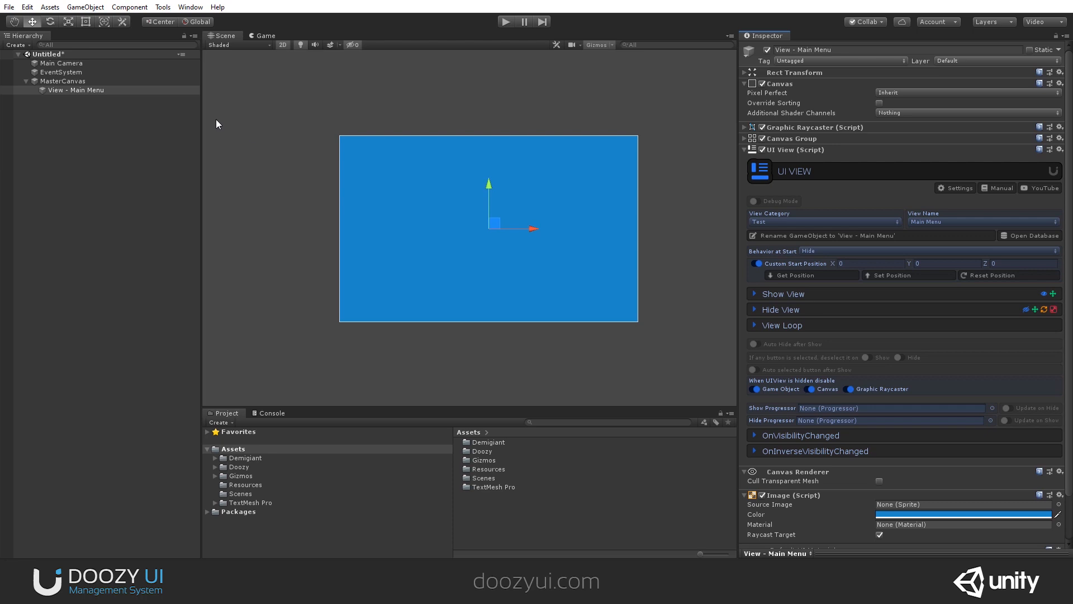
- Add a centre-aligned TextMeshPro text reading "Main Menu" to View - Main Menu and move it up to about Pos Y 154
right_click(66, 90)
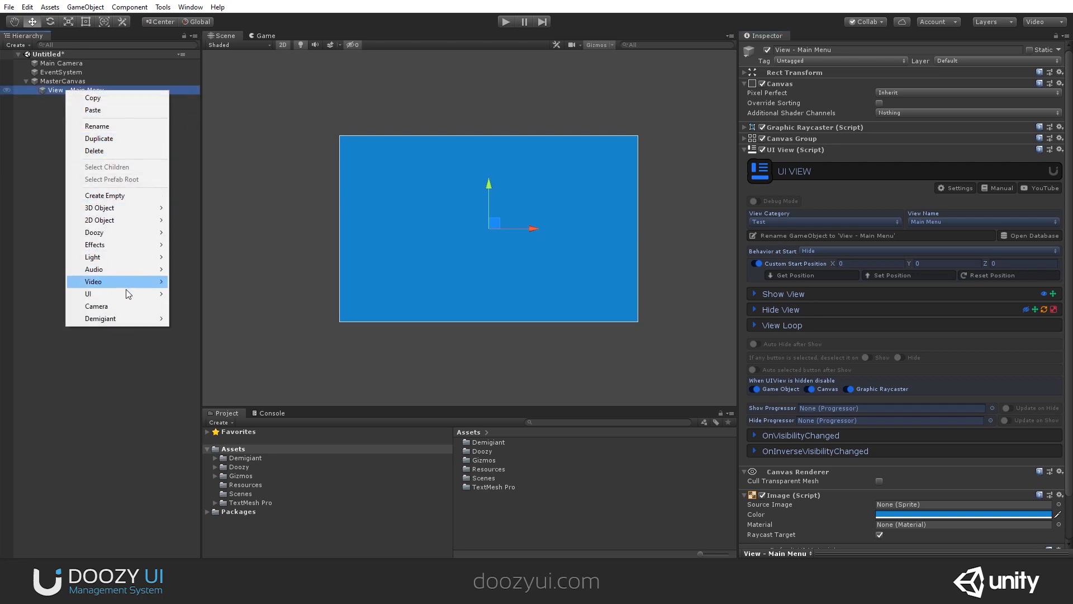
mouse_move(123, 293)
click(215, 306)
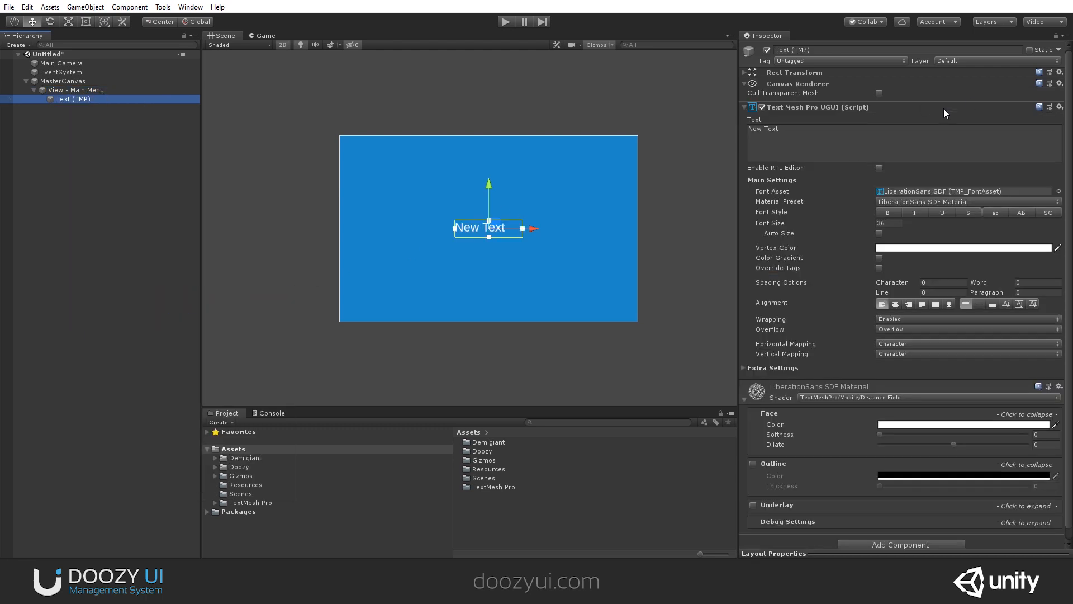
click(857, 137)
text(Main Menu)
click(895, 303)
drag(487, 184, 505, 132)
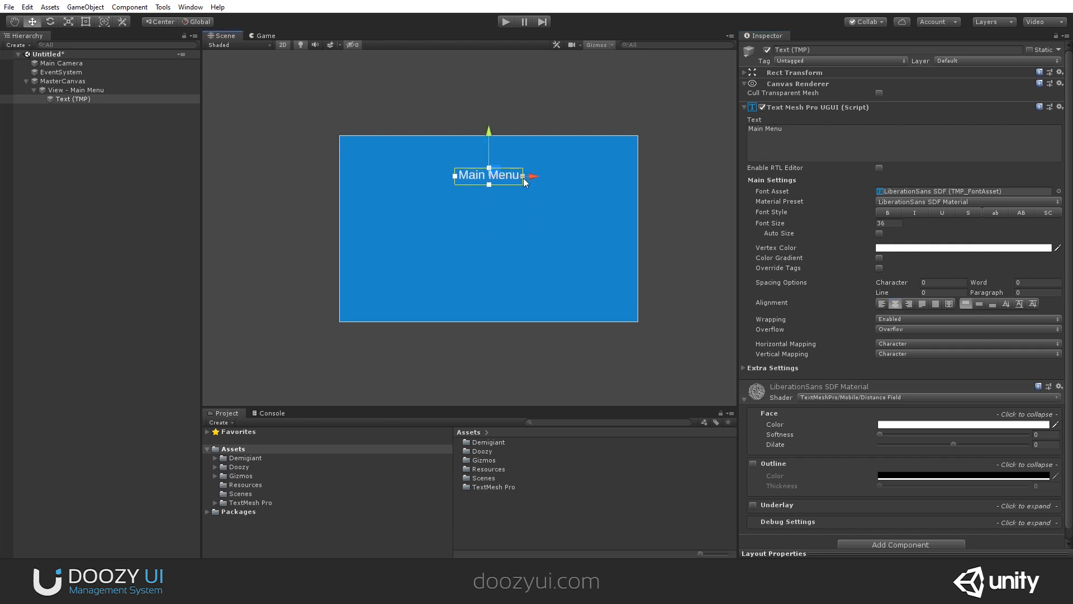
- Widen the Main Menu text box on both sides and anchor it to the view's top edge with horizontal stretch
scroll(523, 178, up, 5)
drag(603, 96, 651, 97)
drag(432, 97, 400, 98)
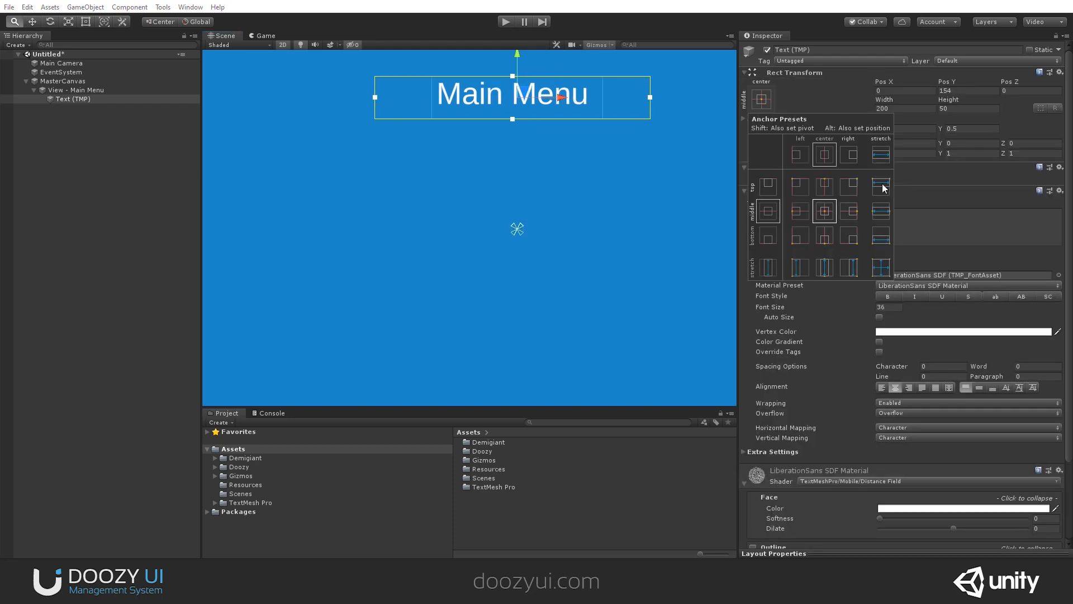
alt+shift+click(938, 193)
scroll(565, 199, down, 3)
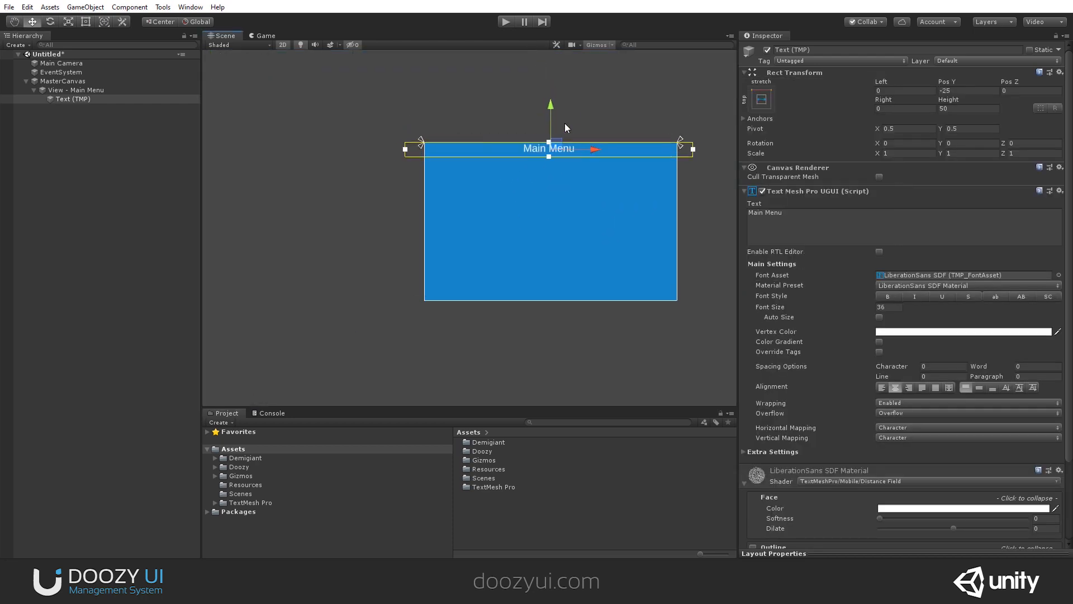
scroll(564, 123, up, 2)
- Set the Main Menu text's Pos Y to 0 and its height to 64
click(958, 89)
text(0)
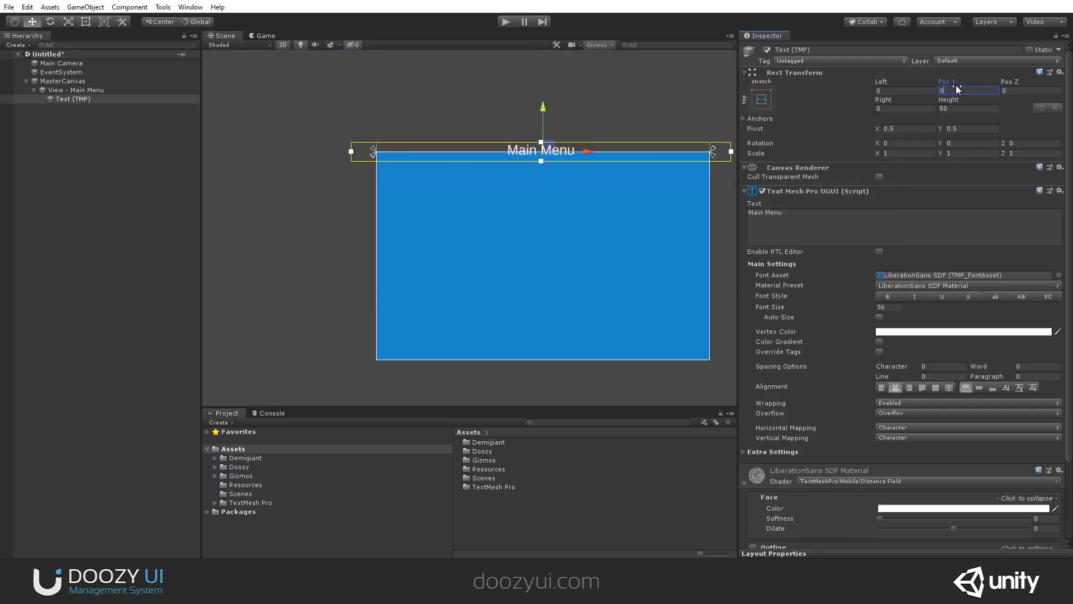
key(Tab)
key(Tab)
key(Tab)
text(64)
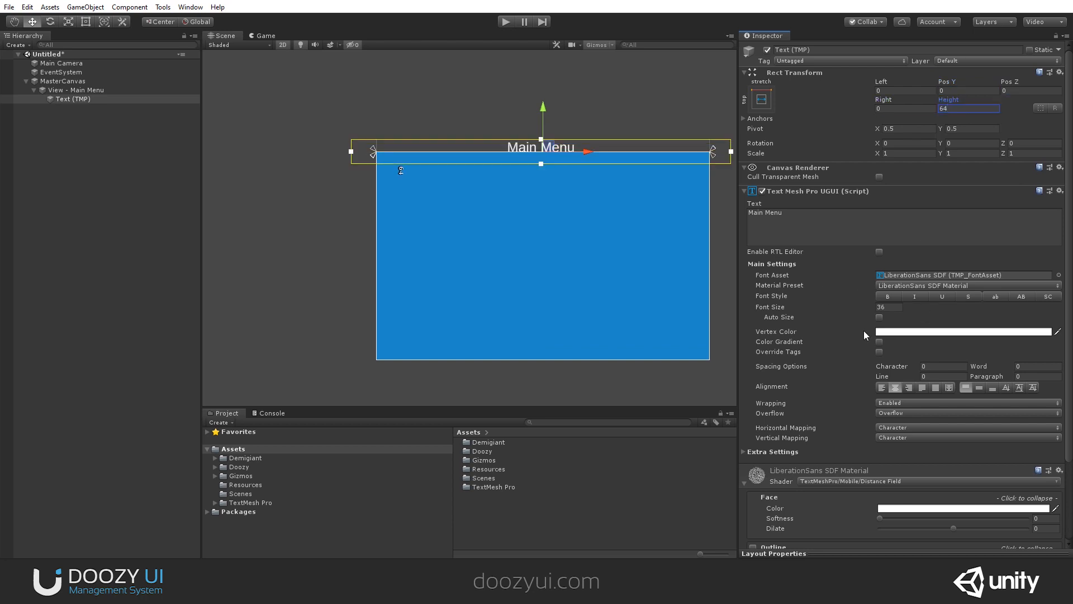
scroll(811, 357, down, 3)
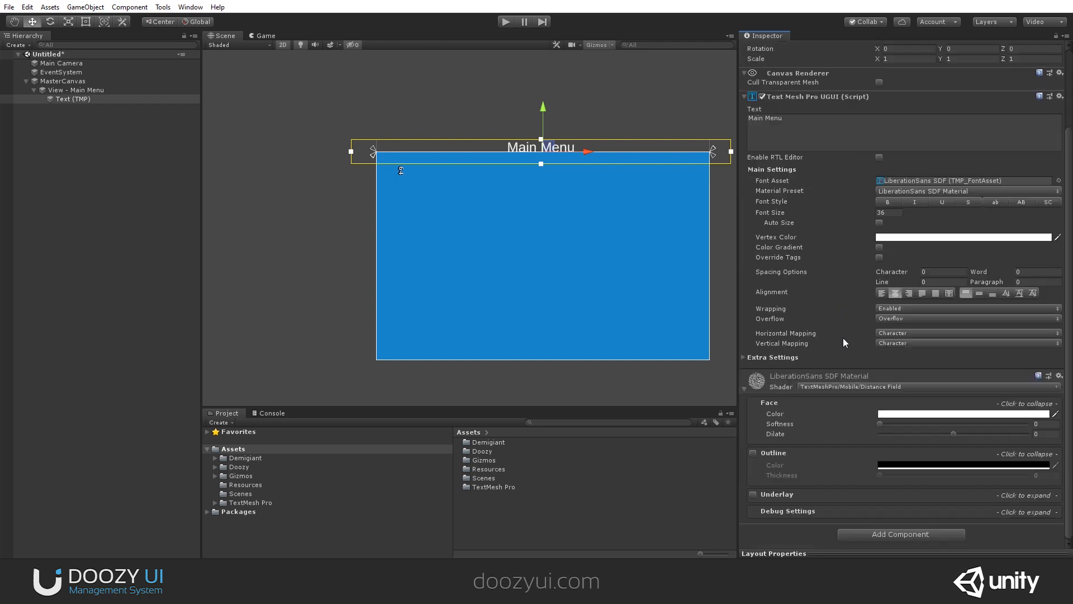
click(512, 160)
- Undo the height, position, anchor and width changes made to the Main Menu text
key(ctrl+z)
key(ctrl+z)
key(ctrl+z)
key(ctrl+z)
key(ctrl+z)
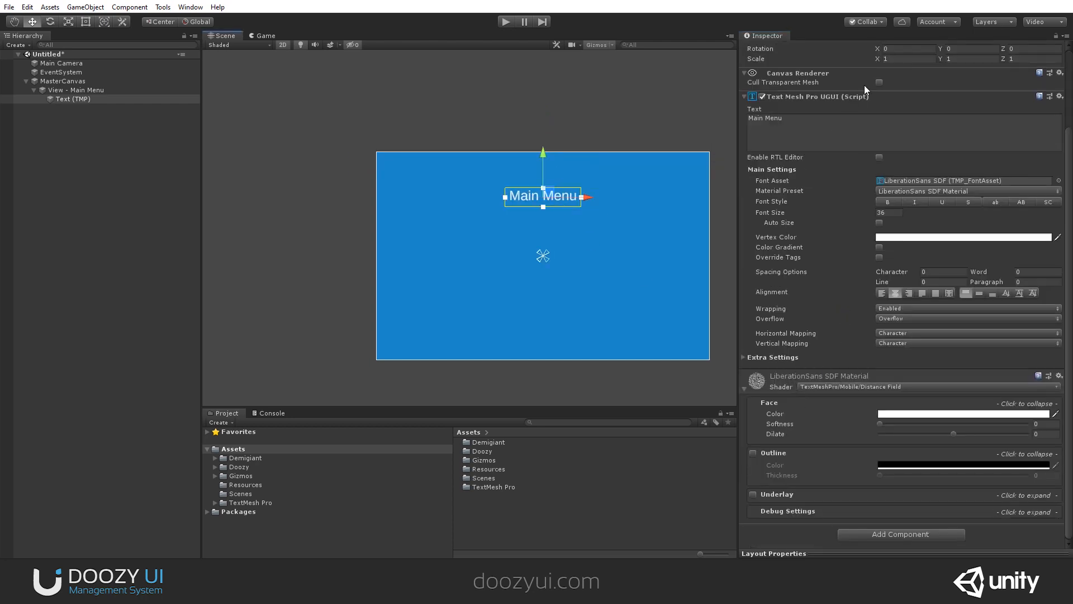
- Anchor the Main Menu text to the view's top with horizontal stretch and place it at about Pos Y -132
scroll(796, 101, up, 3)
click(818, 74)
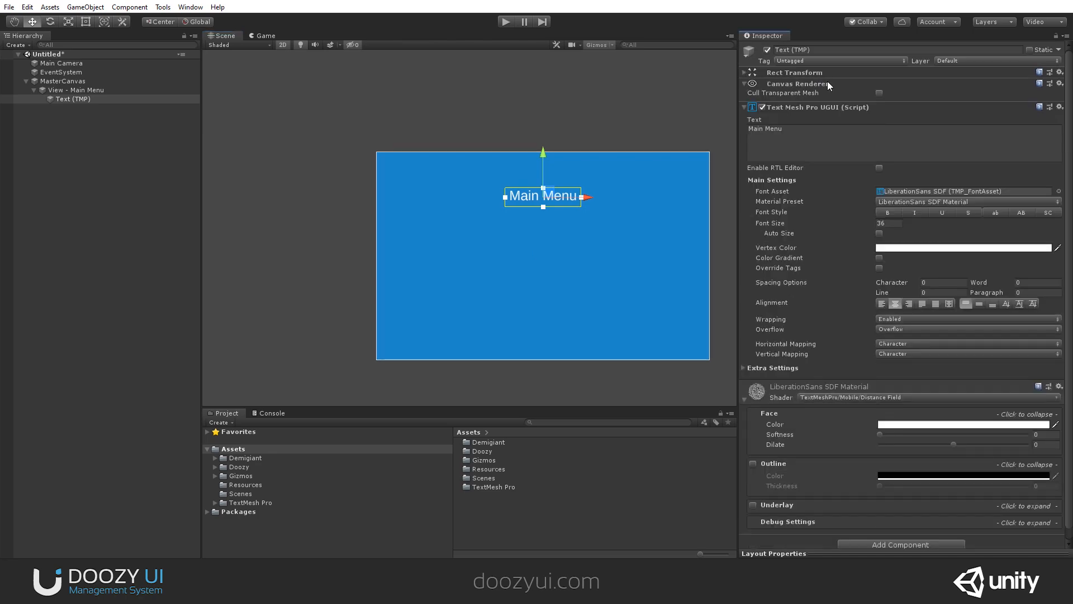
click(793, 73)
click(762, 99)
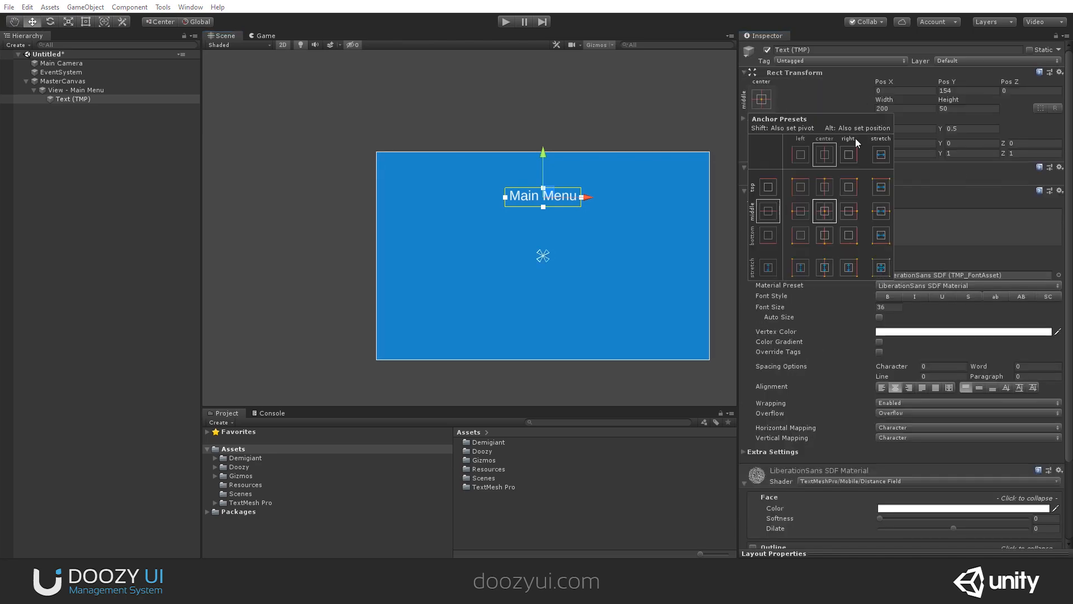
alt+click(881, 210)
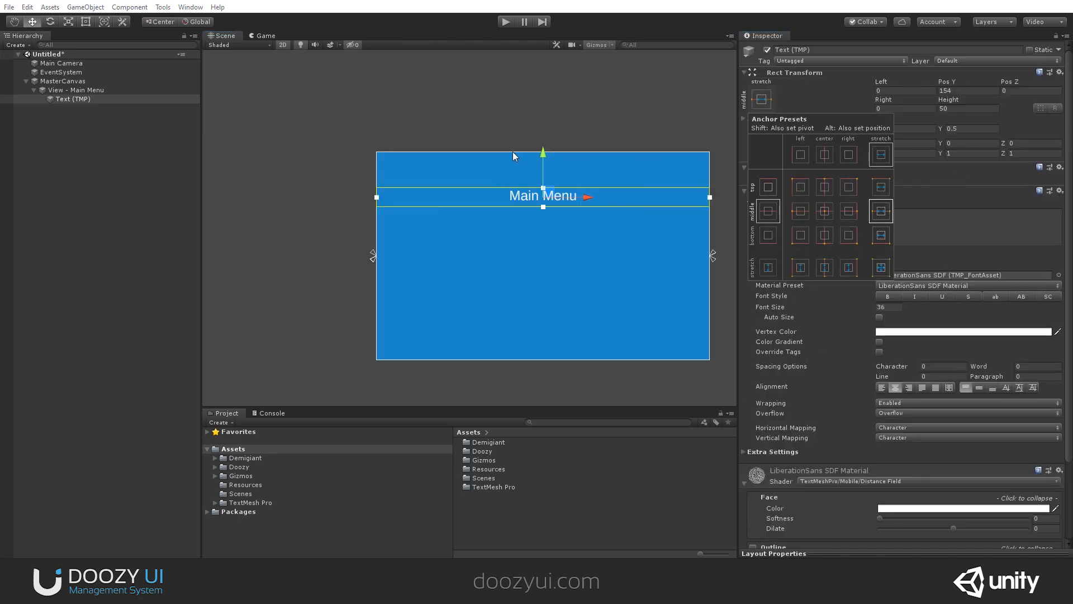
alt+click(882, 187)
drag(540, 117, 541, 153)
- Check the Main Menu title in the Game view, and return to the Scene view framed on the text
click(268, 36)
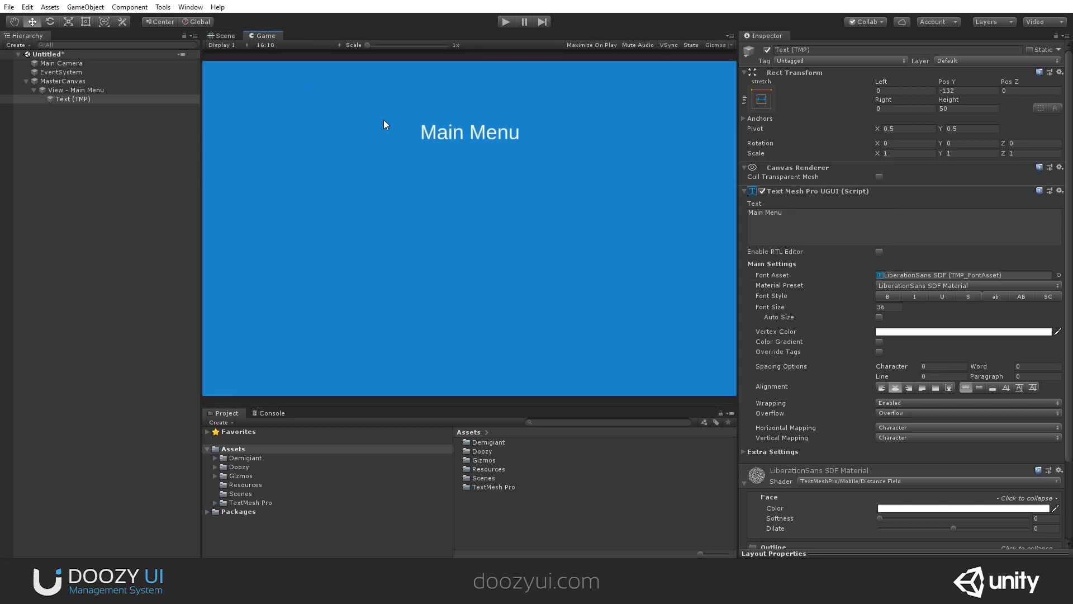
click(225, 35)
key(f)
- Add a Doozy UIButton as a child of View - Main Menu
right_click(96, 92)
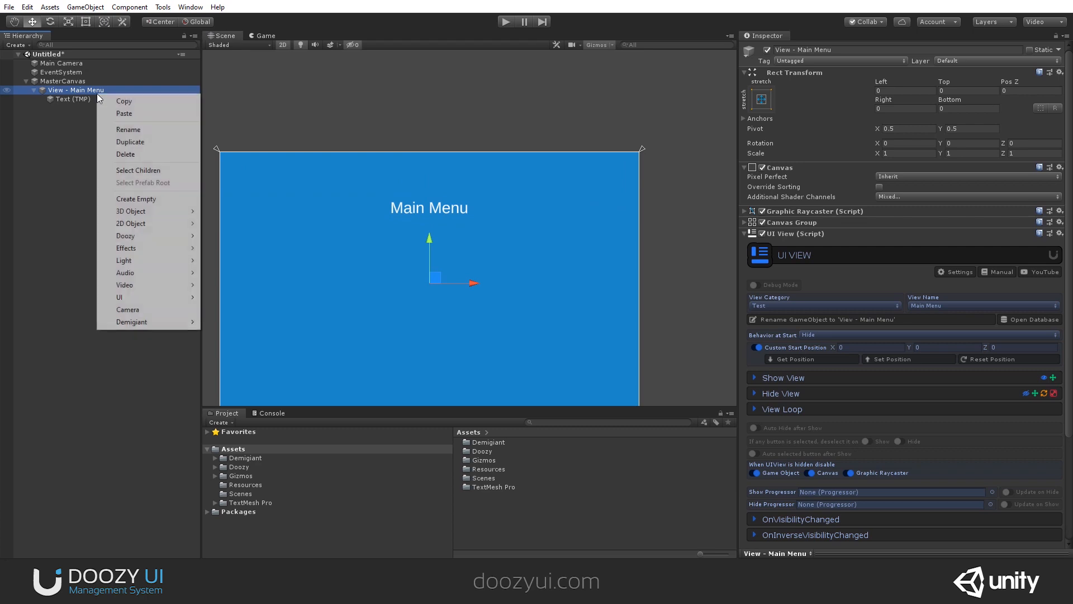
click(66, 110)
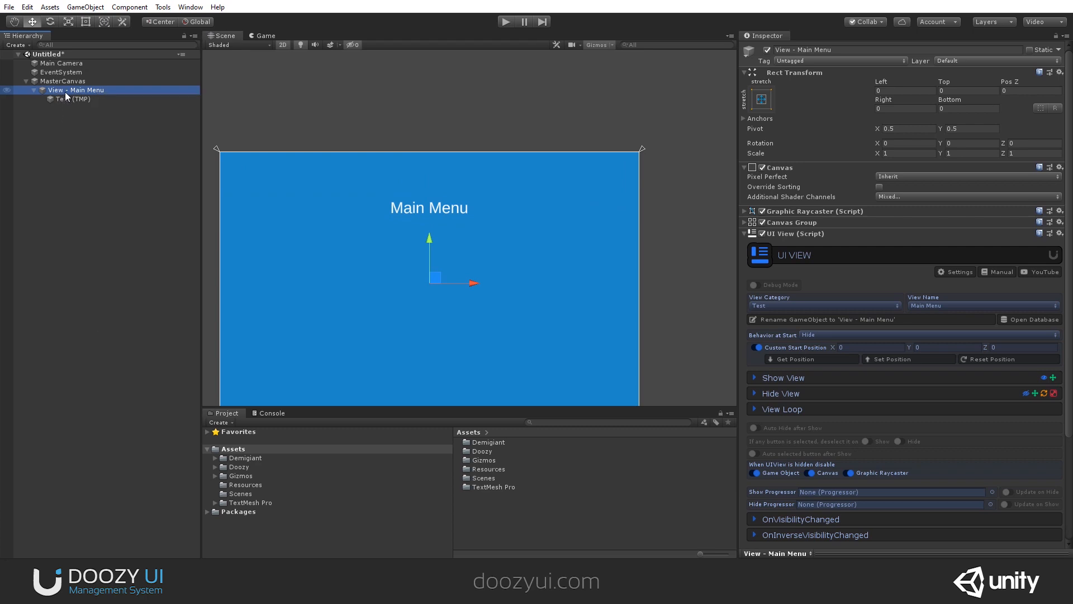
click(64, 91)
right_click(64, 91)
key(Escape)
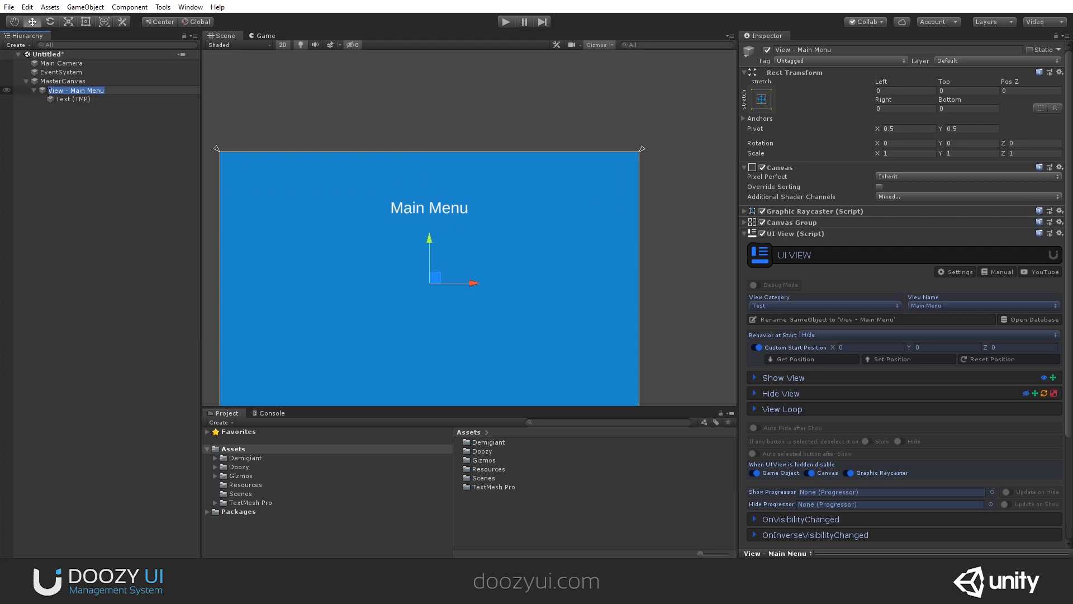
right_click(48, 91)
mouse_move(116, 235)
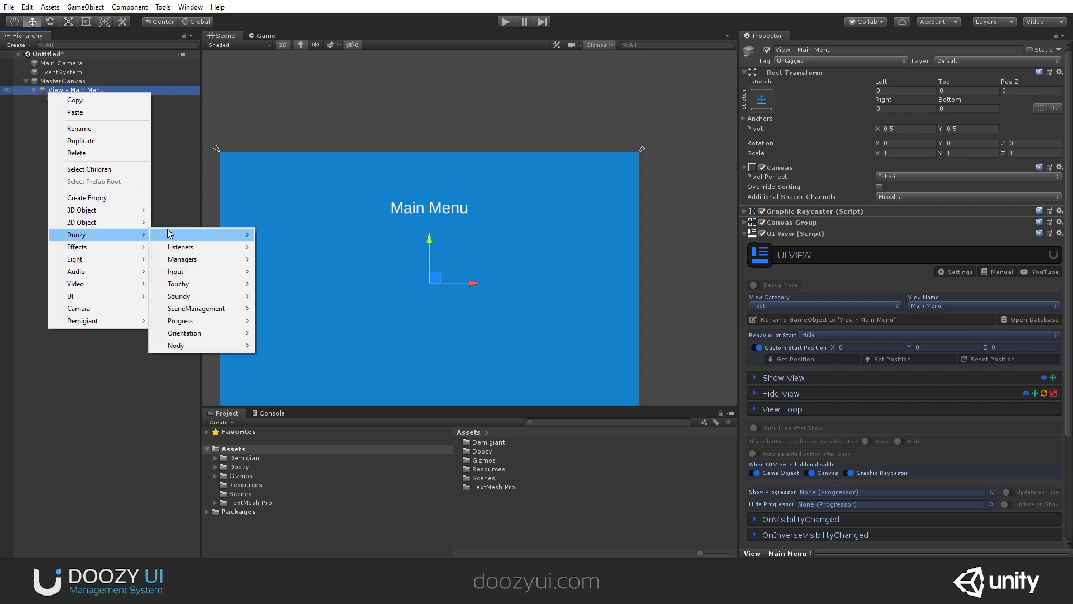
mouse_move(172, 235)
click(285, 235)
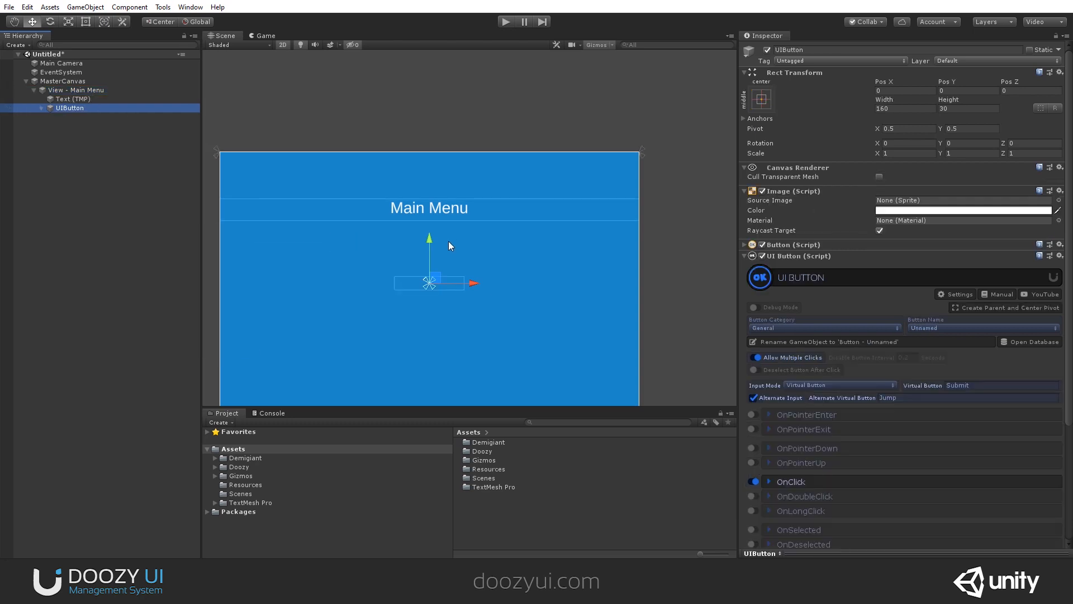
- Expand the UIButton and examine its Label child's text settings and its appearance in the scene
click(69, 108)
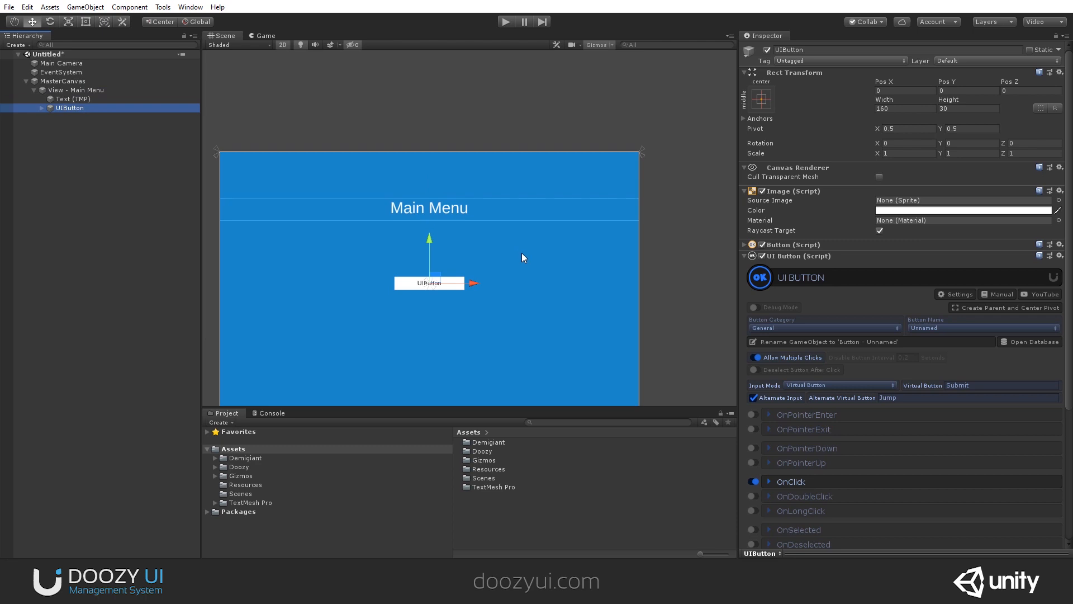
middle_drag(482, 284, 496, 233)
scroll(427, 204, up, 4)
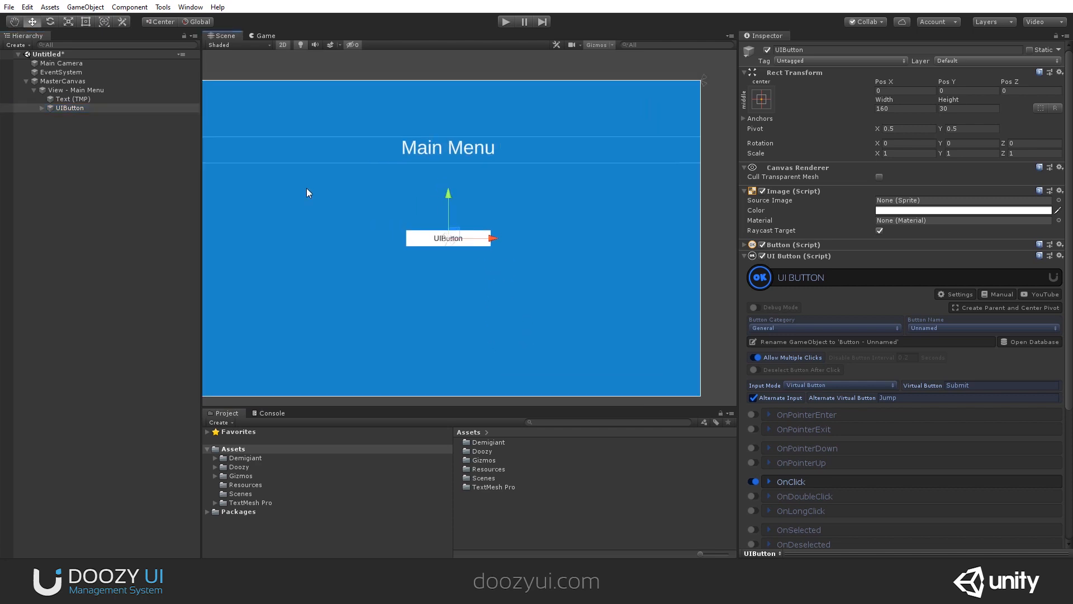
click(42, 109)
click(52, 116)
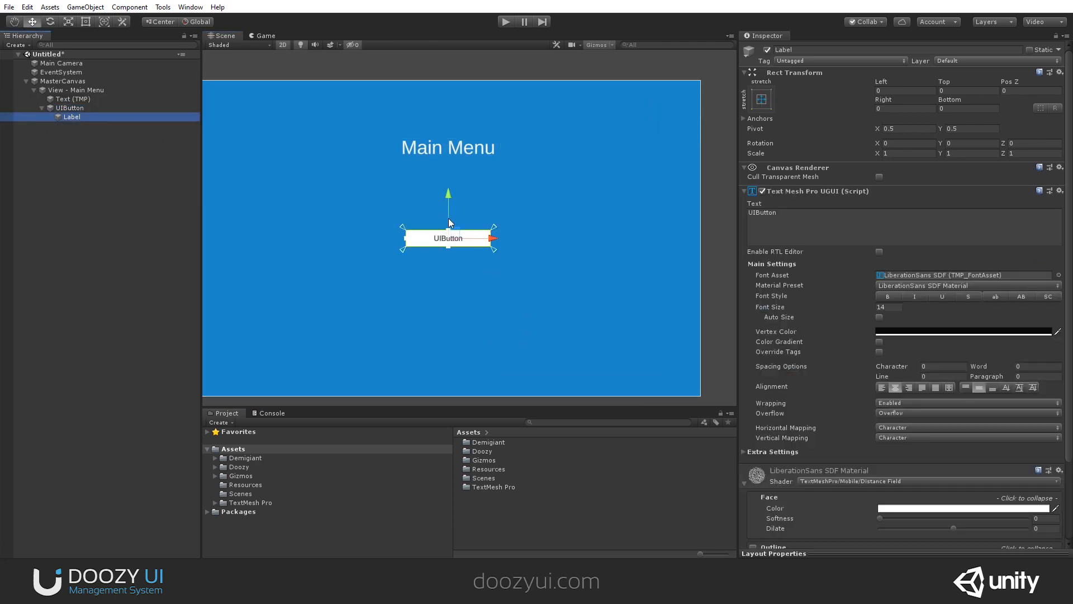
scroll(439, 220, up, 10)
scroll(466, 197, down, 15)
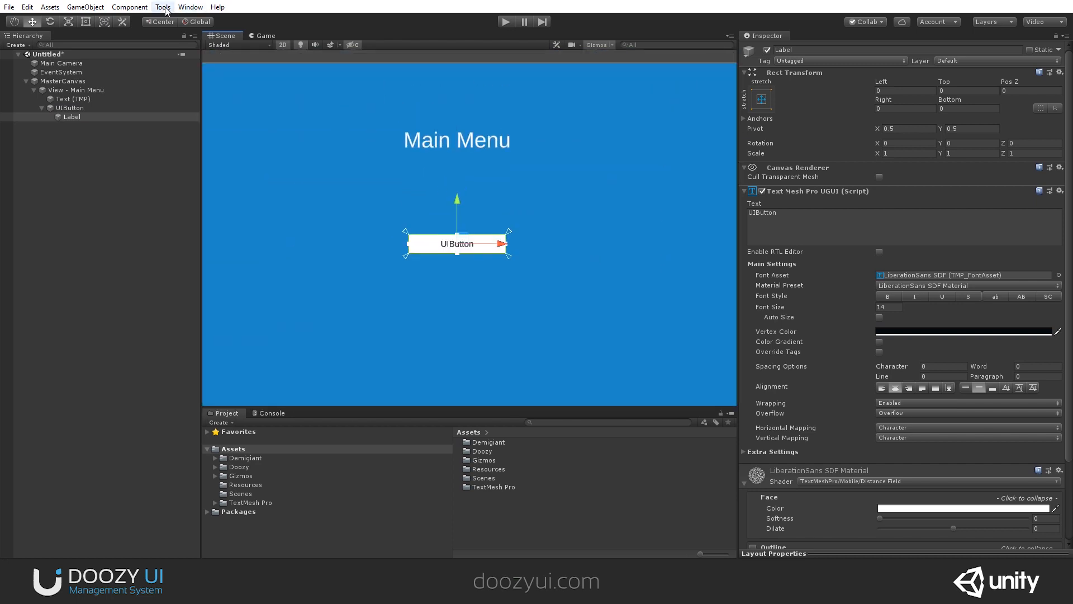
- Check the TextMeshPro integration setting in the general settings of the DoozyUI control panel
click(163, 7)
mouse_move(173, 19)
click(263, 19)
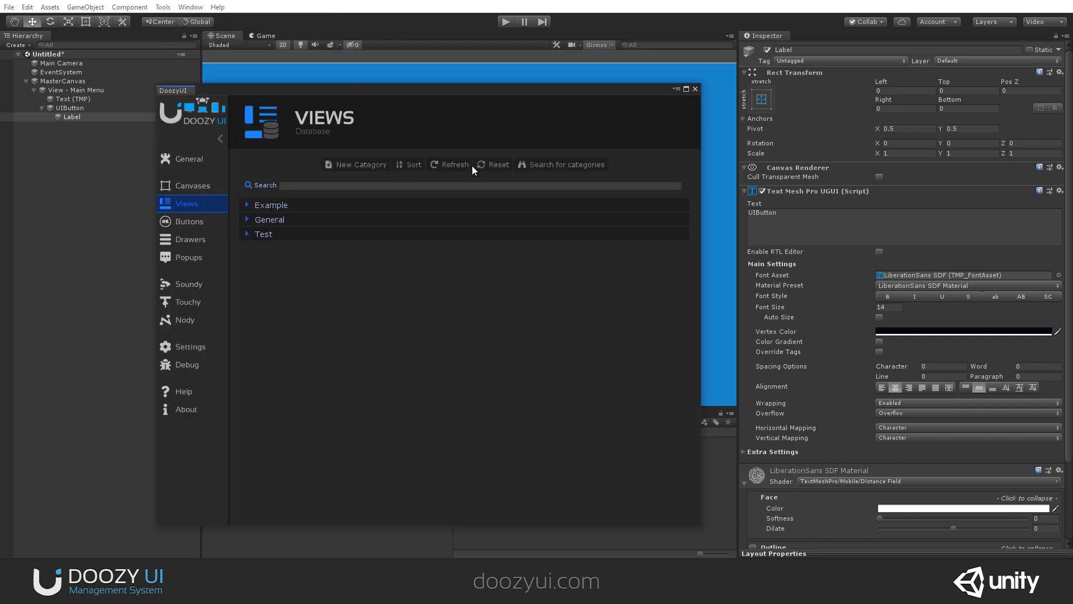
click(192, 162)
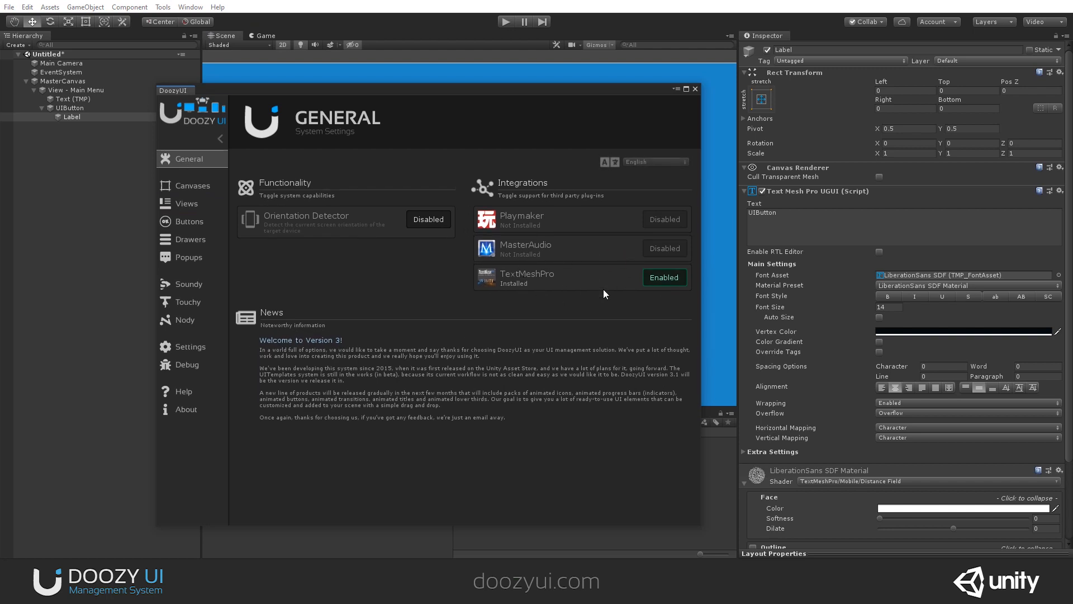
click(694, 89)
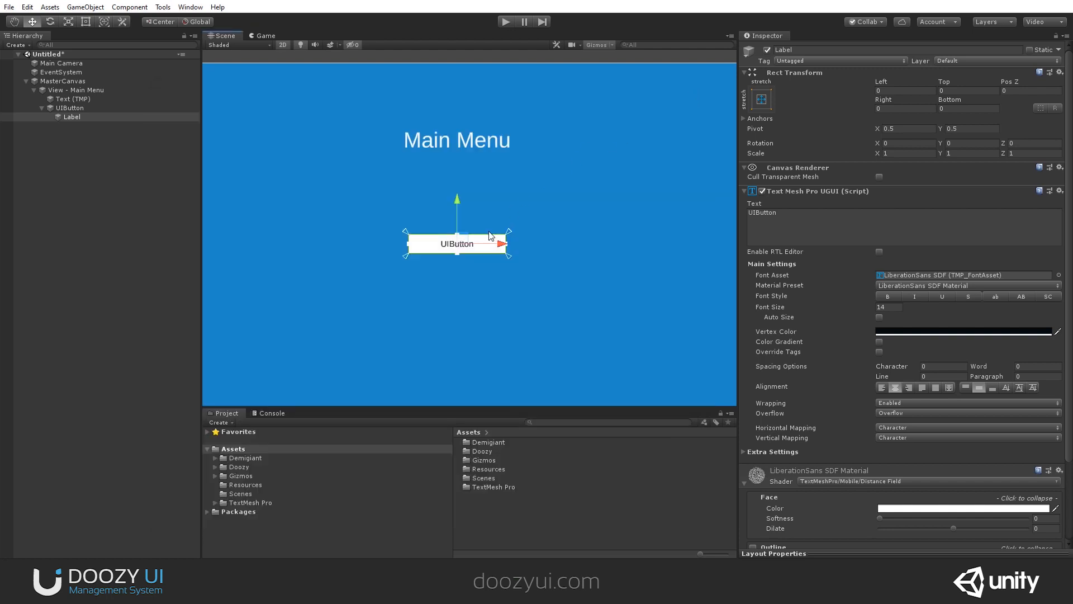
- Add a standard Unity UI Button under View - Main Menu and move it above the UIButton to about Pos Y 53
click(90, 144)
click(67, 91)
right_click(67, 93)
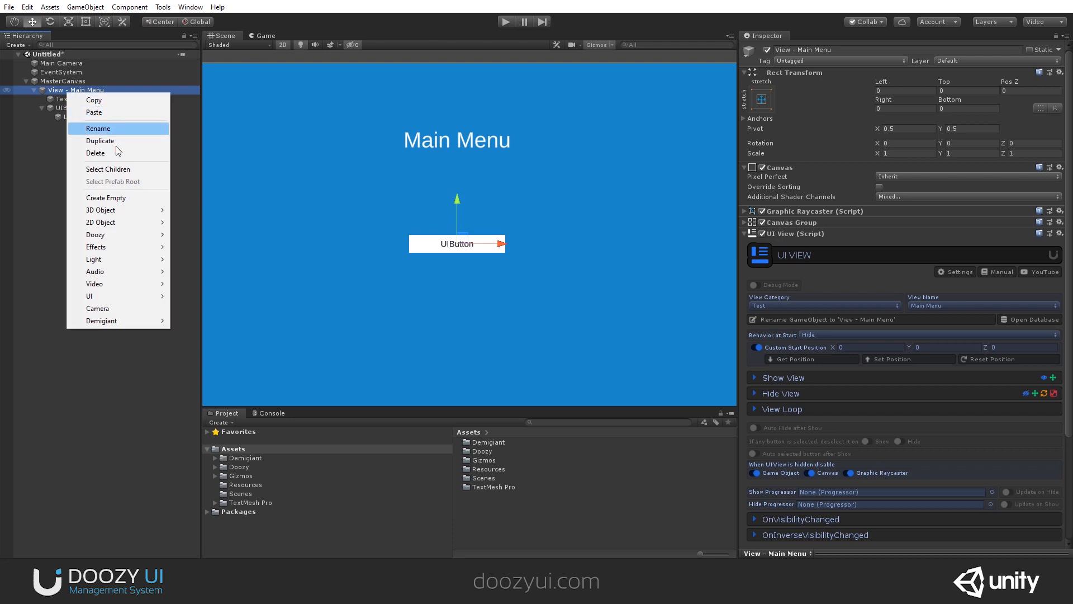
mouse_move(146, 296)
click(251, 343)
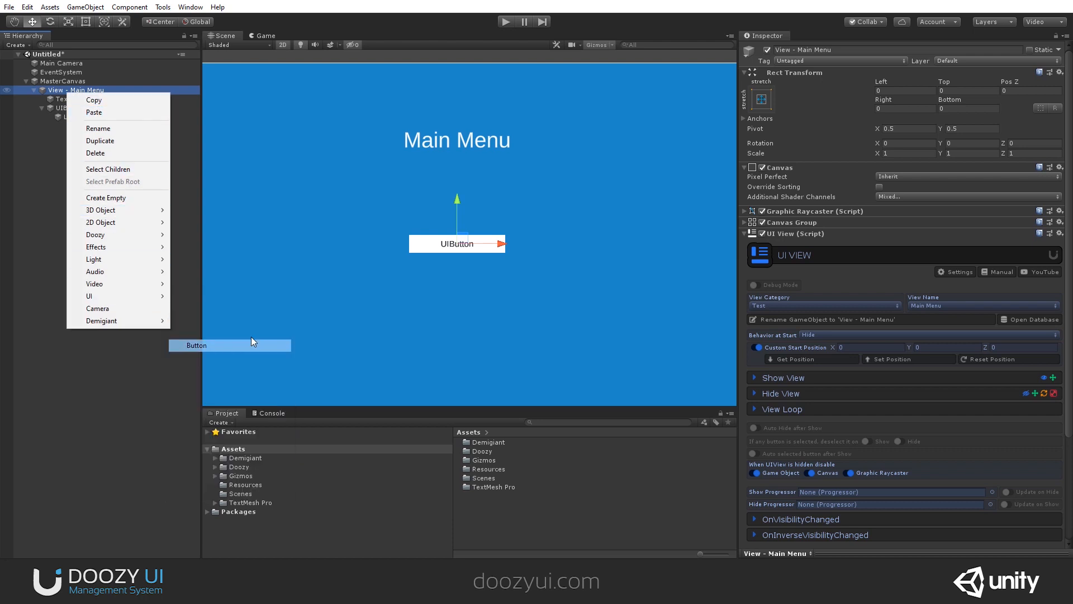
drag(457, 190, 456, 161)
scroll(451, 216, up, 6)
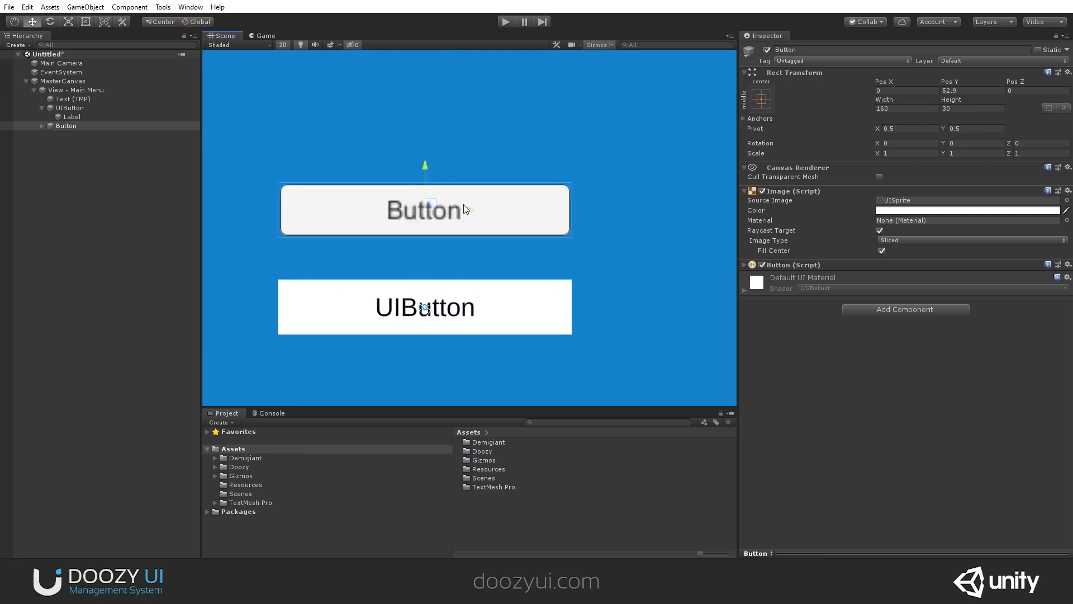
- Compare the standard Button's text with the UIButton's label up close, and delete the standard Button
scroll(451, 215, down, 3)
scroll(455, 216, up, 6)
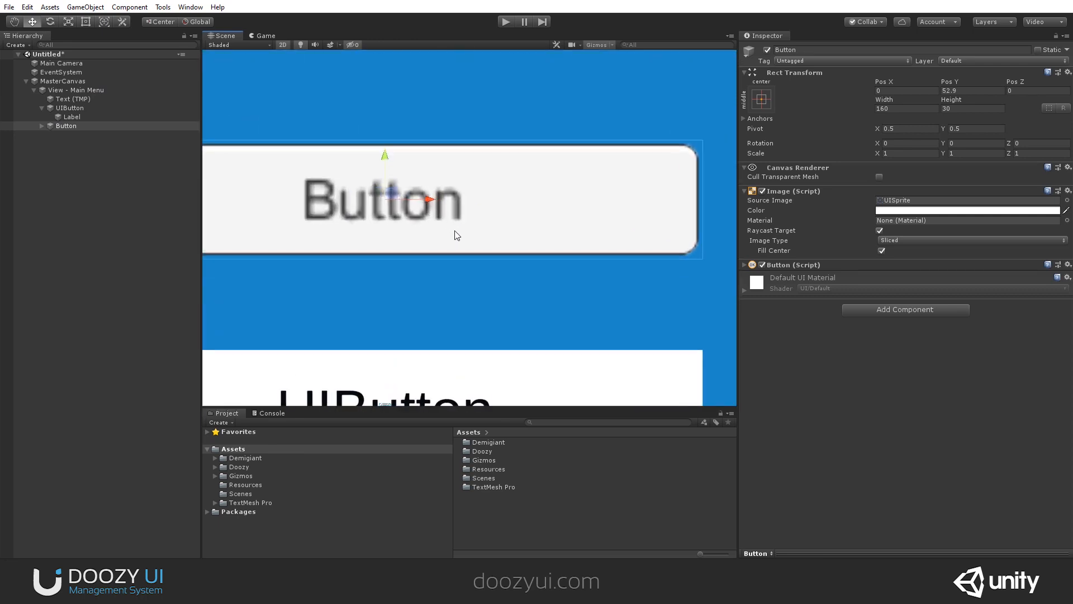
scroll(455, 233, down, 4)
middle_drag(457, 265, 465, 259)
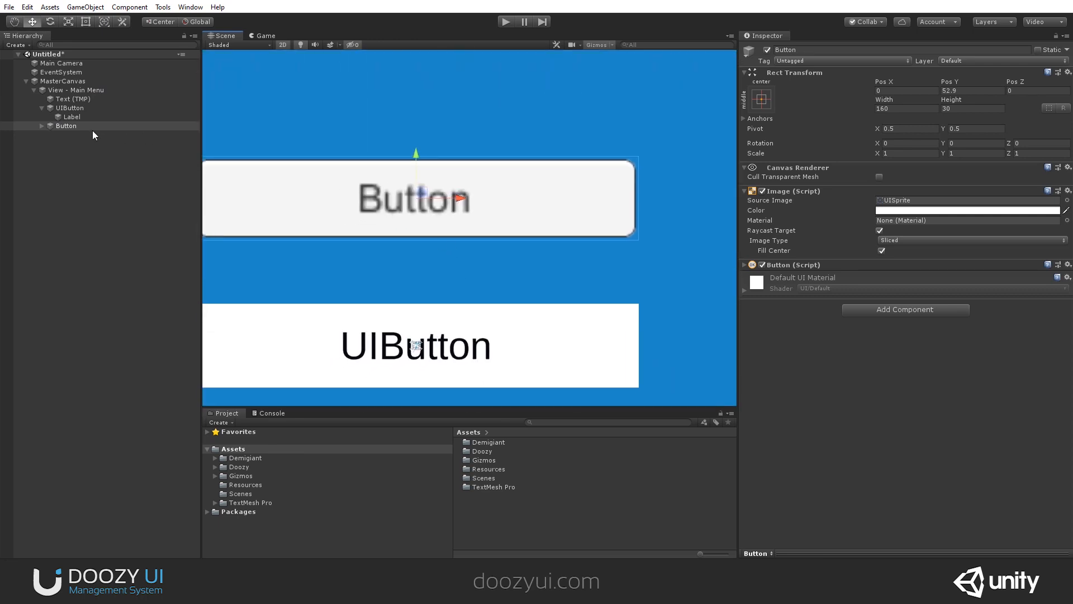
right_click(72, 125)
click(106, 186)
scroll(436, 221, down, 5)
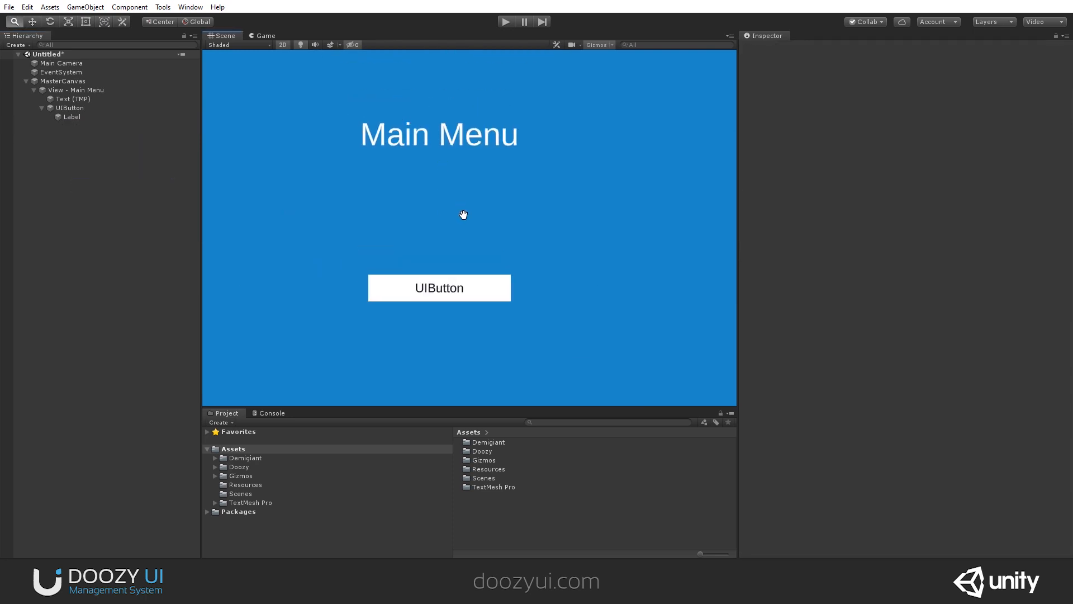
- Review the button categories and button names available for the UIButton
click(73, 109)
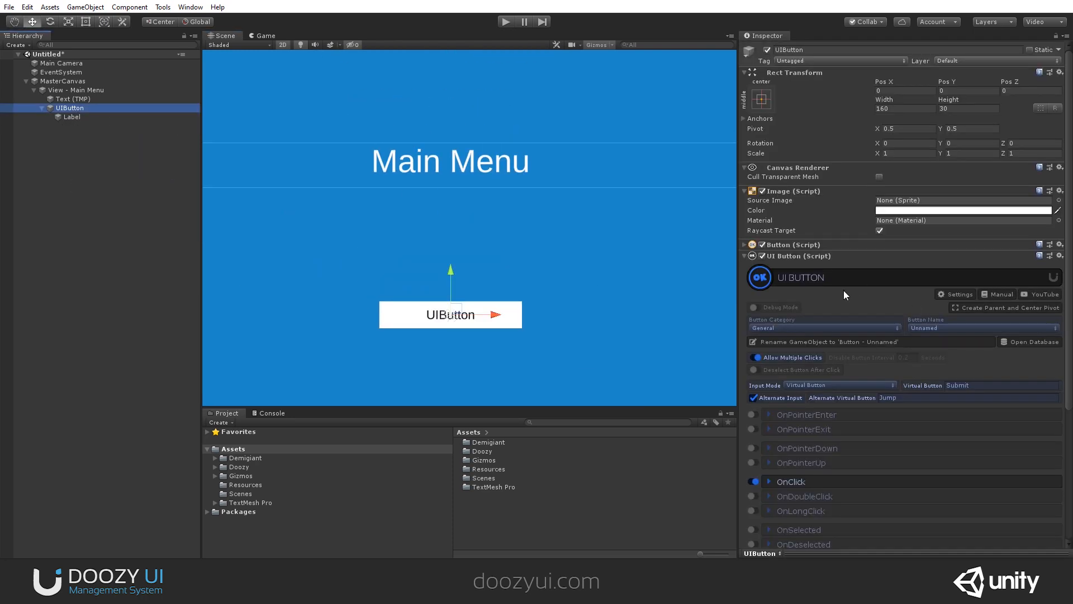
click(804, 328)
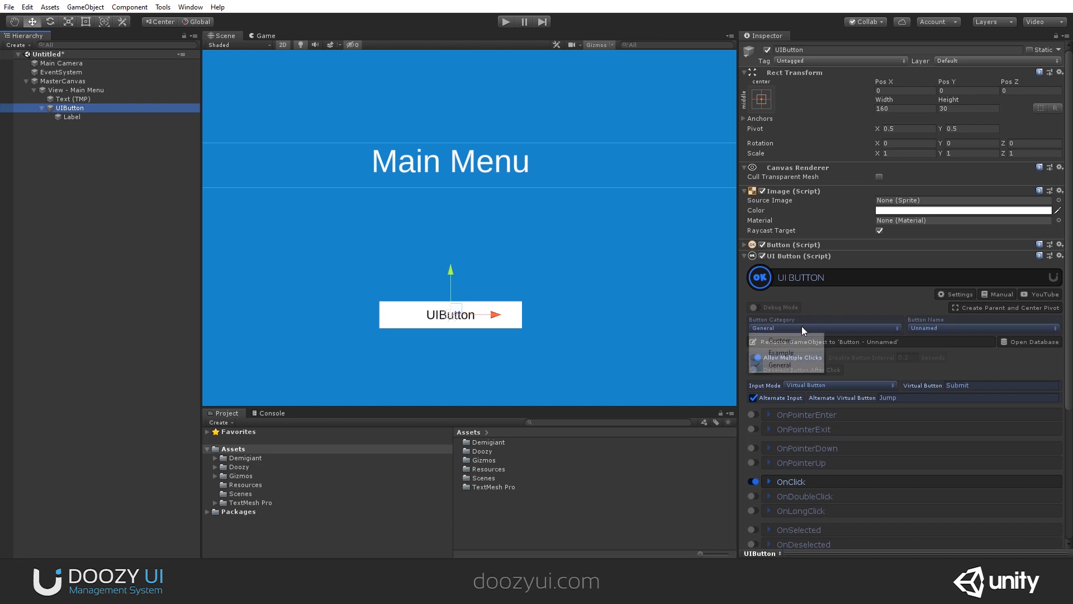
click(844, 320)
click(935, 328)
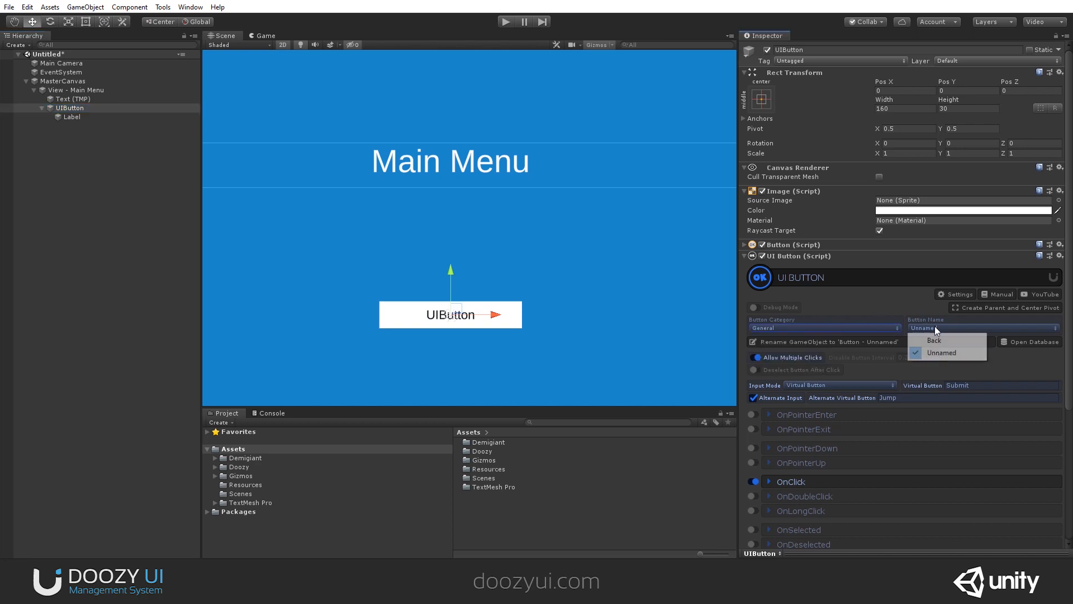
click(920, 323)
- Create a category named Test in the DoozyUI Buttons database
click(1015, 341)
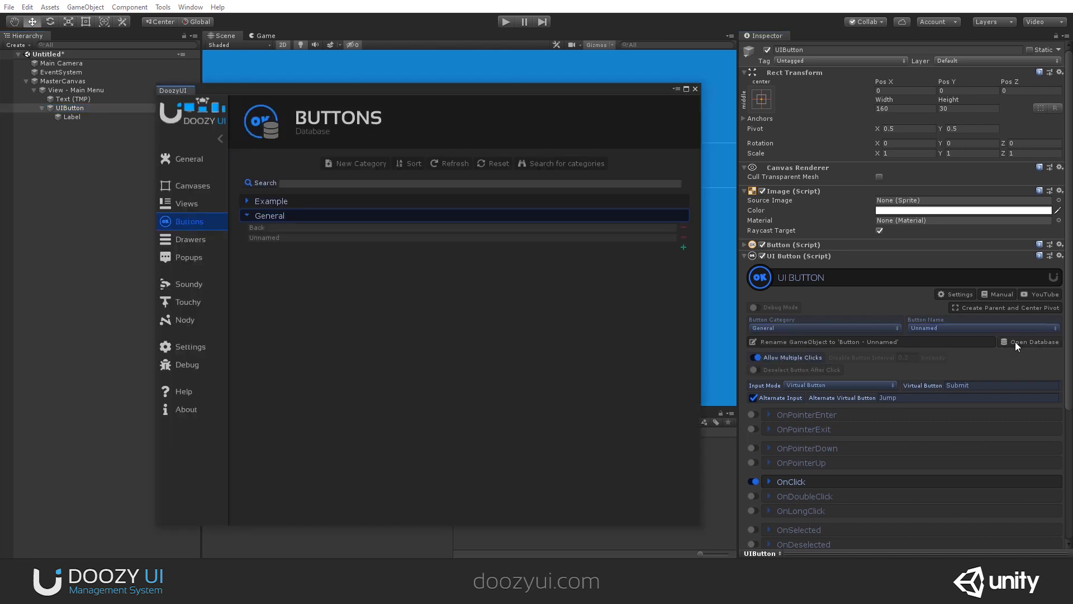
click(352, 163)
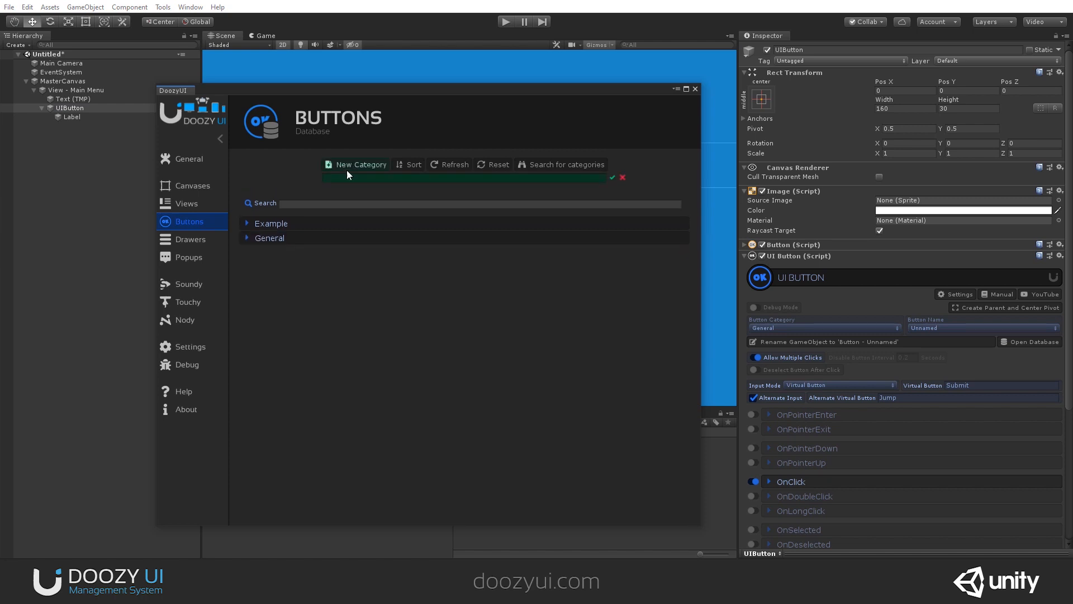
text(Test)
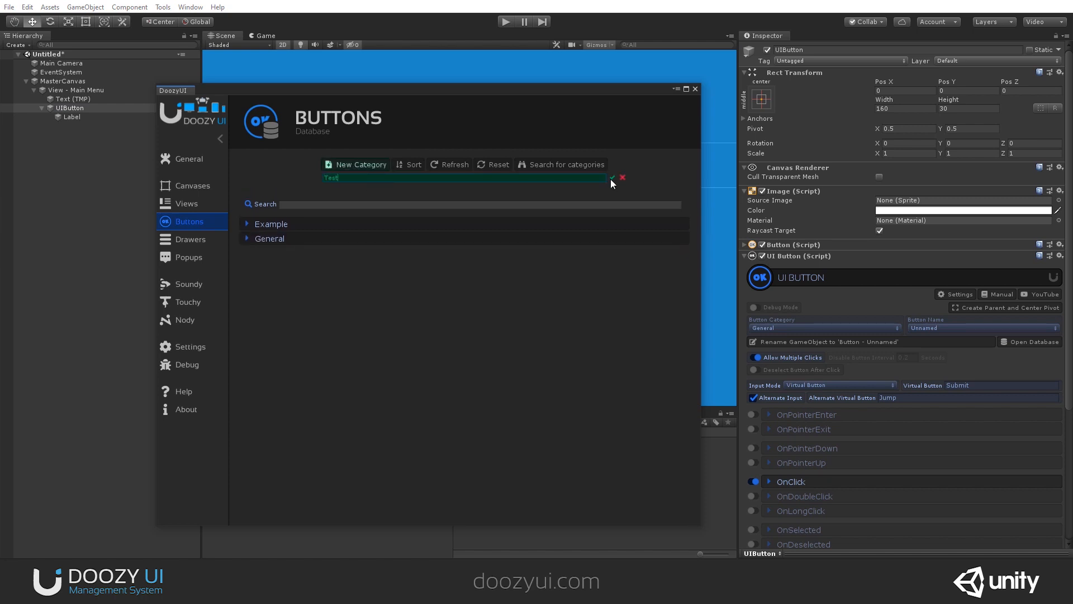
click(613, 177)
- Add the button names Settings, Back and Quit to the Test category, and sort the database
click(683, 255)
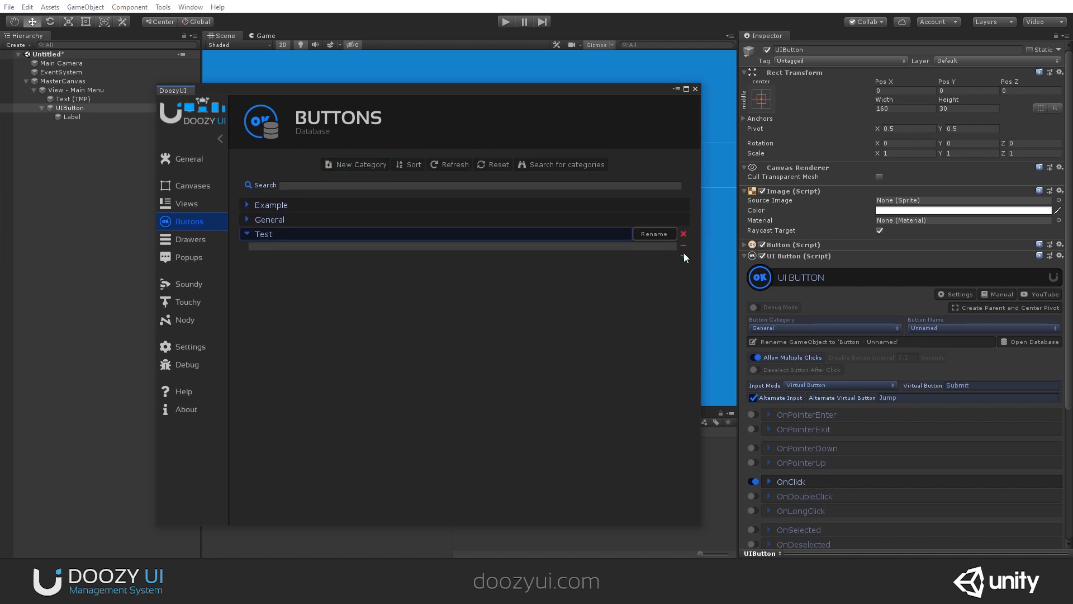
click(602, 246)
text(Settings)
key(Return)
click(683, 256)
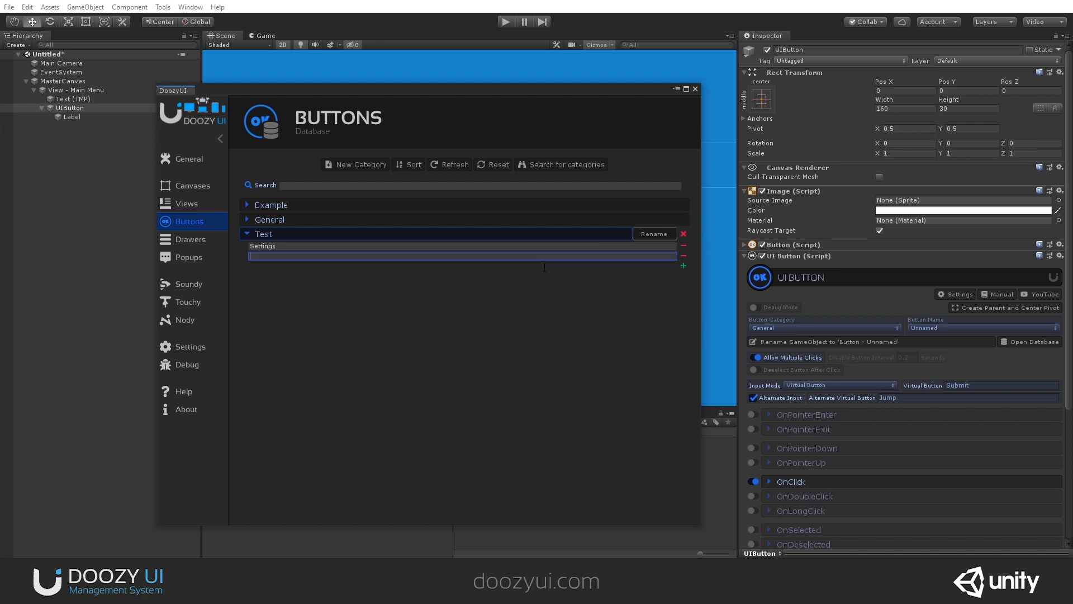
text(Back)
key(Return)
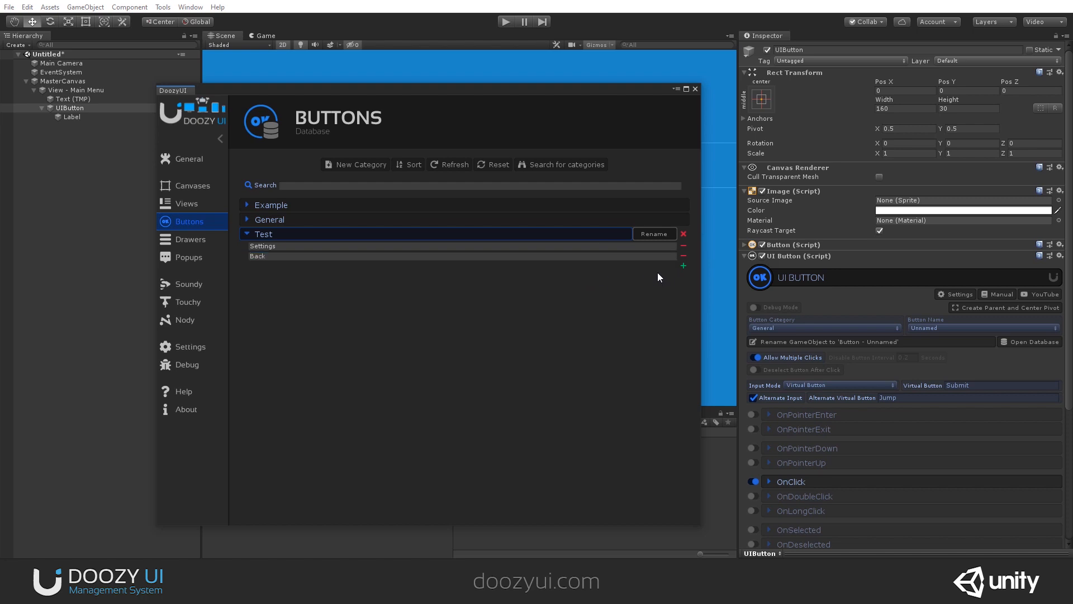
click(683, 266)
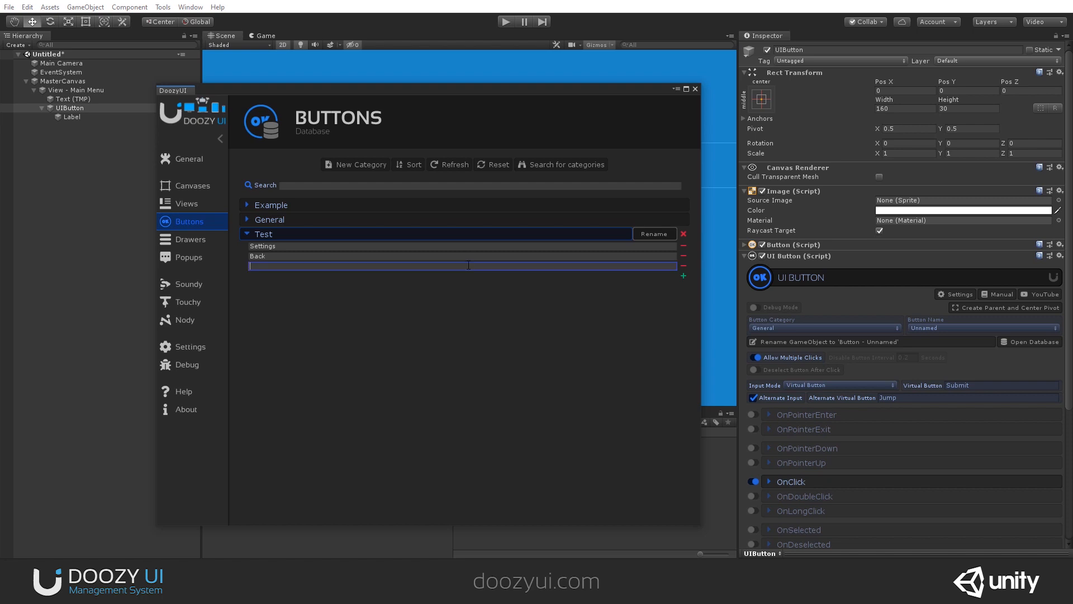
text(Quit)
key(Return)
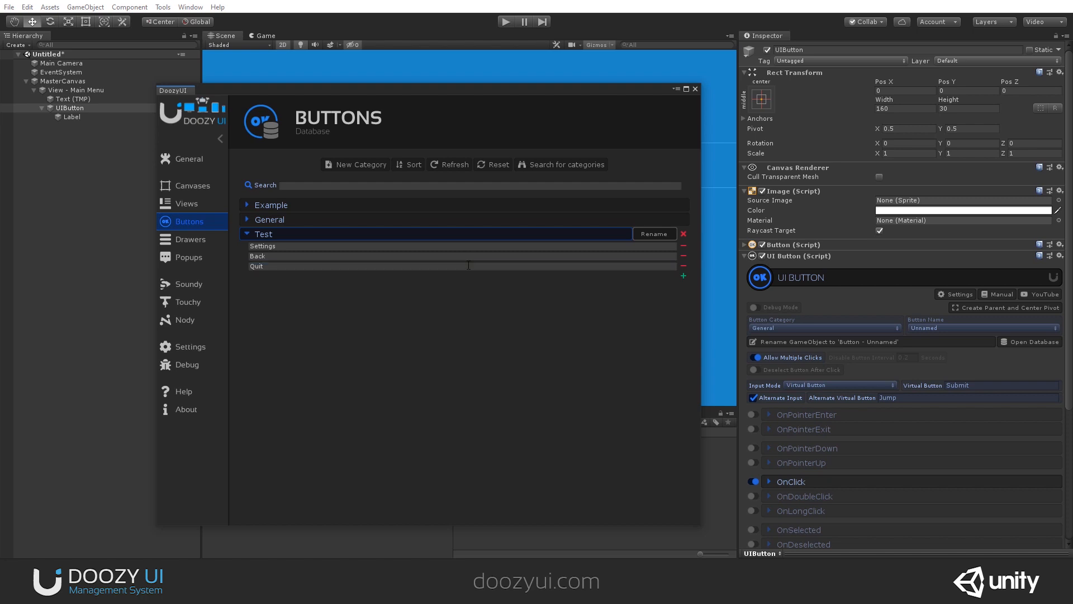
click(410, 165)
click(694, 90)
- Assign the UIButton the Test category and the Settings name, and rename its GameObject to Button - Settings
click(803, 330)
click(812, 376)
click(961, 329)
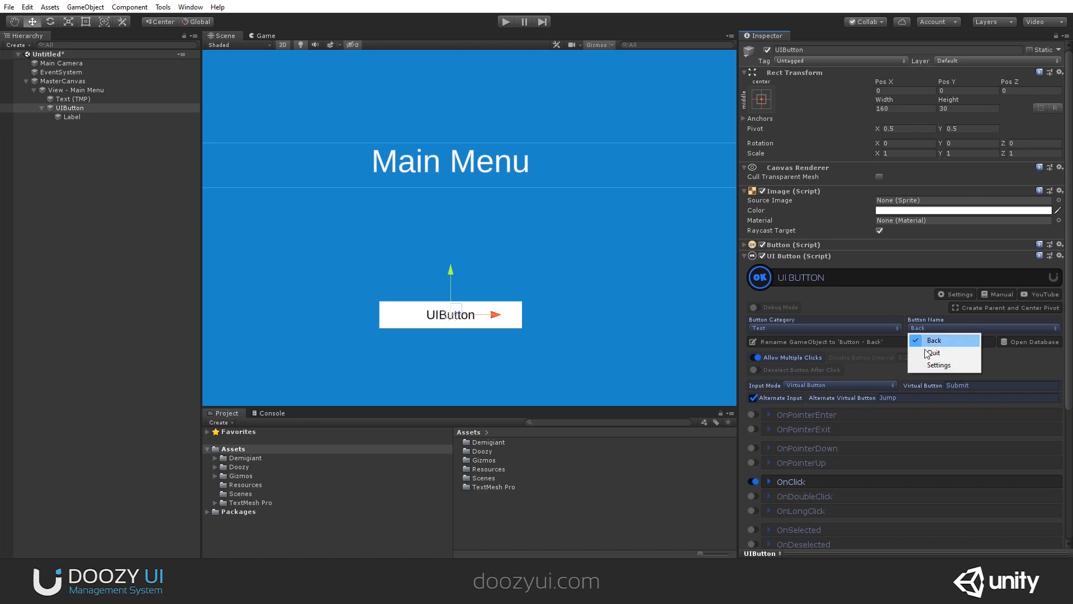
click(939, 365)
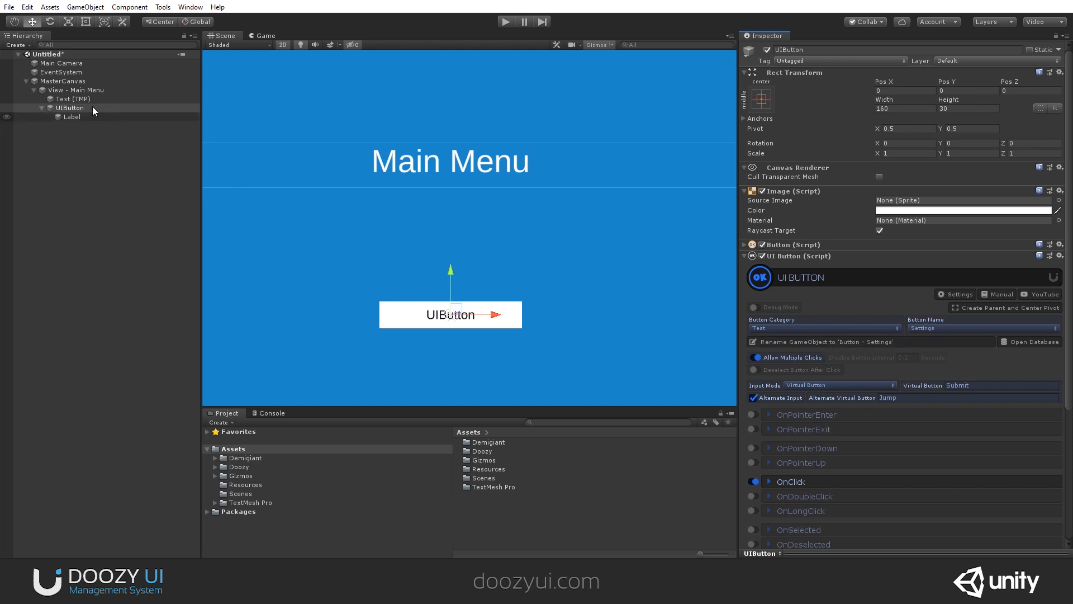
click(42, 107)
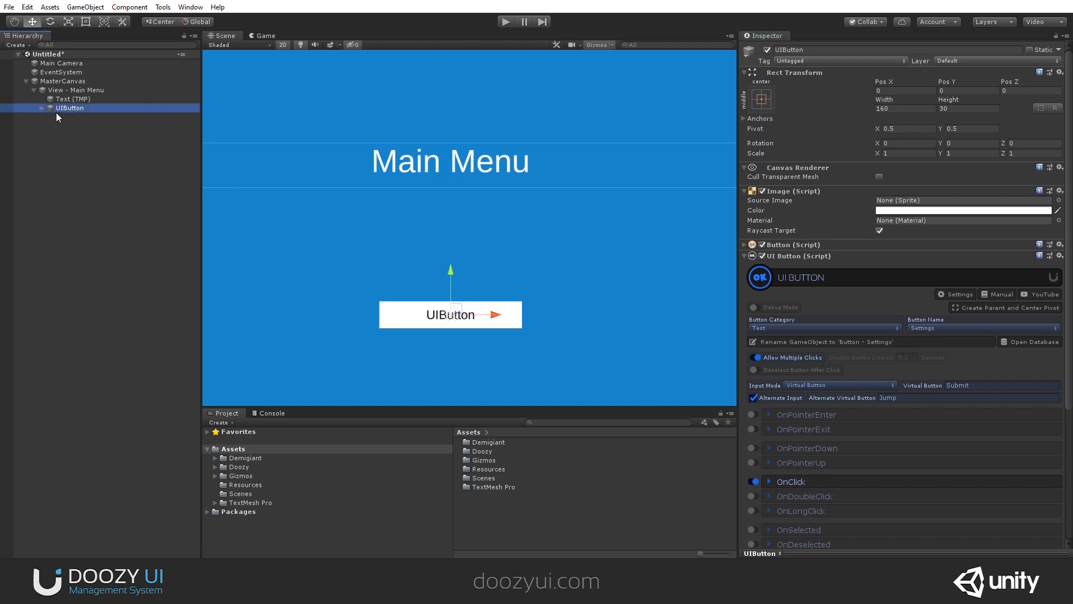
click(875, 342)
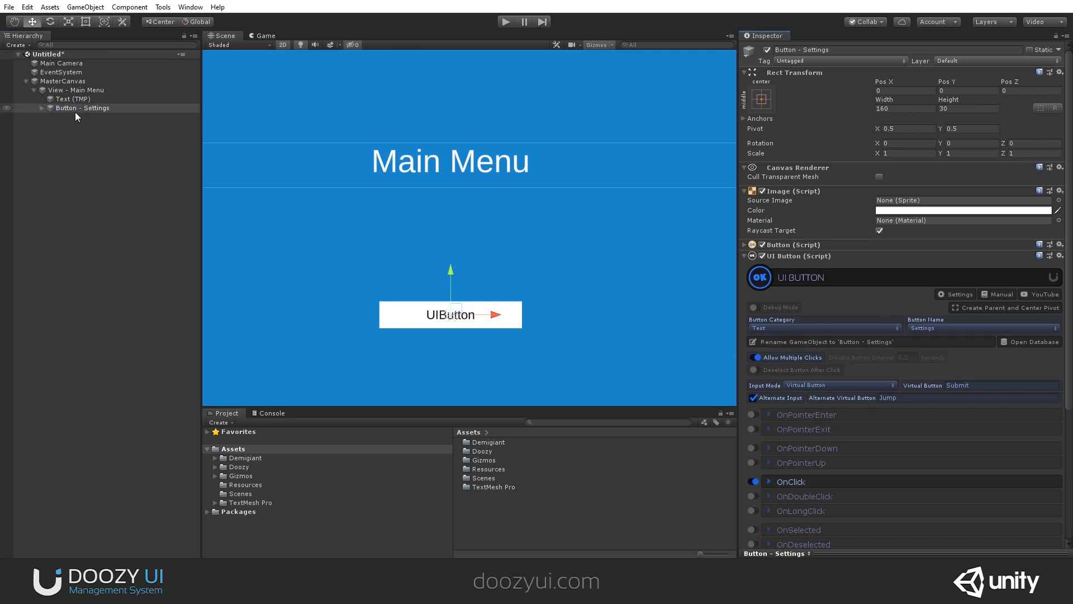
- Inspect the button's Label child, and set the label text to Settings from the UIButton component of Button - Settings
scroll(850, 313, down, 5)
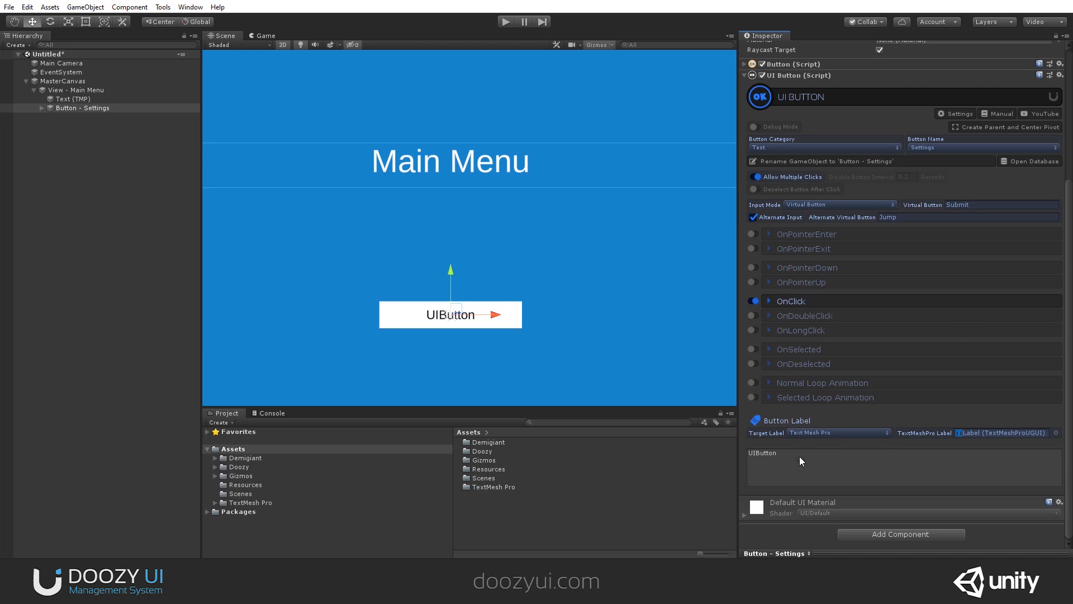
click(41, 108)
click(59, 119)
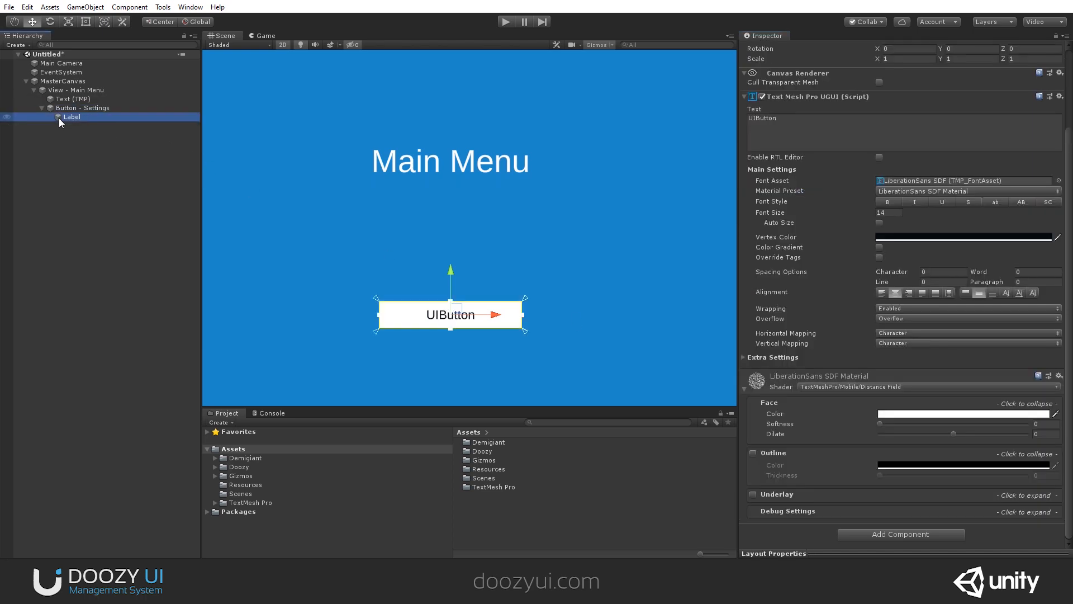
click(41, 110)
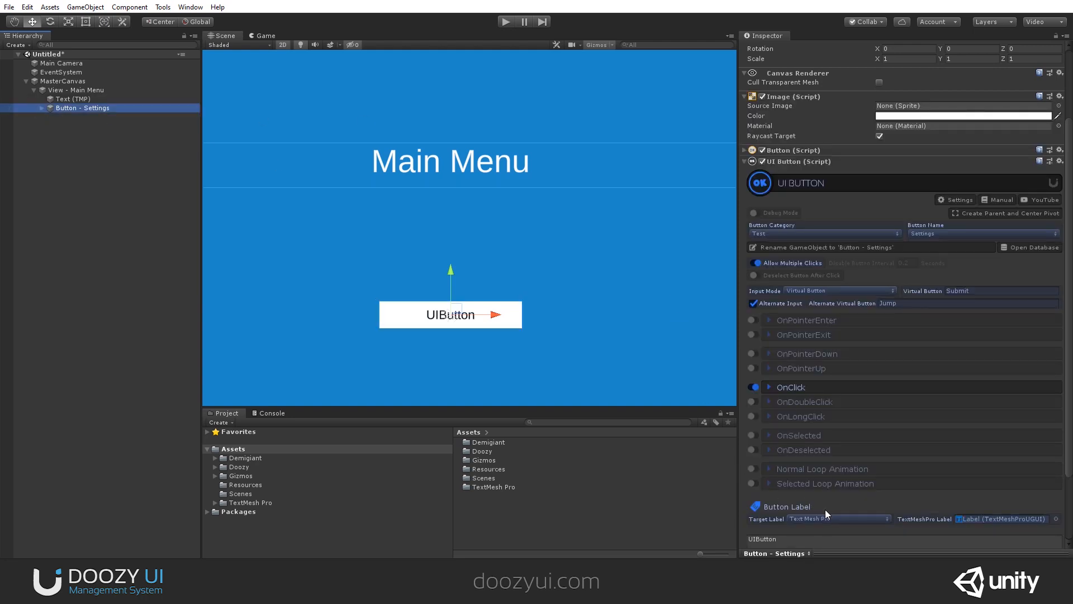
scroll(825, 510, down, 3)
click(792, 473)
text(Settings)
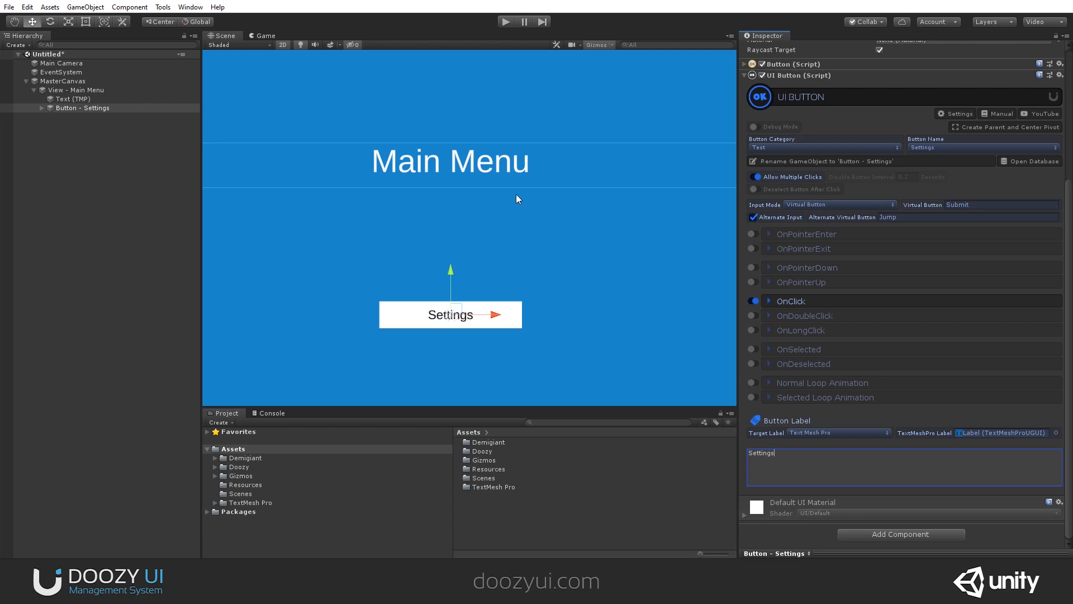
- Duplicate Button - Settings and place the copy just below the original in the scene
scroll(512, 184, down, 1)
scroll(509, 159, down, 5)
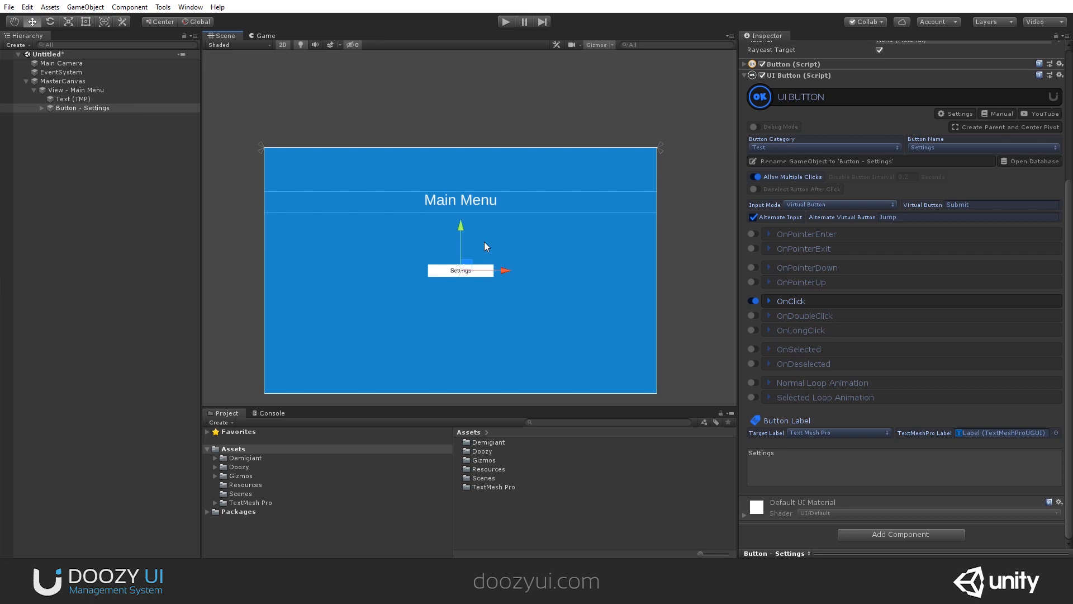
click(119, 107)
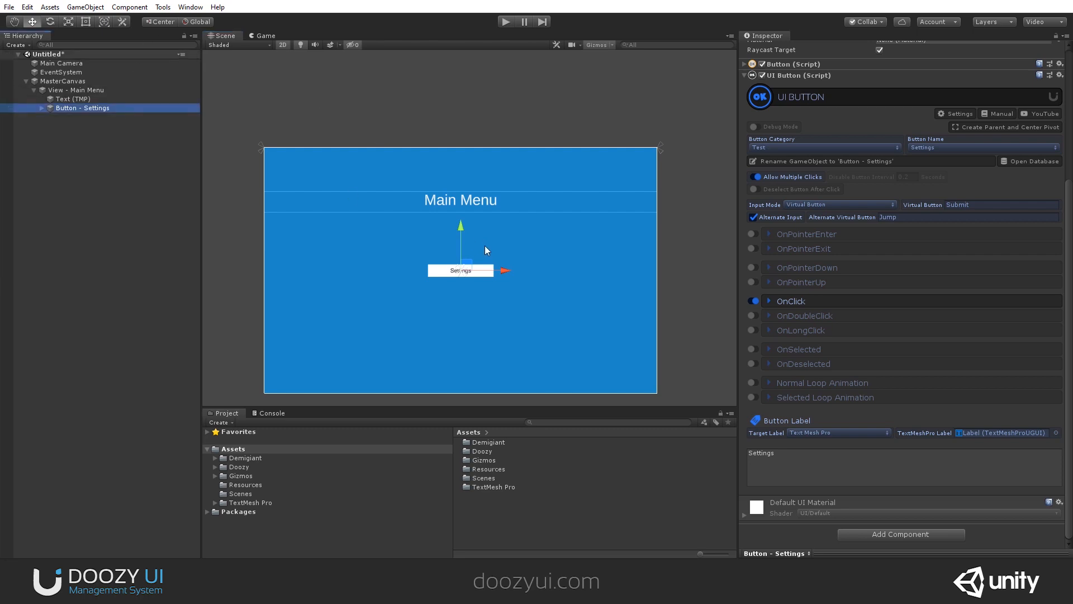
key(ctrl+d)
drag(461, 222, 462, 243)
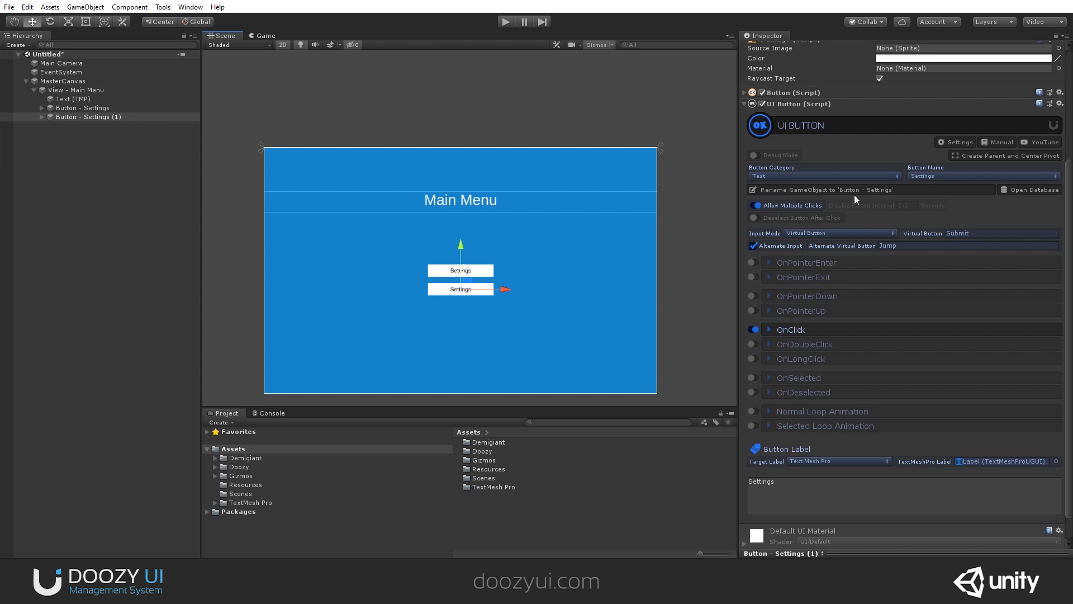
- Set the duplicate's button name to Back, rename its GameObject to Button - Back, and set its label to Back
click(921, 175)
click(935, 184)
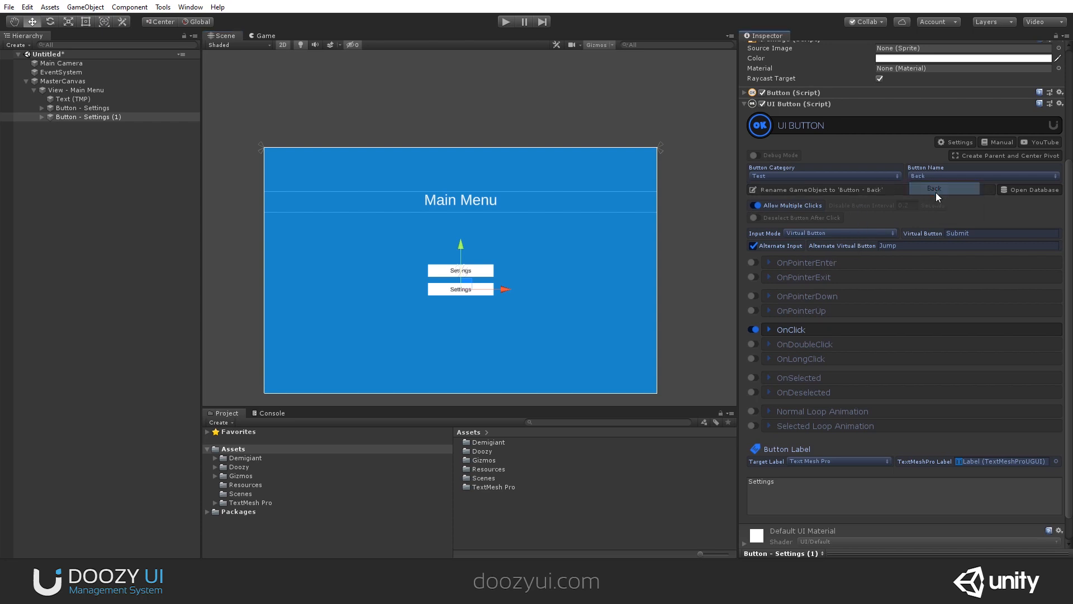
click(907, 191)
click(796, 480)
text(Back)
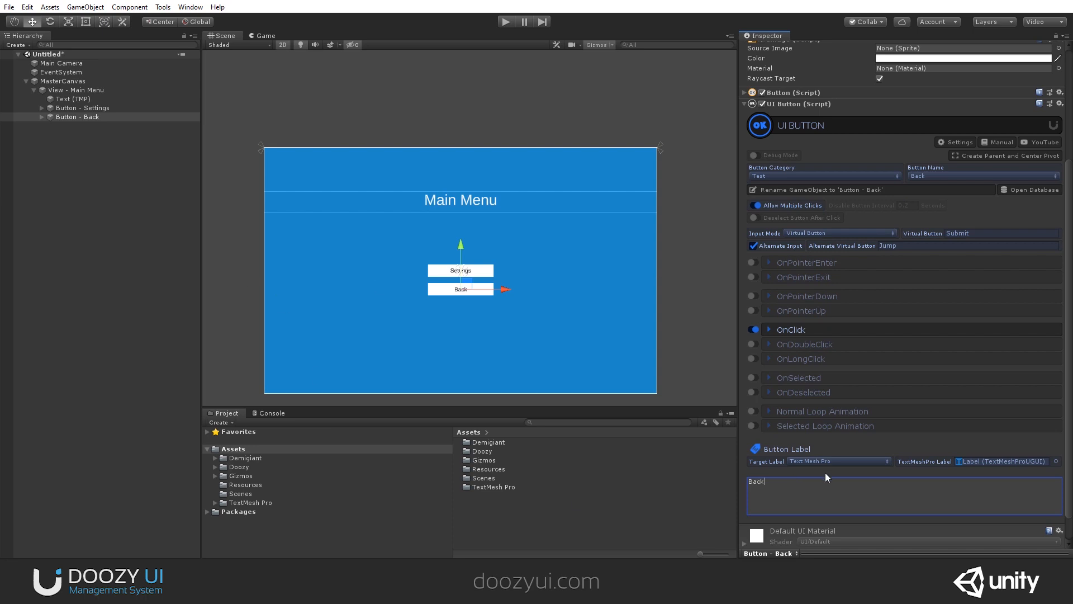
- Change the label text of the lower button to Quit
drag(824, 484, 691, 468)
text(Quit)
scroll(547, 262, up, 1)
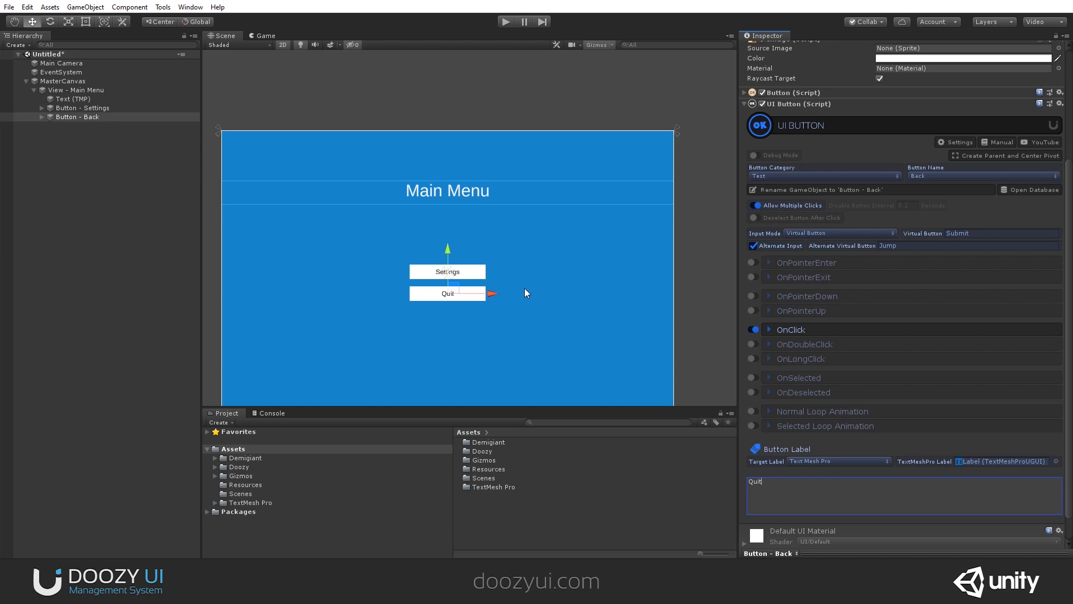
middle_drag(524, 289, 523, 274)
scroll(522, 274, down, 1)
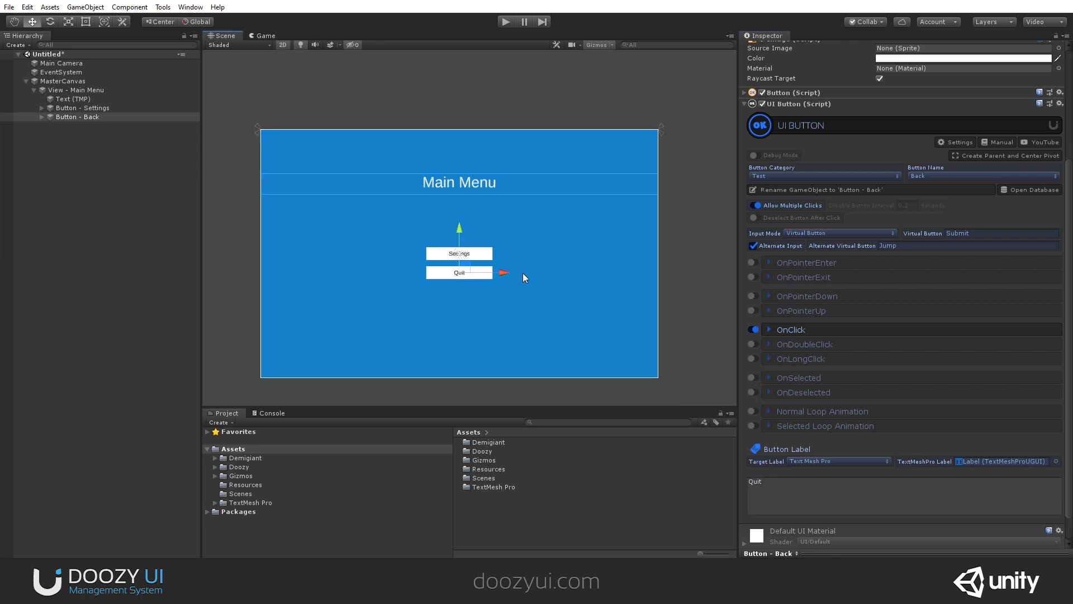
- Duplicate View - Main Menu and move the original up and left, clear of the copy in the scene
click(34, 88)
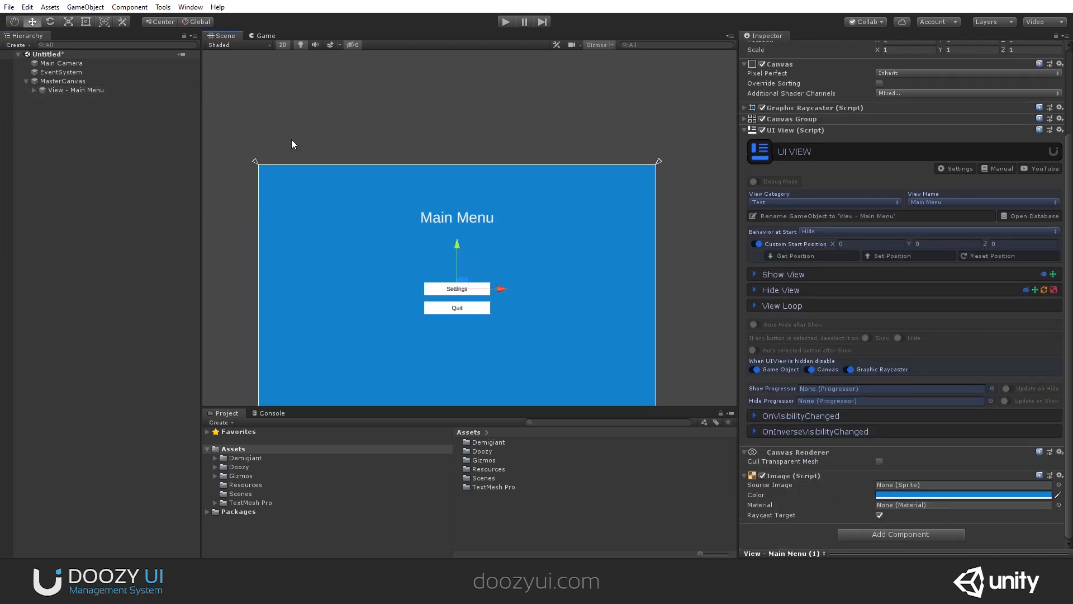
key(ctrl+d)
click(80, 90)
middle_drag(451, 200, 502, 251)
scroll(502, 251, down, 5)
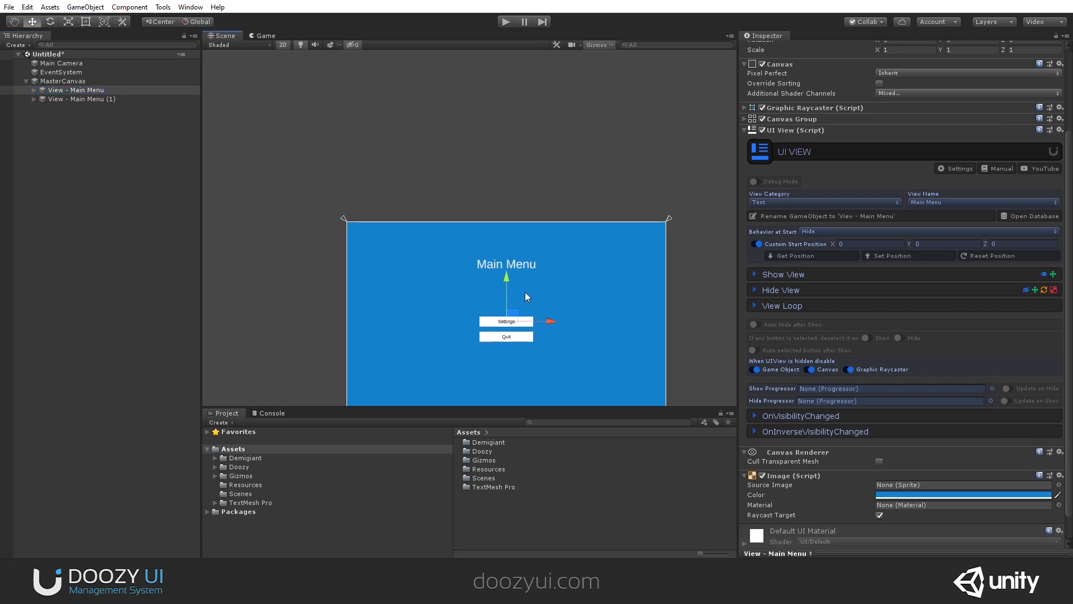
drag(510, 314, 326, 96)
click(92, 99)
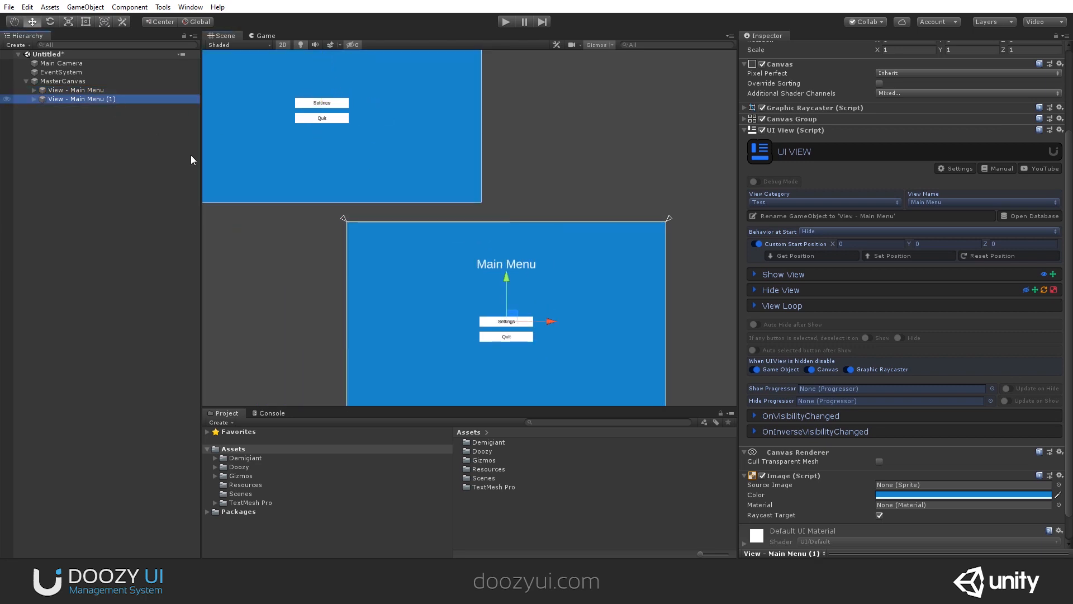
- Change the Image background color of the duplicated View - Main Menu (1) to orange
middle_drag(563, 294, 533, 245)
scroll(524, 247, up, 5)
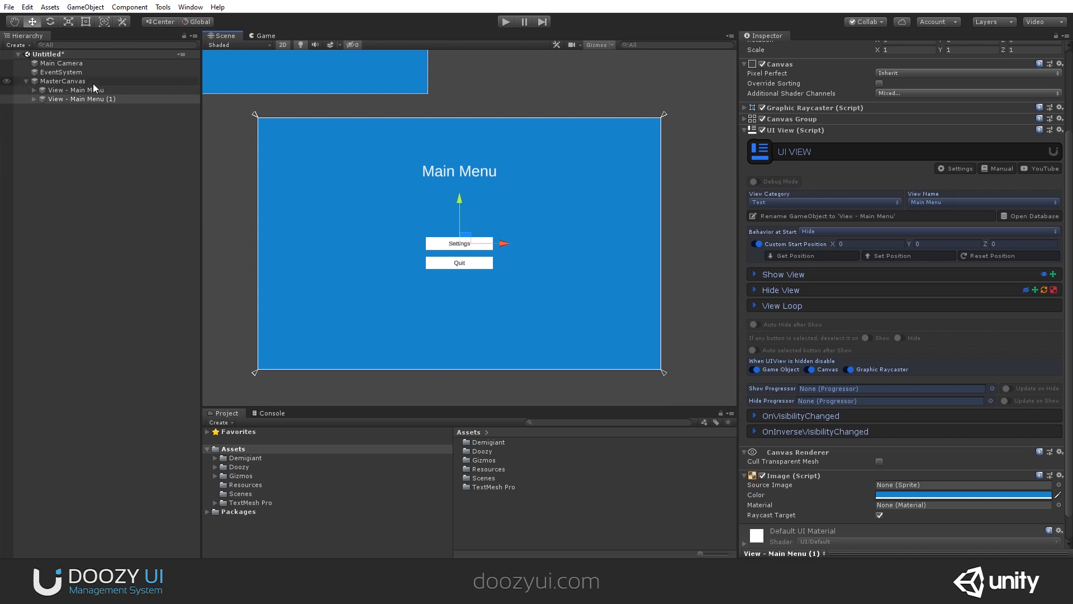
click(34, 101)
click(58, 115)
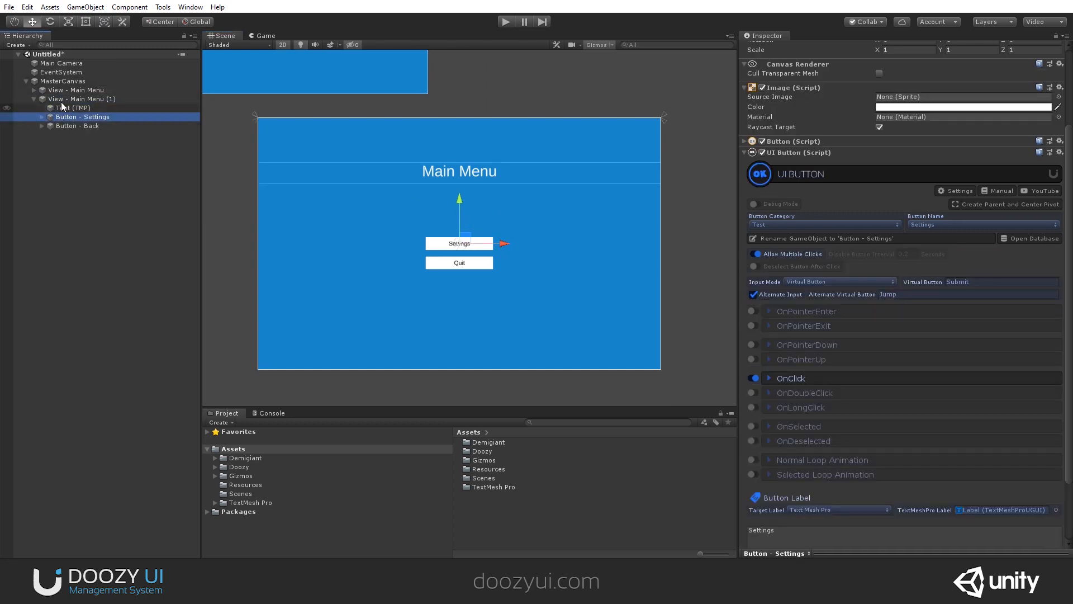
click(62, 100)
scroll(752, 347, down, 1)
click(924, 464)
drag(777, 263, 807, 240)
click(790, 204)
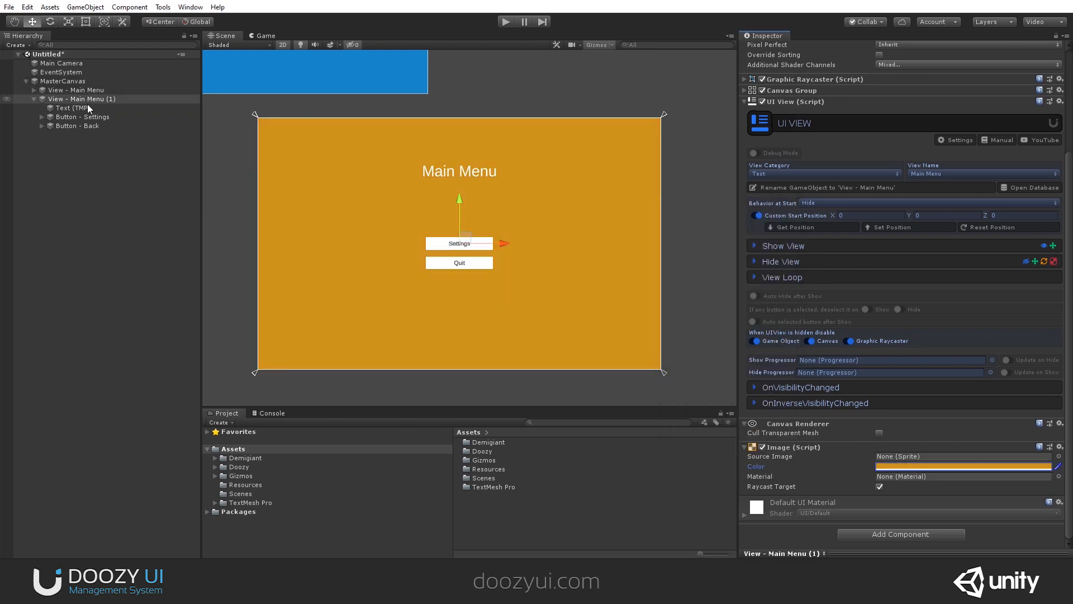
- Set the orange view's title text to Settings and delete its Button - Settings
click(79, 107)
click(825, 127)
text(Settings)
click(101, 117)
key(Delete)
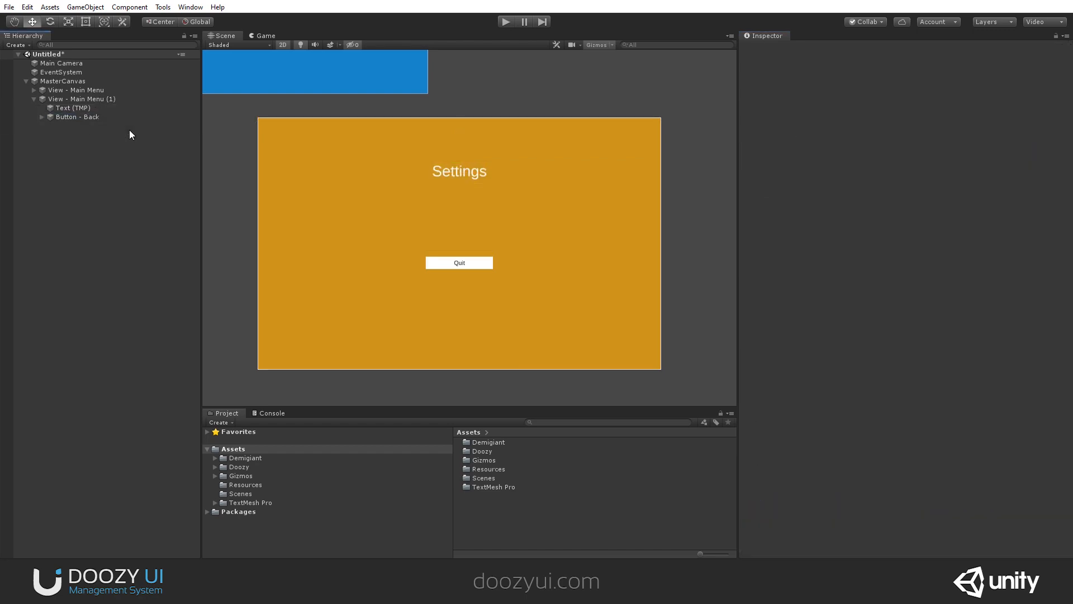
- Change the label text of the orange view's Button - Back to Back
click(78, 114)
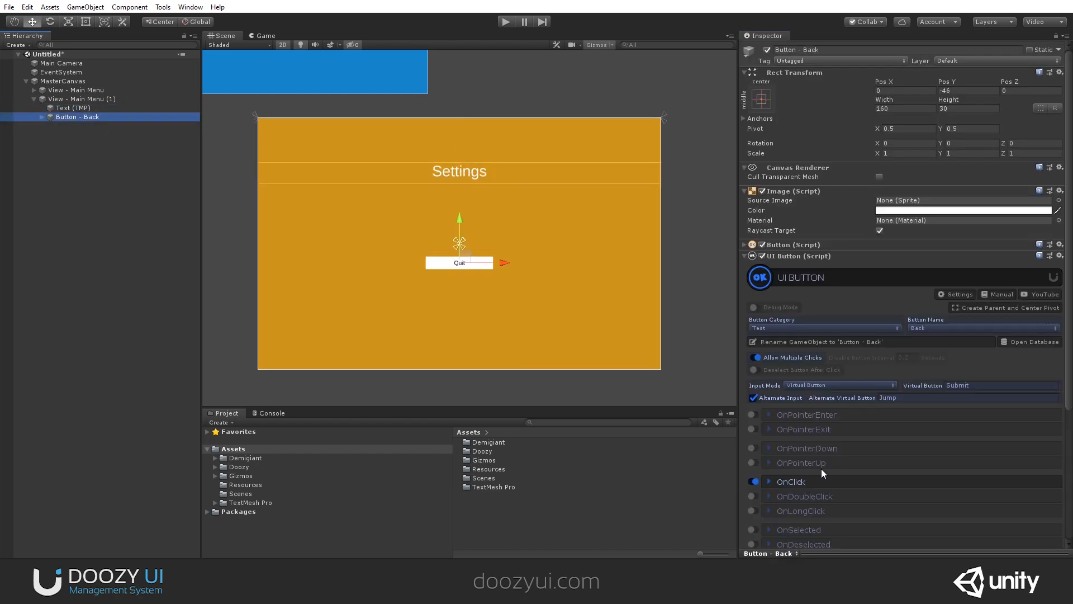
scroll(818, 469, down, 5)
click(821, 473)
text(Back)
- Set the orange view's view name to Settings Menu and rename its GameObject to View - Settings Menu
click(34, 99)
click(49, 99)
click(930, 174)
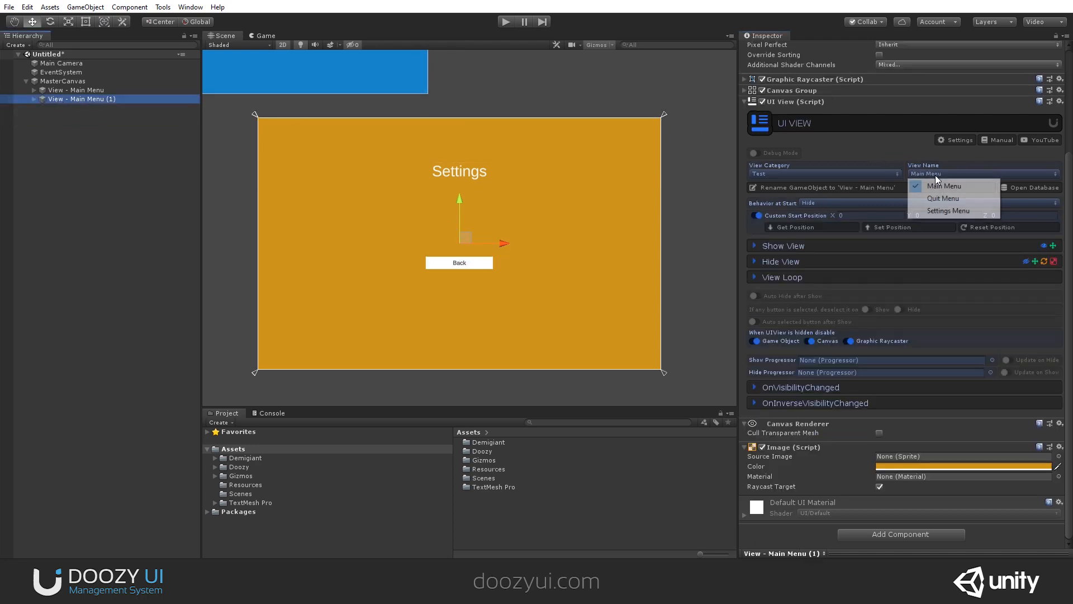
click(953, 210)
click(916, 189)
- Move View - Settings Menu beside the Main Menu view, directly to its right in the scene
scroll(455, 264, down, 2)
scroll(454, 264, down, 3)
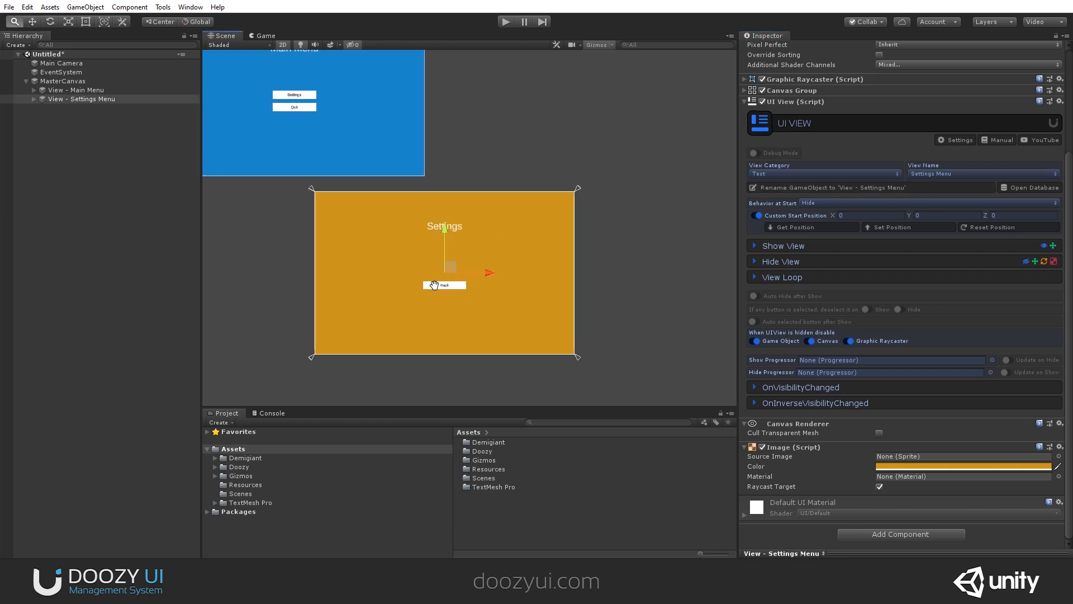
drag(407, 326, 531, 148)
middle_drag(297, 301, 437, 301)
- Duplicate View - Main Menu and place the copy directly to the left of the original
click(75, 90)
key(f)
drag(608, 156, 310, 148)
key(ctrl+z)
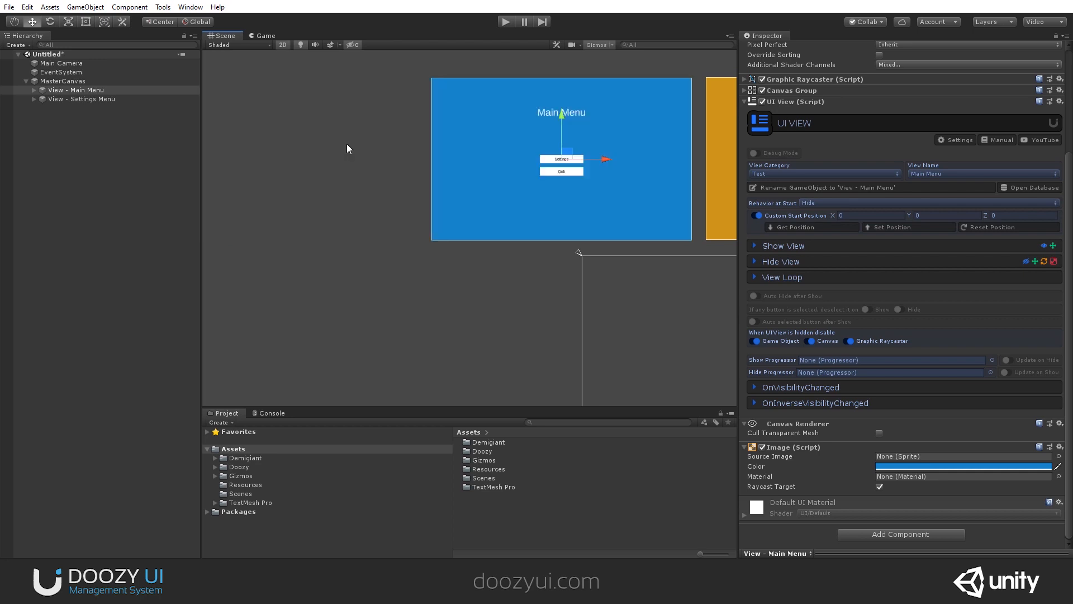
key(ctrl+d)
drag(609, 160, 318, 141)
middle_drag(338, 239, 483, 247)
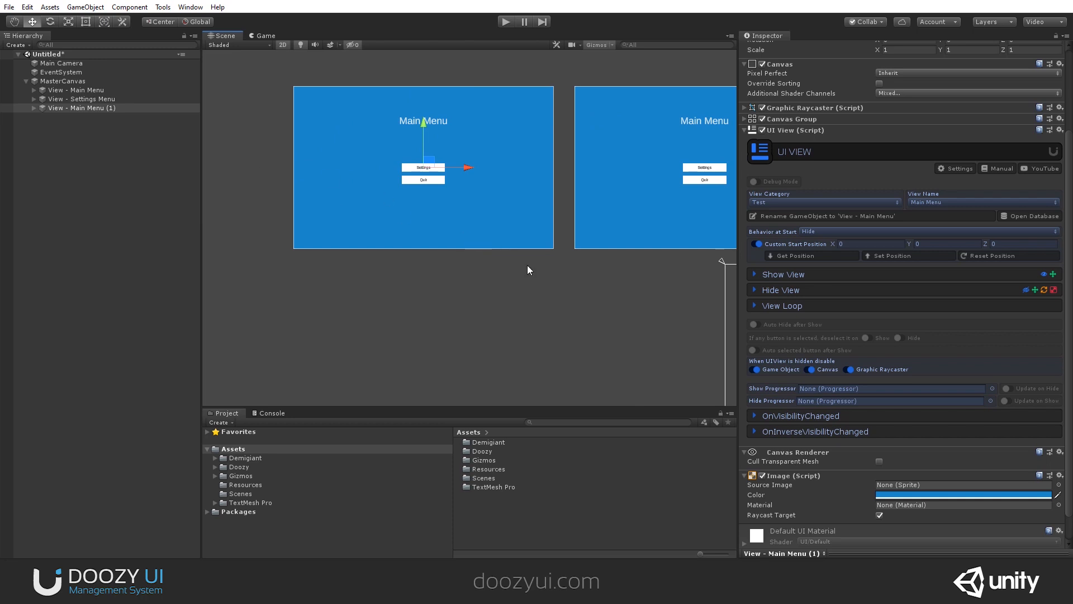
- Set the new copy's view name to Quit Menu and rename its GameObject to View - Quit Menu
click(917, 204)
click(937, 229)
click(877, 215)
- Change the Image background color of View - Quit Menu to red-orange
scroll(919, 468, down, 2)
click(918, 466)
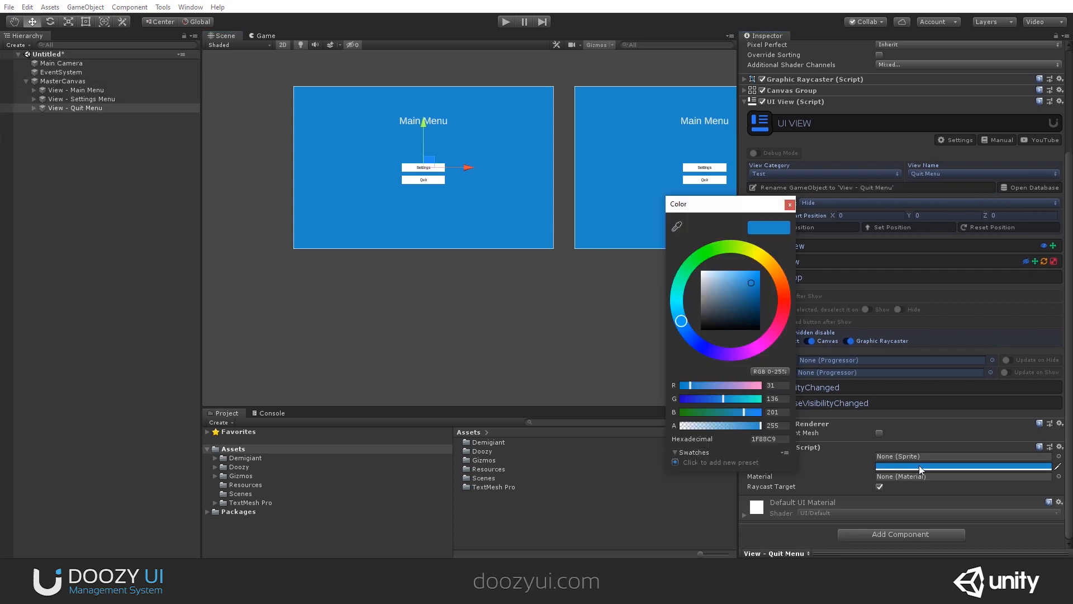
mouse_move(786, 296)
mouse_down()
mouse_move(790, 272)
mouse_move(793, 308)
mouse_move(796, 289)
mouse_up()
click(790, 205)
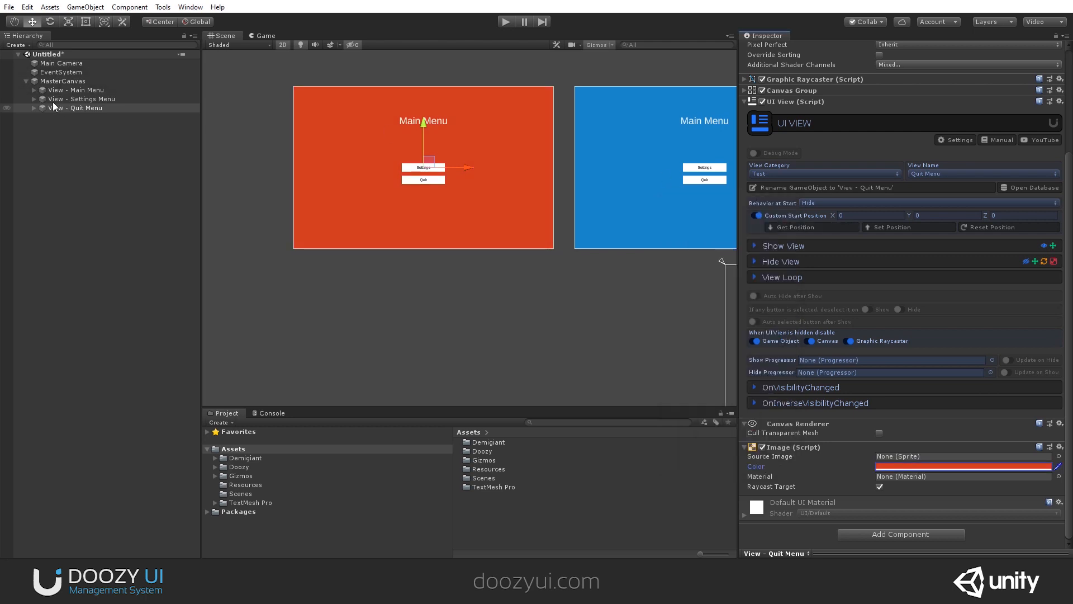
- Set the title text of View - Quit Menu to Quit
click(35, 107)
click(61, 117)
click(800, 125)
text(Quite)
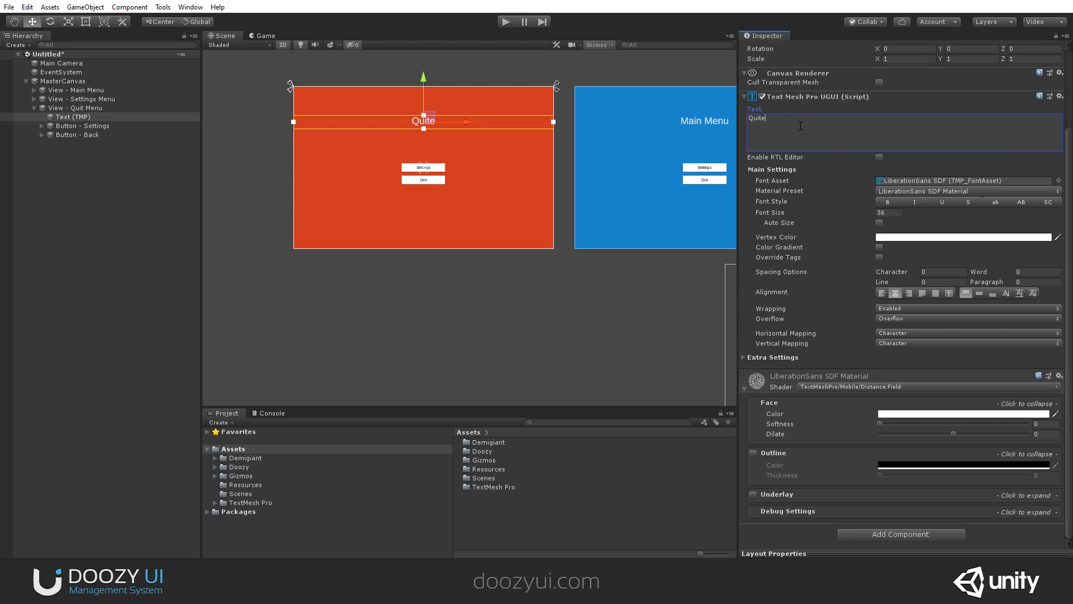
- Set the button name of the Quit Menu's lower button to Quit and rename its GameObject to Button - Quit
click(112, 126)
click(100, 132)
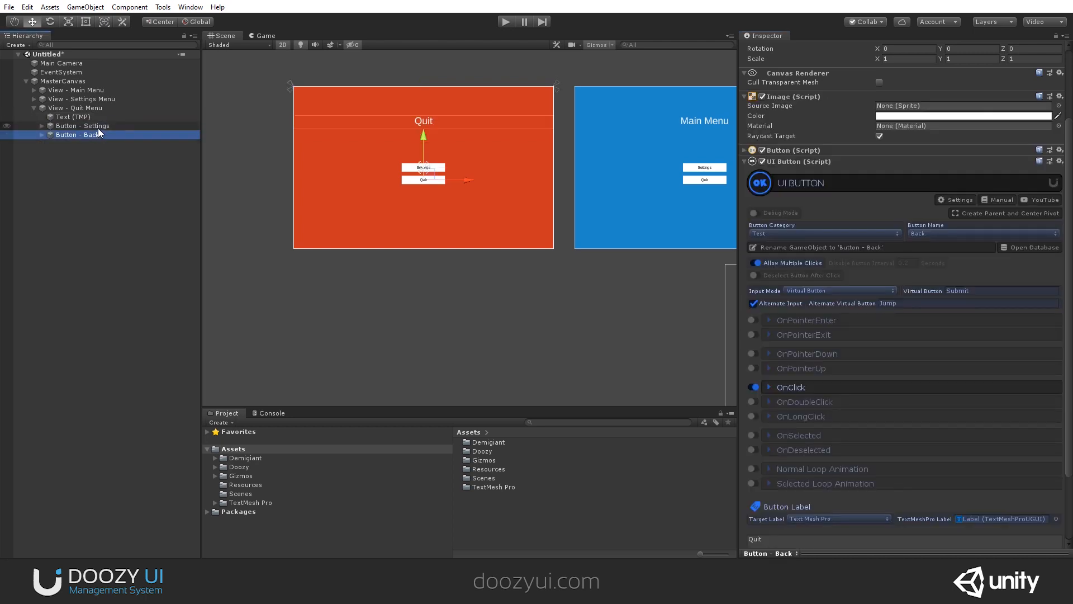
click(98, 128)
click(98, 134)
scroll(464, 151, up, 3)
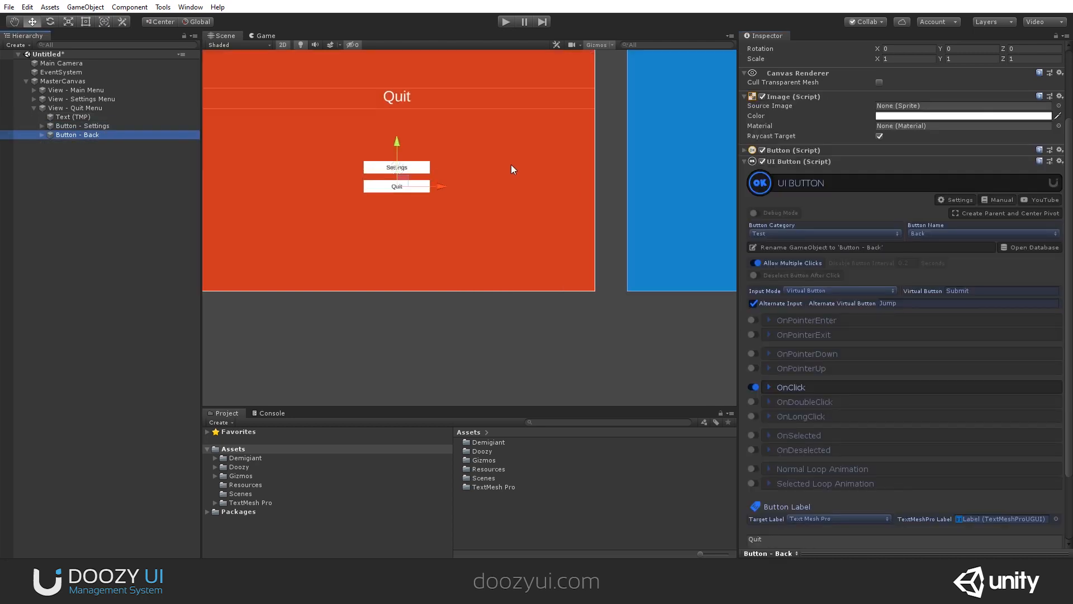
click(928, 233)
click(934, 258)
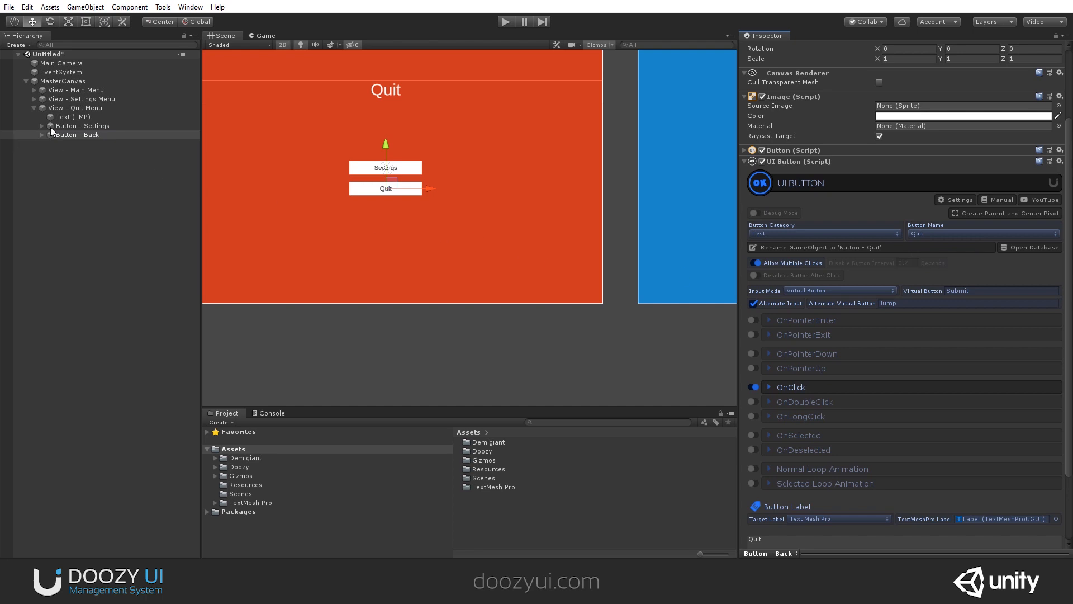
- Turn the Quit Menu's Settings button into Button - Back, with button name Back and label text Back
click(103, 126)
click(973, 234)
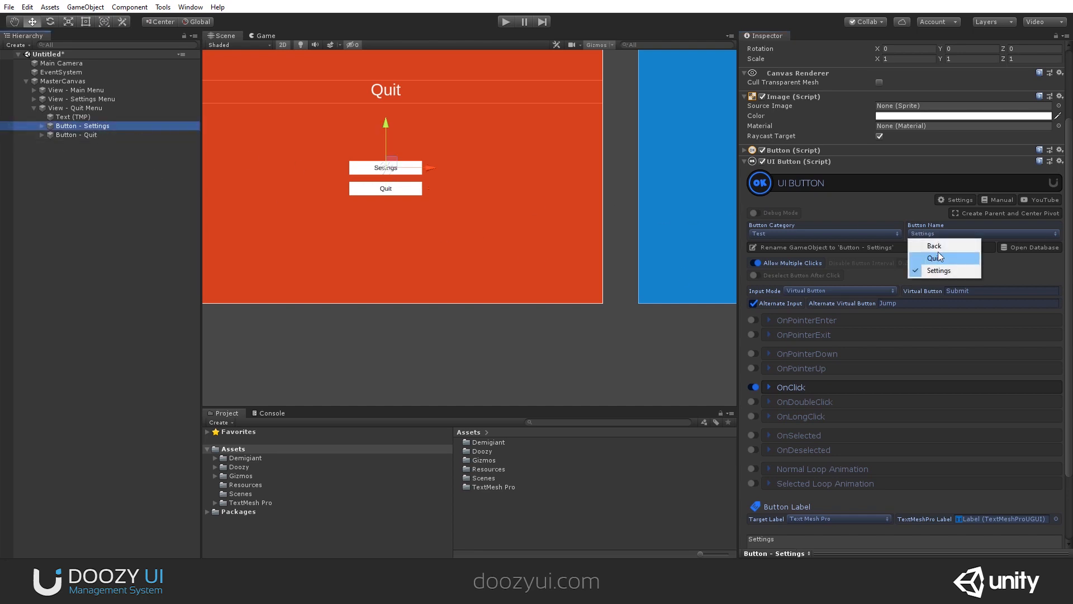
click(937, 250)
scroll(863, 284, down, 3)
click(838, 479)
text(Back)
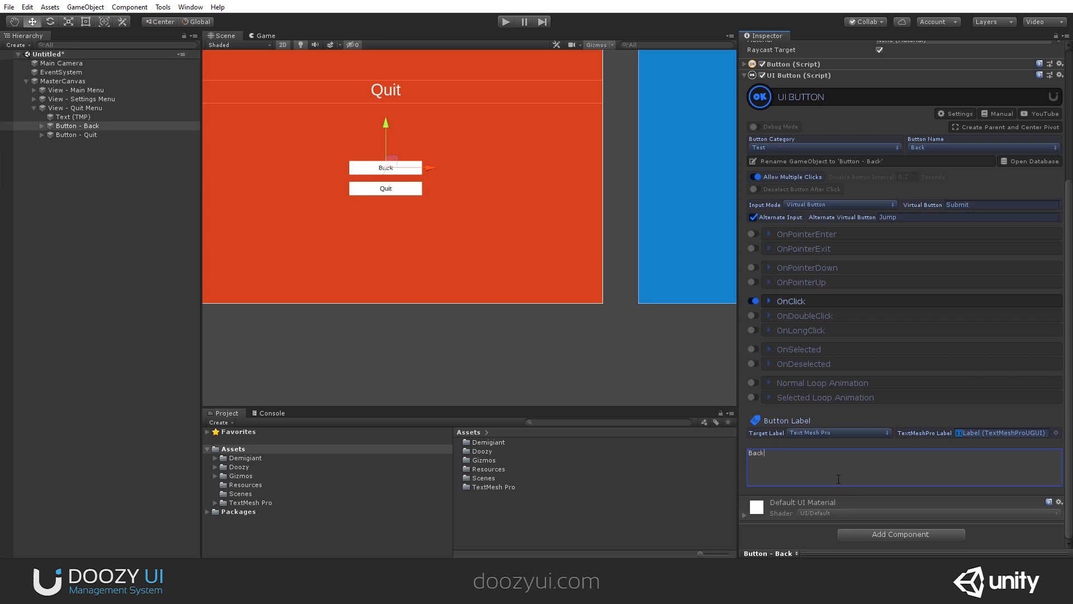
- Review the Quit, Main Menu and Settings views side by side and collapse View - Quit Menu in the hierarchy
scroll(555, 296, down, 5)
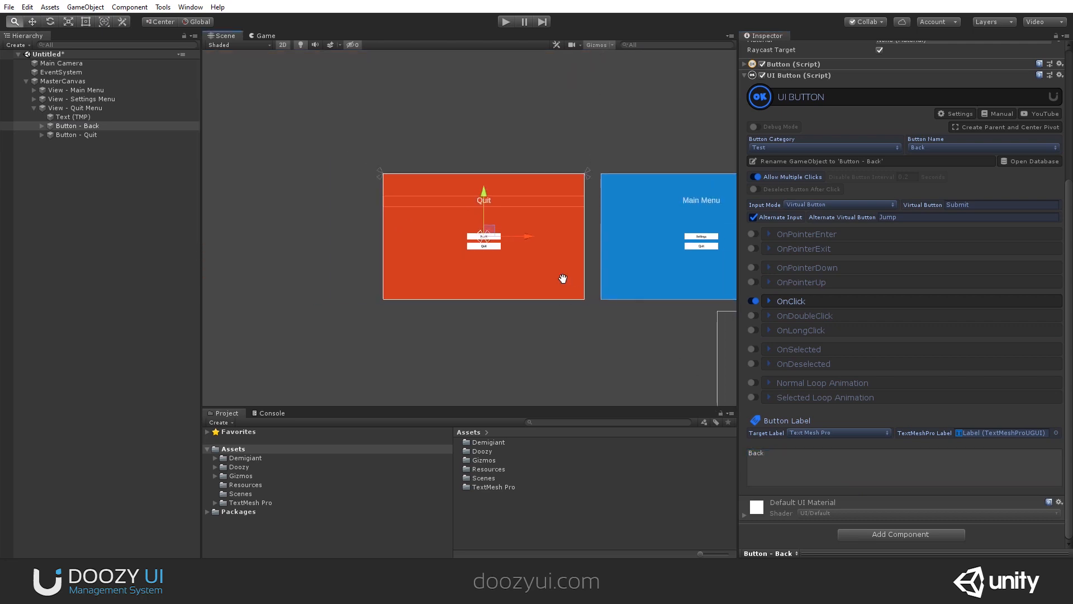
middle_drag(562, 278, 359, 236)
scroll(396, 268, down, 1)
click(396, 268)
scroll(355, 290, up, 2)
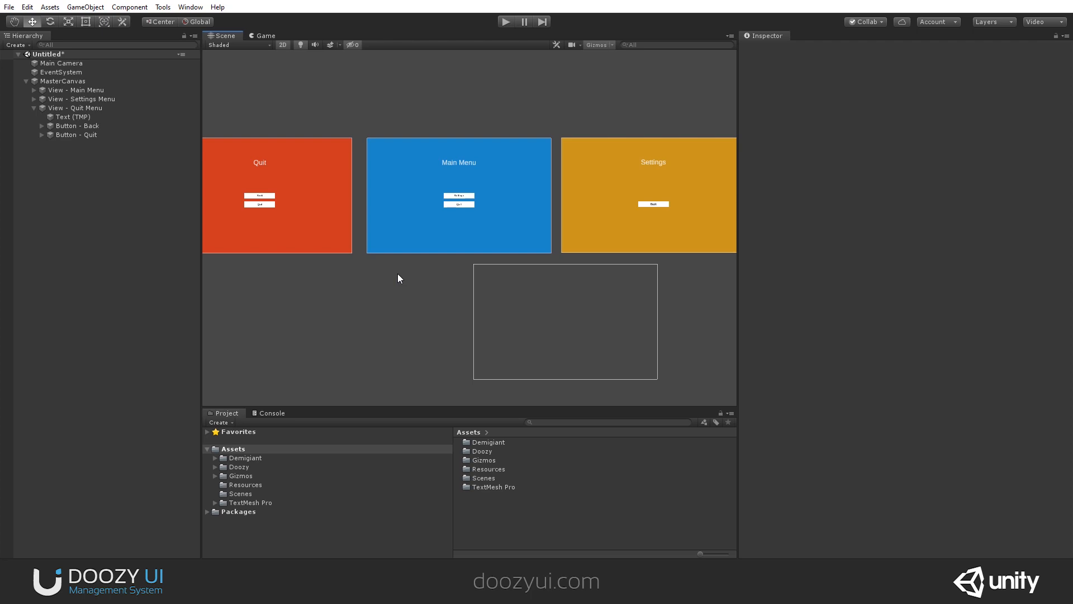
click(29, 107)
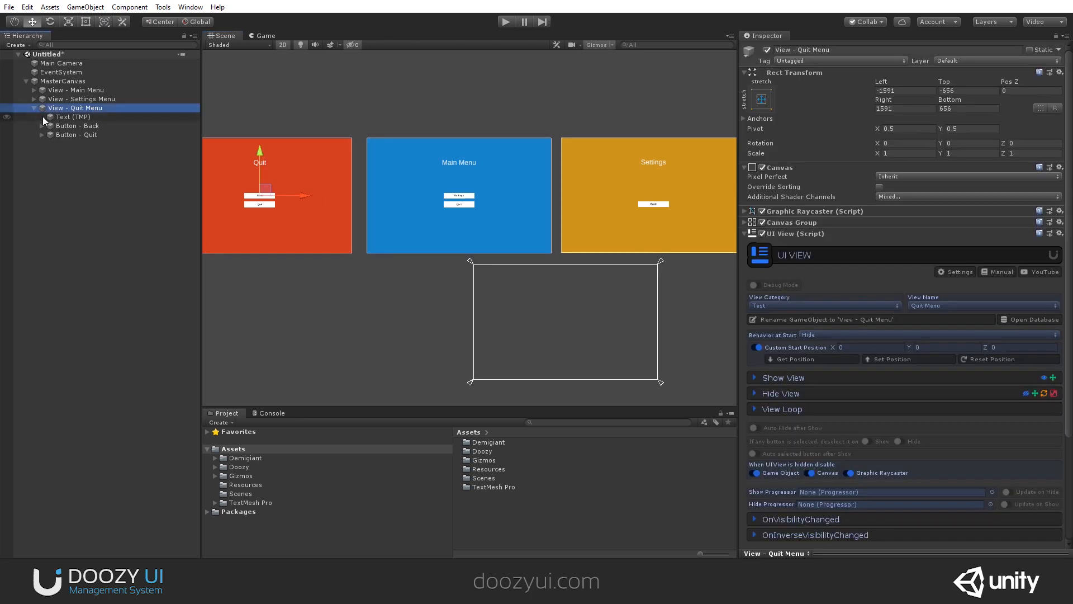
click(35, 108)
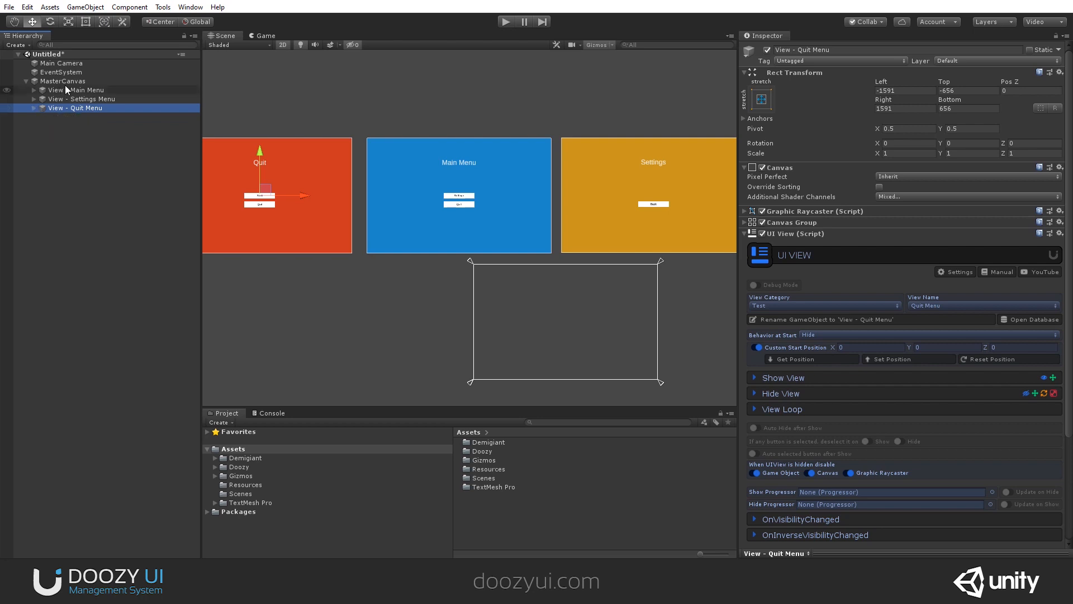
- Run the scene in Play mode to check the views' start behavior, stop it, and clear the selection
click(506, 22)
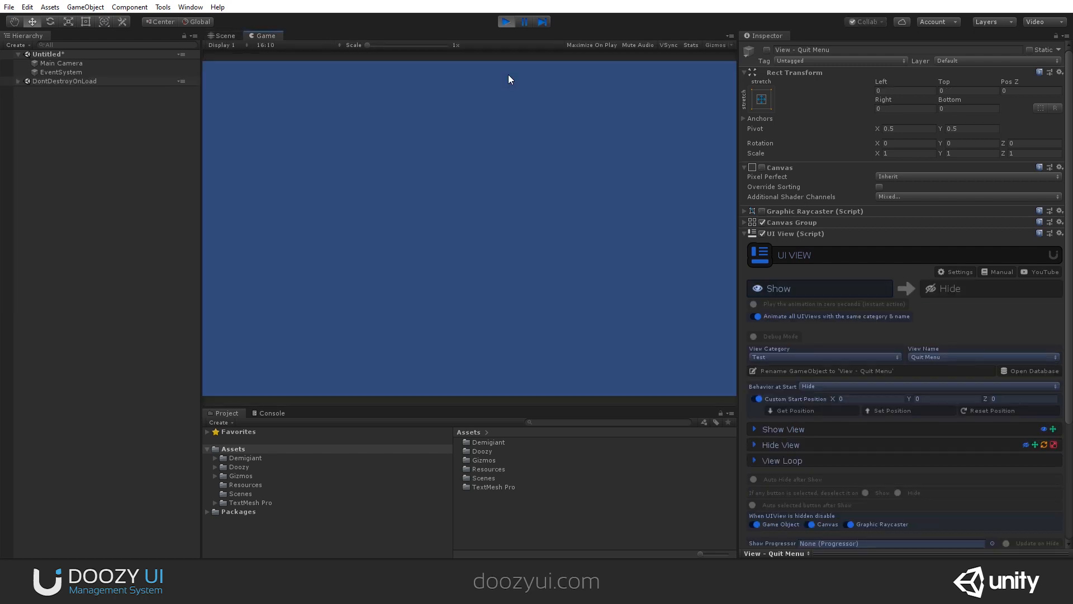
click(505, 24)
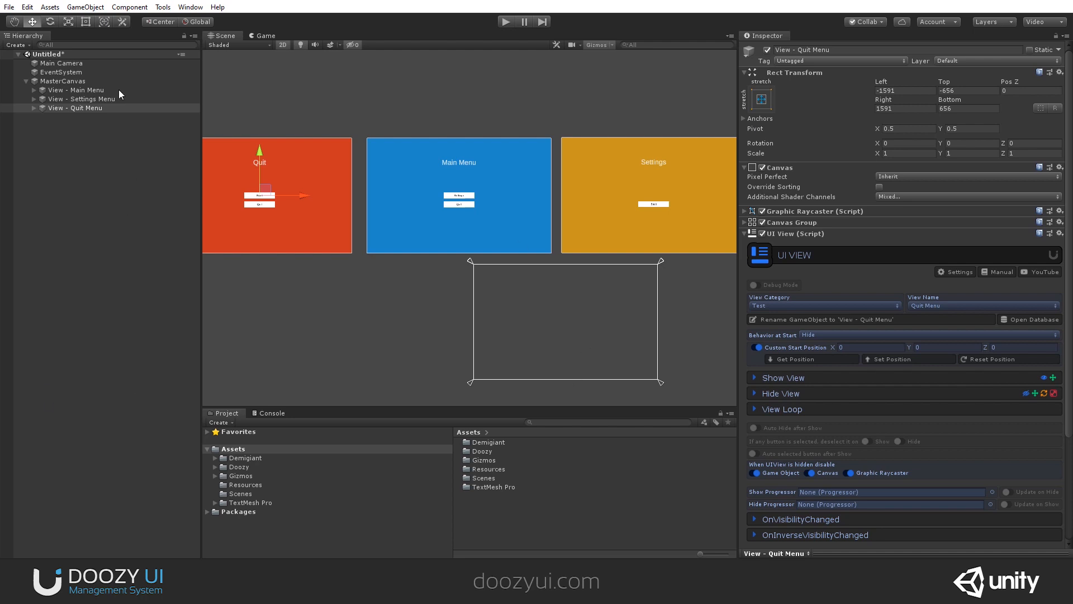
click(62, 178)
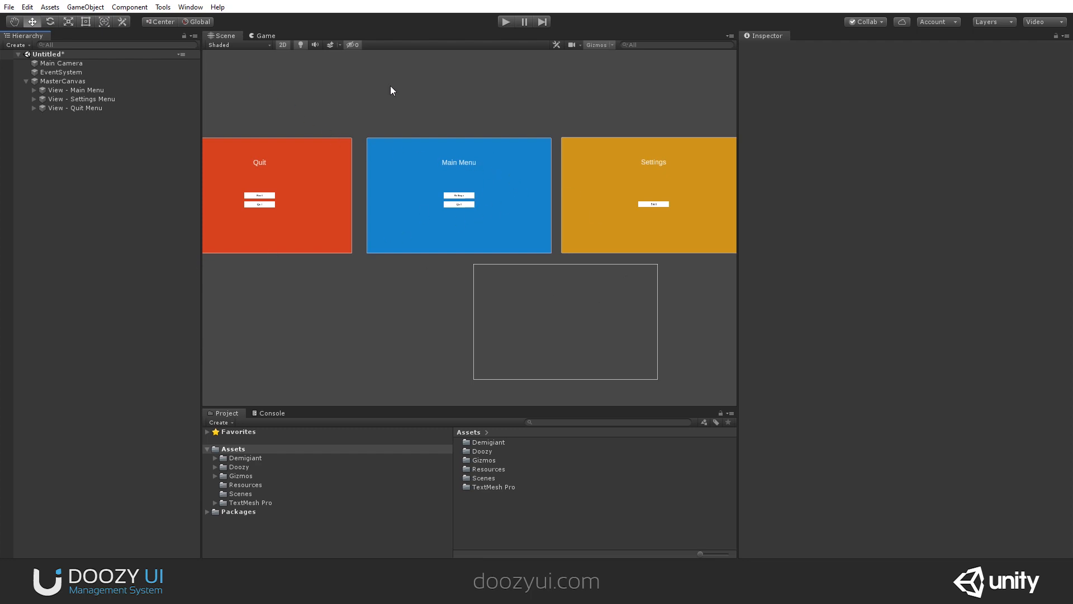
- Open the Nody node graph window and create a new graph named Test in the Assets folder
click(163, 8)
mouse_move(174, 20)
click(265, 36)
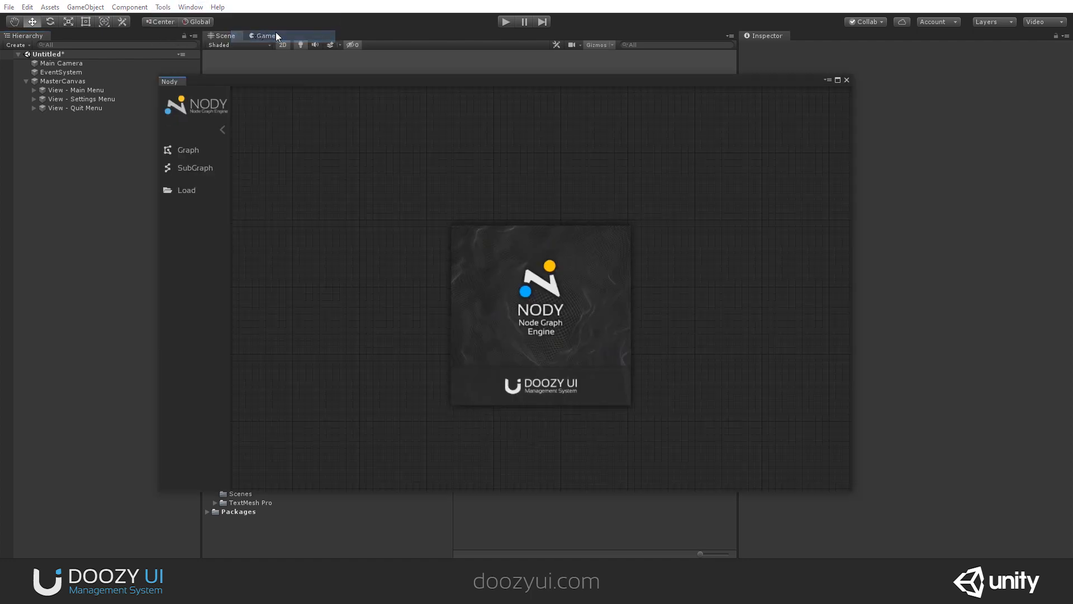
click(211, 149)
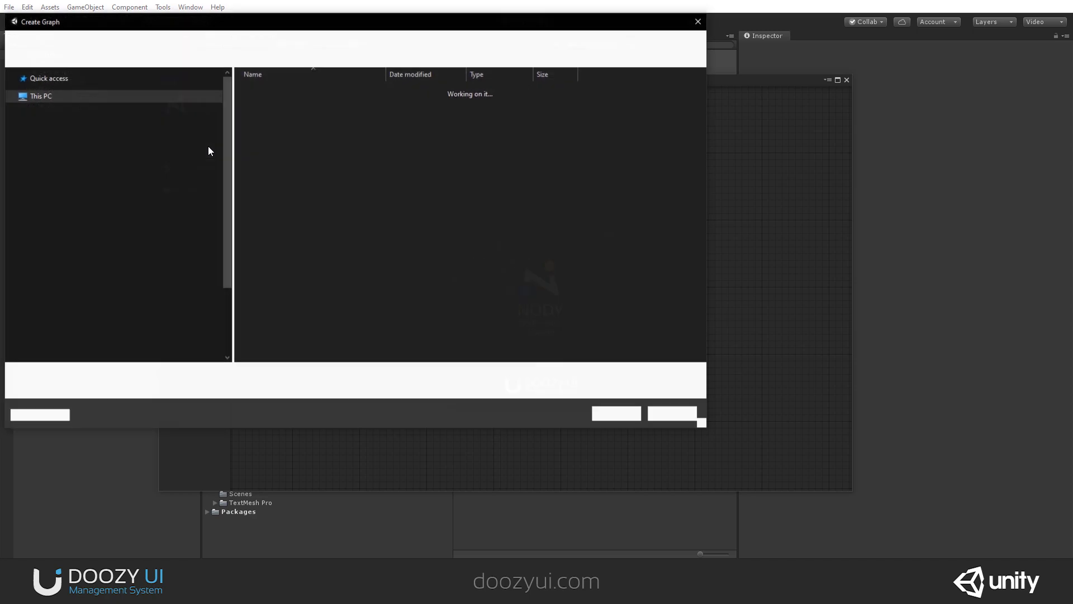
text(Test)
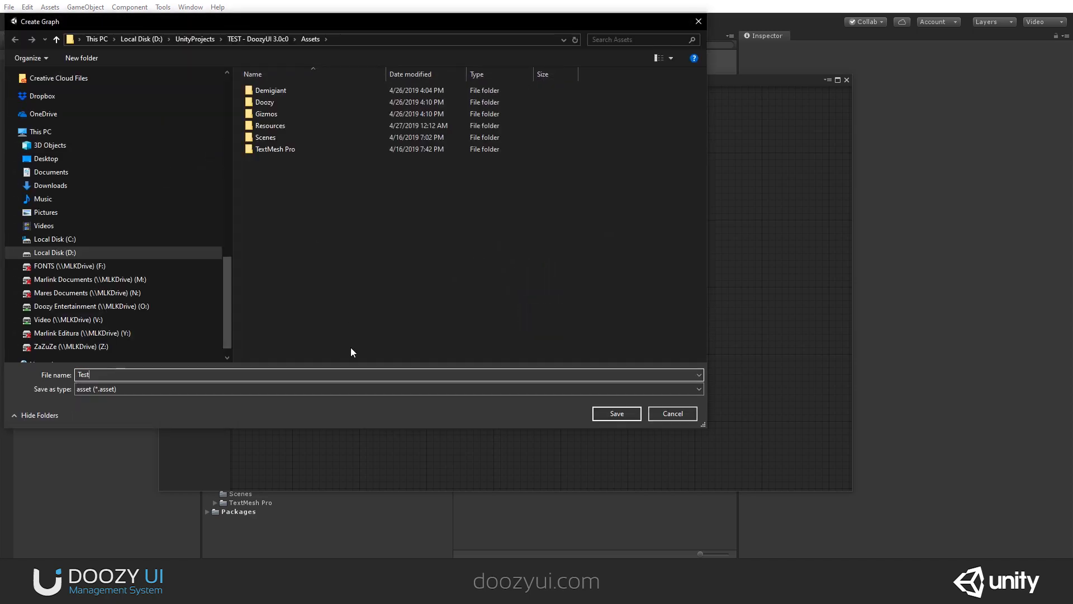
key(Return)
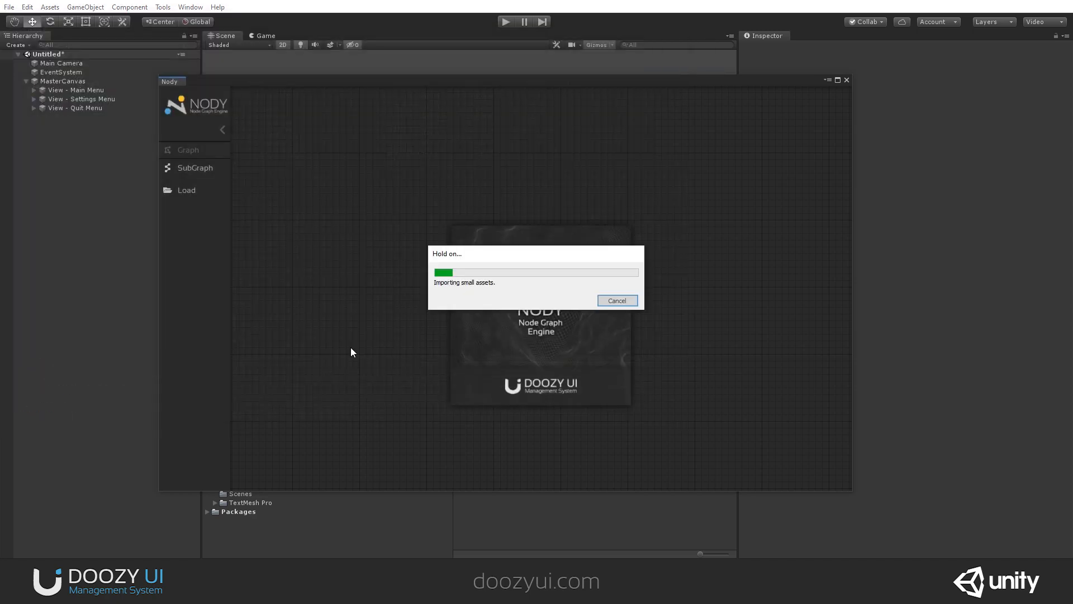
click(474, 495)
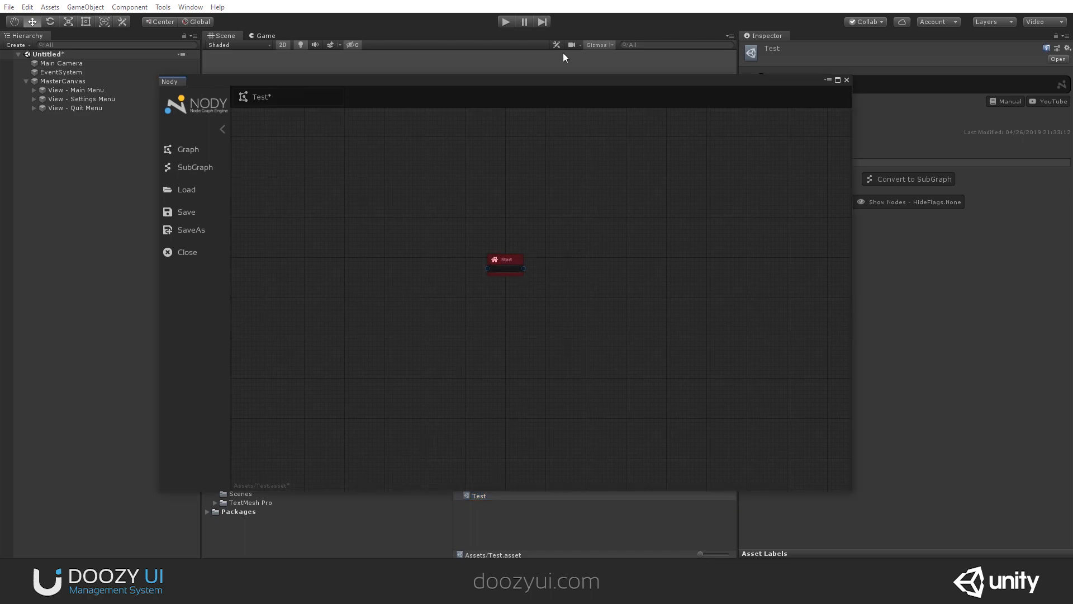
- Arrange the Nody window over the scene, inspect the Start node's settings, and shift the node slightly to the right
drag(531, 84, 469, 68)
scroll(558, 266, up, 5)
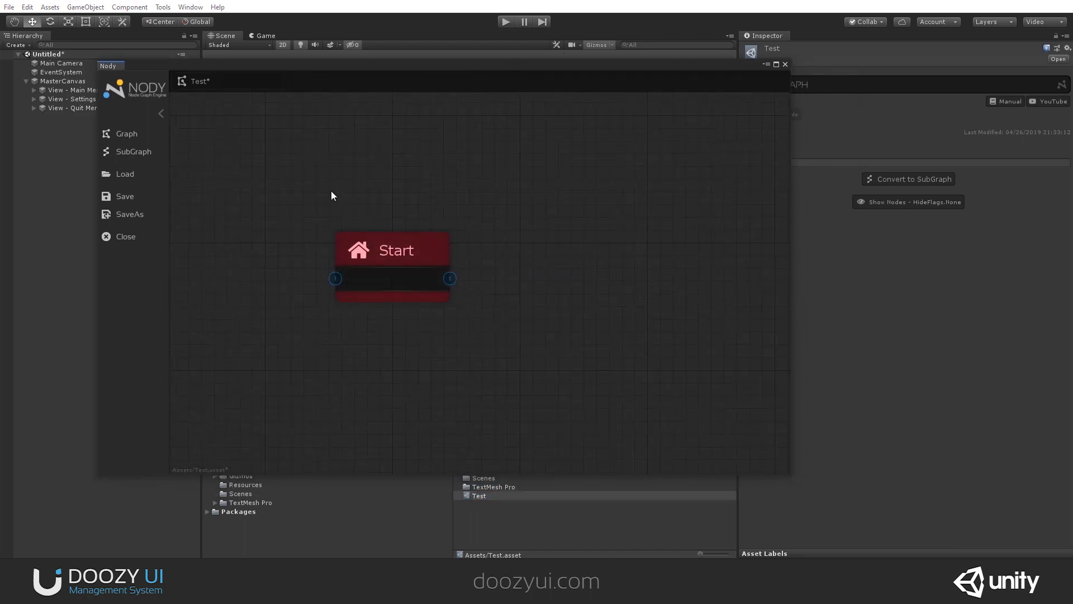
scroll(331, 190, down, 3)
middle_drag(307, 185, 315, 207)
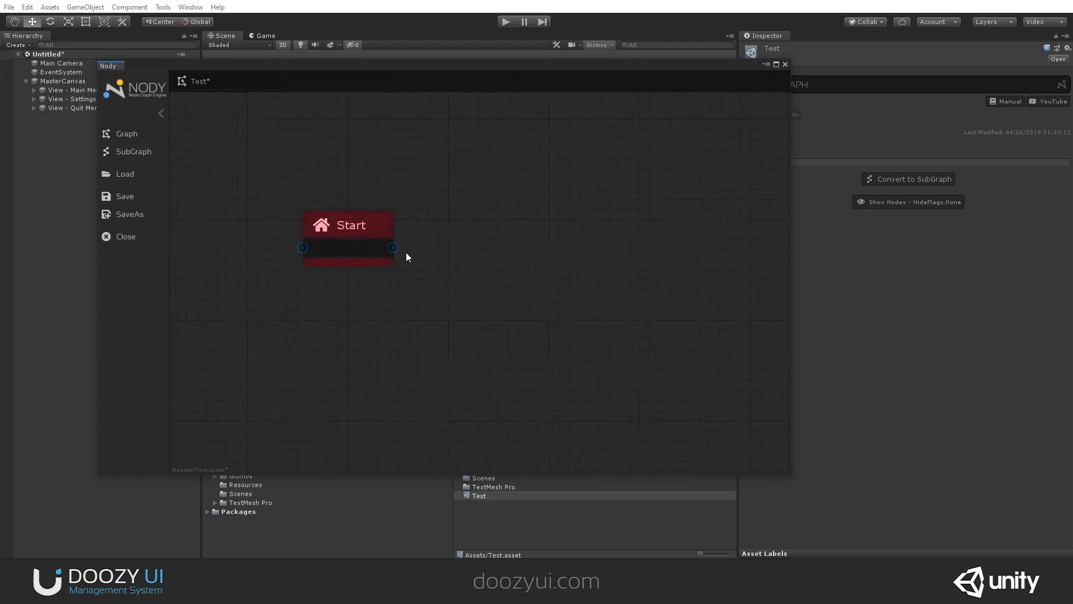
click(353, 222)
click(422, 289)
drag(354, 65, 376, 111)
drag(369, 260, 429, 253)
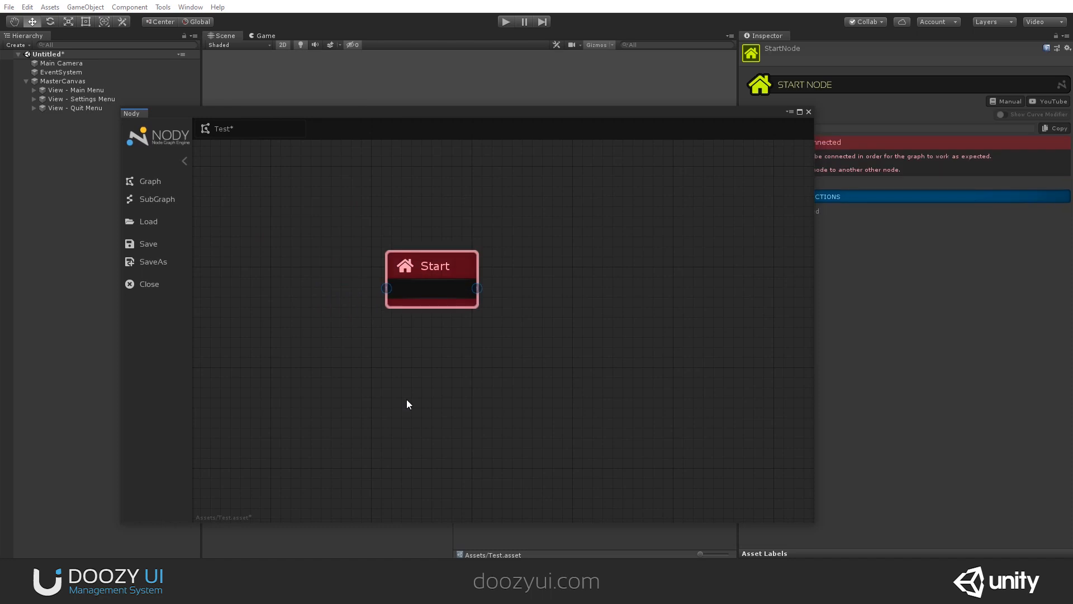
- Run the scene in Play mode with the Test graph open in a repositioned Nody window, and stop it
click(407, 399)
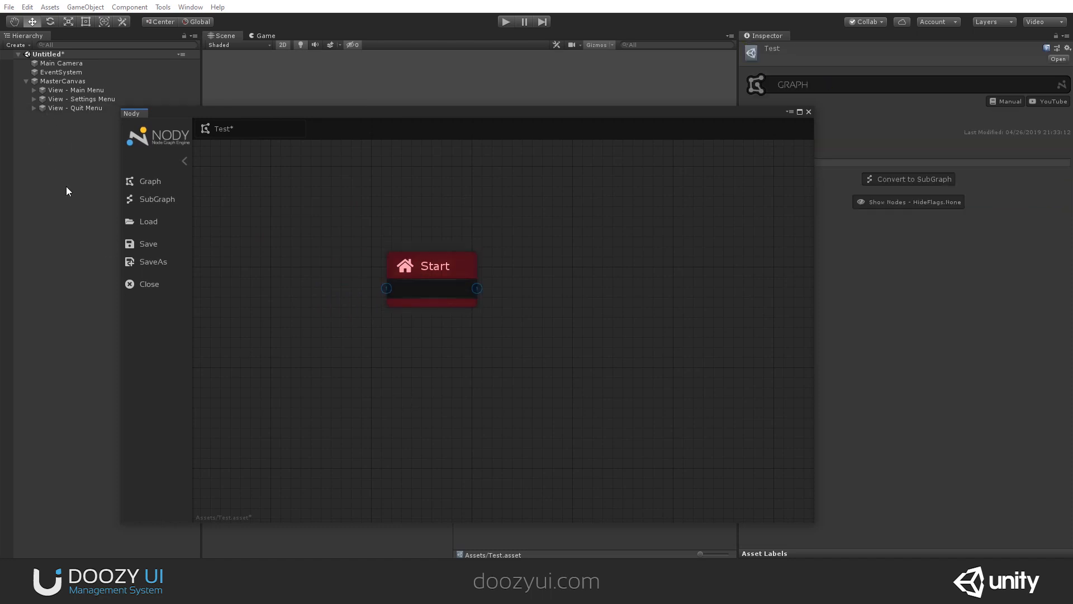
drag(369, 112, 862, 75)
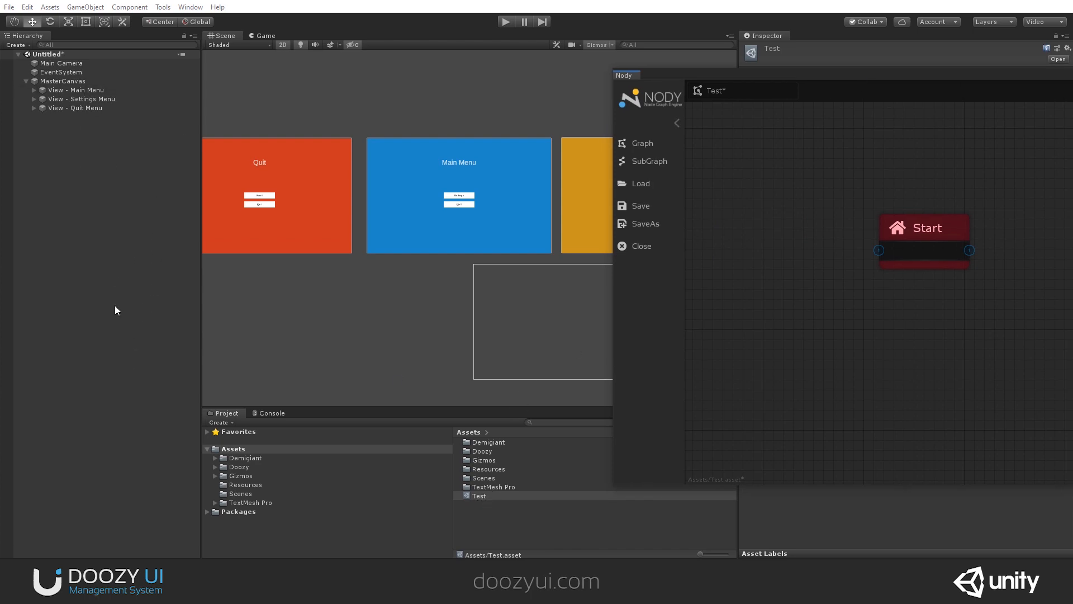
drag(732, 76, 270, 171)
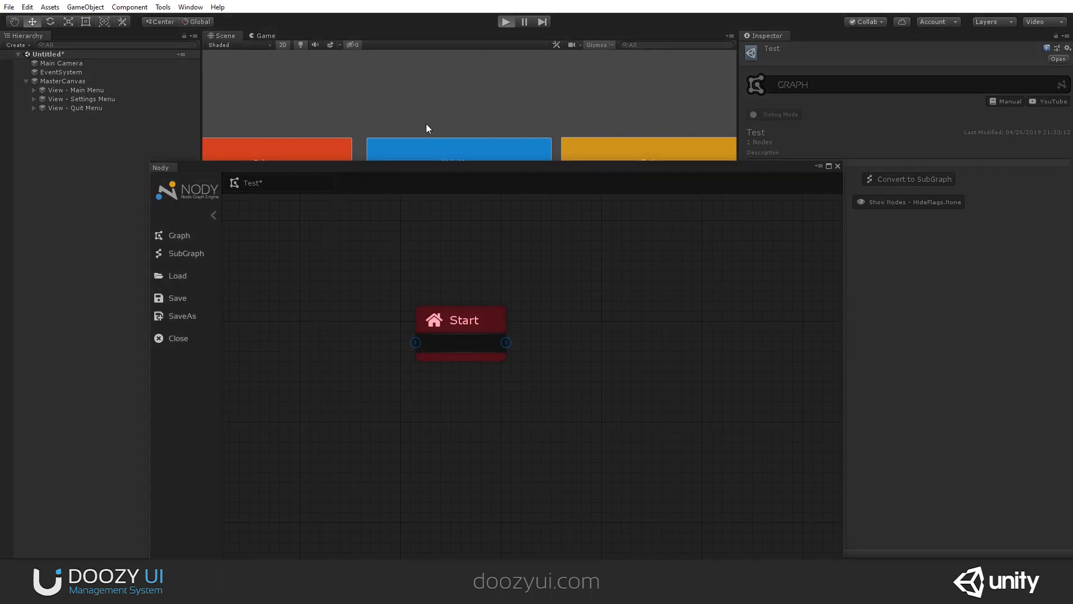
key(ctrl+p)
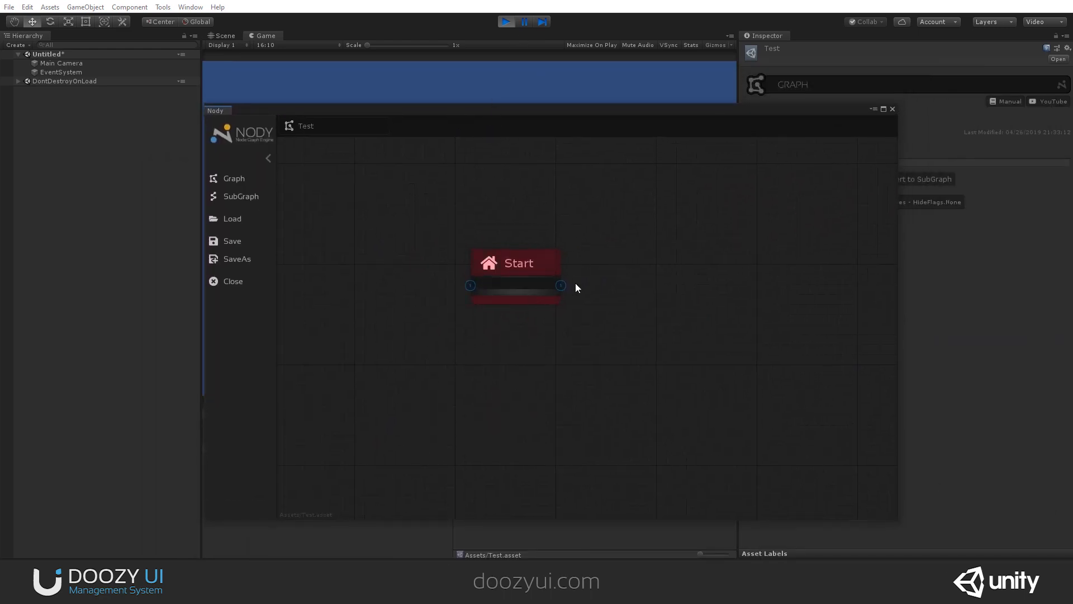
click(506, 23)
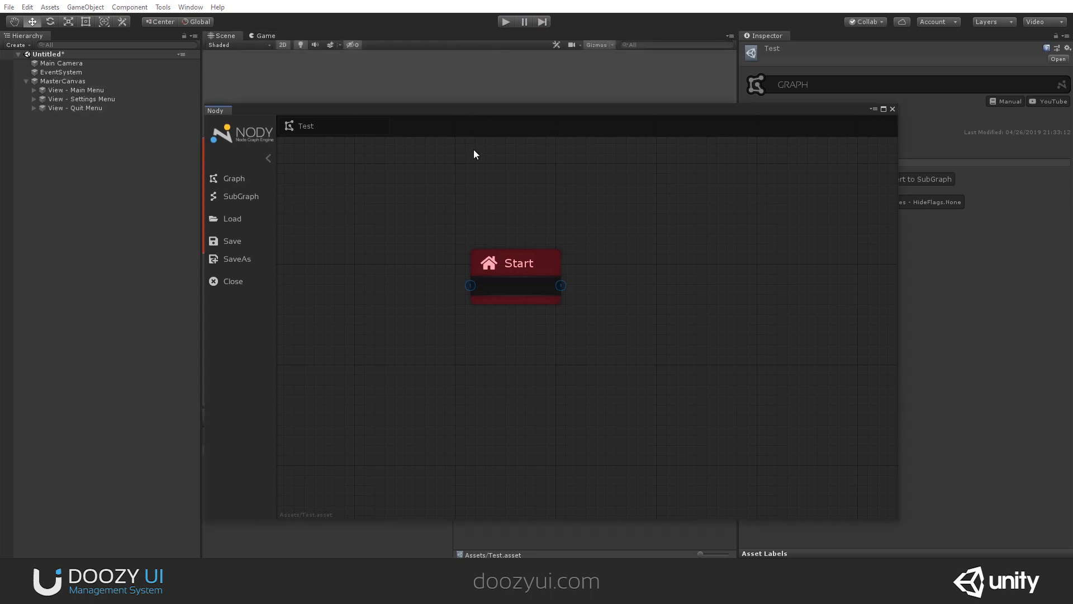
- Add a Doozy Graph Controller object to the scene hierarchy with nothing else selected
click(58, 158)
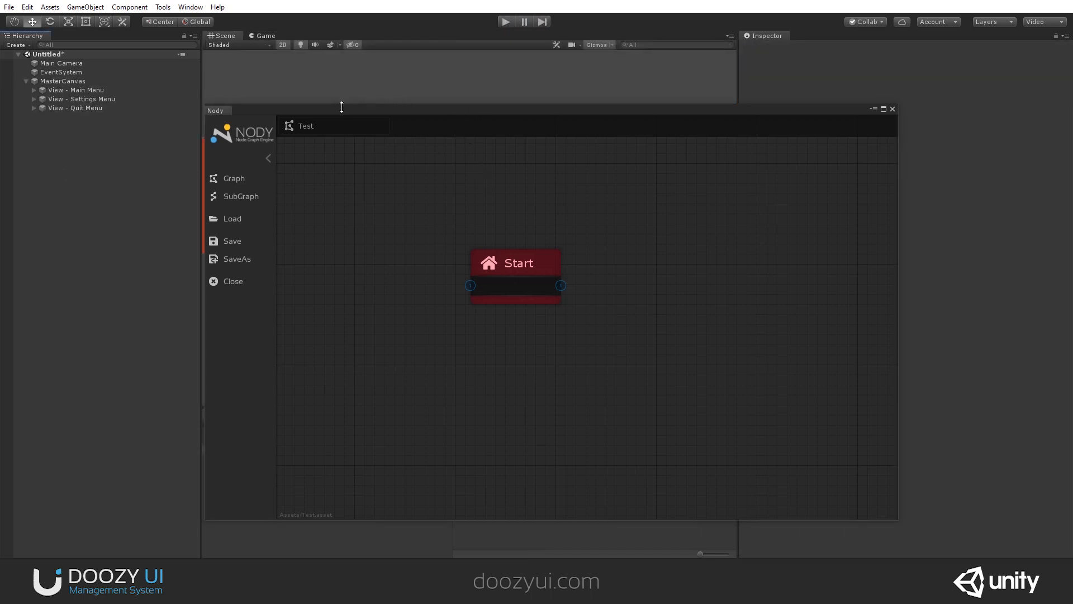
drag(342, 106, 394, 150)
right_click(30, 155)
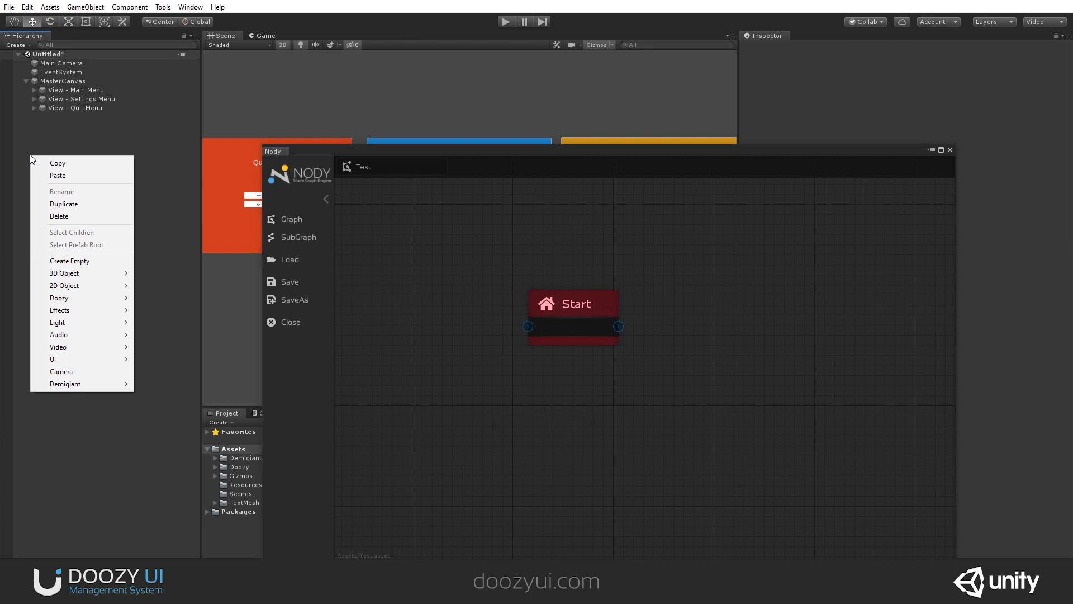
mouse_move(103, 295)
mouse_move(194, 407)
click(268, 410)
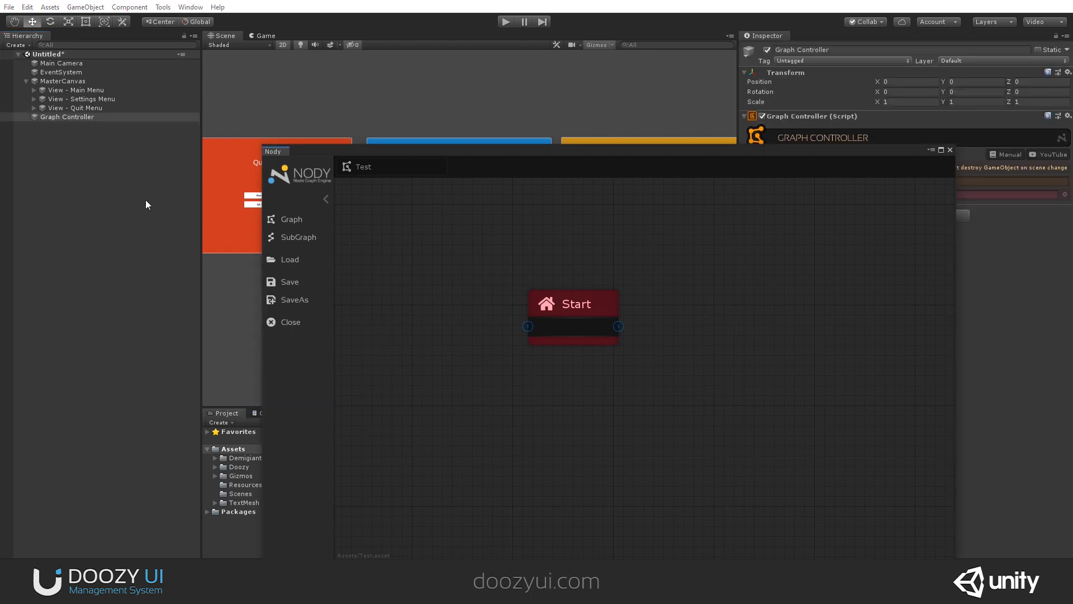
- Close the Nody window and assign the Test graph asset as the Graph Controller's Graph Model
drag(922, 151, 765, 56)
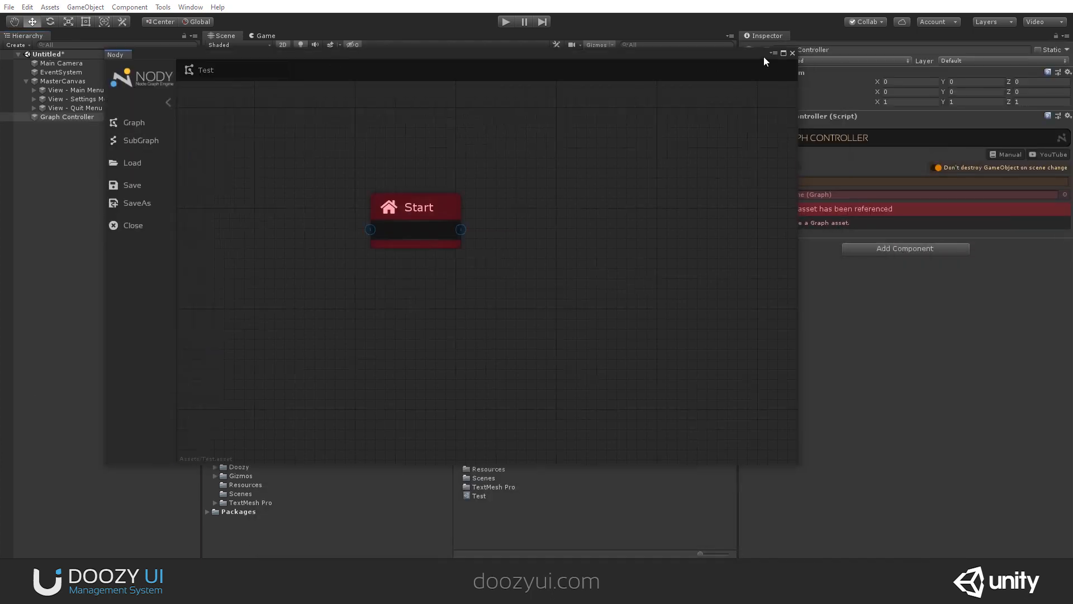
click(792, 52)
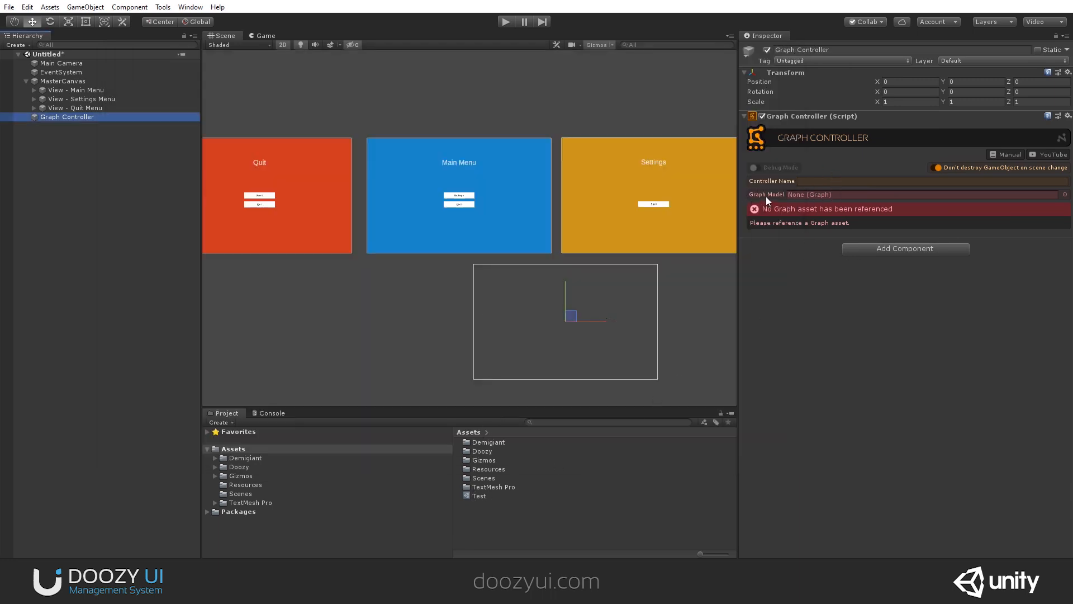
drag(485, 498, 820, 198)
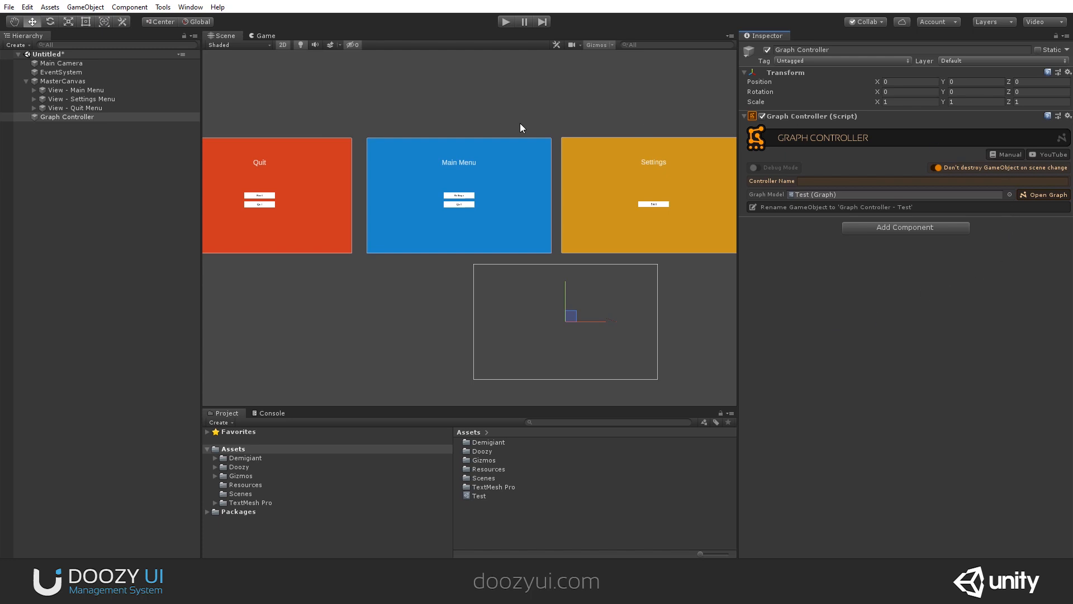
- Open the Test graph from the Graph Controller, check the Start node in Play mode, and stop it
click(1043, 196)
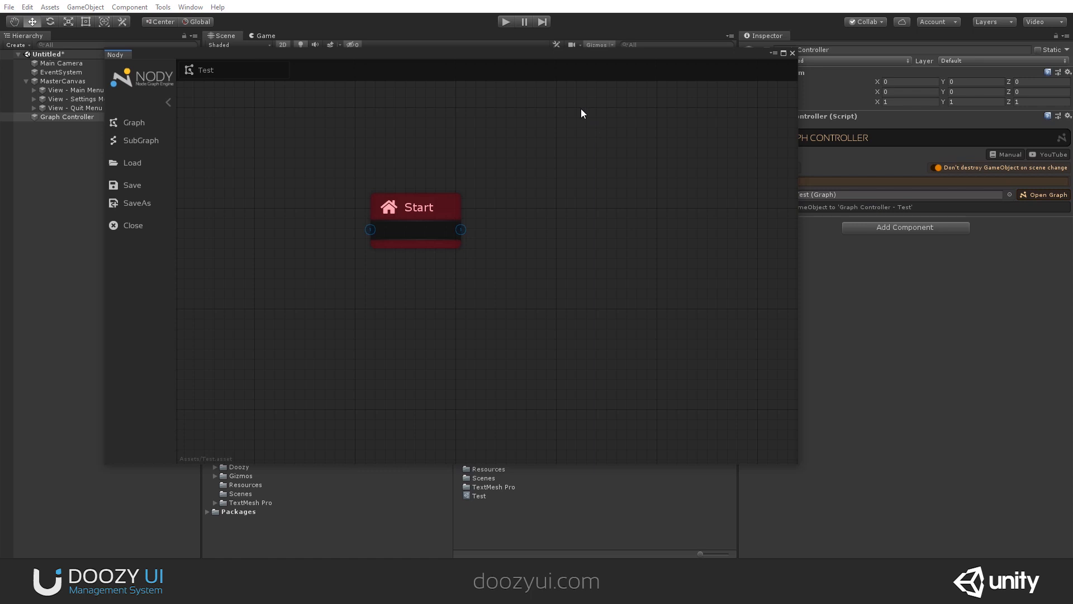
drag(508, 59, 574, 158)
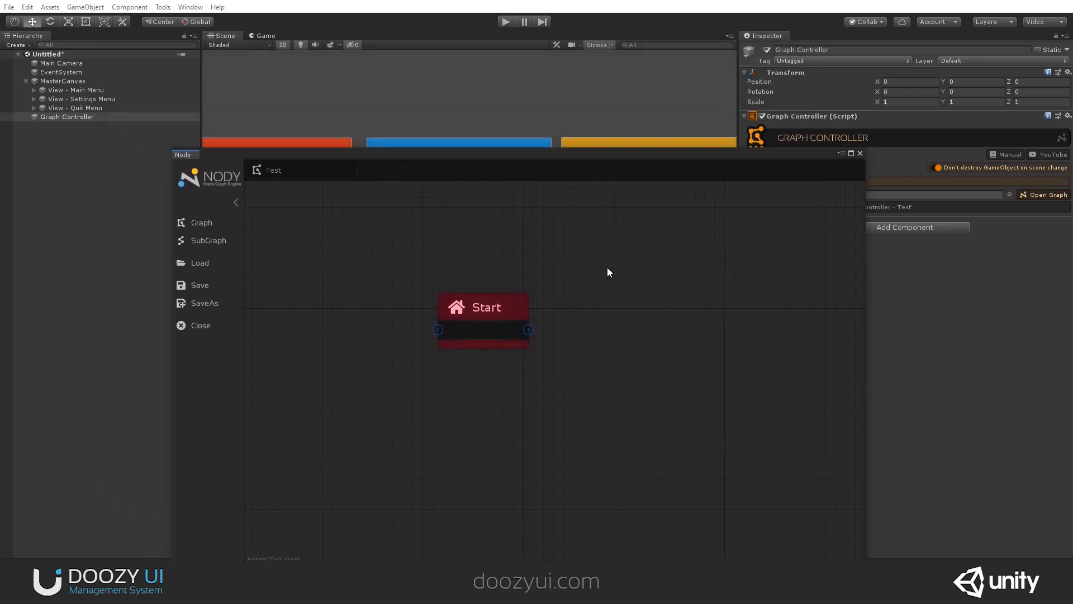
drag(789, 151, 657, 141)
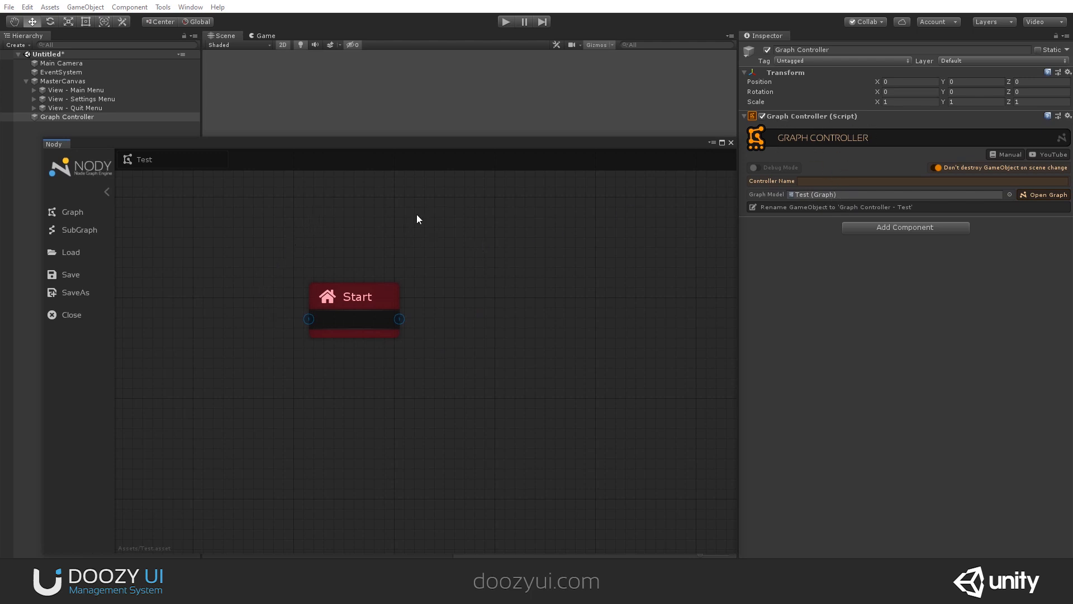
drag(435, 145, 490, 127)
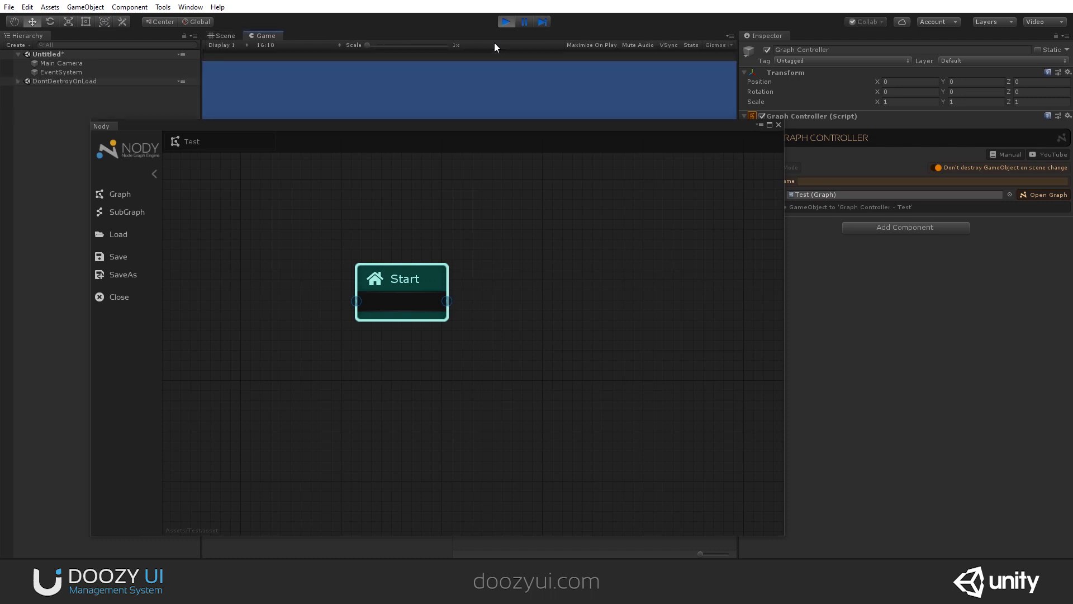
click(505, 22)
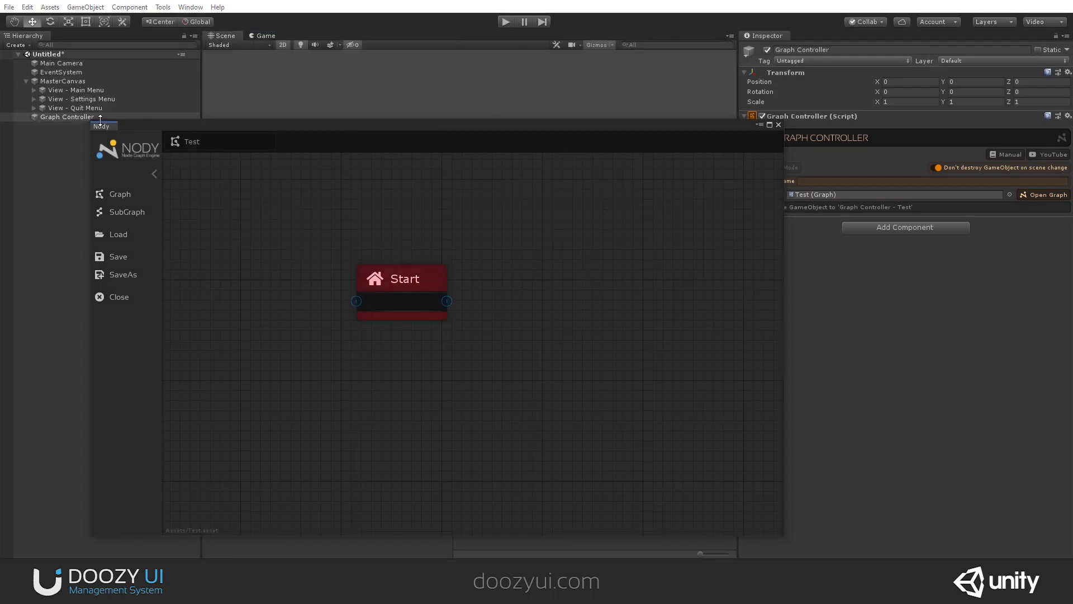
- Shrink the Nody window to uncover the three views, and inspect View - Main Menu and the Graph Controller
drag(92, 121, 224, 265)
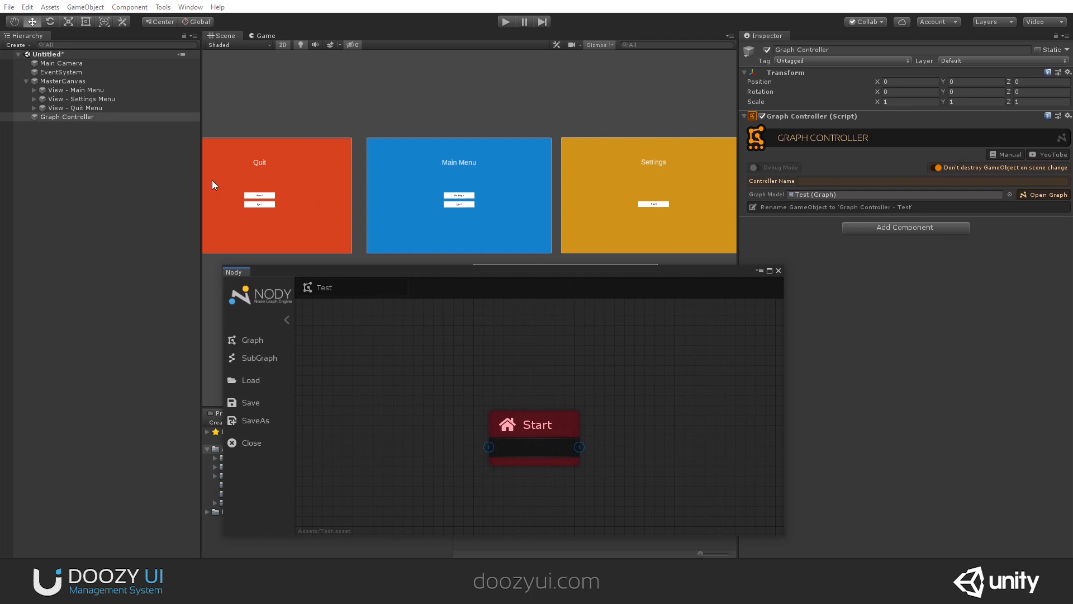
click(64, 92)
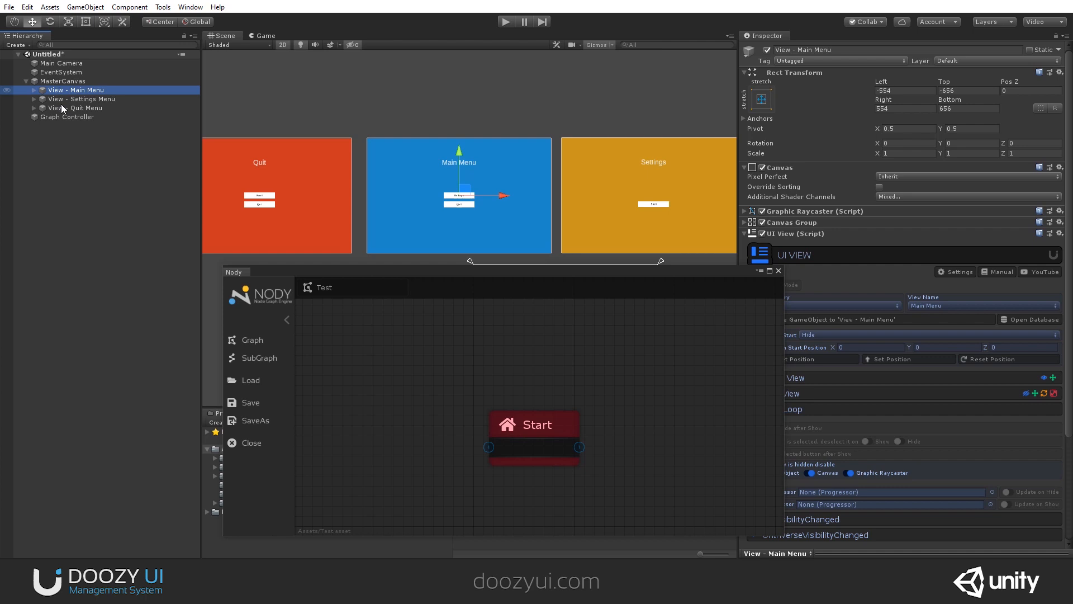
click(61, 117)
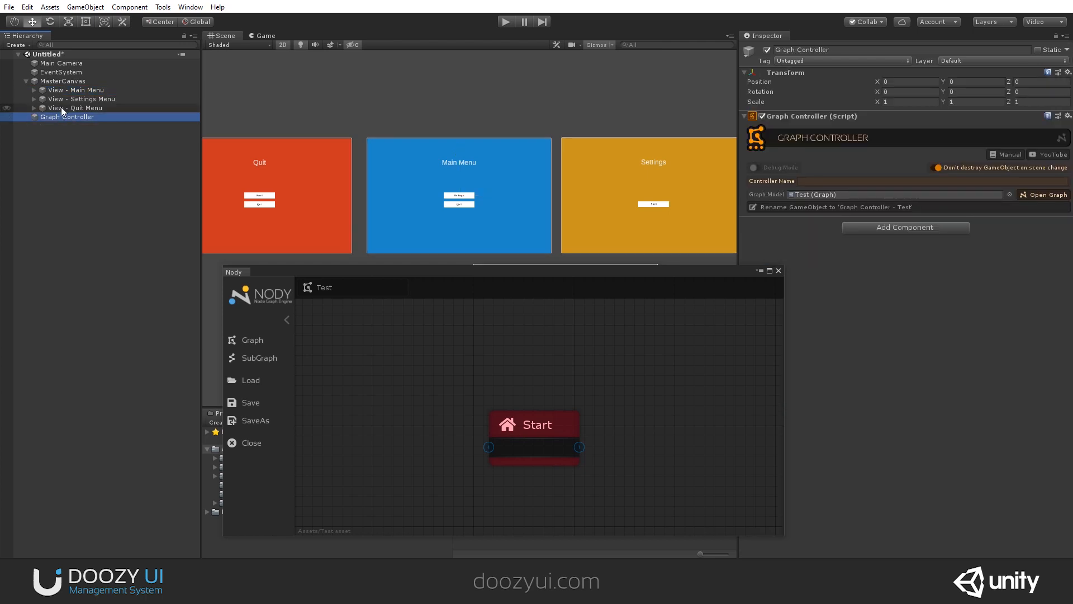
- Resize the Nody window to fill the area beside the Inspector and collapse its side toolbar
click(497, 367)
middle_drag(502, 399, 478, 379)
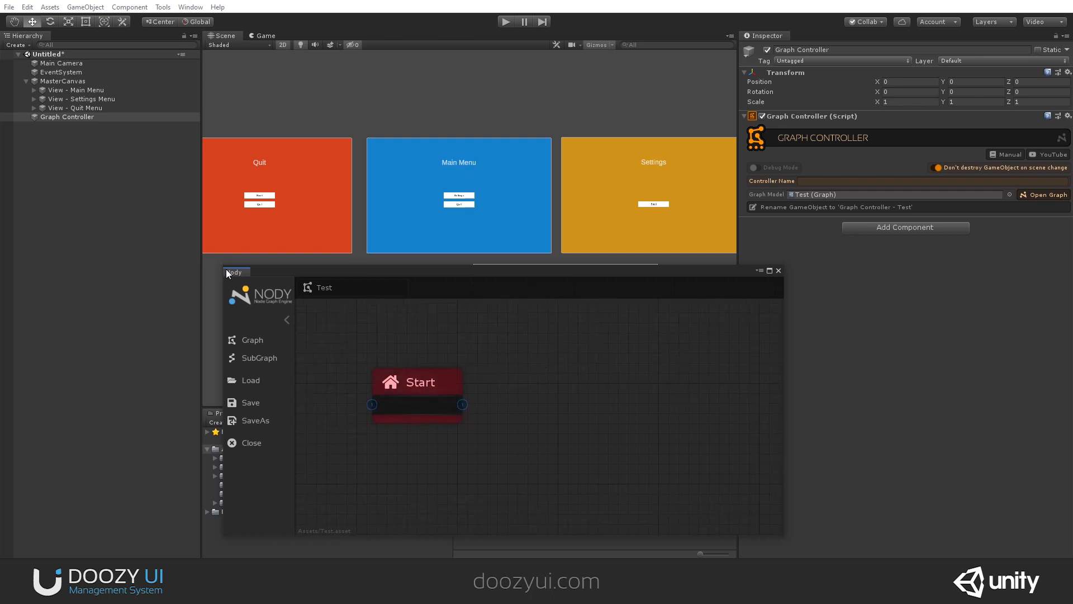
drag(224, 267, 17, 162)
drag(142, 174, 143, 185)
drag(785, 286, 732, 281)
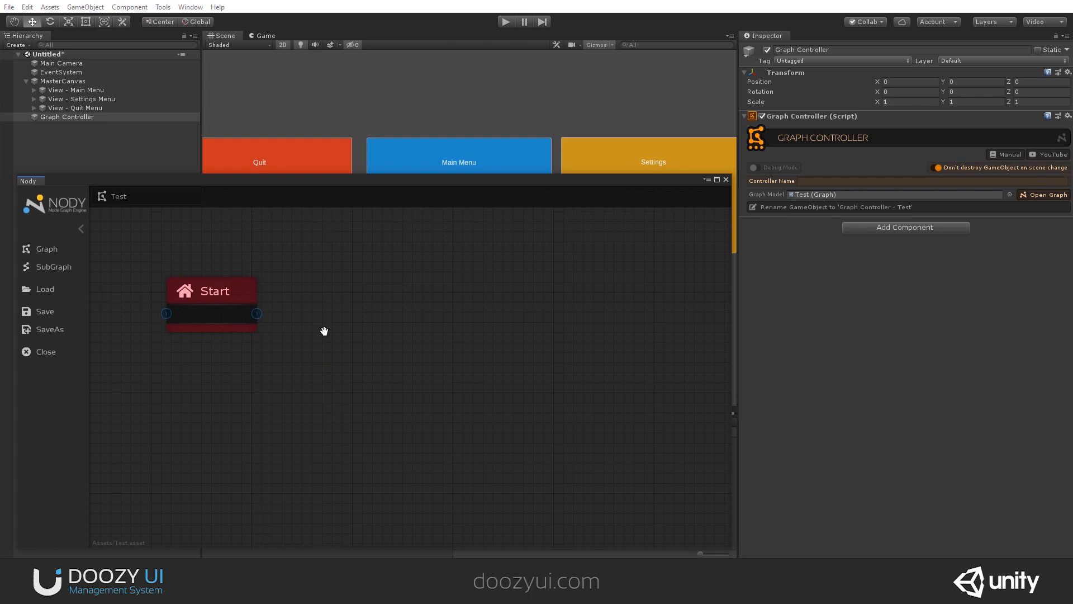
middle_drag(318, 323, 349, 355)
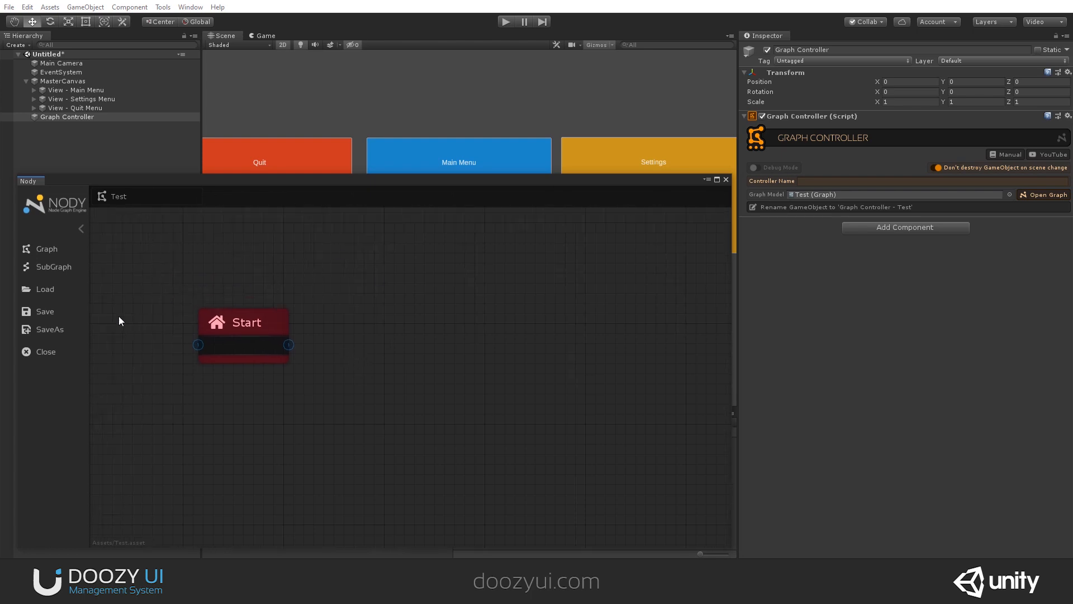
click(78, 228)
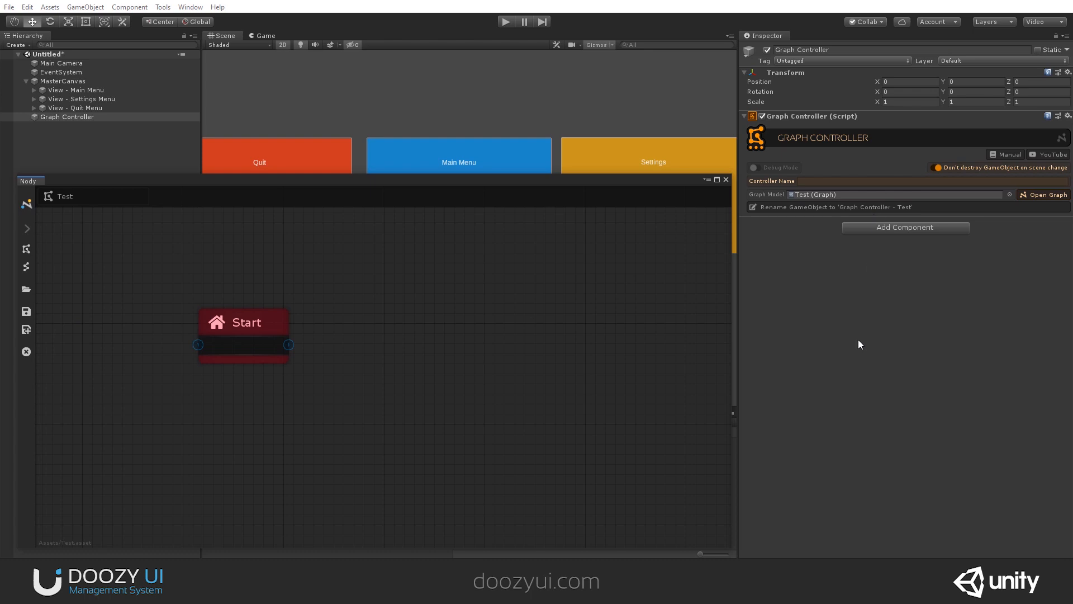
- Create a UINode beside the Start node, space the two slightly apart, and inspect both nodes' connections
click(210, 322)
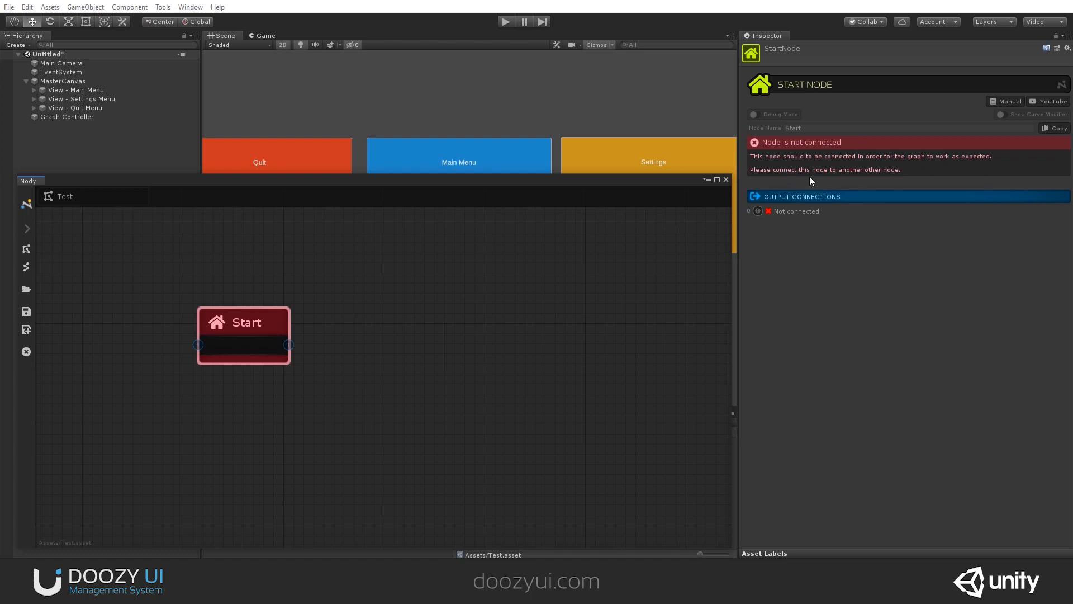
click(454, 337)
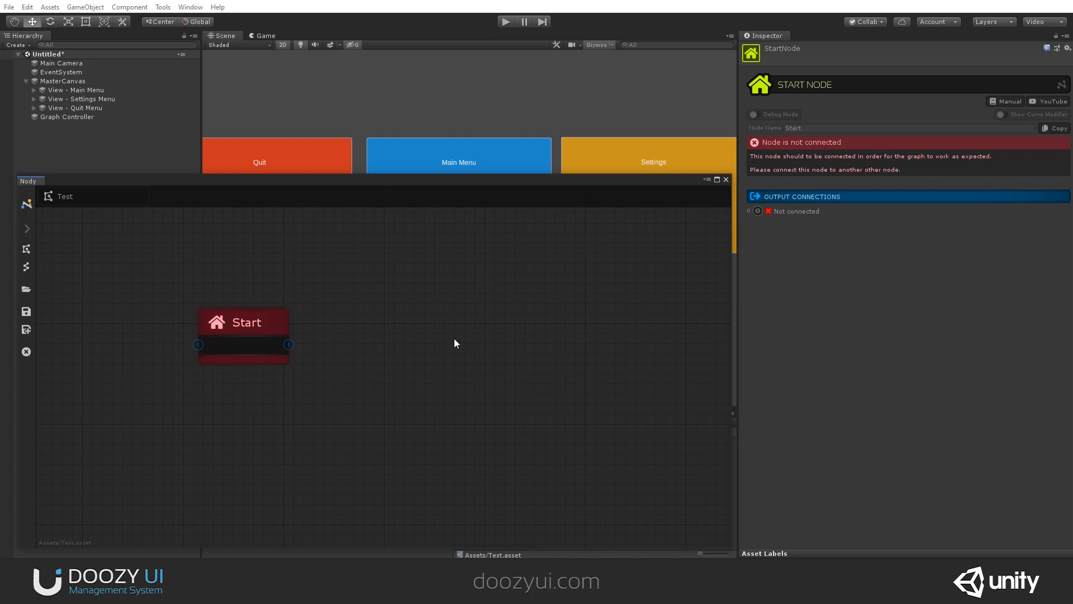
right_click(409, 277)
mouse_move(453, 284)
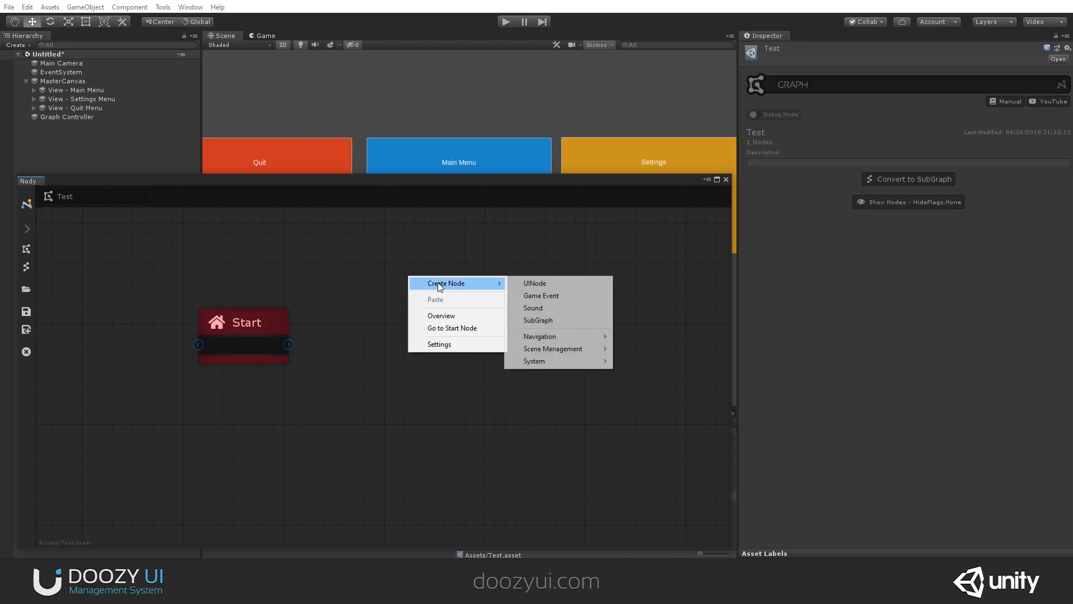
click(548, 283)
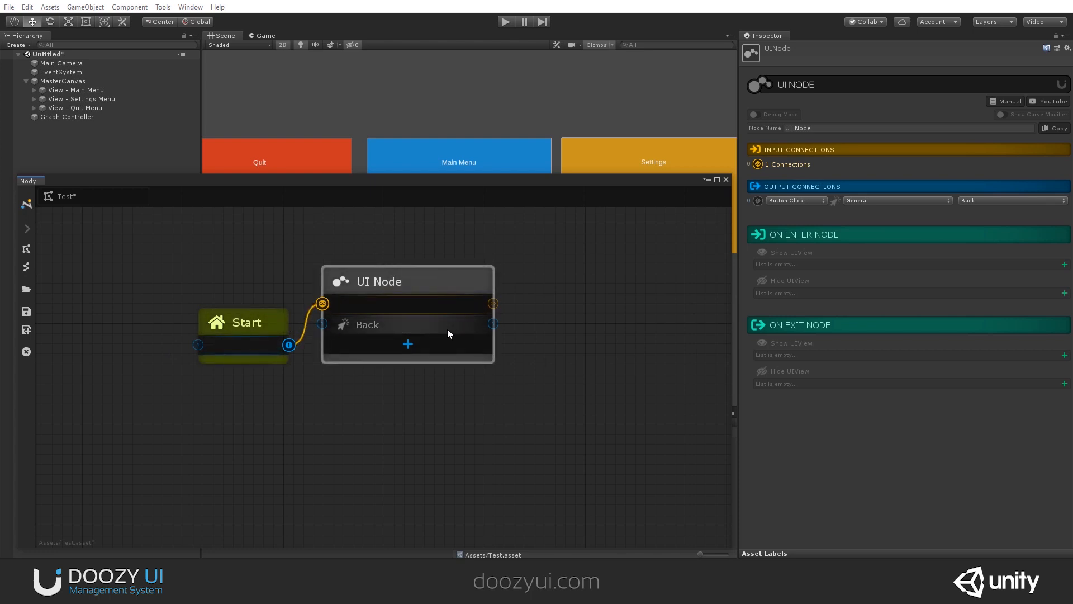
drag(463, 298, 479, 299)
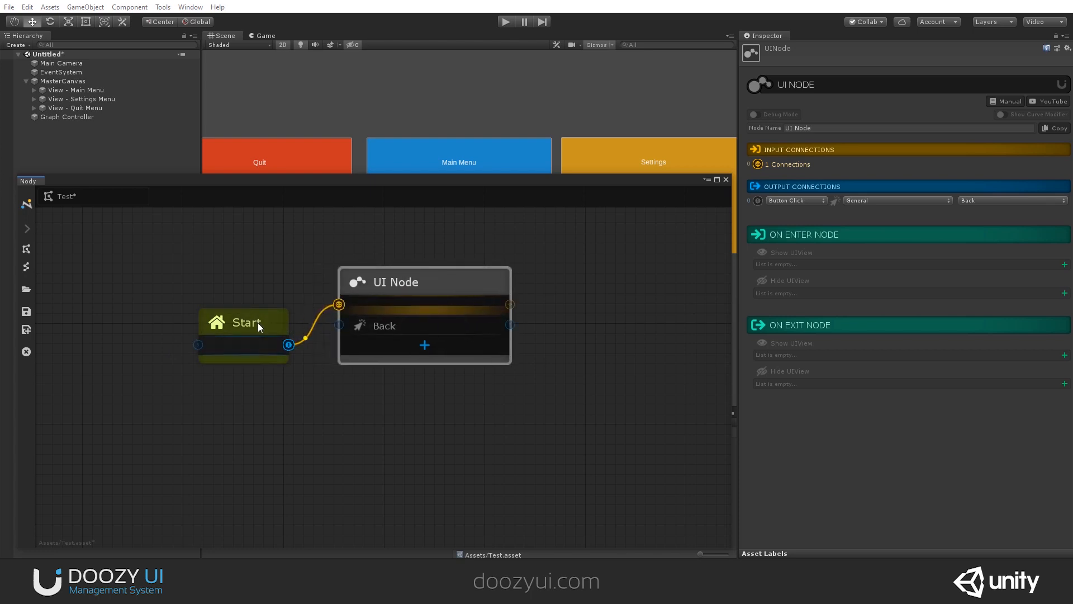
click(261, 324)
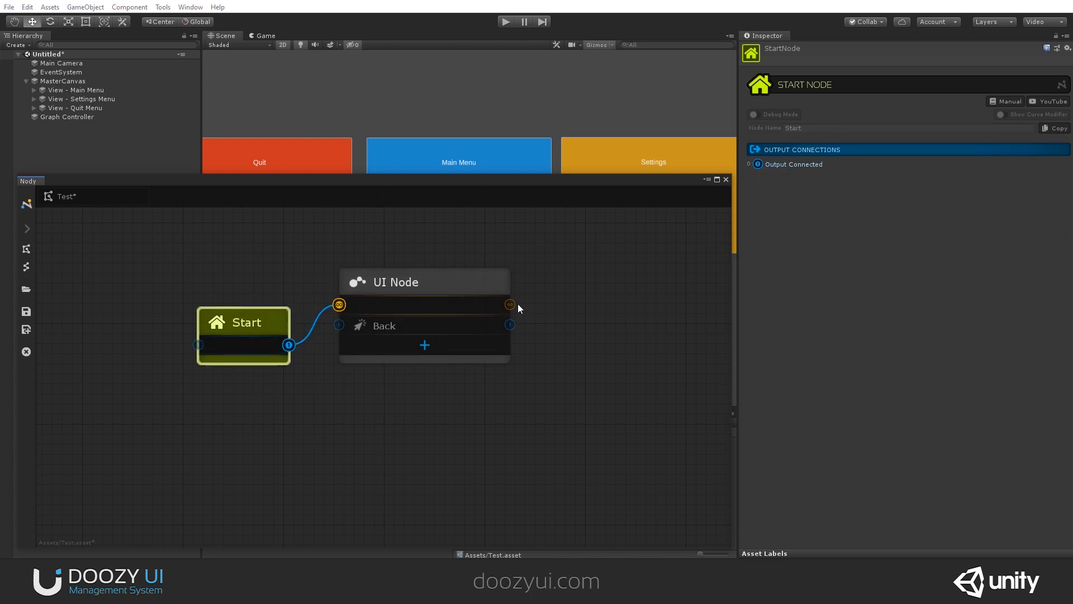
click(502, 334)
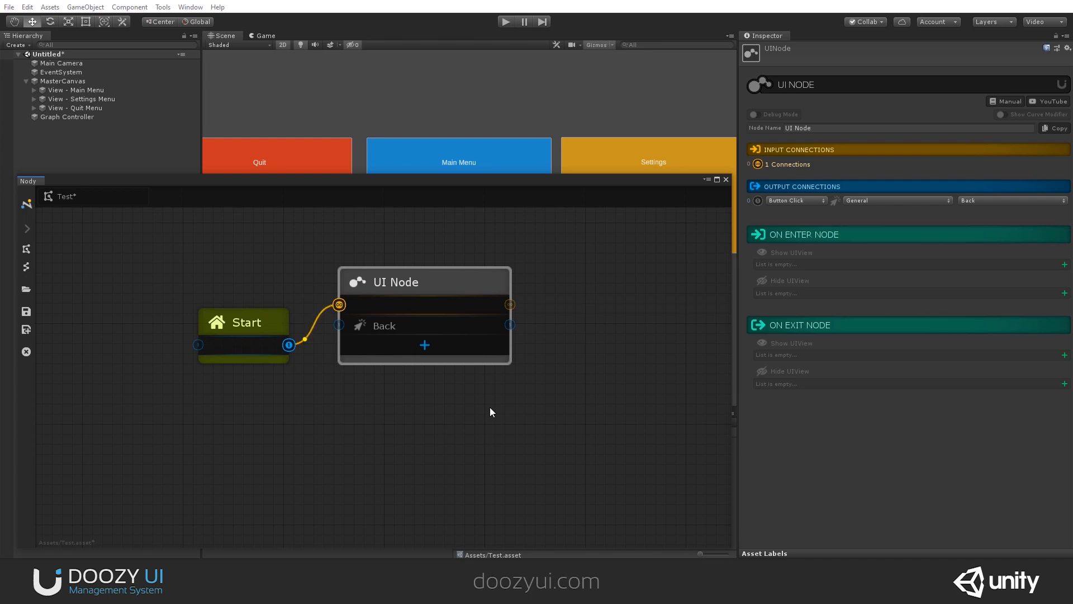
- Duplicate the UI Node and place the copy below the original, offset to its right
middle_drag(477, 447, 521, 355)
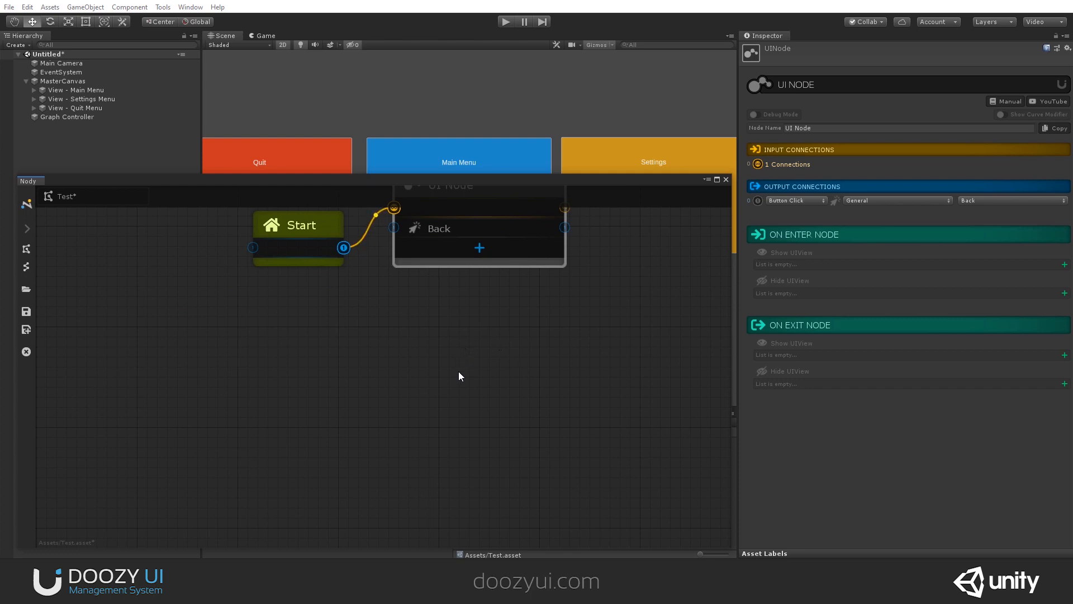
key(ctrl+d)
drag(458, 376, 454, 337)
middle_drag(456, 305, 375, 344)
click(368, 226)
click(387, 372)
click(387, 226)
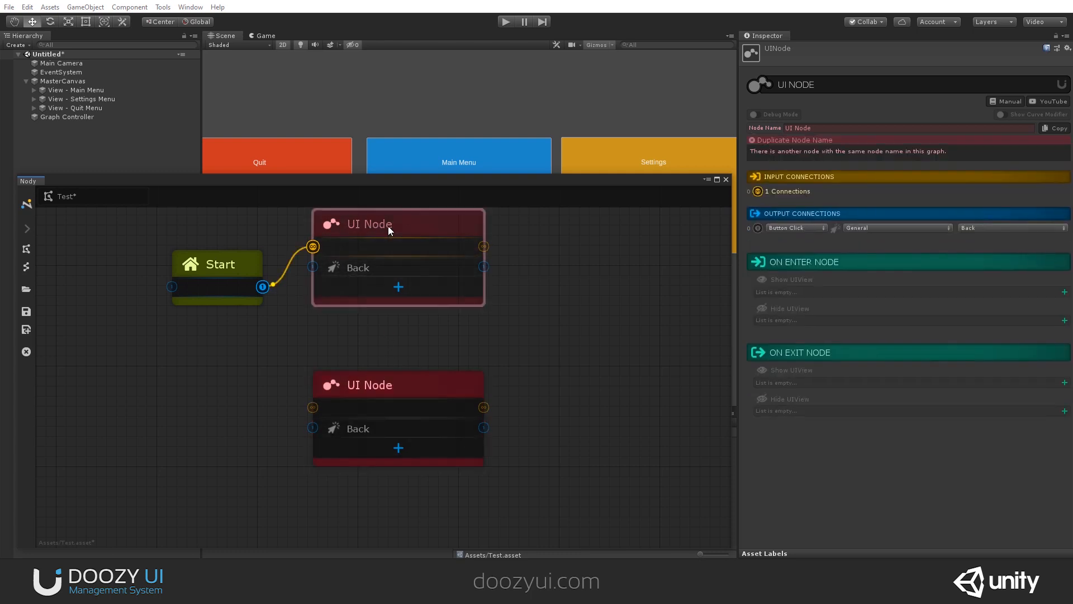
drag(407, 384, 458, 376)
- Rename the UI Node connected to the Start node as Main Menu
click(383, 229)
click(852, 130)
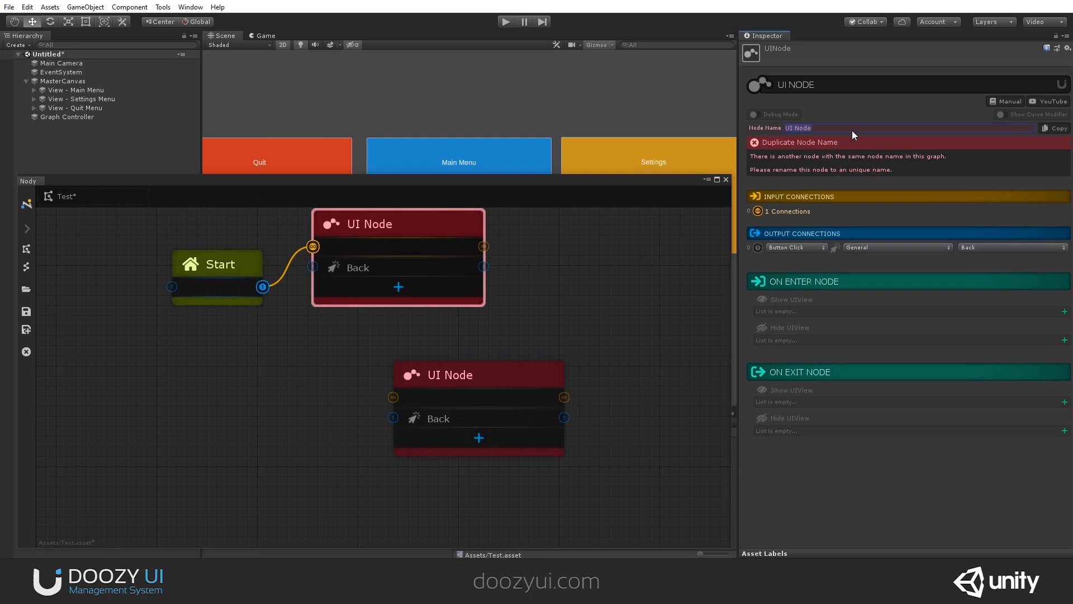
text(Maine Menu)
key(BackSpace)
key(BackSpace)
key(BackSpace)
key(BackSpace)
key(BackSpace)
key(BackSpace)
text(Ma)
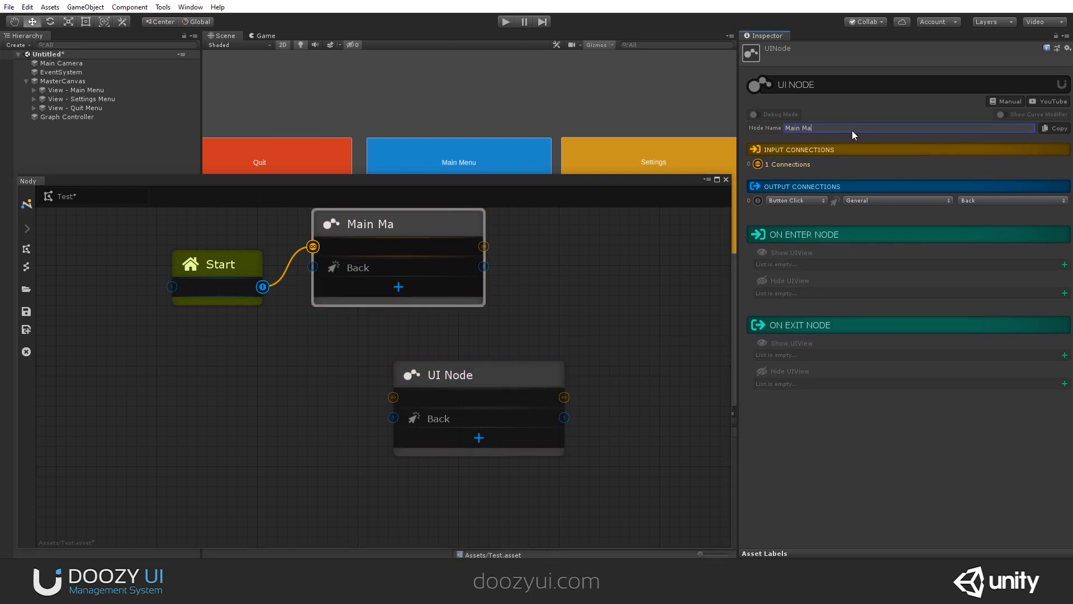
text(ue)
key(BackSpace)
key(BackSpace)
key(BackSpace)
text(enu)
middle_drag(566, 279, 413, 287)
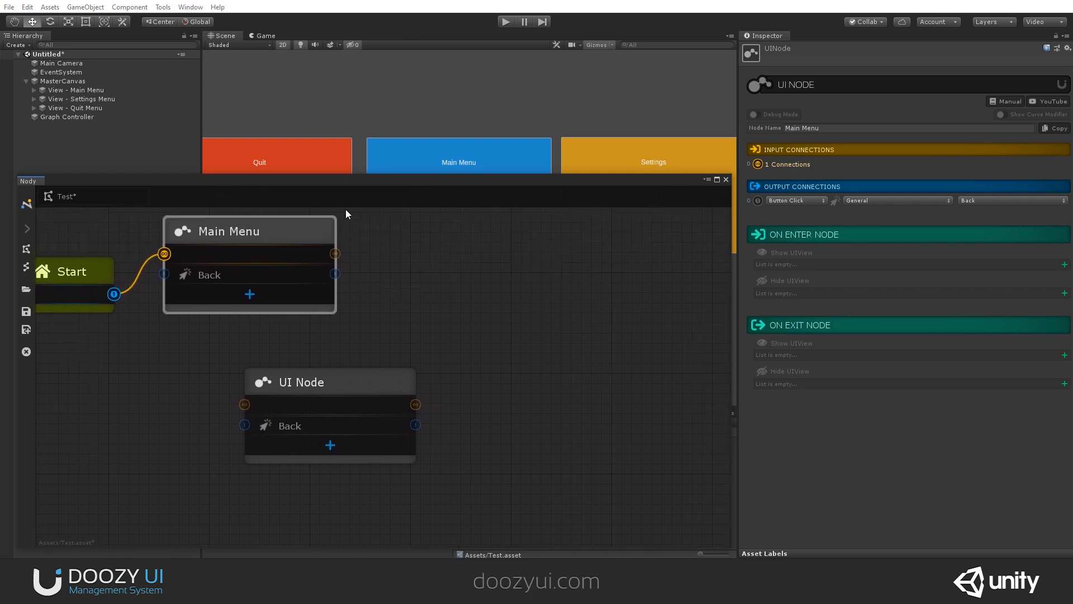
- Move the unnamed UI Node to the right of the Main Menu node and rename it Settings Menu
drag(312, 389, 473, 299)
click(877, 127)
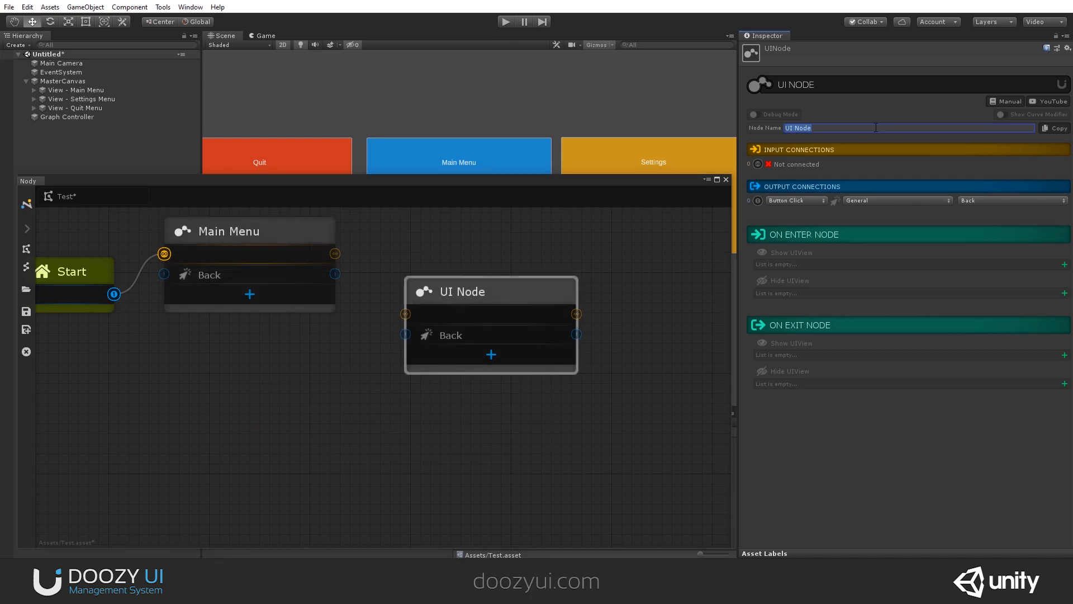
text(Settings Menu)
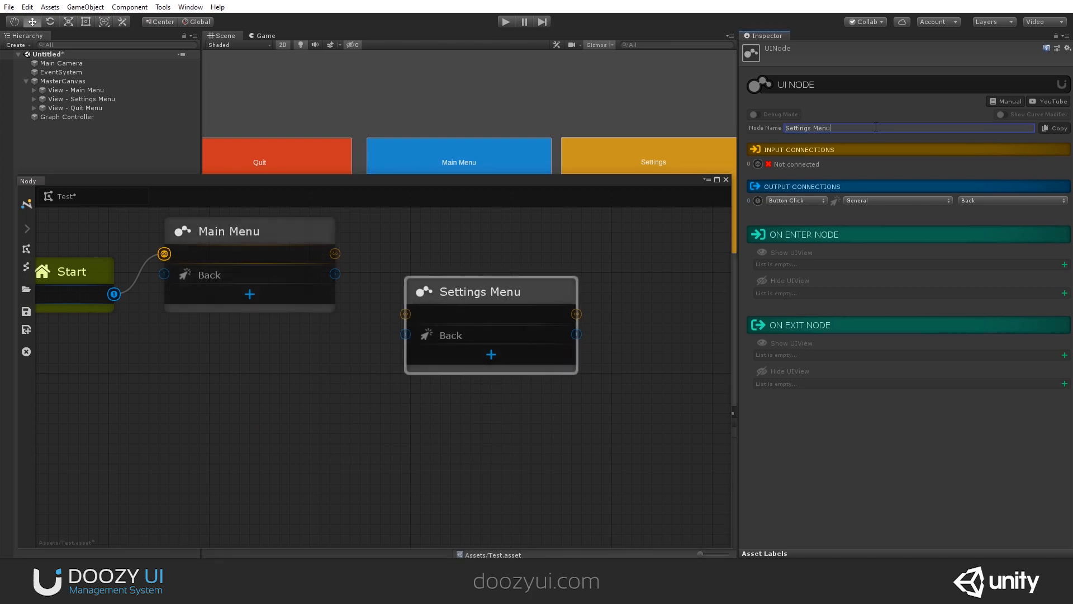
- Copy the Settings Menu node, paste it below the Main Menu node, and rename the copy Quit Menu
middle_drag(470, 292, 530, 257)
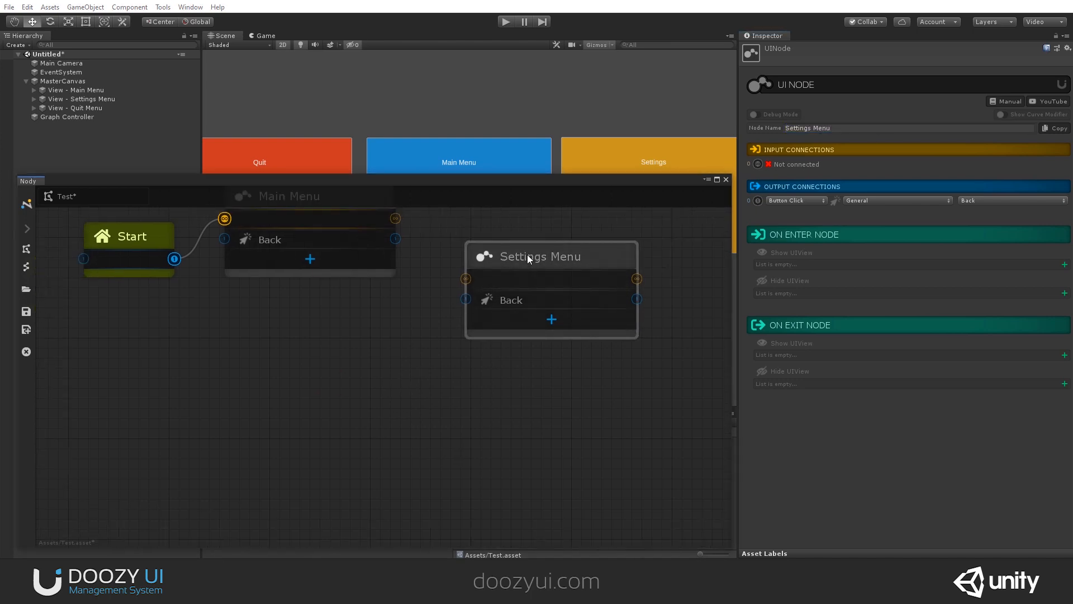
right_click(528, 256)
click(559, 295)
right_click(336, 386)
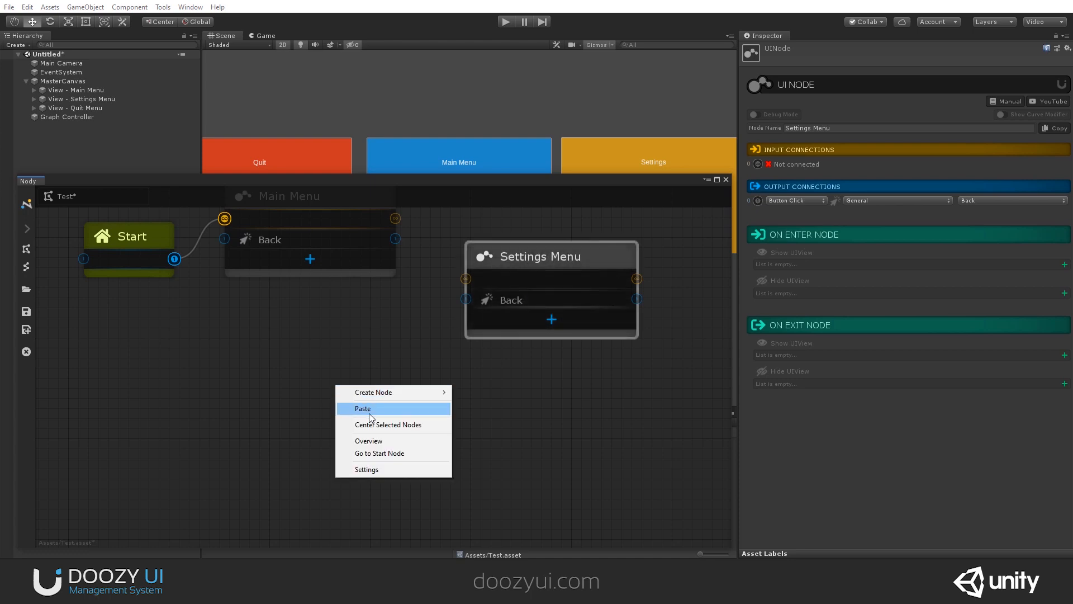
click(369, 409)
click(858, 127)
text(Quit Menu)
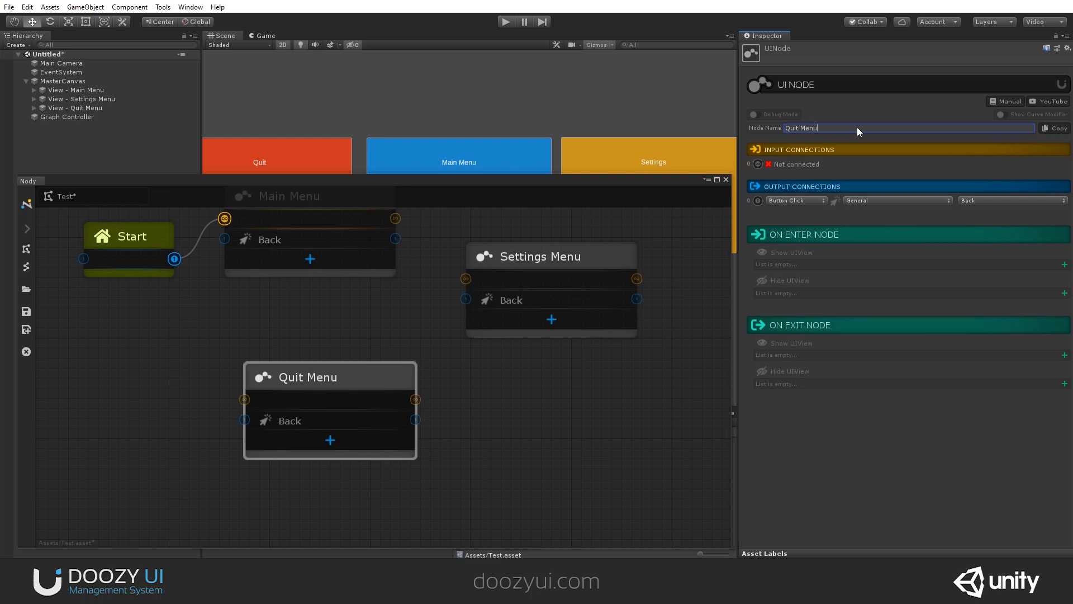
- Connect the Quit Menu node's Back output to the Settings Menu node's input
drag(417, 420, 472, 300)
click(502, 432)
scroll(402, 391, down, 2)
- Duplicate the connected Quit Menu and Settings Menu nodes together and place the copies below and right of the originals
drag(386, 381, 302, 301)
right_click(468, 300)
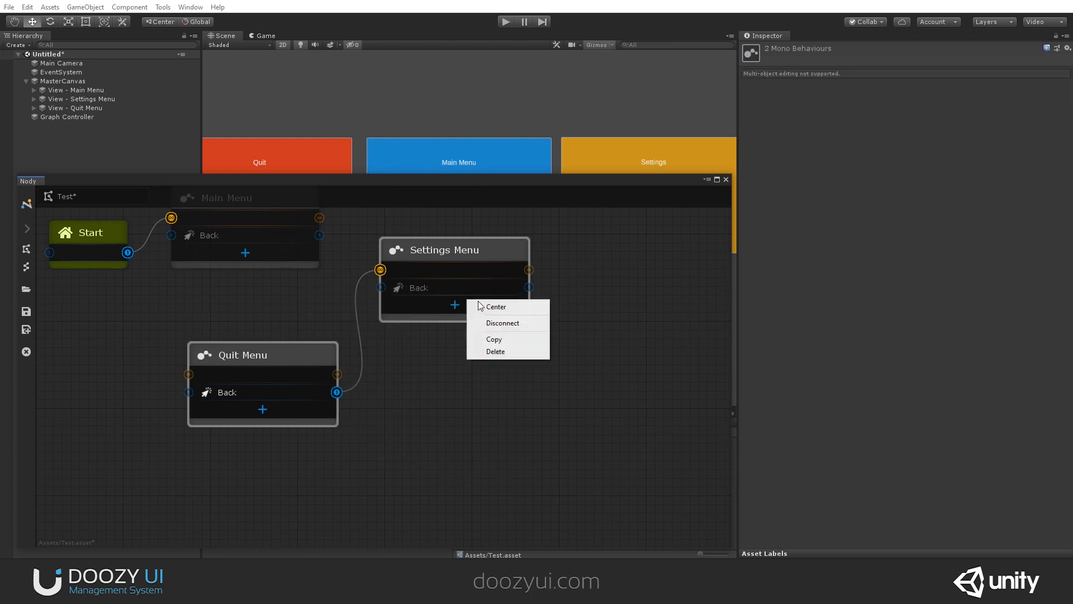
click(508, 339)
right_click(531, 470)
click(559, 494)
middle_drag(521, 401, 393, 360)
drag(414, 328, 545, 454)
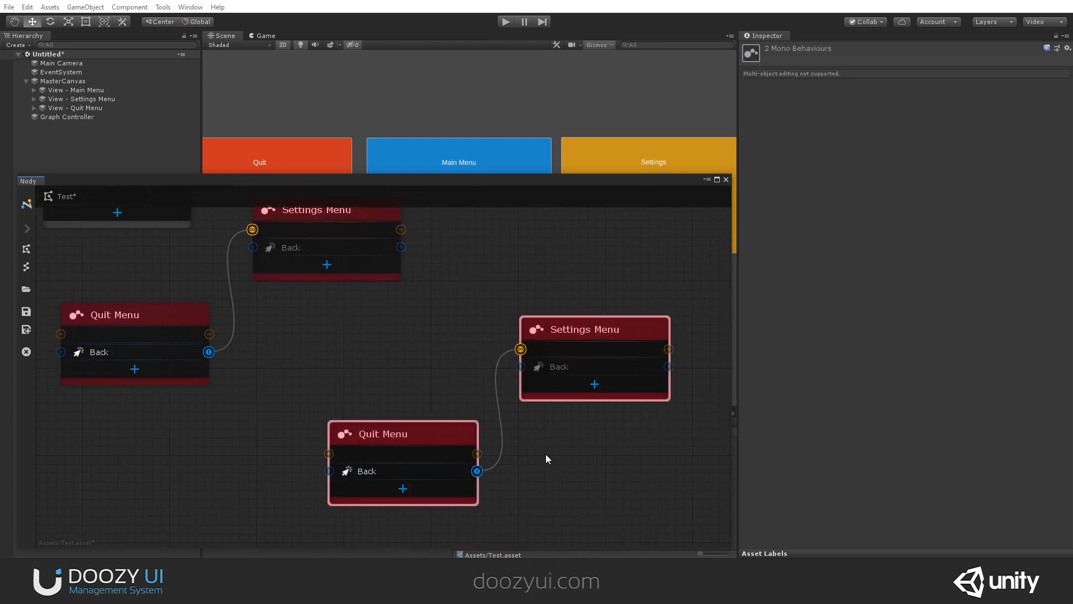
- Delete the duplicated node pair and remove the connection between the original Quit Menu and Settings Menu nodes
key(Delete)
middle_drag(336, 326, 551, 431)
alt+click(472, 337)
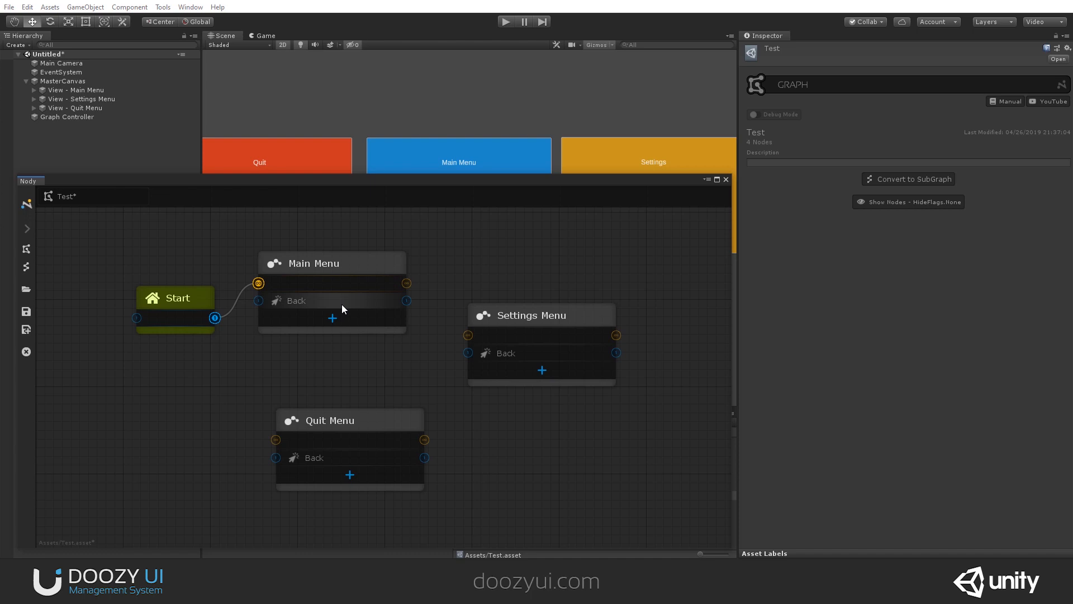
- Rearrange the graph so the Start node sits directly above the Main Menu node
drag(328, 260, 337, 251)
click(208, 291)
drag(203, 273, 358, 278)
- Expand View - Main Menu in the hierarchy and inspect its Button - Back object and the buttons in the scene
scroll(452, 227, up, 5)
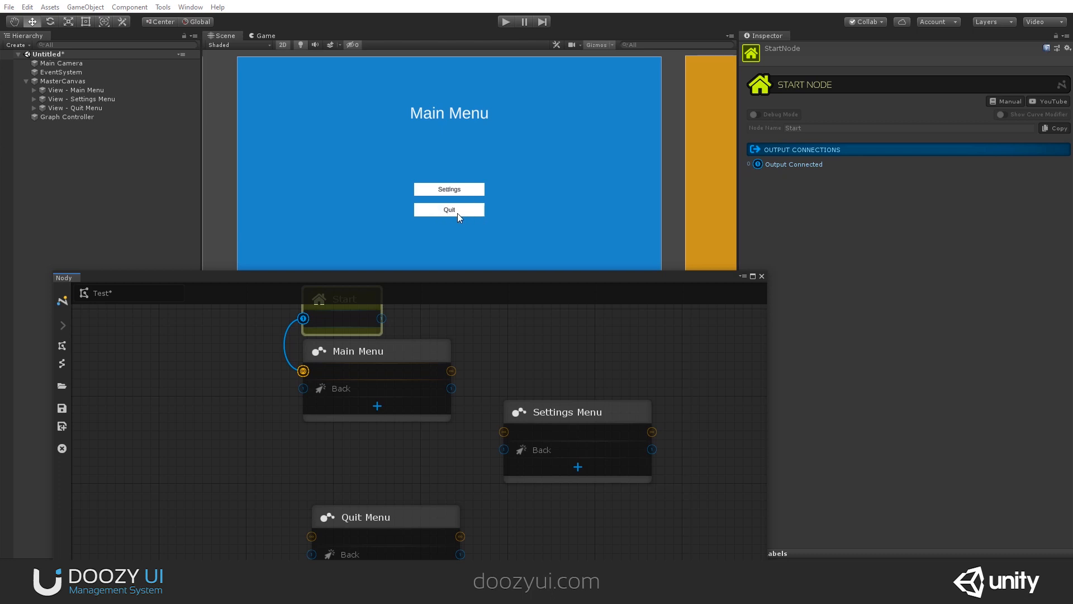
click(33, 90)
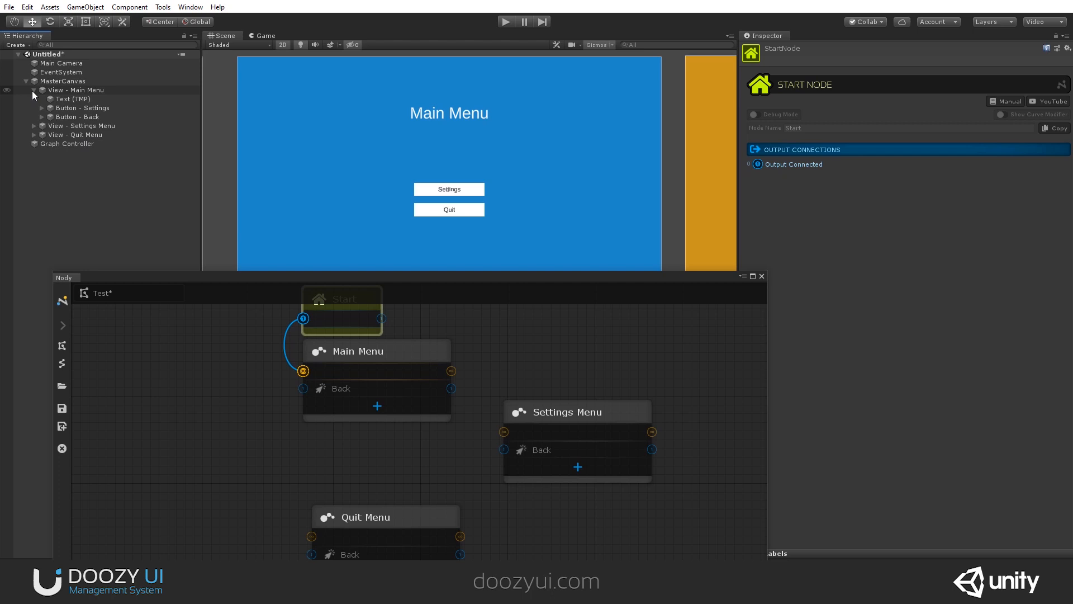
click(90, 117)
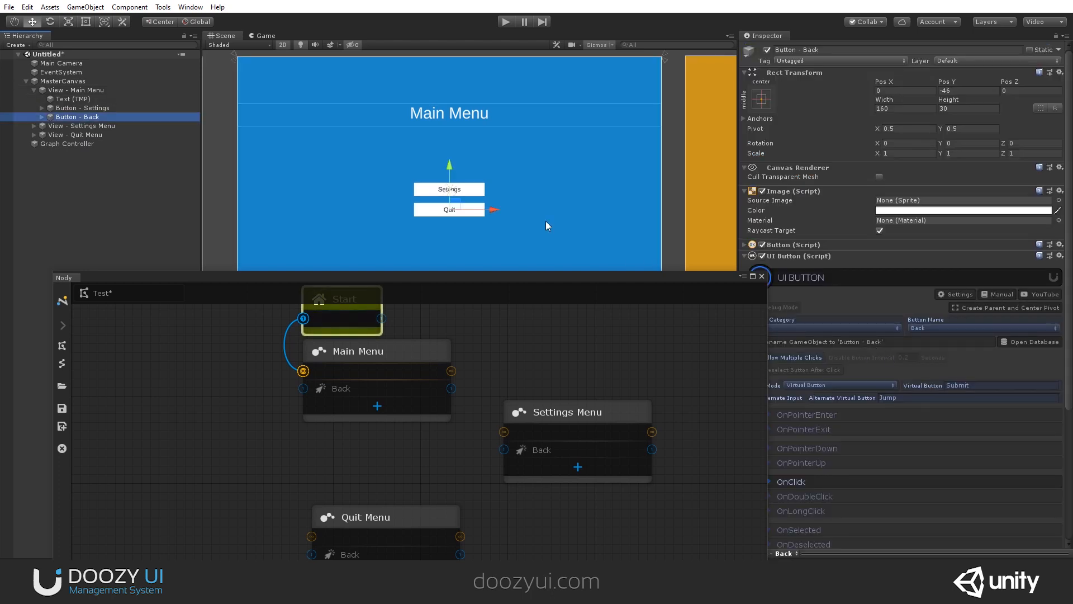
scroll(458, 216, up, 5)
scroll(453, 197, down, 5)
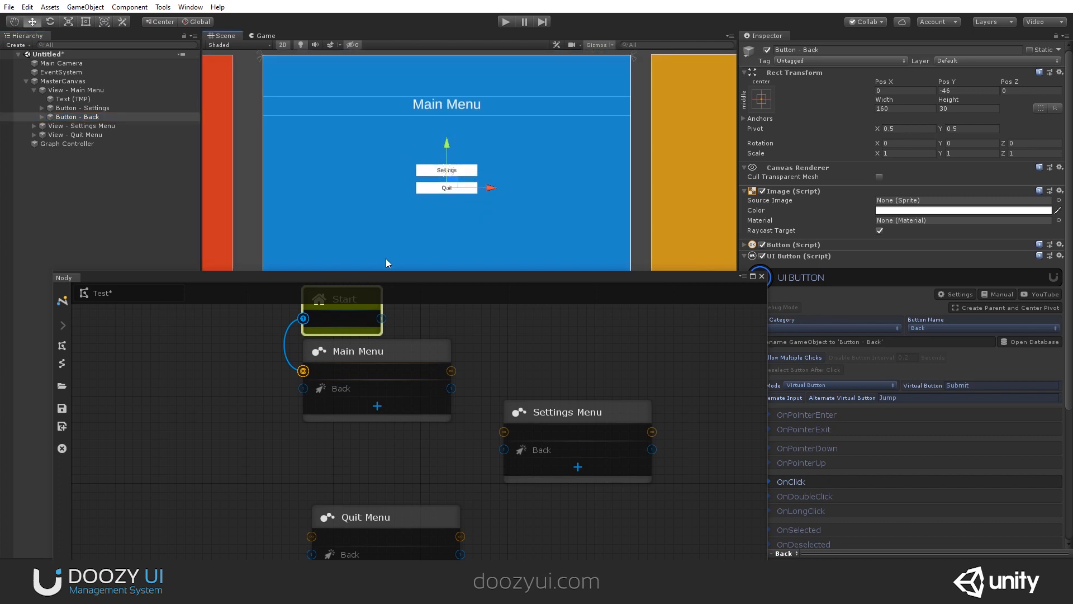
- Raise the Nody window slightly, lower the Main Menu node, and place the Quit Menu node to its left
drag(382, 278, 392, 233)
drag(395, 301, 395, 319)
drag(389, 475, 161, 343)
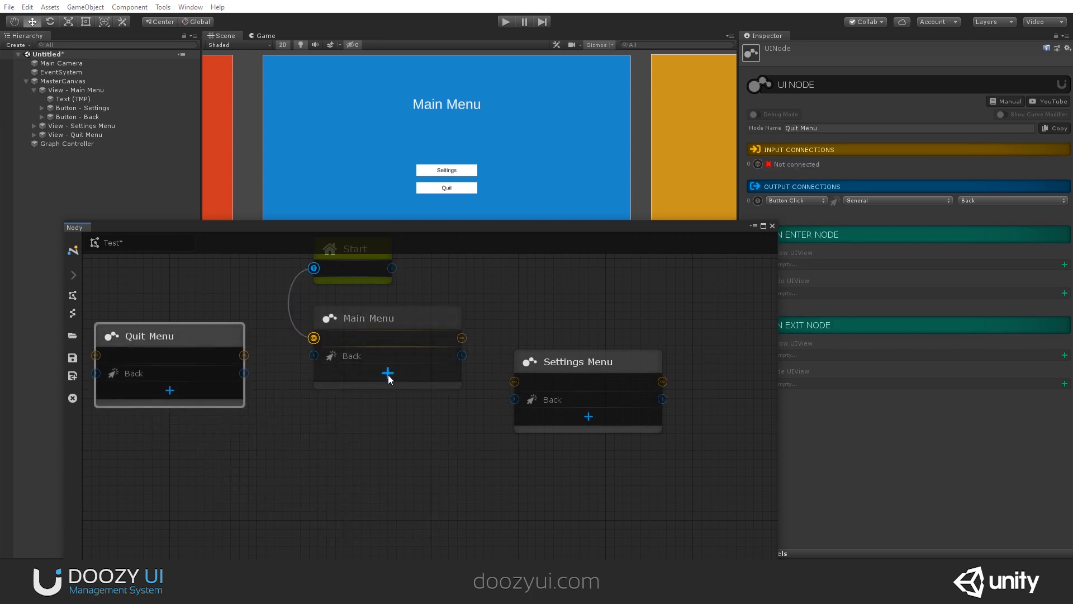
- Add a second output to the Main Menu node and reposition the Nody window to expose the node's connection settings
scroll(367, 379, up, 2)
click(415, 387)
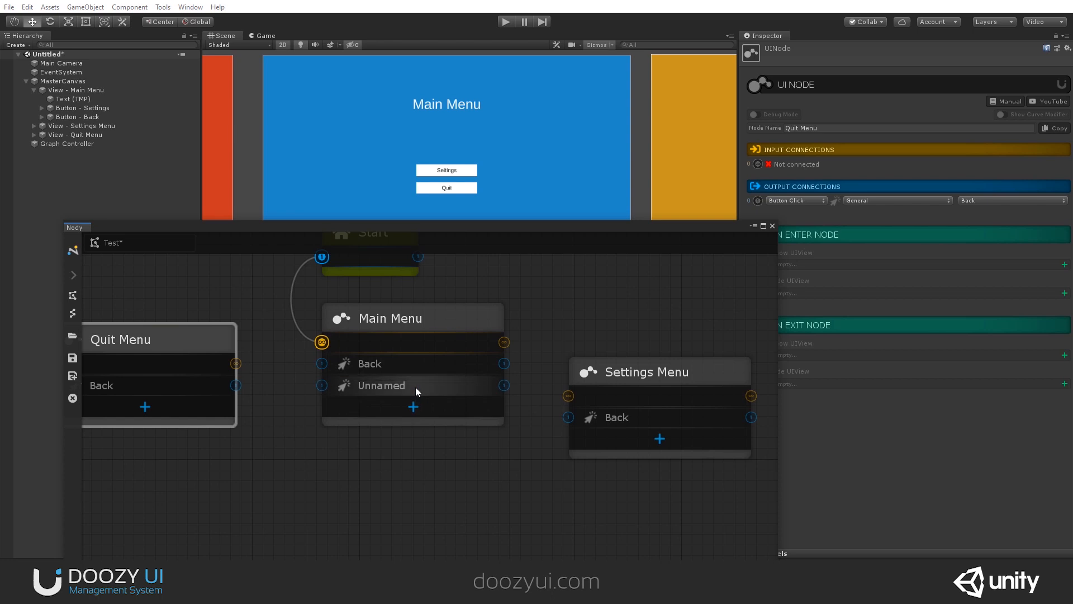
click(408, 318)
scroll(331, 384, up, 2)
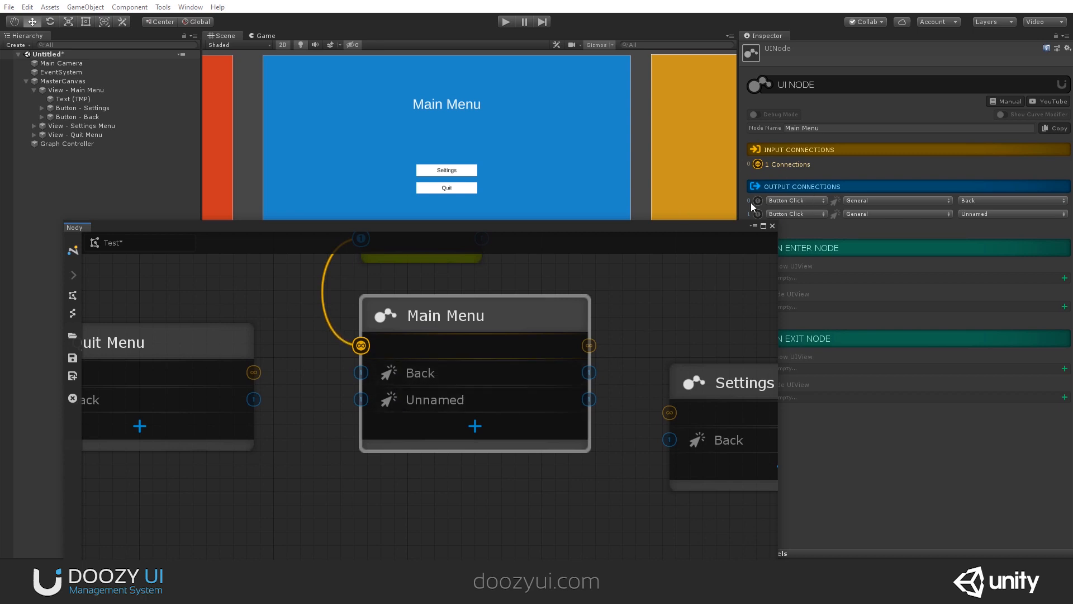
drag(683, 225, 641, 41)
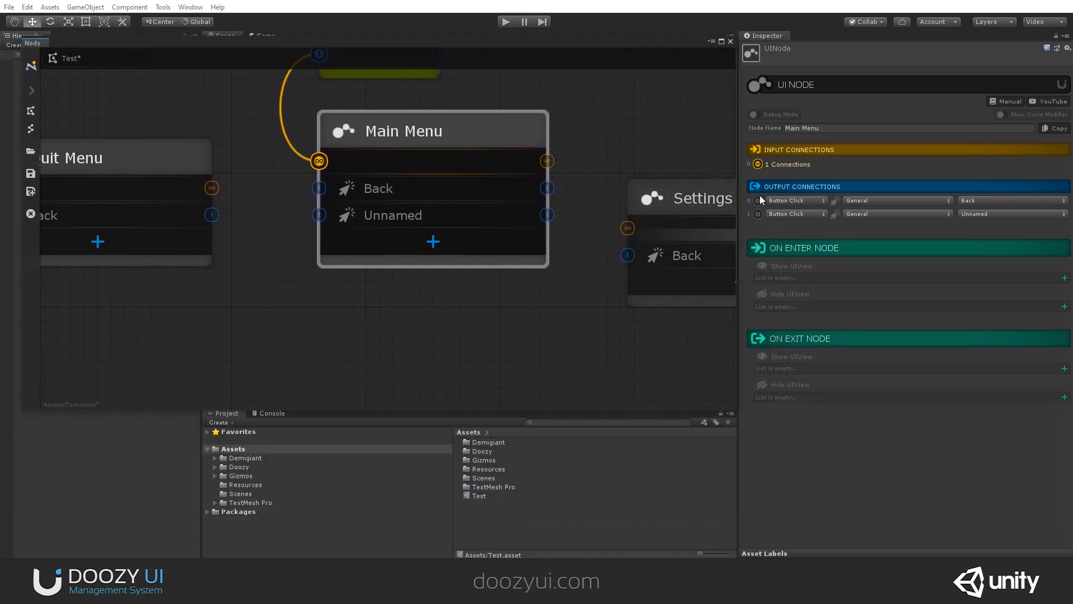
- Try the Button Double Click, Button Long Click, Game Event and Time Delay triggers on the Main Menu node's second output
click(803, 214)
click(814, 238)
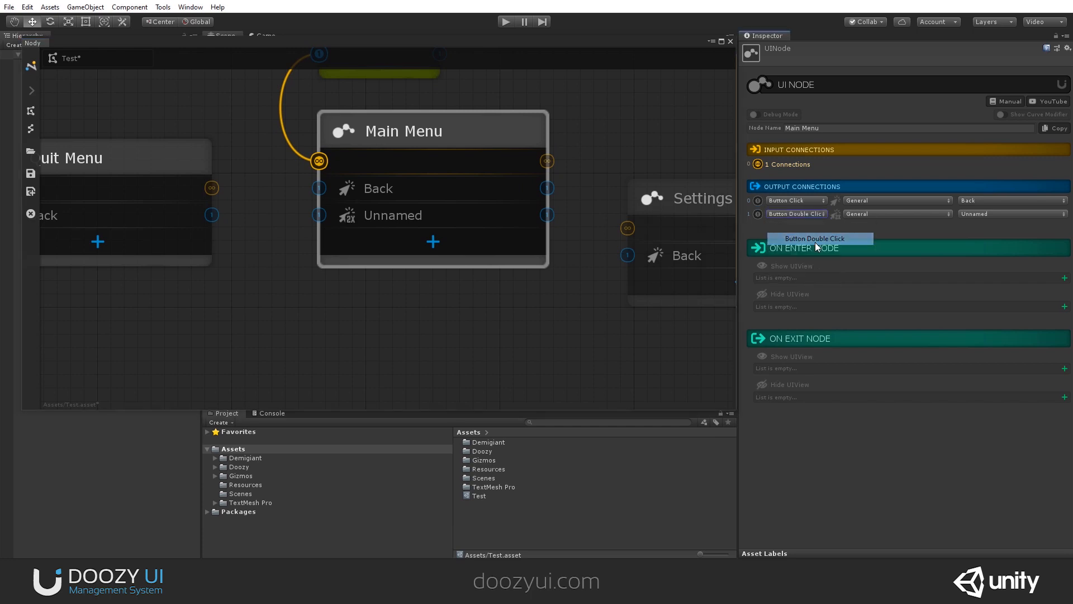
click(798, 214)
click(803, 250)
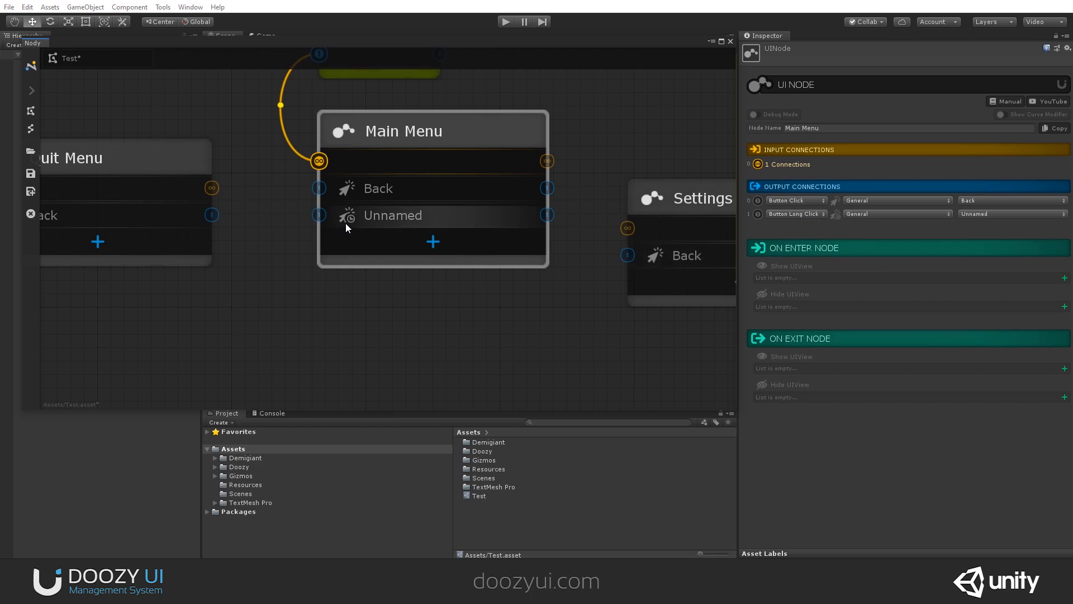
click(785, 217)
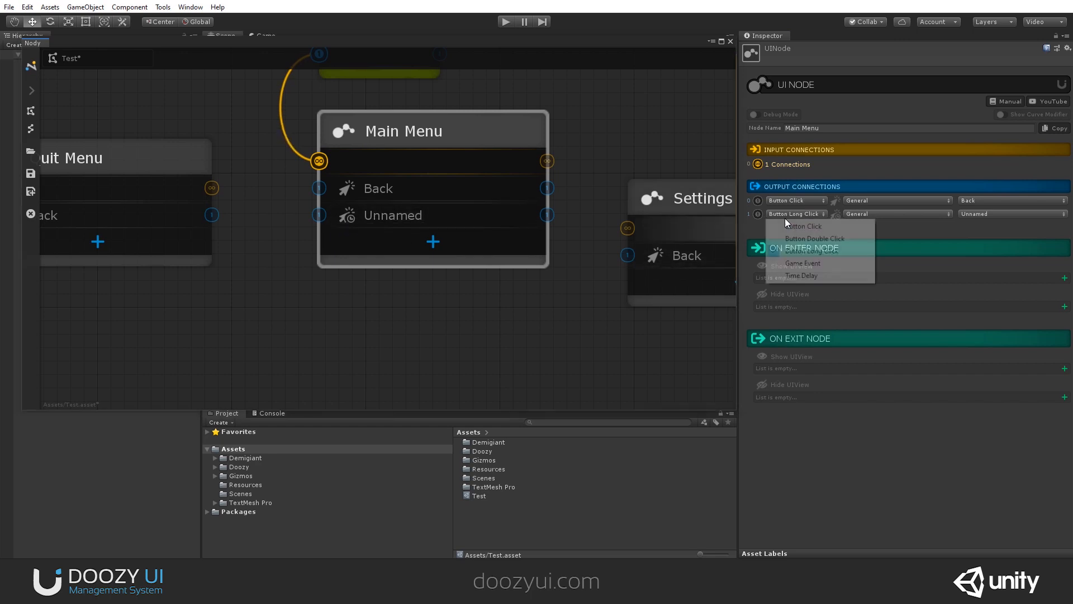
click(803, 263)
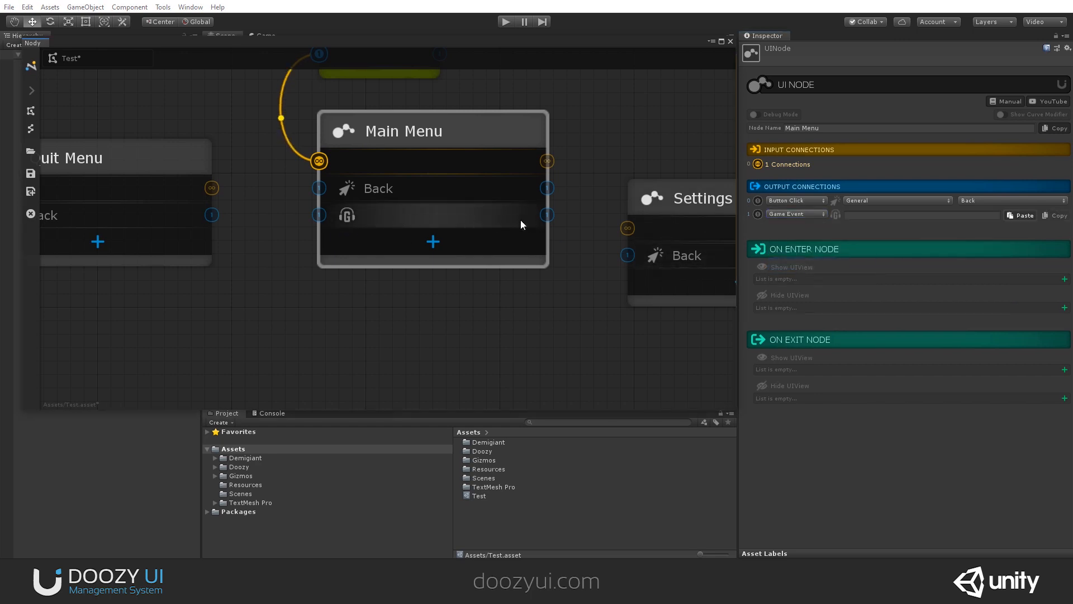
drag(548, 219, 582, 269)
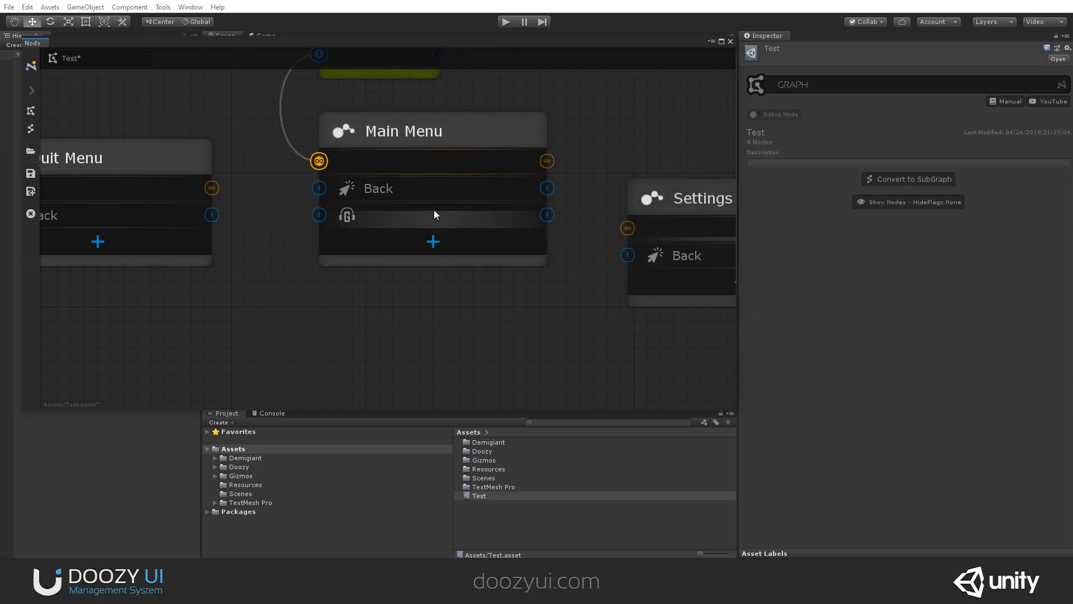
click(434, 213)
click(797, 214)
click(800, 275)
- Set the Main Menu node's second output to Button Click with category Test and button name Settings
click(782, 214)
click(783, 225)
click(866, 216)
click(872, 263)
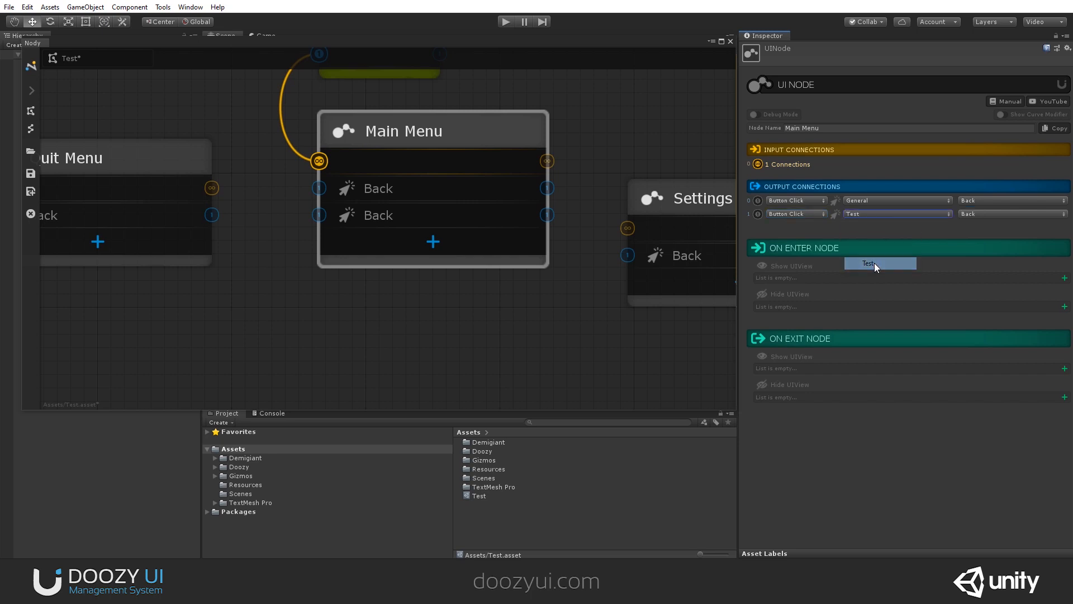
click(985, 215)
click(992, 255)
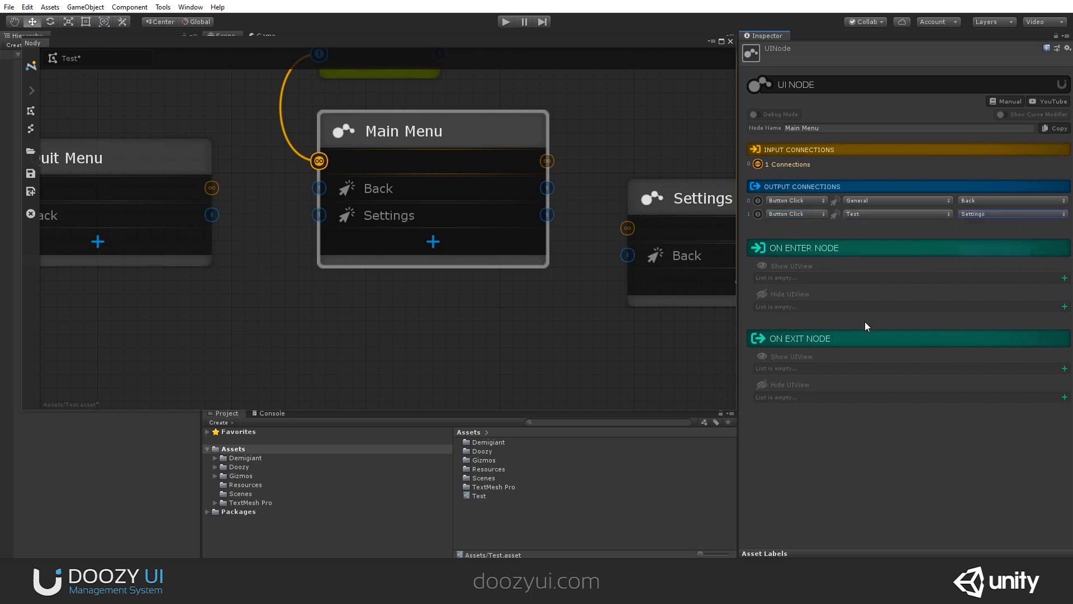
- Reveal the scene's menu views behind Nody, and connect the Main Menu node's Settings output to the Settings Menu node's input
drag(466, 35, 487, 310)
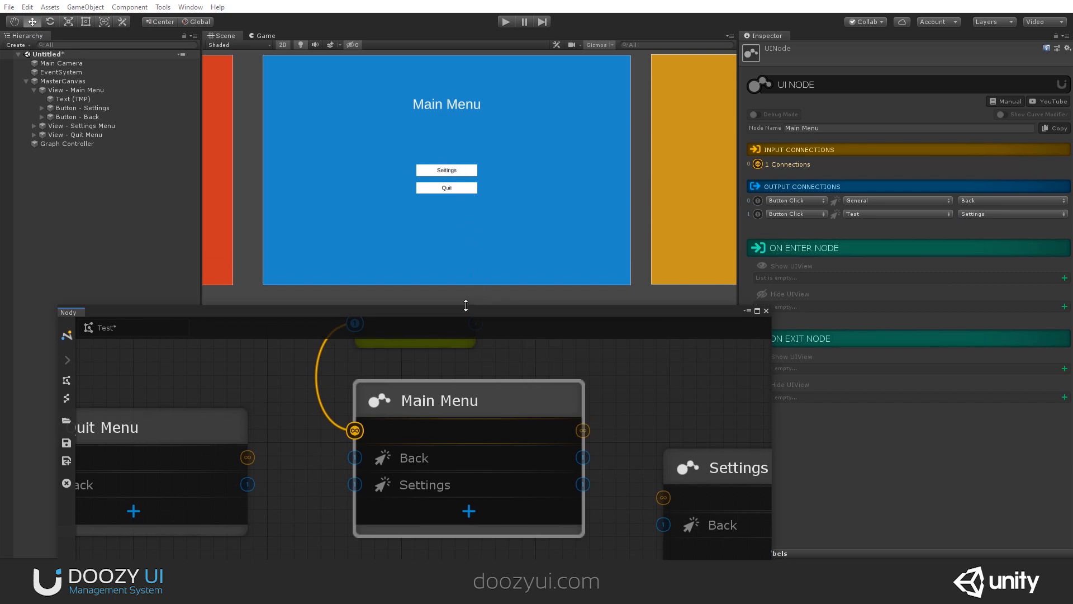
drag(440, 315, 368, 91)
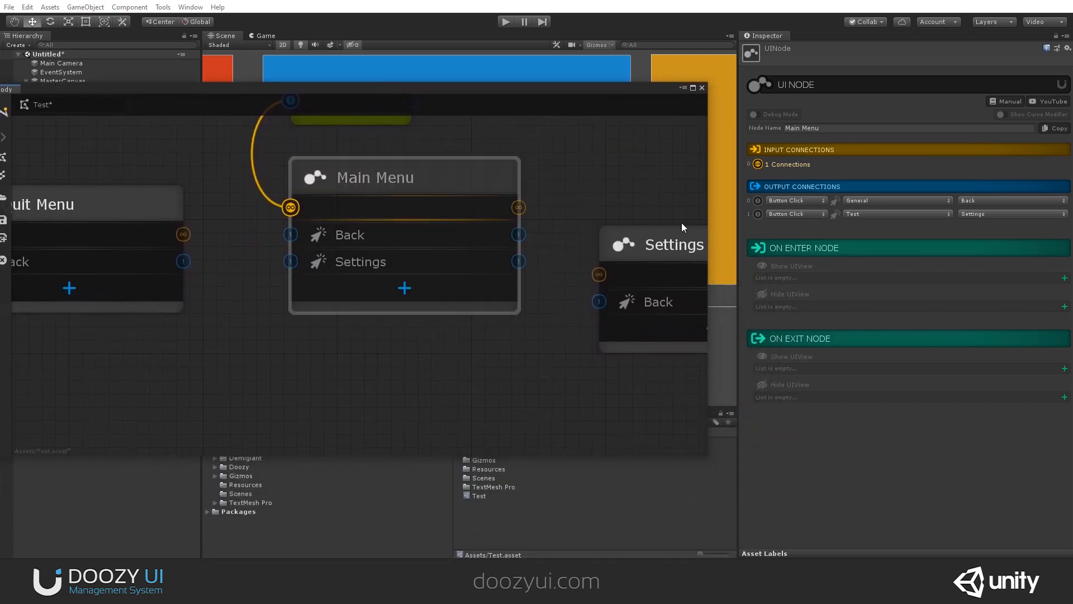
scroll(504, 226, down, 1)
middle_drag(457, 227, 226, 231)
middle_drag(320, 232, 290, 246)
drag(210, 260, 437, 278)
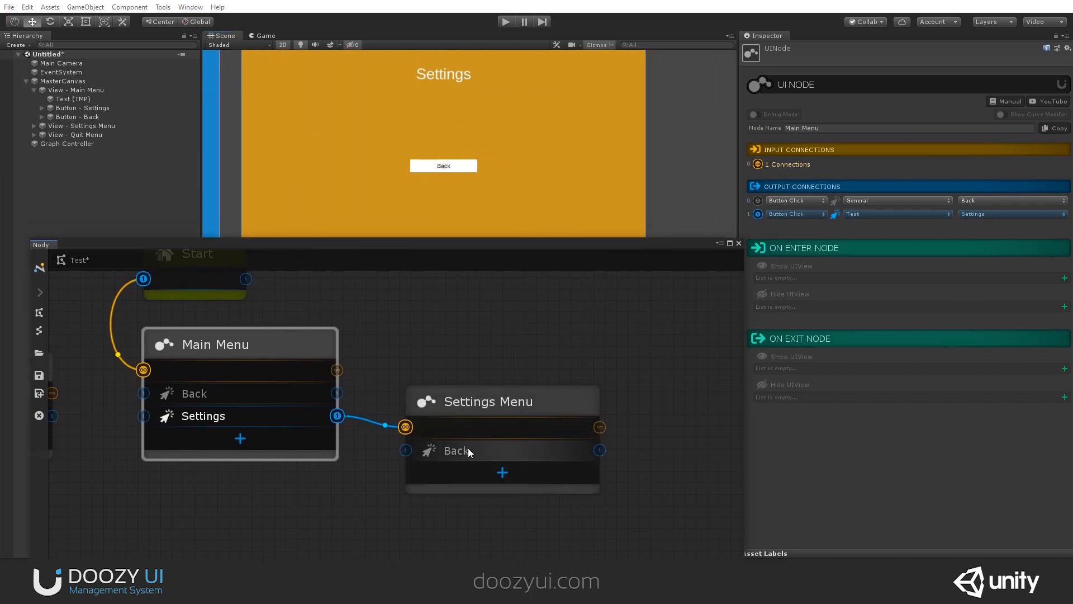
- Try connecting the Settings Menu node's Back output toward the Main Menu node and disconnect it
middle_drag(444, 166, 616, 166)
drag(405, 450, 300, 392)
right_click(404, 452)
click(420, 458)
middle_drag(408, 335, 451, 305)
scroll(519, 381, up, 3)
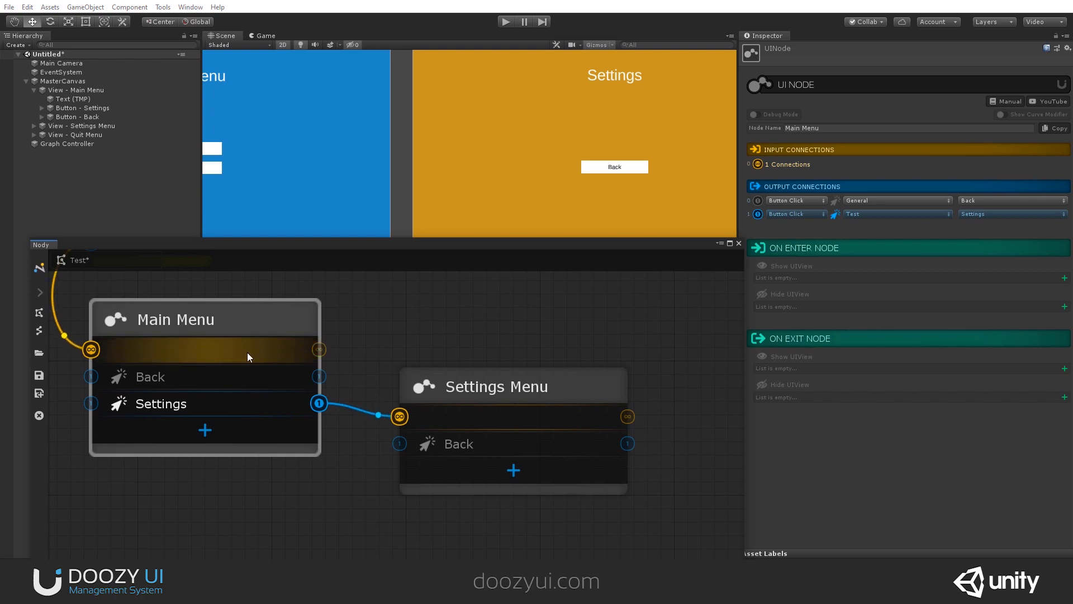
drag(242, 355, 403, 313)
drag(399, 444, 352, 473)
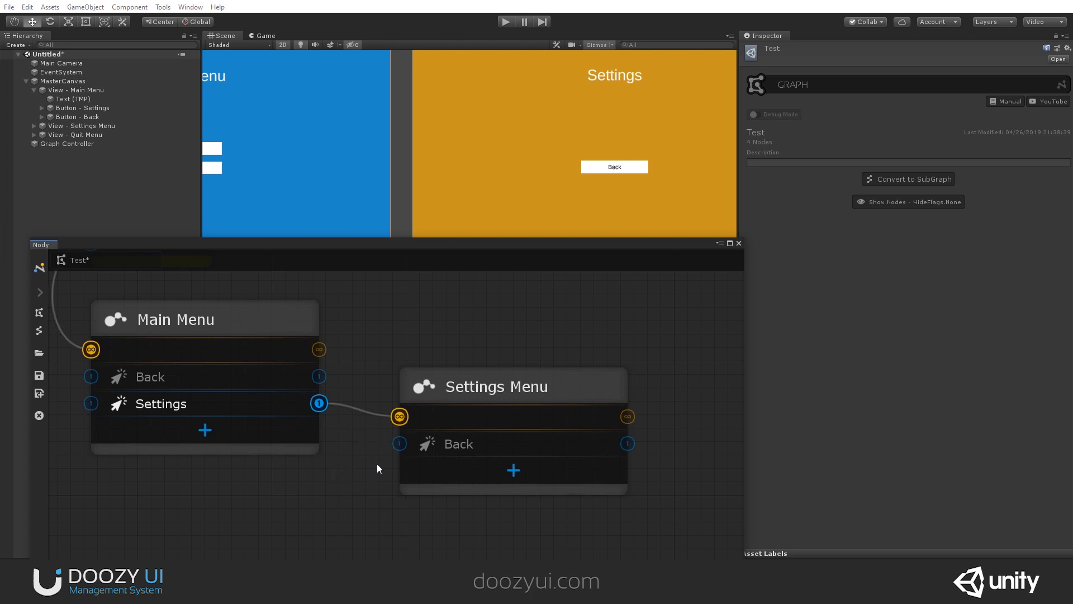
- Connect the Settings Menu node's Back output to the Main Menu node's input and adjust the Settings Menu node's position
drag(491, 444, 264, 358)
mouse_move(263, 353)
mouse_down()
mouse_move(252, 432)
mouse_move(257, 354)
mouse_up()
drag(478, 387, 505, 373)
scroll(385, 427, down, 3)
middle_drag(378, 437, 430, 449)
scroll(524, 351, up, 5)
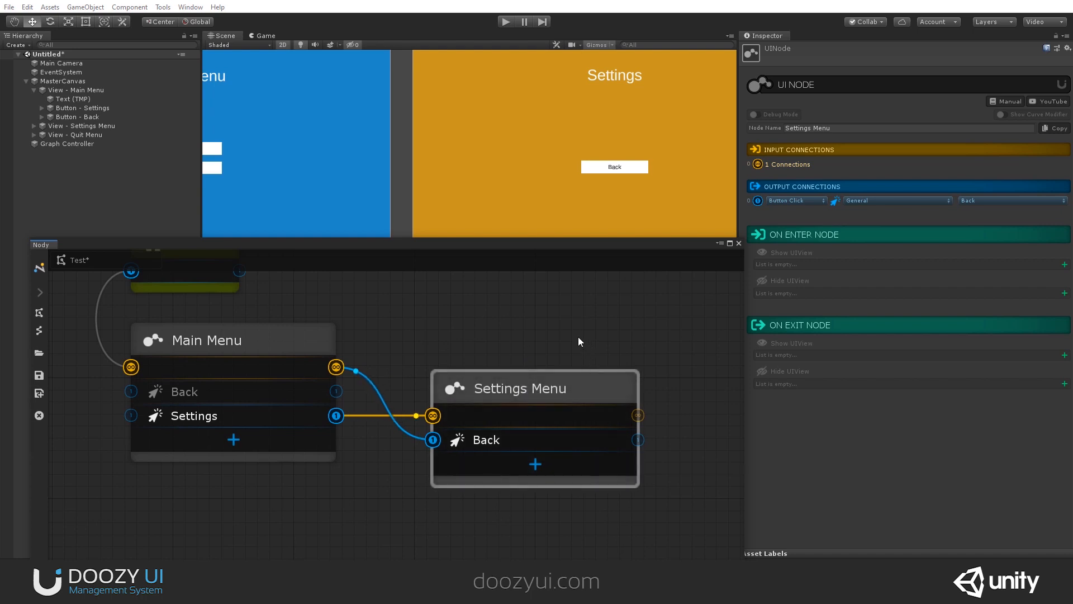
- Disconnect the Settings Menu node's Back output from the Main Menu node, and undo the disconnection
right_click(336, 366)
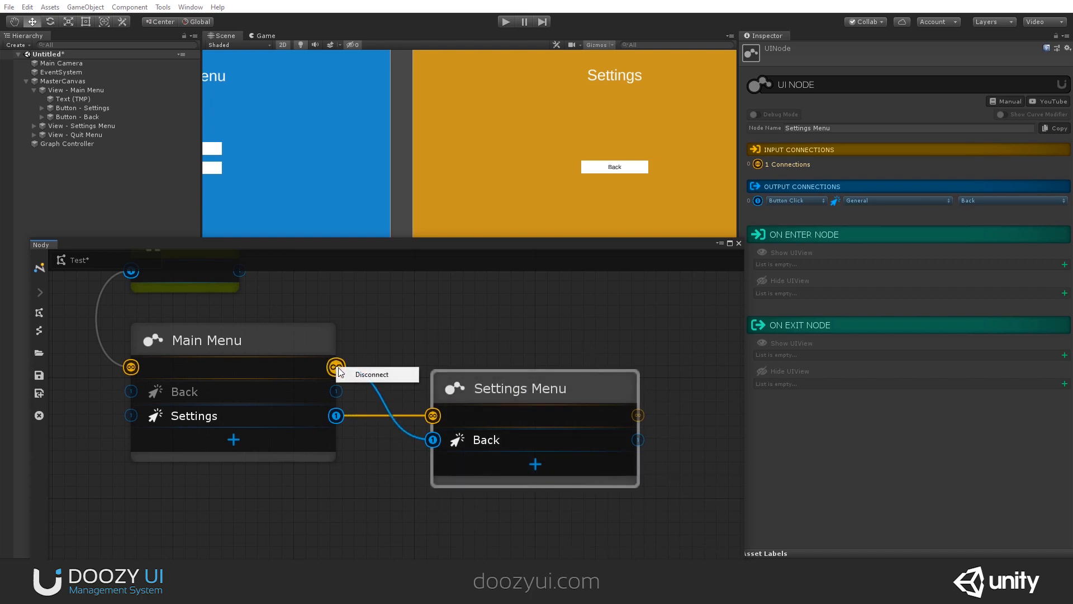
click(423, 327)
right_click(432, 439)
click(453, 447)
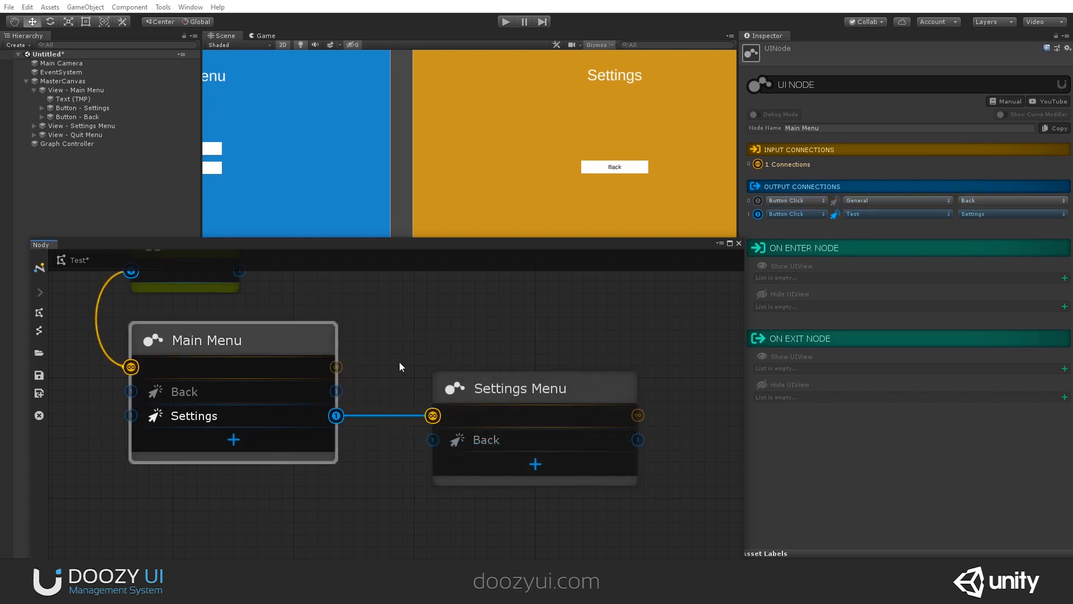
key(ctrl+z)
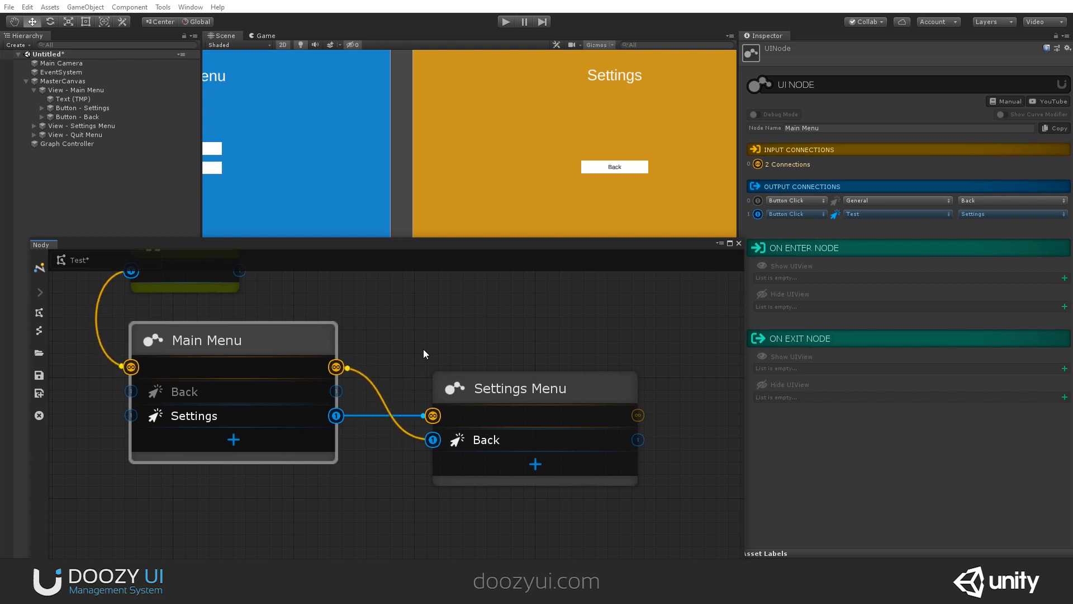
- Remove and redraw the Settings Menu node's Back connection to Main Menu, and delete the Main Menu node's Settings output
key(alt)
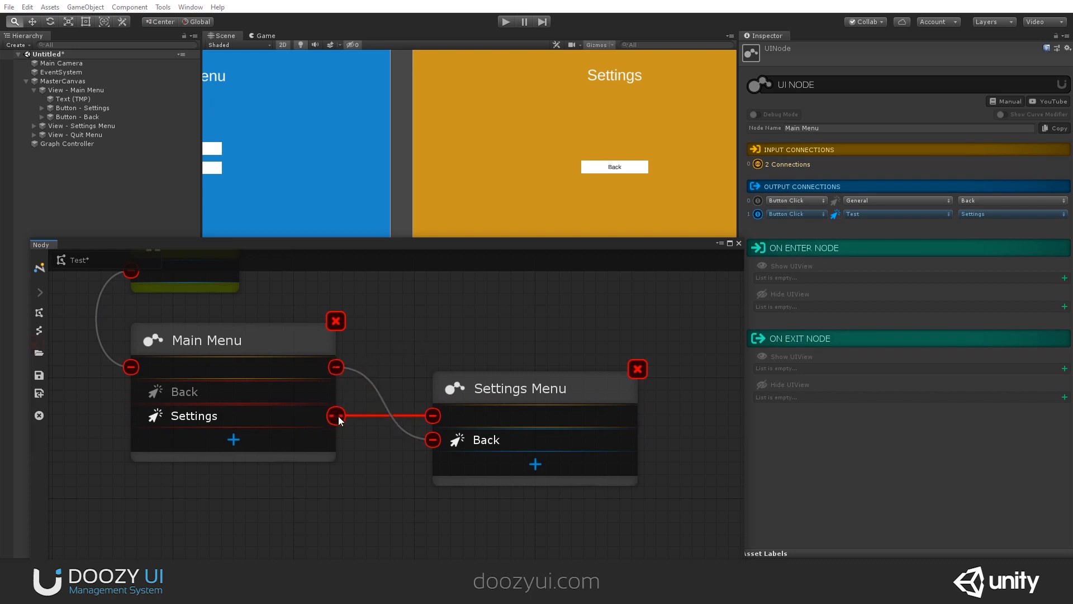
click(429, 442)
drag(428, 441, 336, 367)
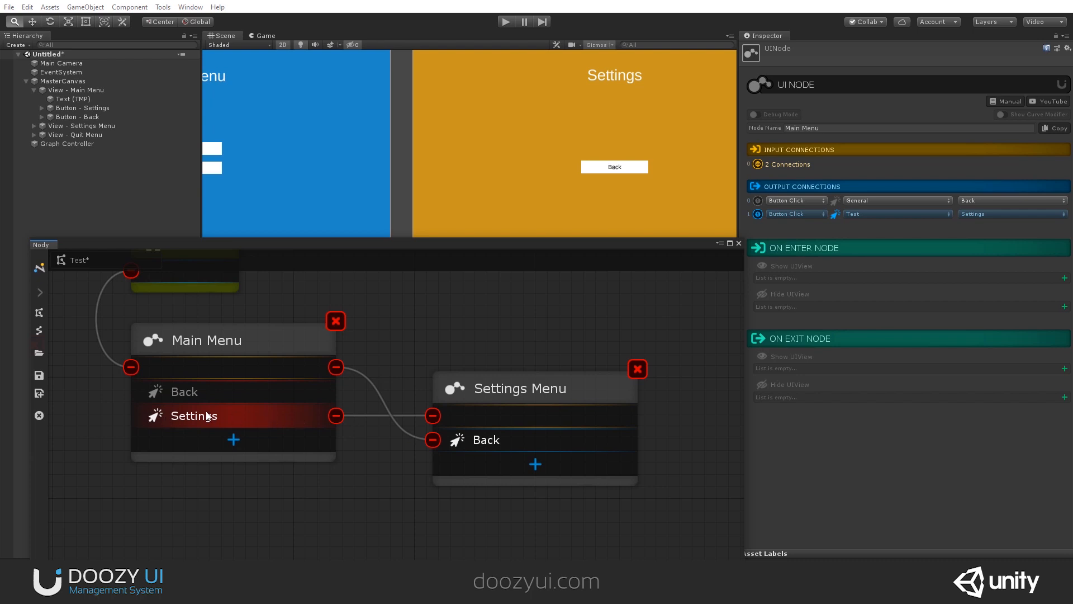
alt+click(252, 417)
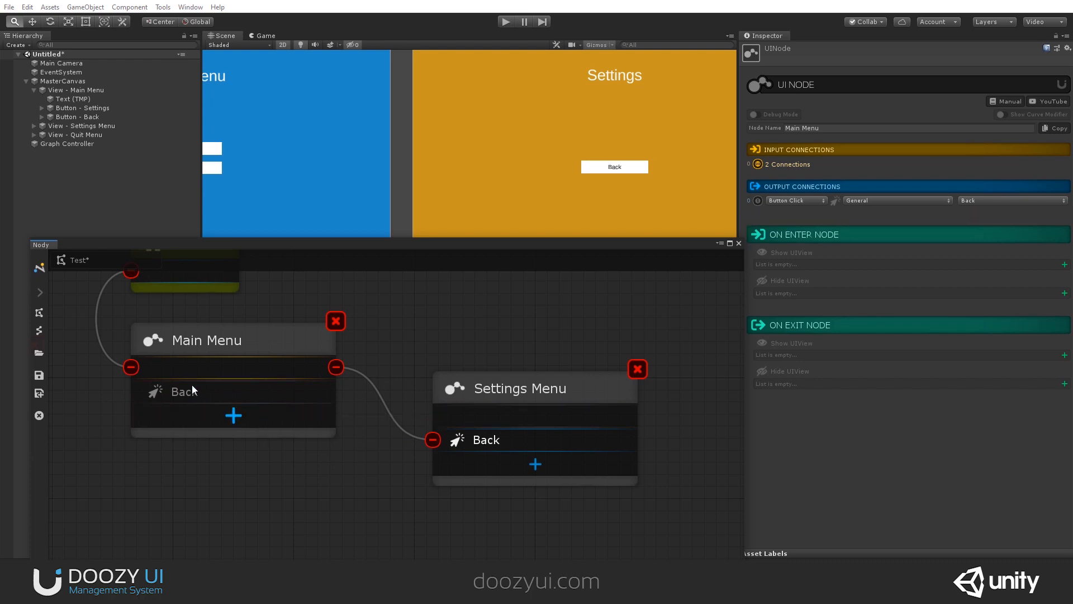
- Undo the removal of the Main Menu node's Settings output, and try deleting the Main Menu node before restoring it
key(ctrl+z)
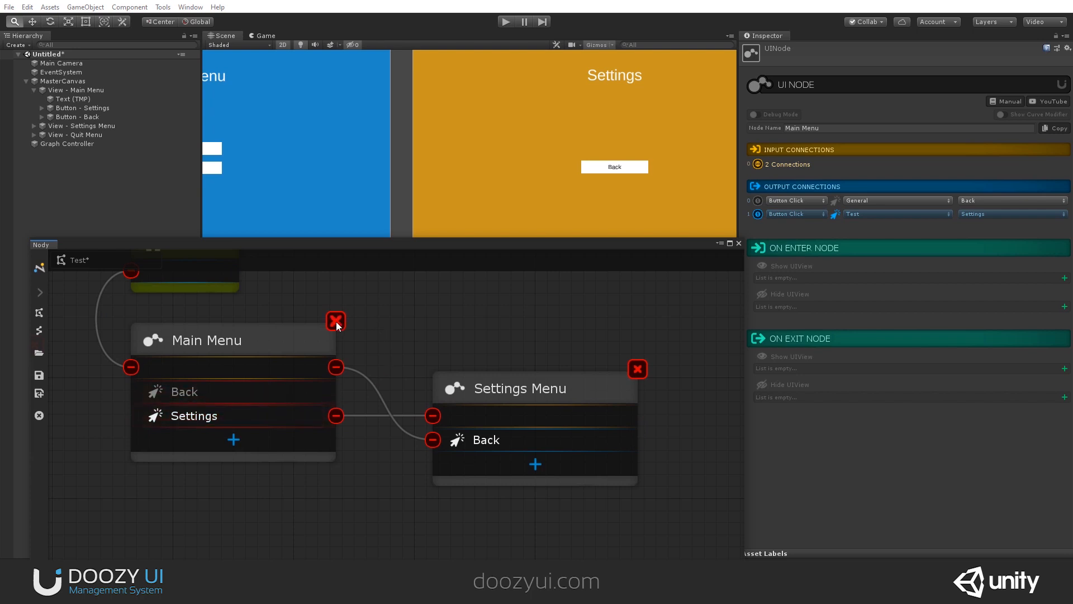
alt+click(336, 321)
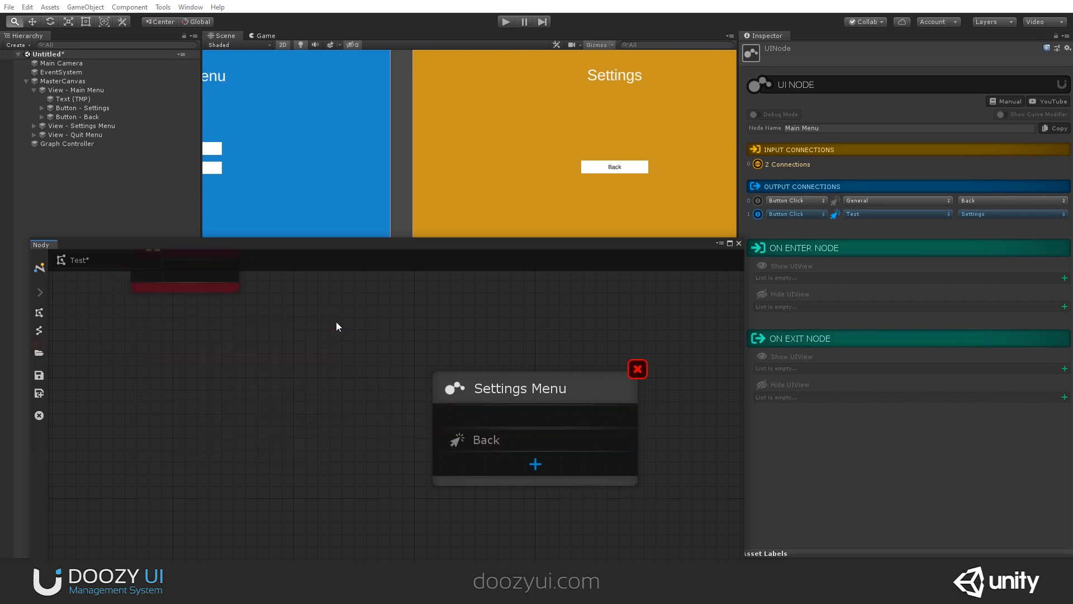
key(ctrl+z)
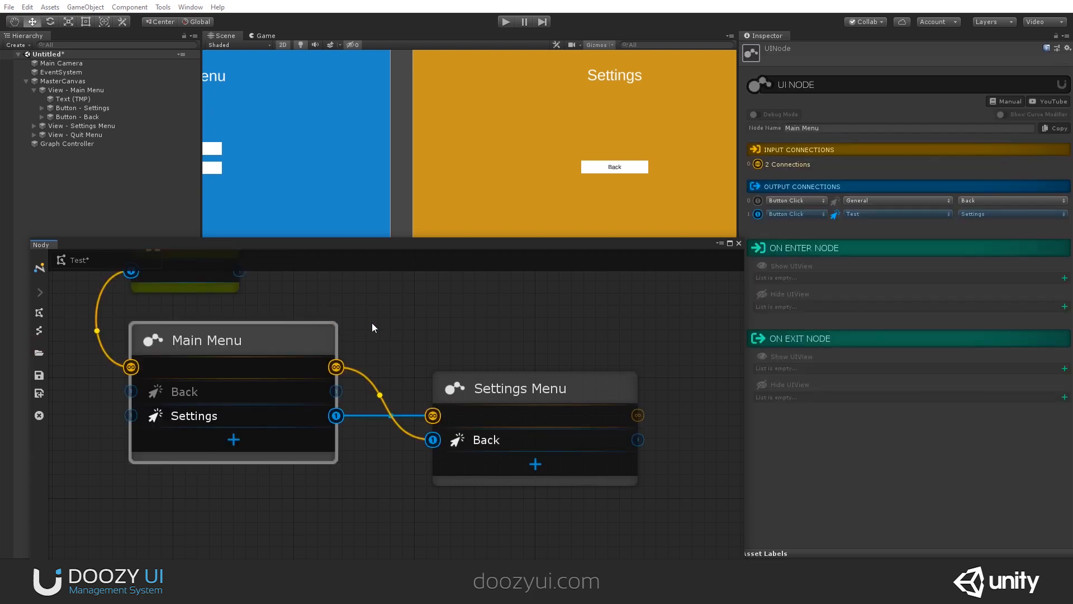
- Check the available actions for the Main Menu node and its Settings output, and center the graph view on the node
right_click(263, 341)
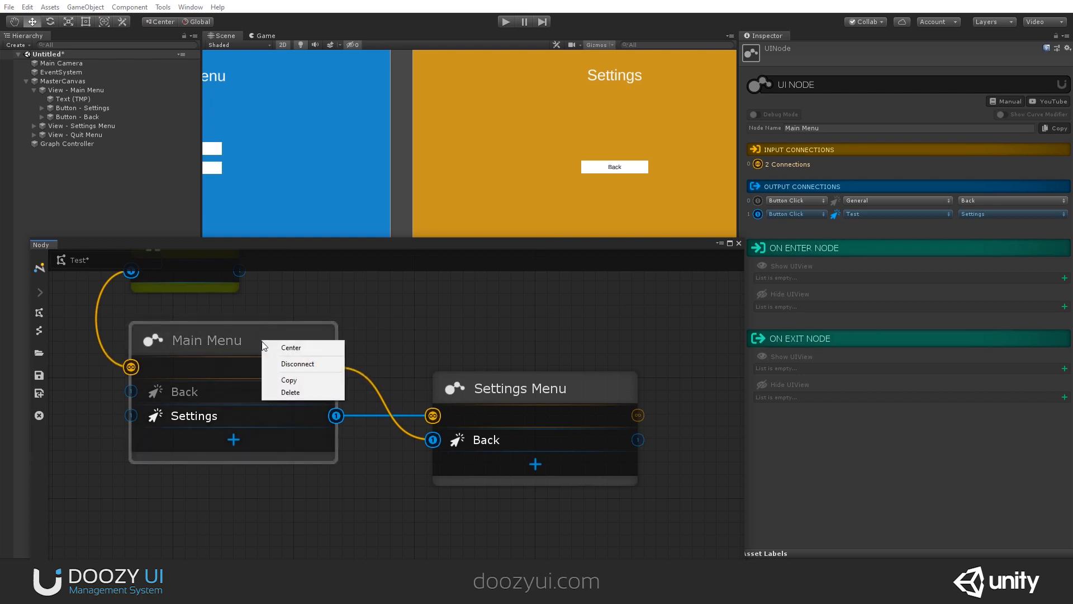
click(236, 414)
right_click(236, 414)
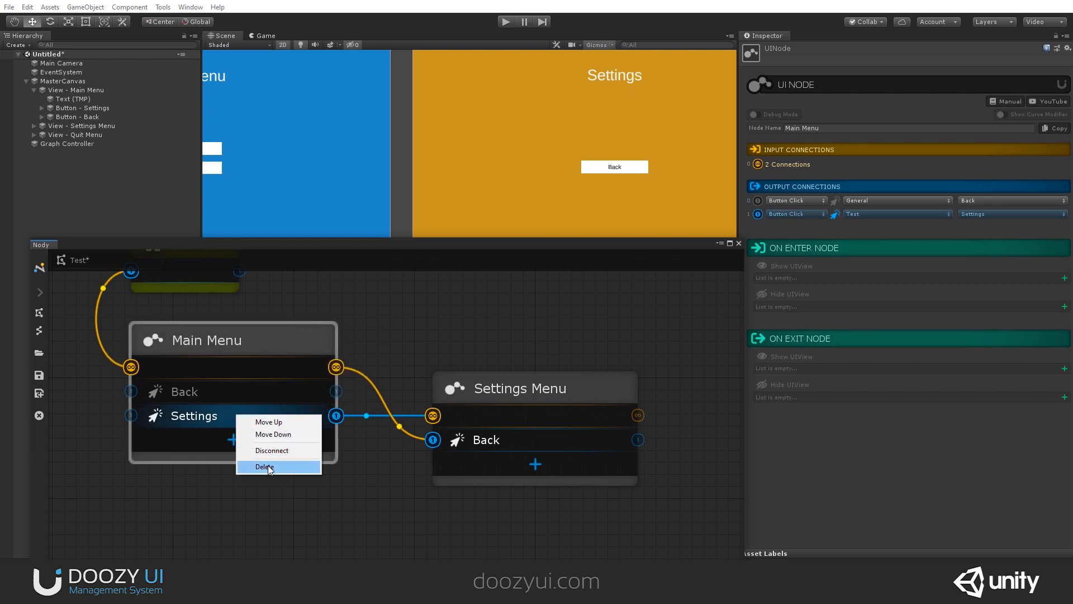
click(274, 331)
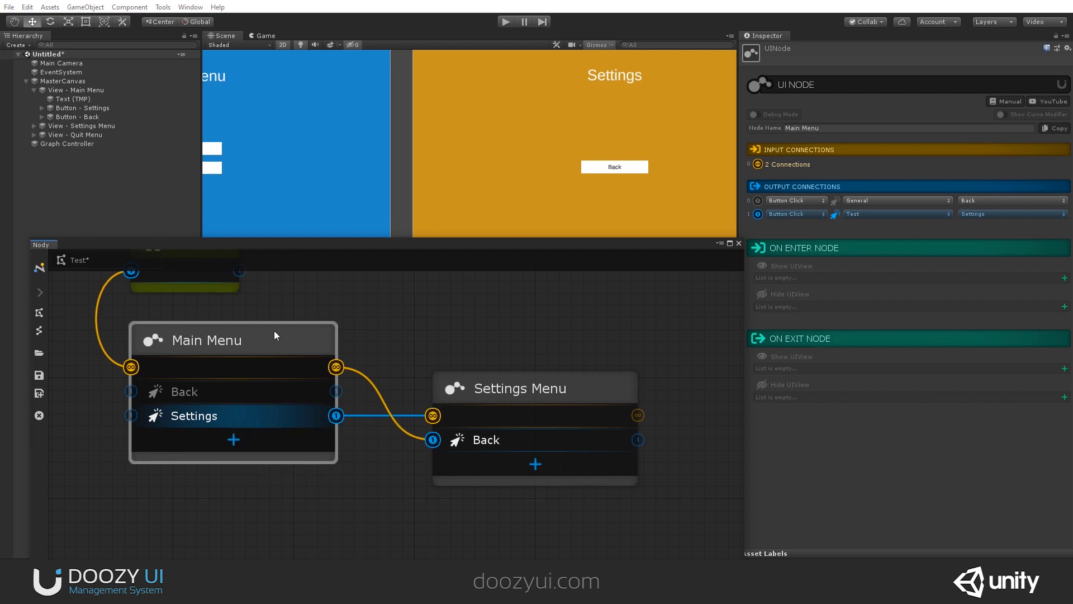
click(303, 333)
scroll(234, 334, up, 1)
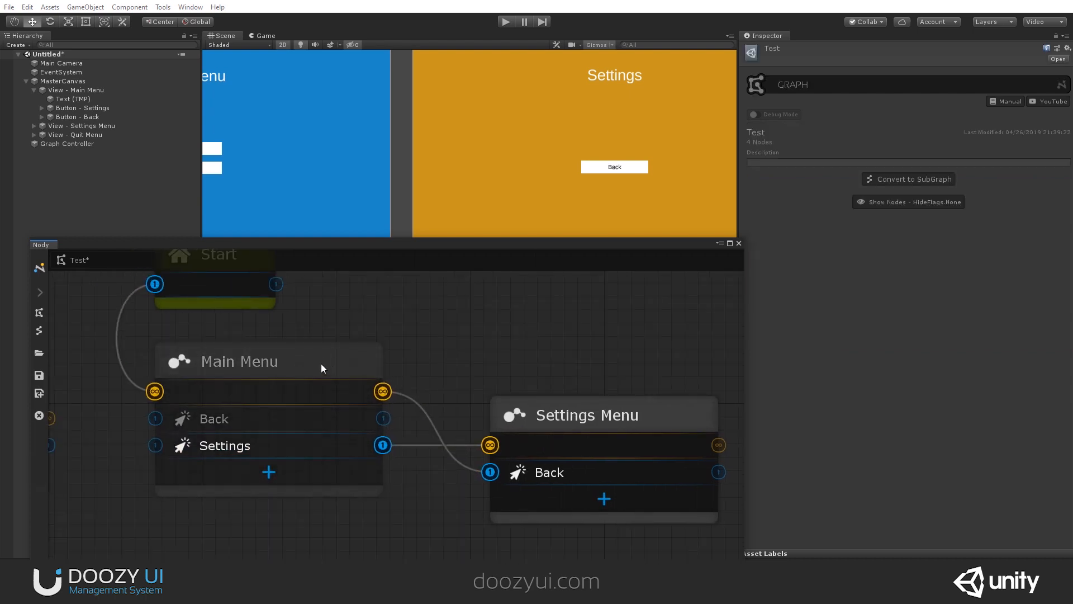
right_click(321, 368)
click(343, 369)
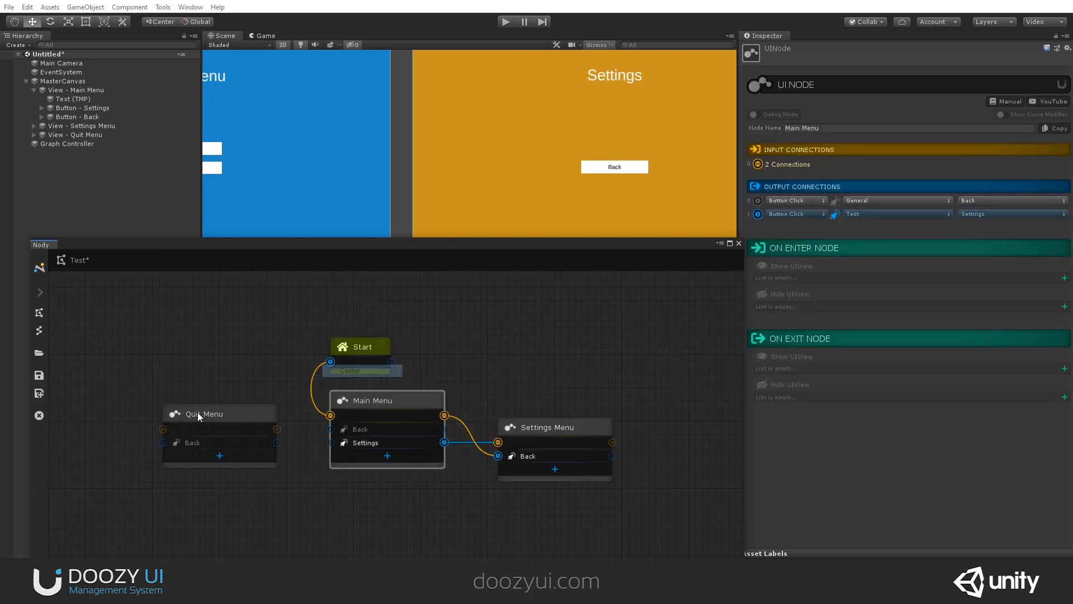
- Try disconnecting the Main Menu node from all its connections, and undo the disconnection
scroll(393, 409, up, 3)
right_click(415, 409)
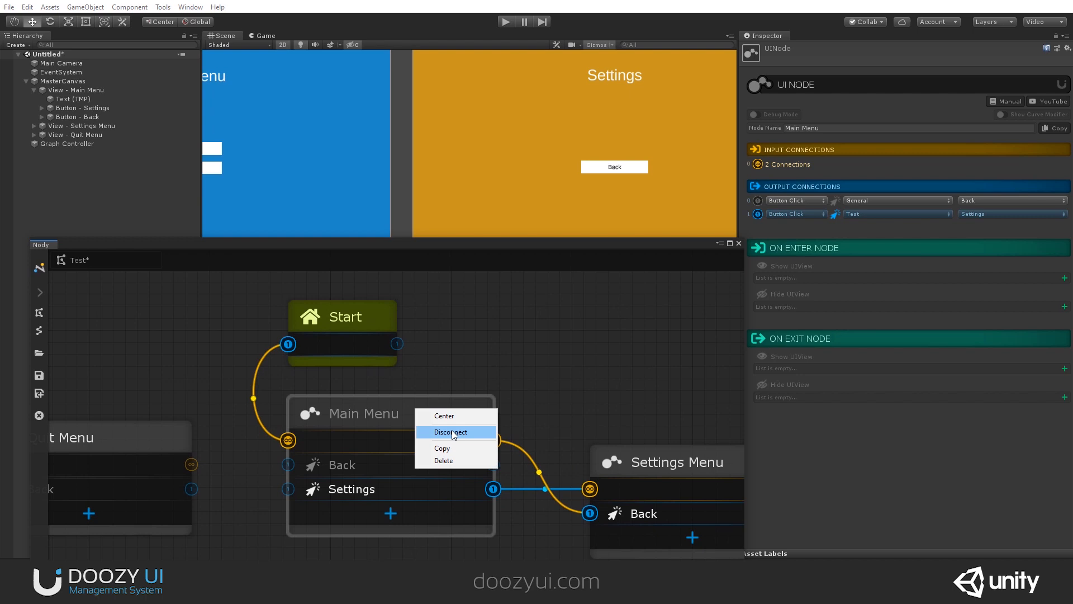
click(451, 430)
click(437, 411)
right_click(429, 414)
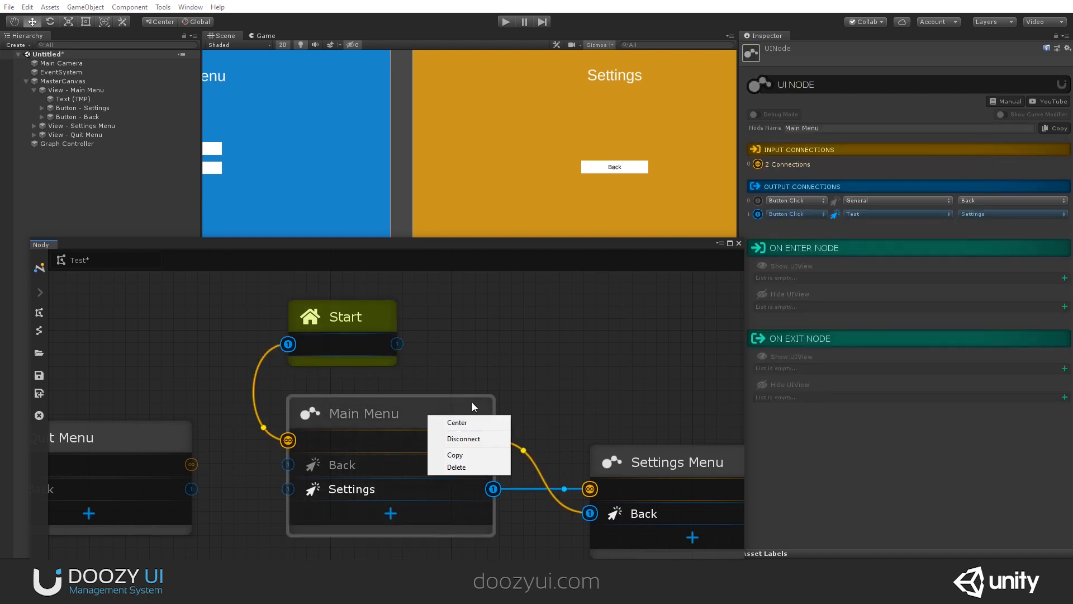
click(481, 439)
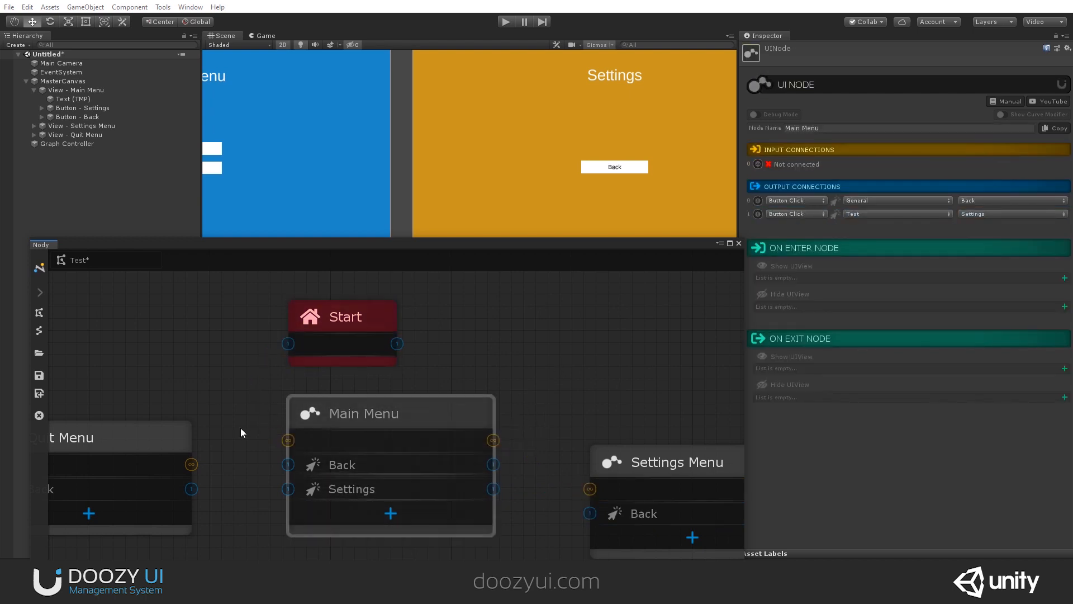
key(ctrl+z)
- Copy the Main Menu node, paste a duplicate above the Settings Menu node, and delete the duplicate
right_click(339, 401)
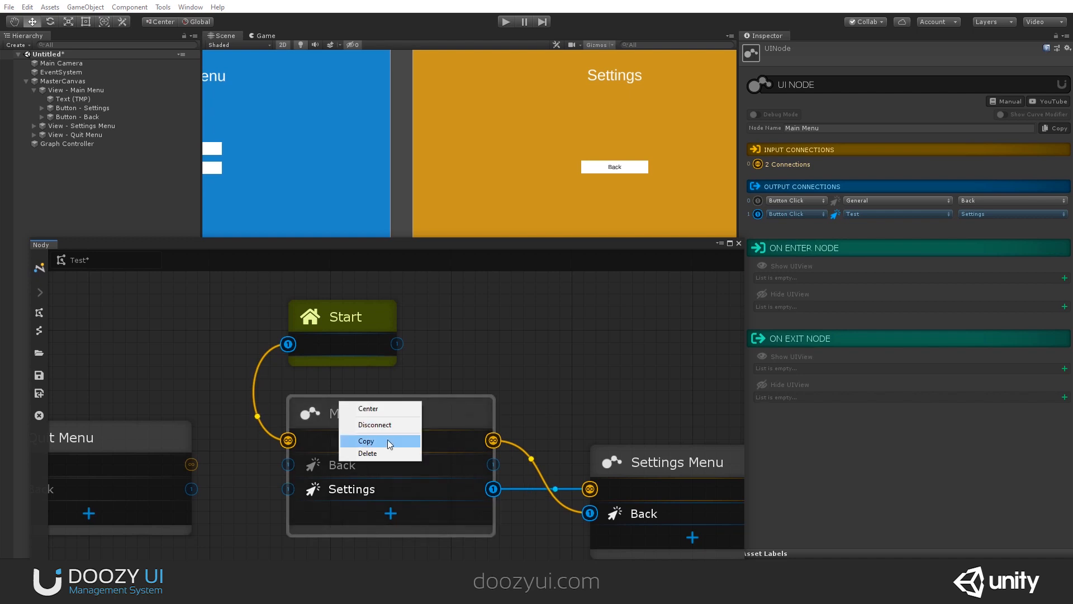
click(389, 445)
middle_drag(510, 377, 167, 429)
right_click(396, 317)
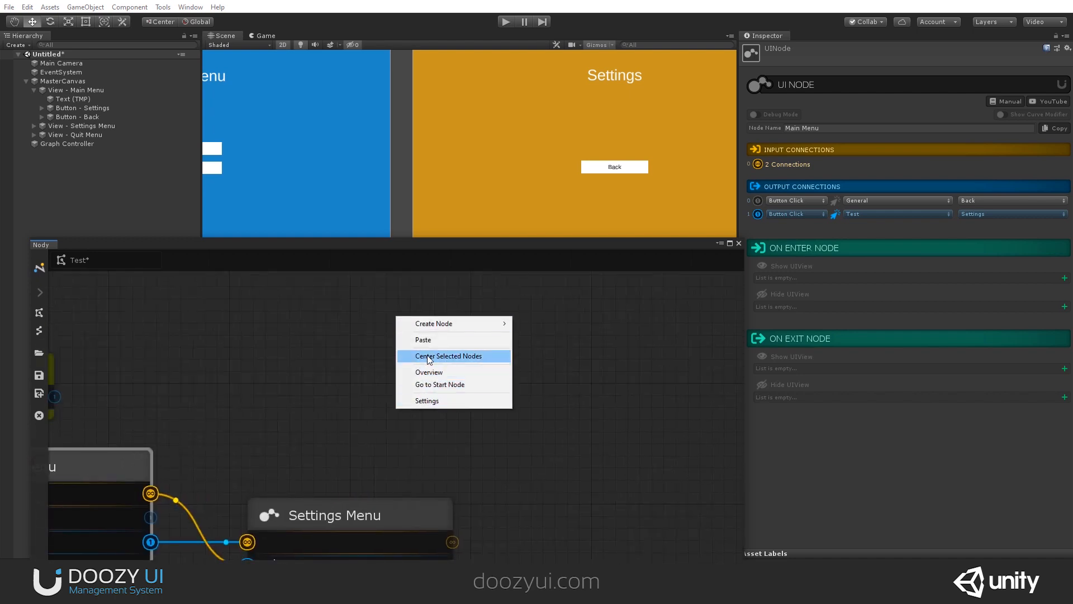
click(419, 339)
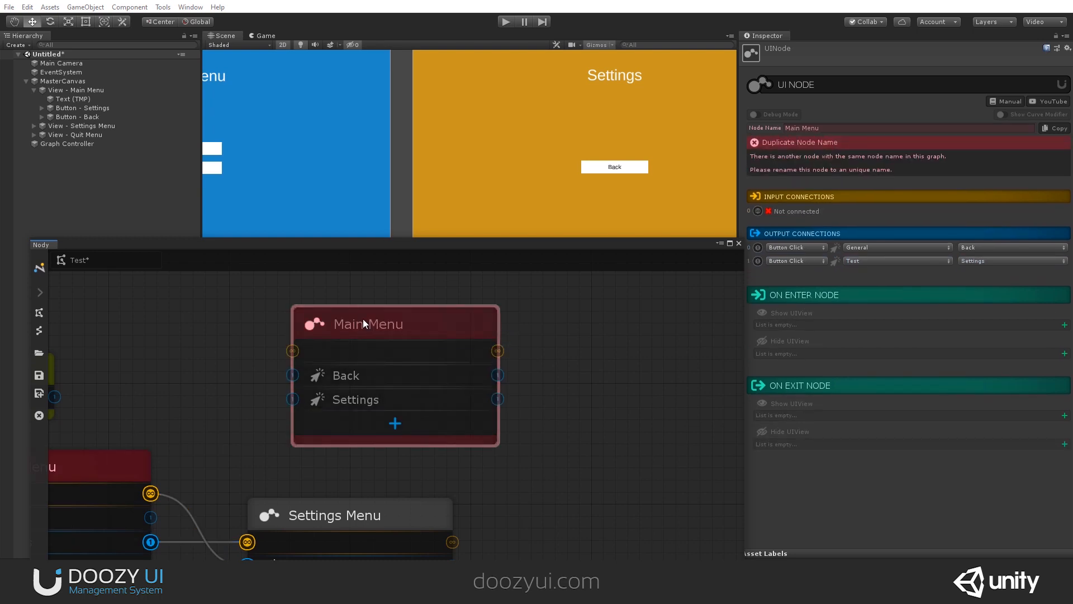
key(Delete)
middle_drag(159, 420, 544, 302)
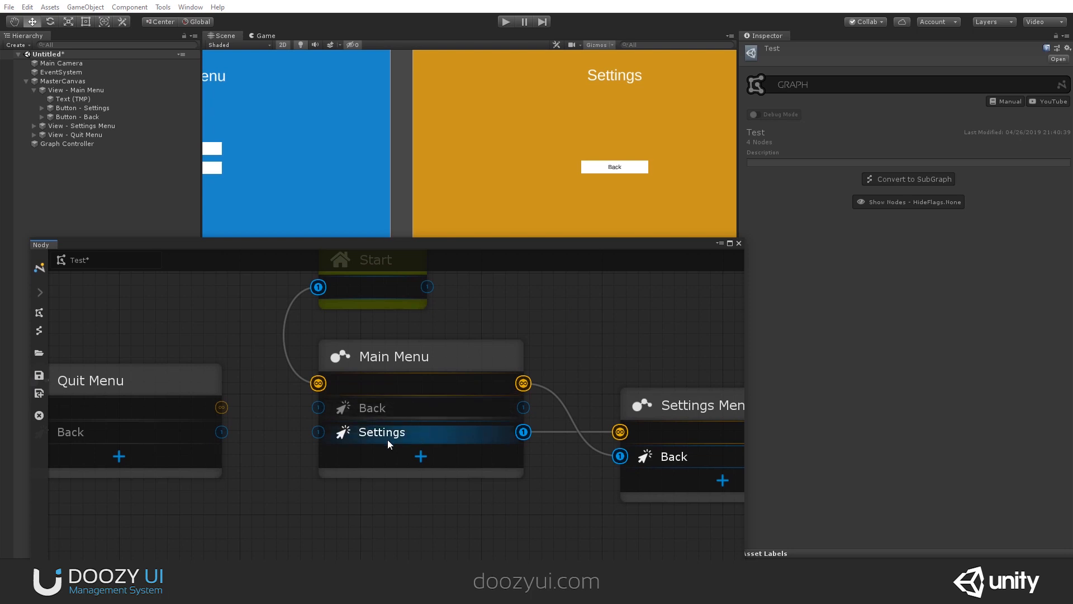
- Reorder the Main Menu node's Settings output above Back, and move it down to its original place
right_click(420, 432)
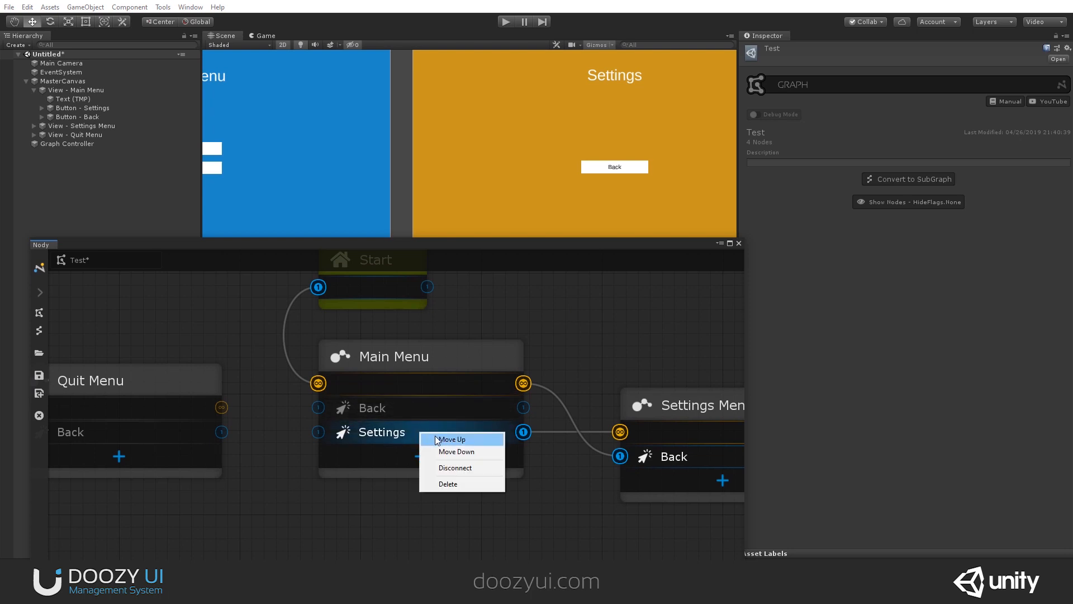
click(436, 437)
right_click(430, 415)
click(445, 432)
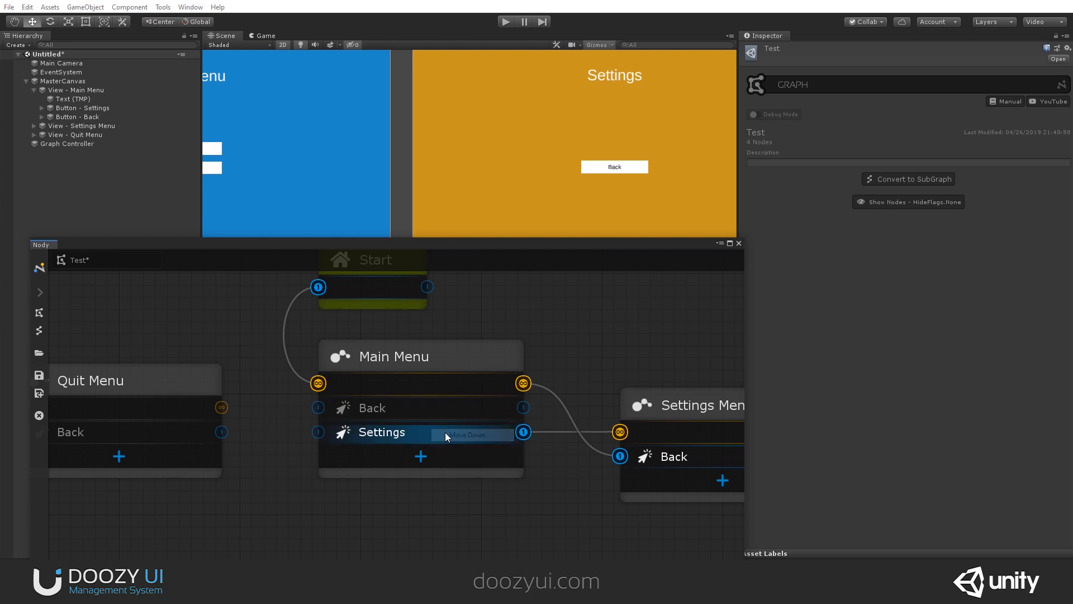
- Try disconnecting the Main Menu node's Settings output and deleting it, undoing each change
right_click(433, 434)
click(472, 470)
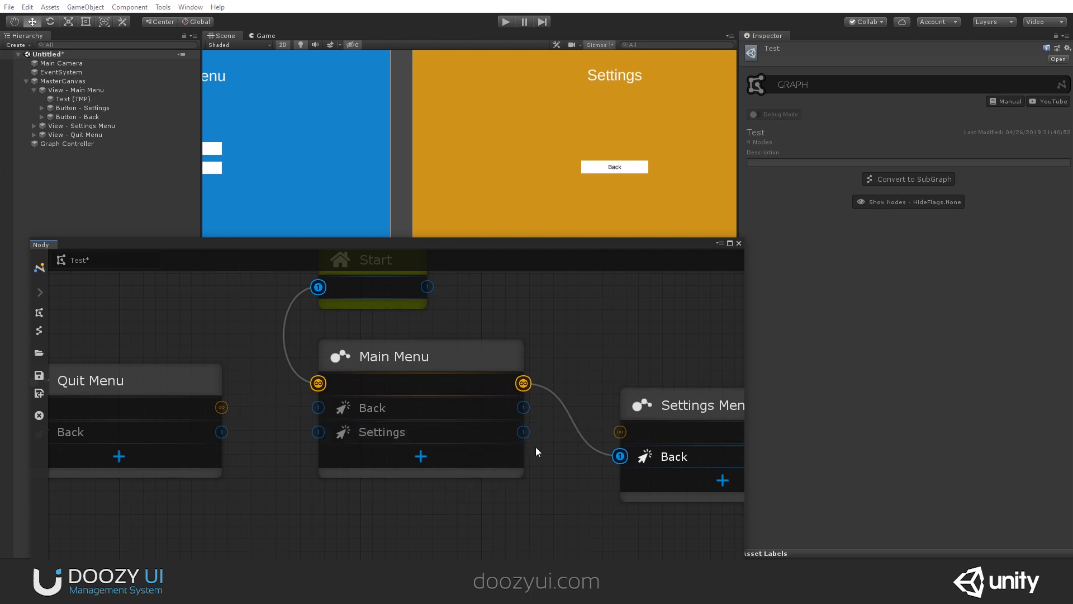
key(ctrl+z)
right_click(451, 432)
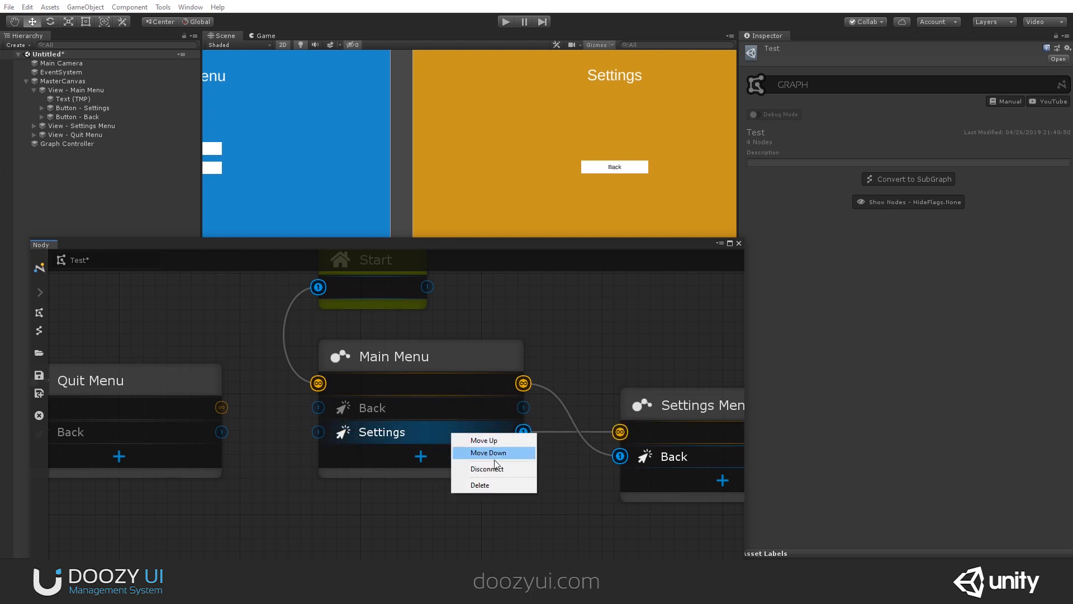
click(497, 485)
key(ctrl+z)
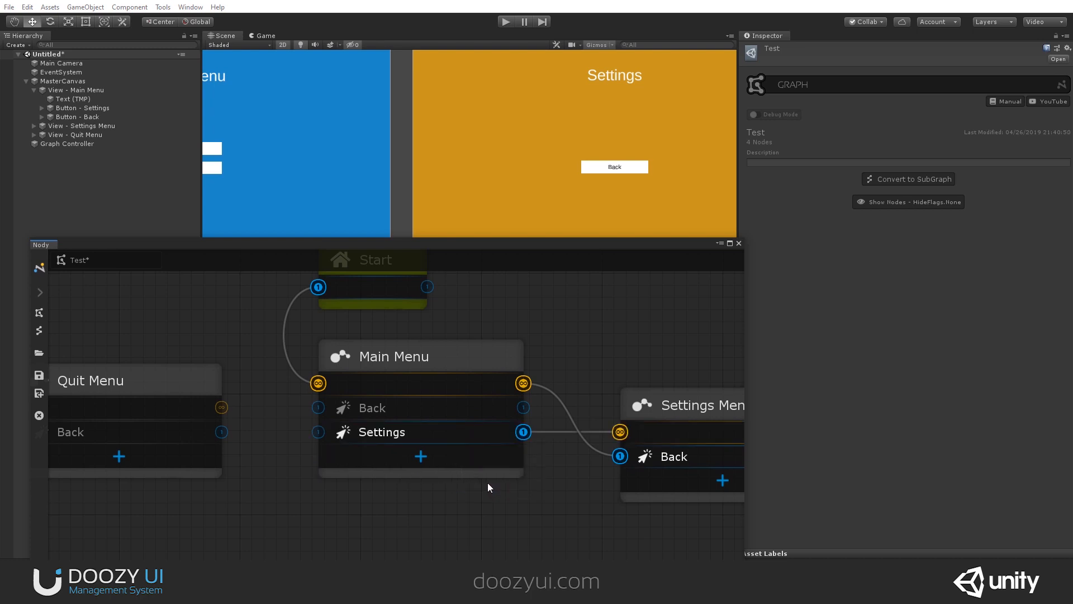
key(alt)
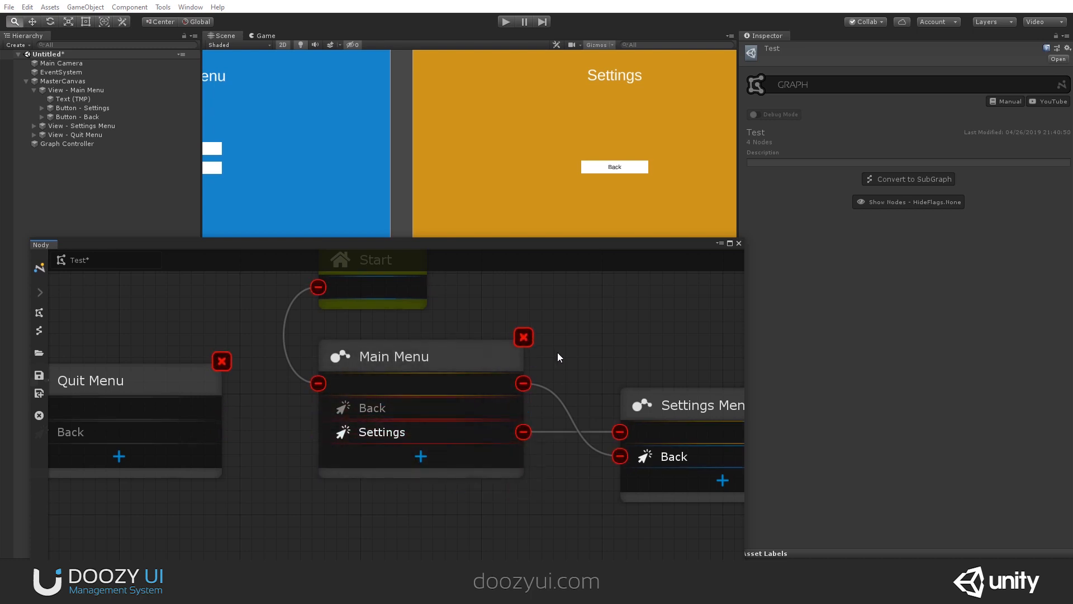
- Move the Settings Menu node slightly up and closer to the Main Menu node, and inspect both nodes' connections
middle_drag(533, 345, 406, 340)
click(524, 391)
drag(527, 394, 517, 370)
click(361, 352)
middle_drag(434, 340, 497, 345)
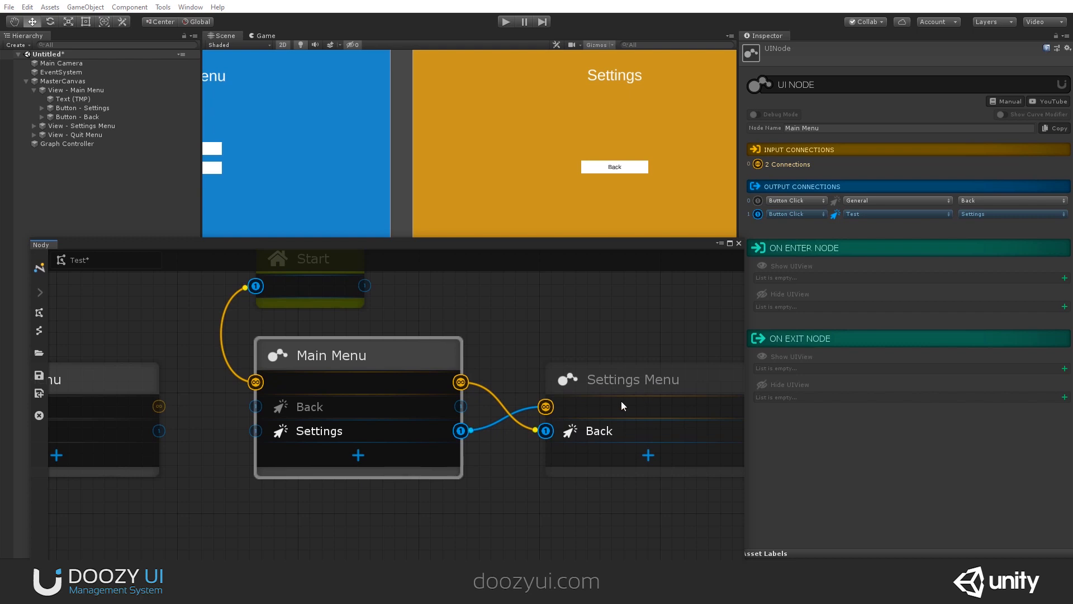
click(597, 381)
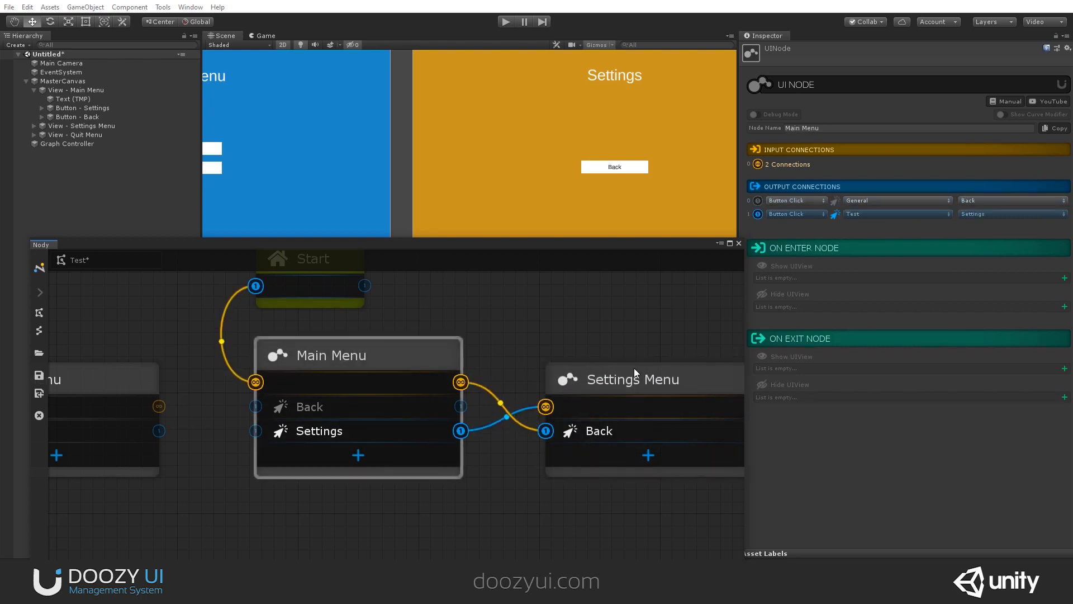
click(387, 365)
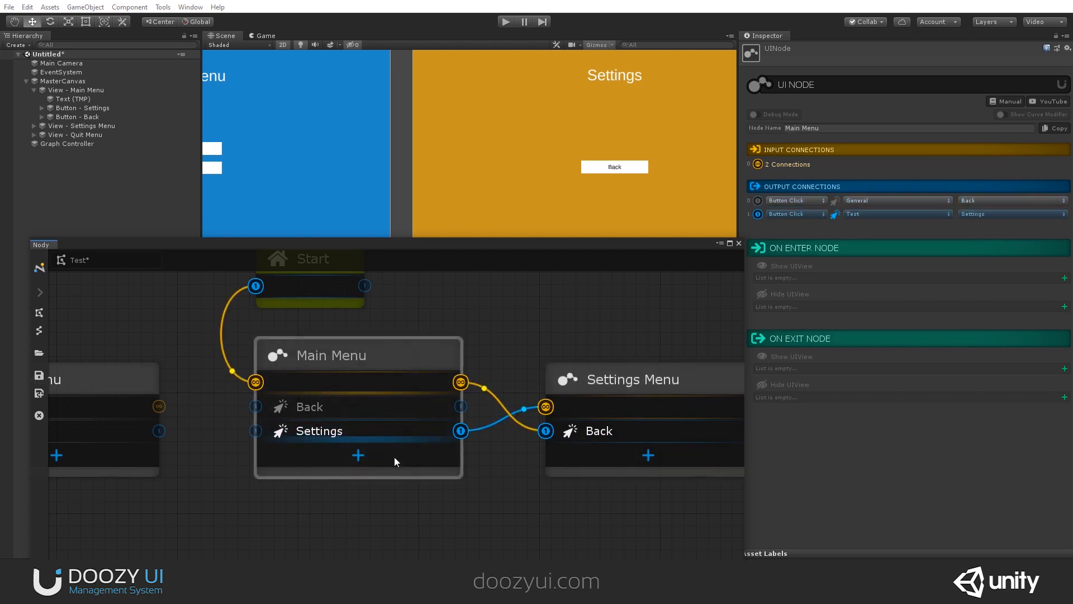
middle_drag(518, 356, 417, 347)
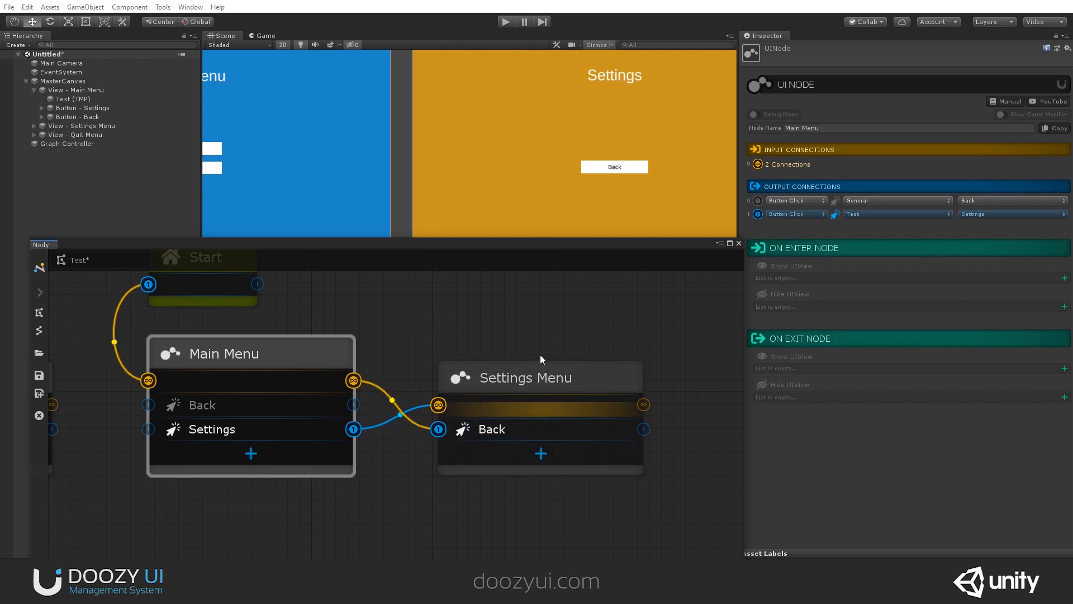
click(551, 371)
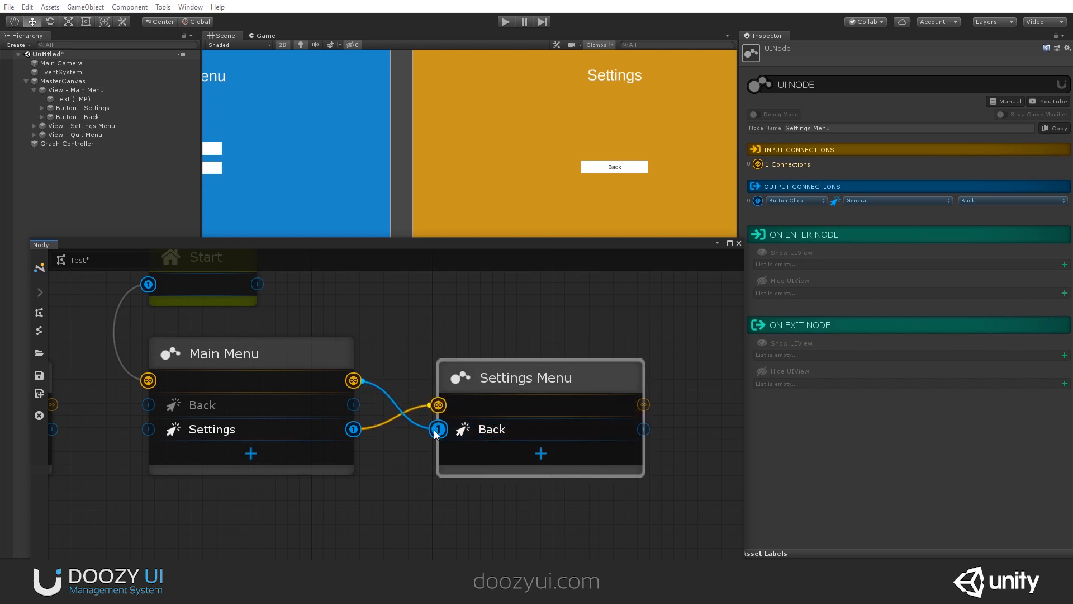
- Connect the Main Menu's Back output to the Quit Menu node and the Quit Menu's Back output to Main Menu, and lower the Quit Menu node slightly
middle_drag(356, 485, 504, 439)
middle_drag(265, 428, 384, 437)
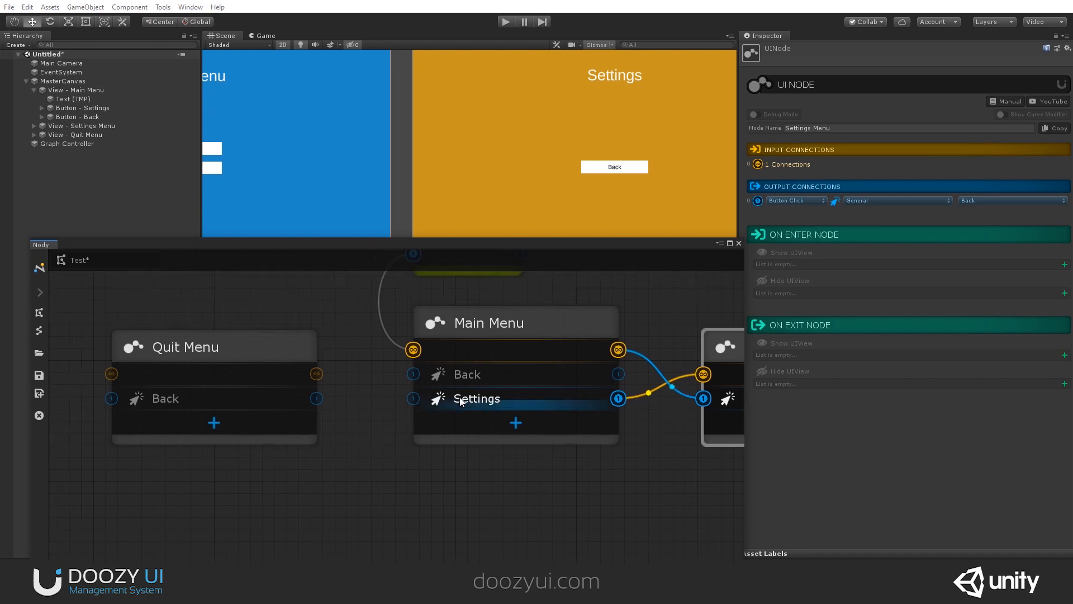
drag(413, 374, 413, 350)
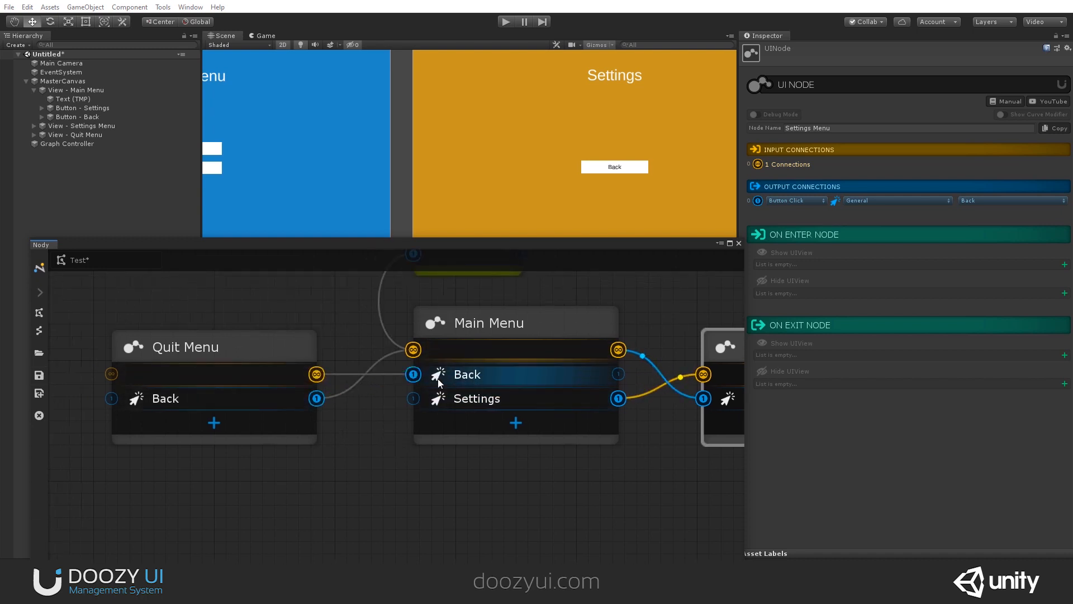
drag(280, 349, 268, 384)
- Add a second Button Click output to the Quit Menu node, using category Test and button name Quit
scroll(290, 370, down, 2)
middle_drag(373, 403, 541, 433)
middle_drag(343, 503, 431, 465)
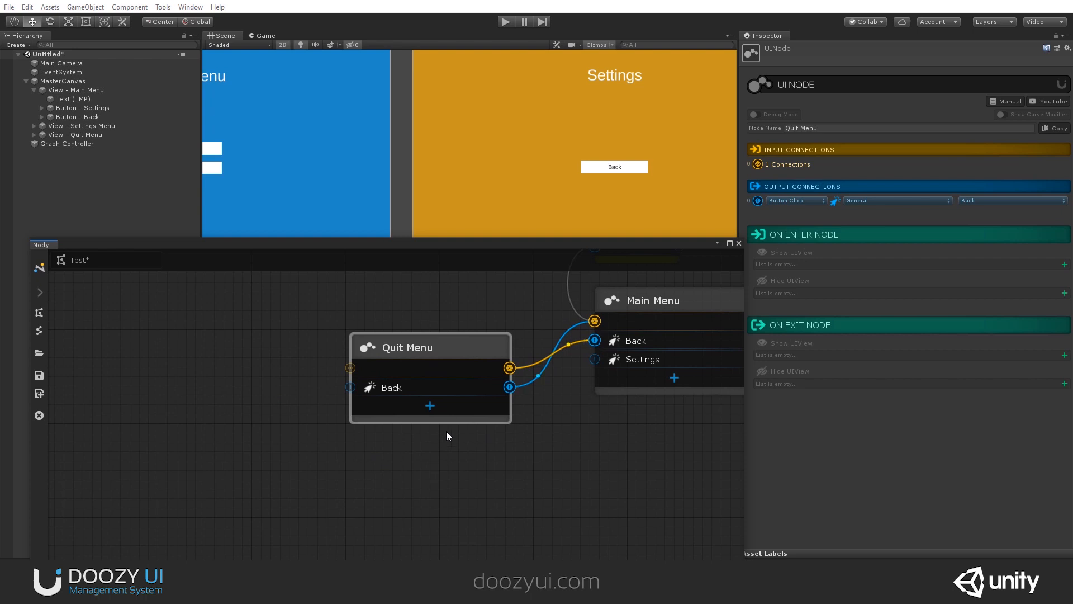
click(429, 408)
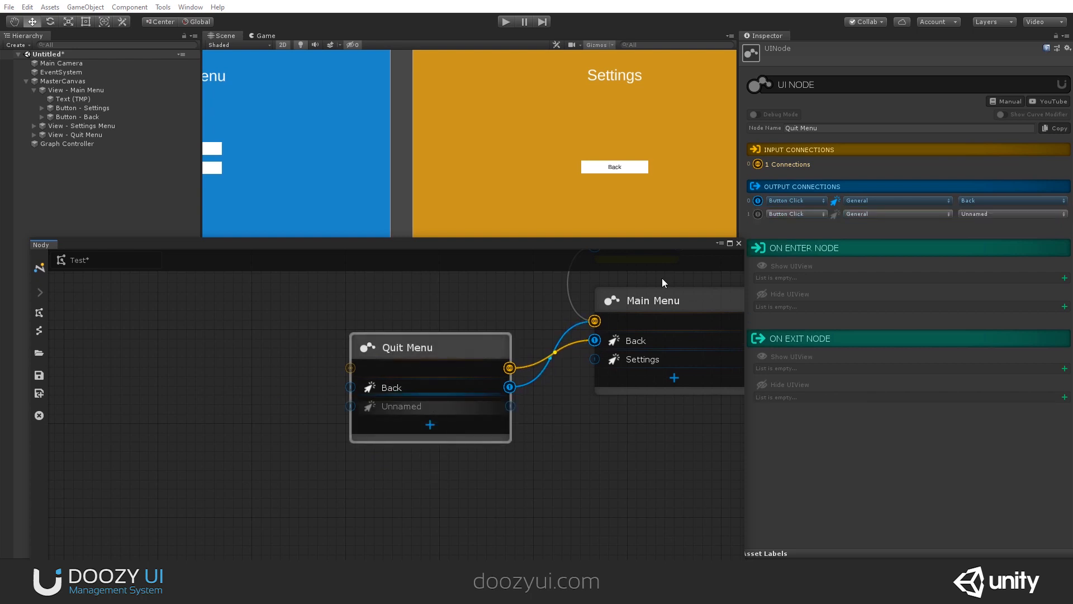
click(881, 214)
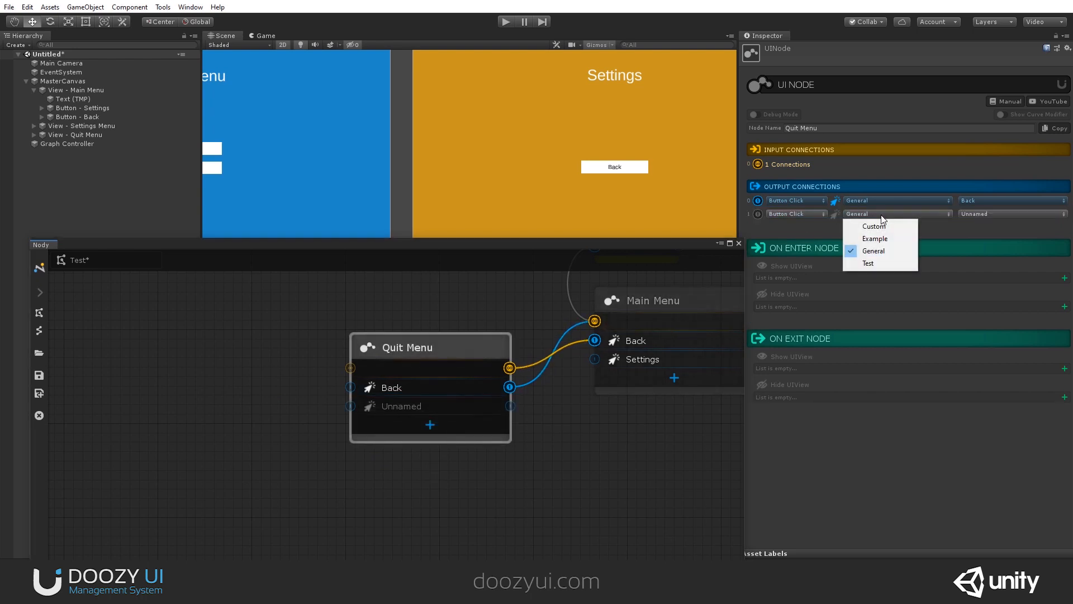
click(890, 265)
click(969, 216)
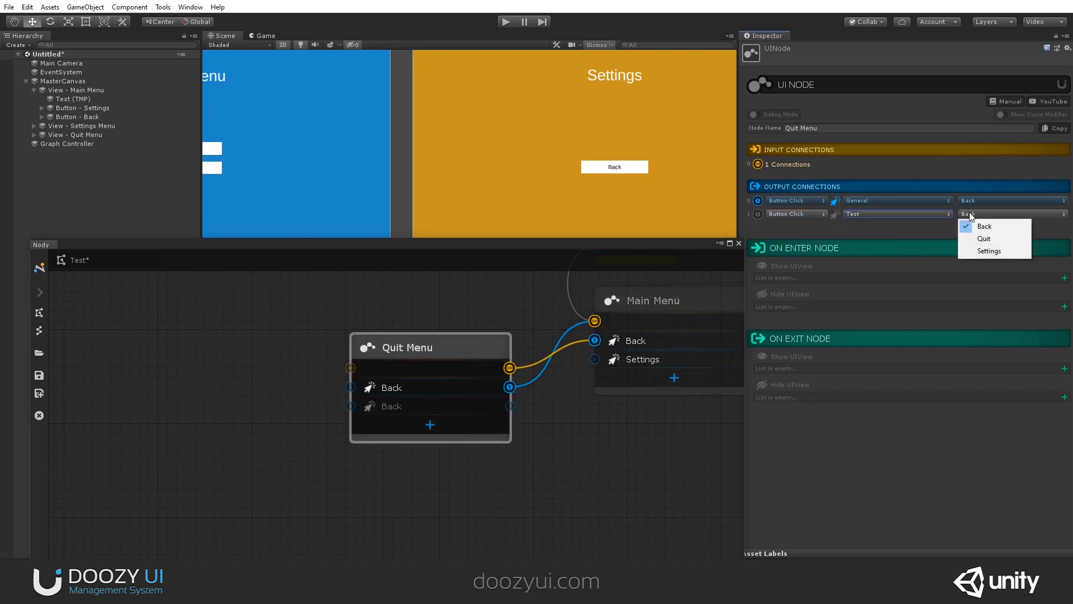
click(999, 244)
- Create an Application Quit node beside the Quit Menu node, connect it to the Quit output, and move it up slightly
right_click(216, 403)
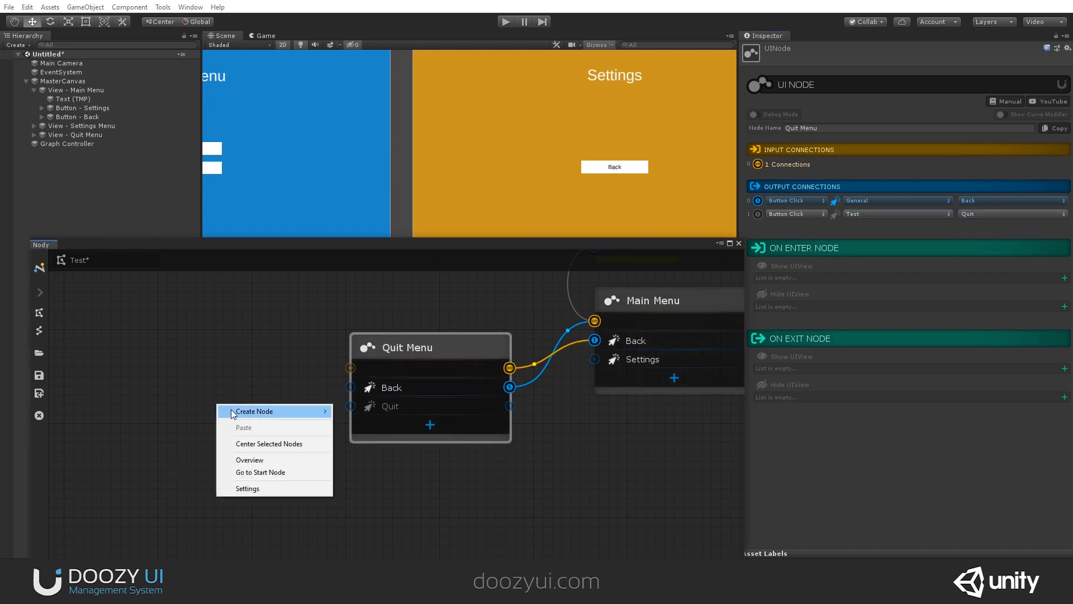
mouse_move(233, 414)
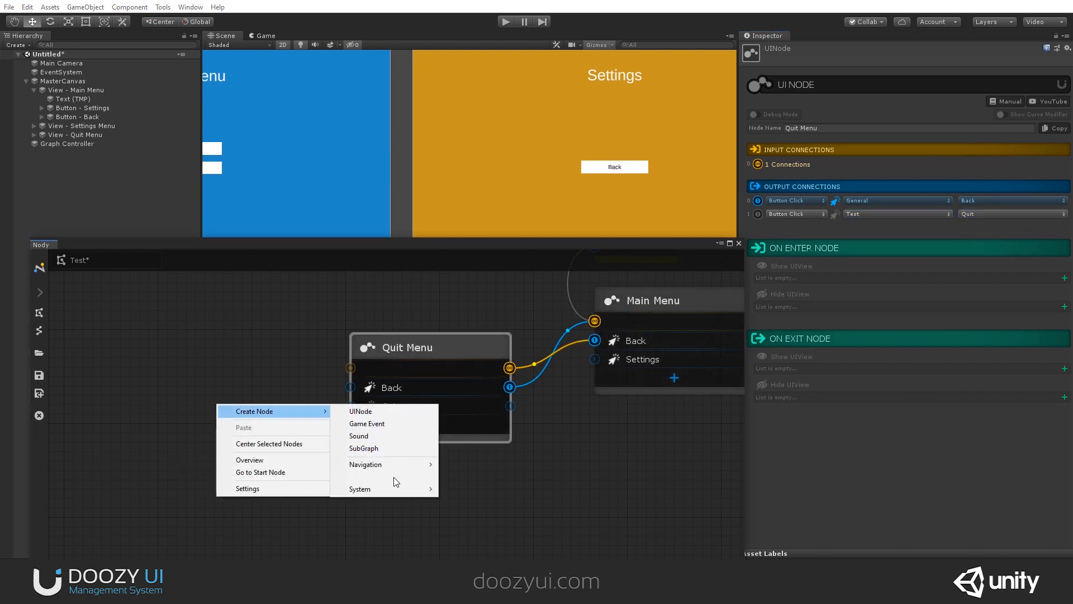
mouse_move(394, 489)
click(498, 489)
drag(281, 430, 350, 405)
mouse_move(233, 401)
mouse_down()
mouse_move(270, 382)
mouse_move(236, 386)
mouse_up()
middle_drag(307, 161, 432, 152)
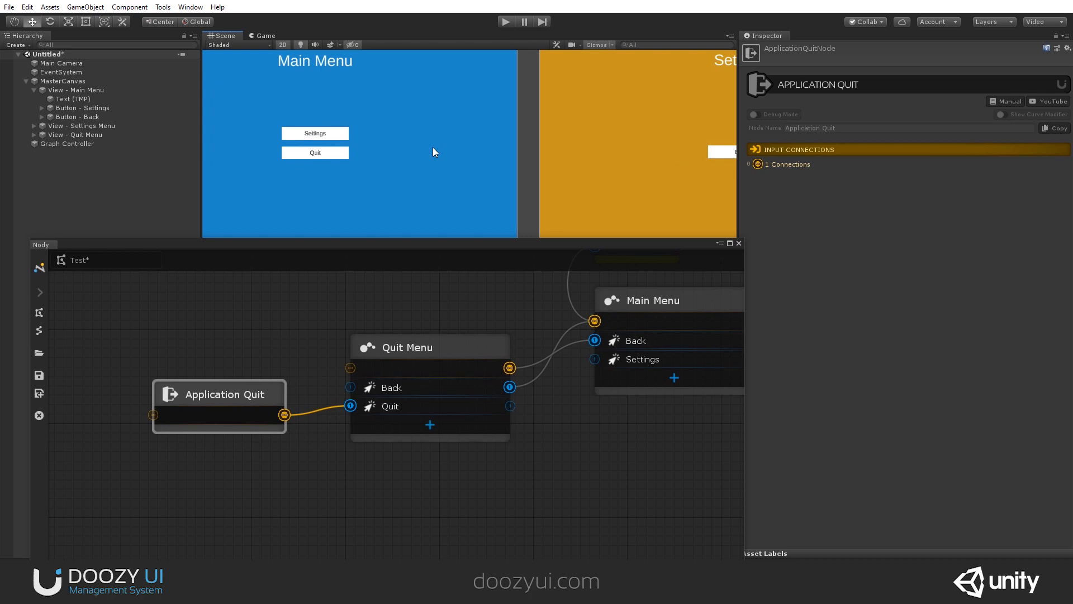
- Add a Show UIView entry to the Main Menu node's On Enter actions, using category Test and view Main Menu
scroll(496, 464, down, 4)
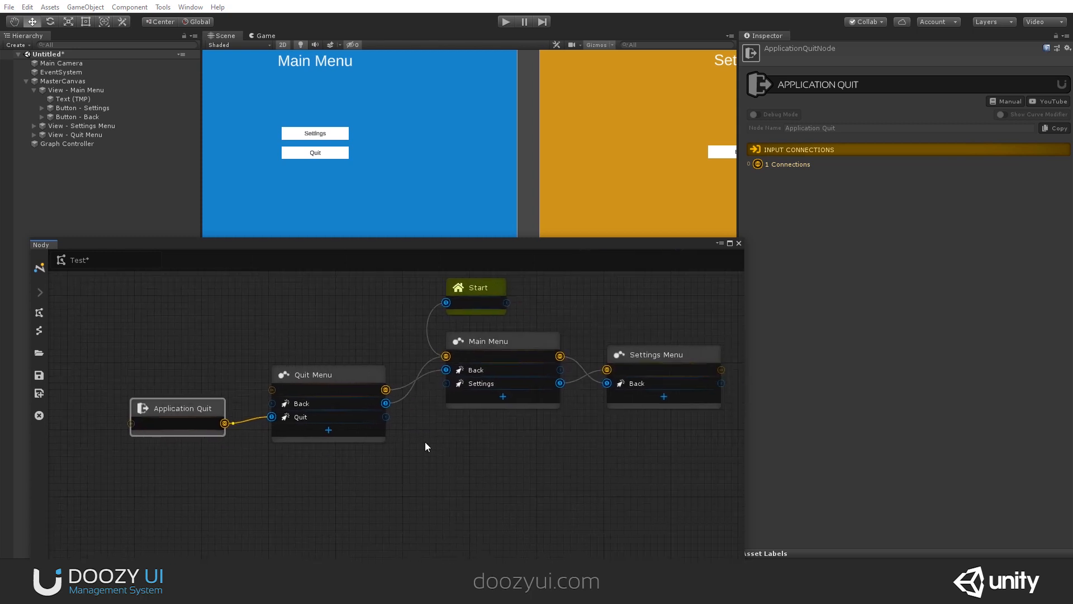
middle_drag(435, 446, 375, 454)
mouse_move(427, 359)
mouse_down()
mouse_move(408, 360)
mouse_move(422, 357)
mouse_up()
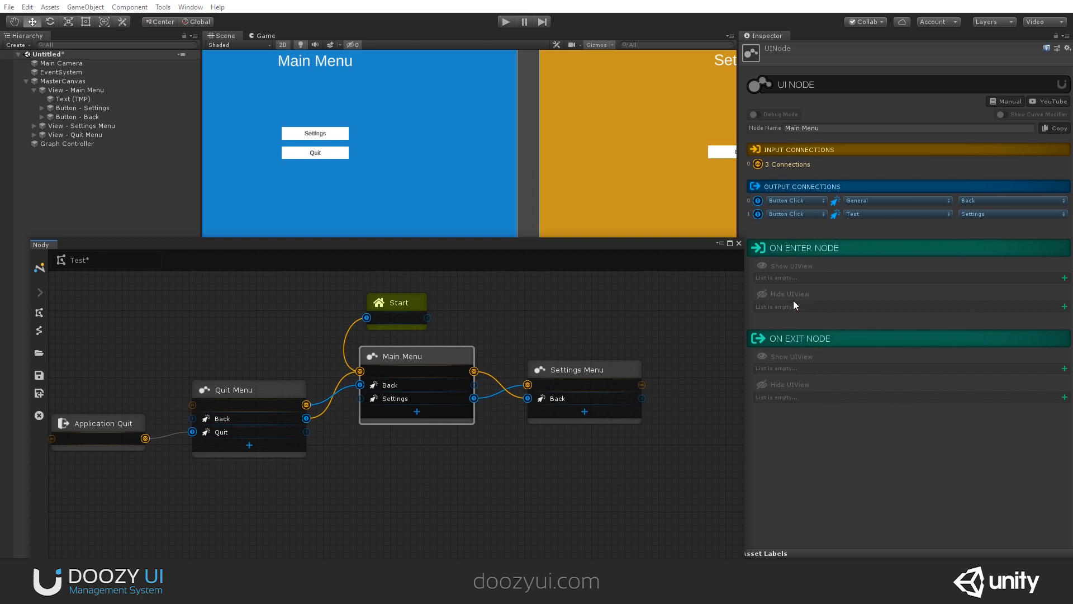
drag(509, 245, 499, 68)
scroll(368, 182, up, 3)
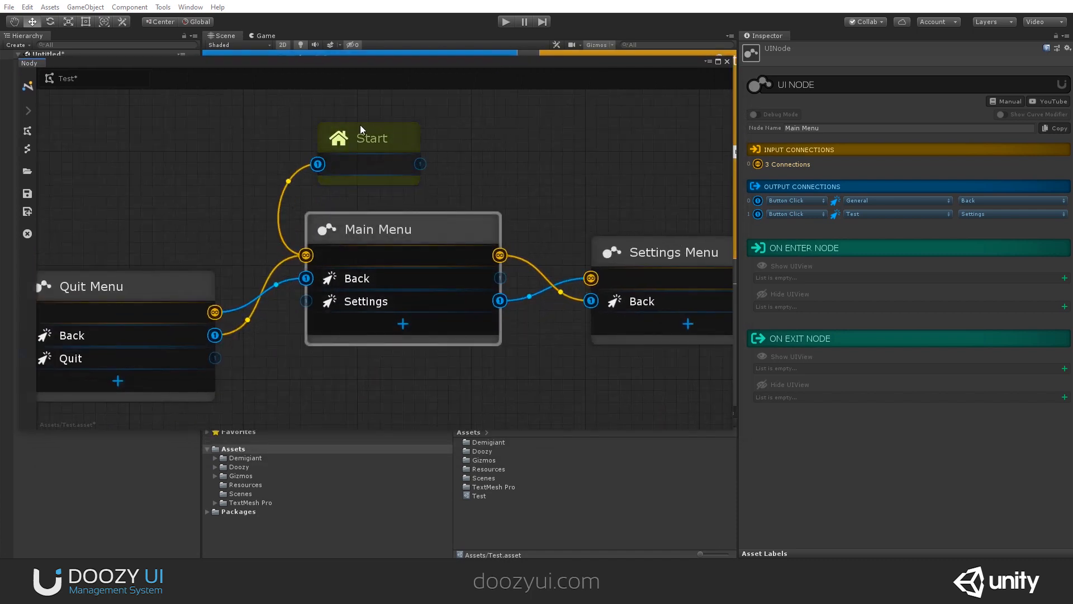
click(472, 206)
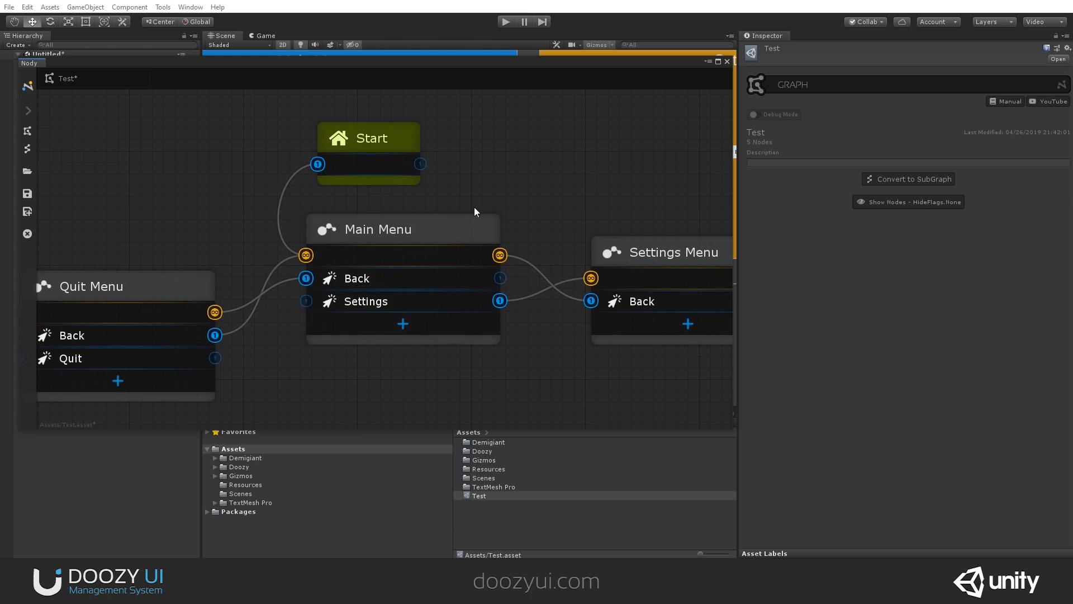
click(460, 229)
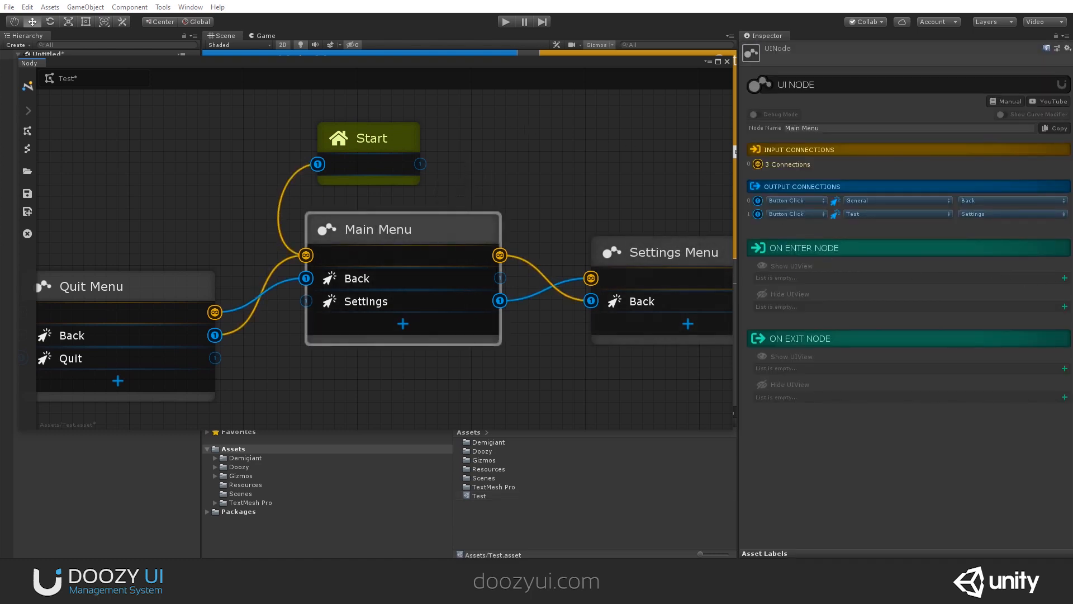
click(1065, 278)
click(815, 279)
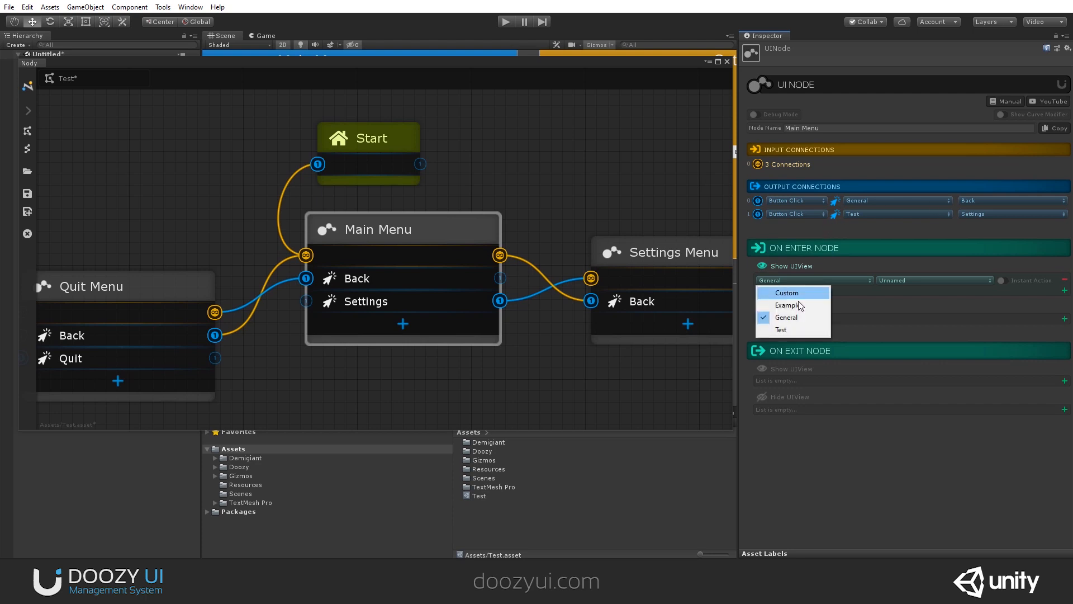
click(798, 330)
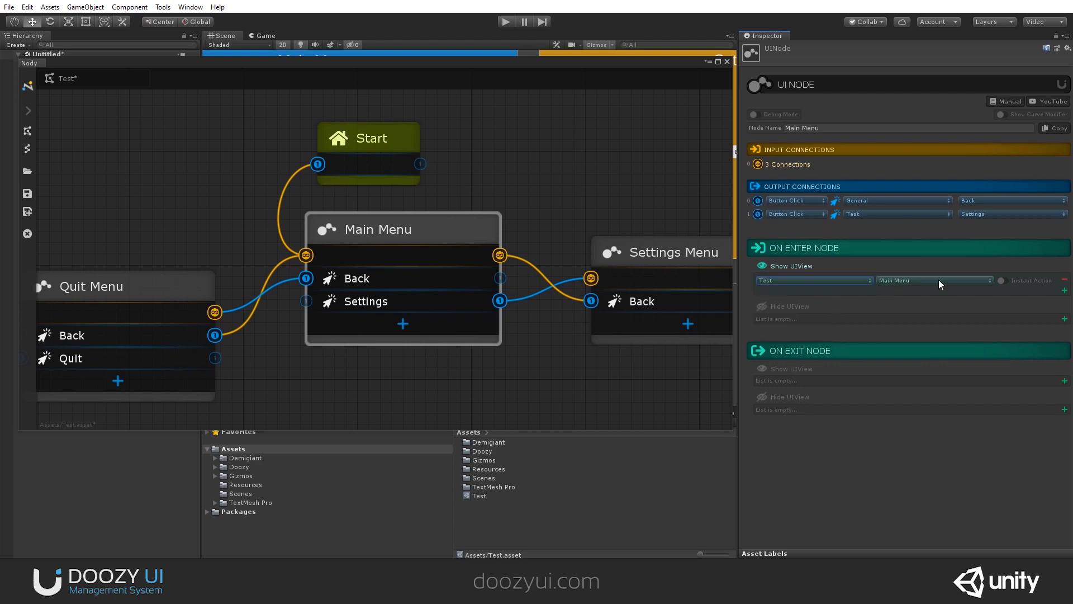
- Add a Hide UIView entry to the Main Menu node's On Exit actions, using category Test and view Main Menu
click(593, 374)
middle_drag(463, 377, 464, 357)
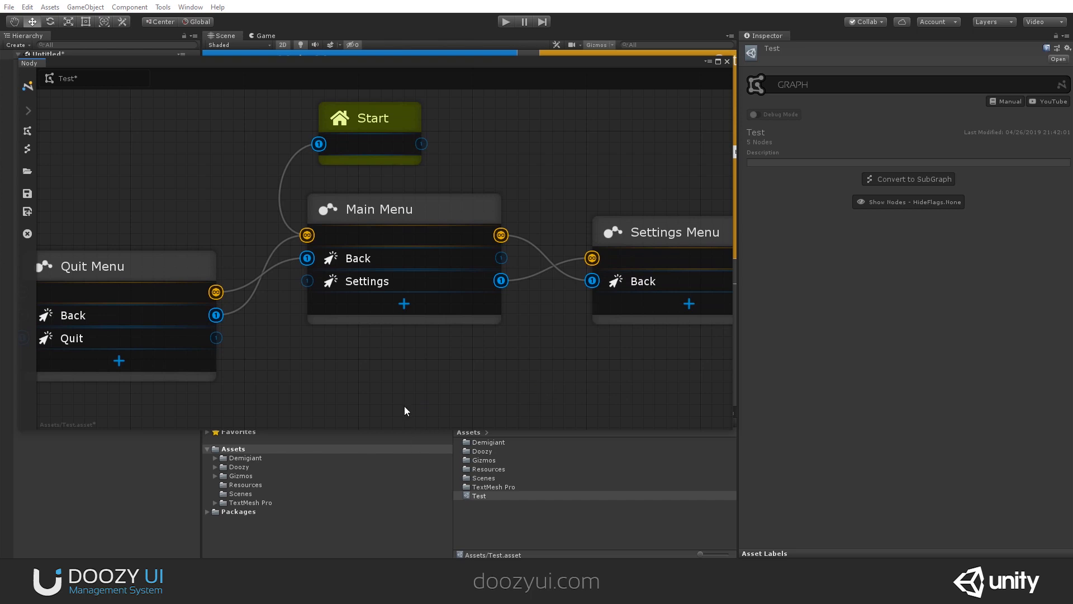
click(397, 216)
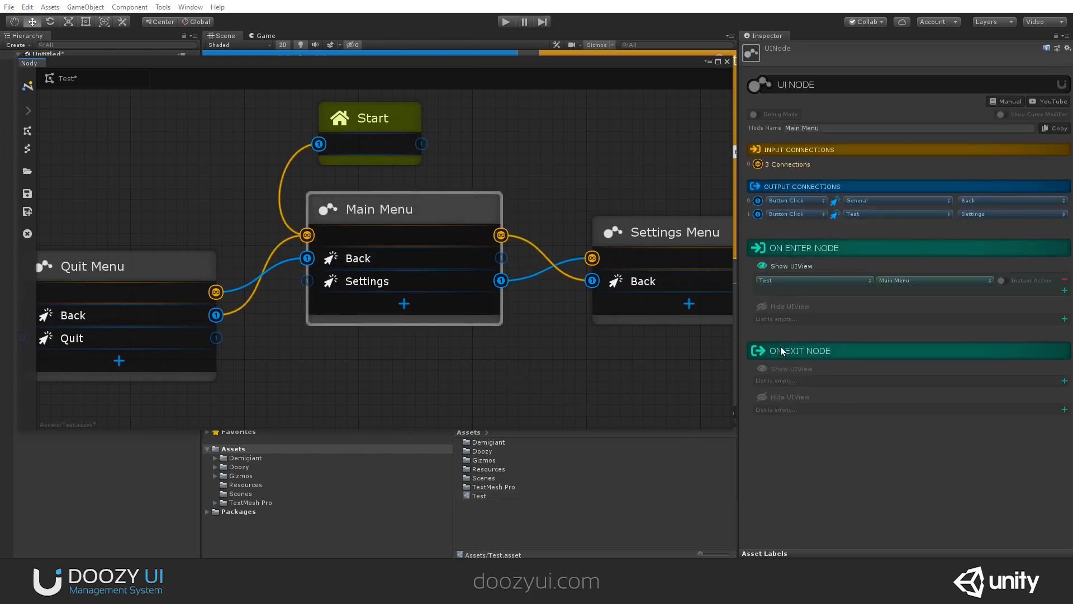
click(1065, 409)
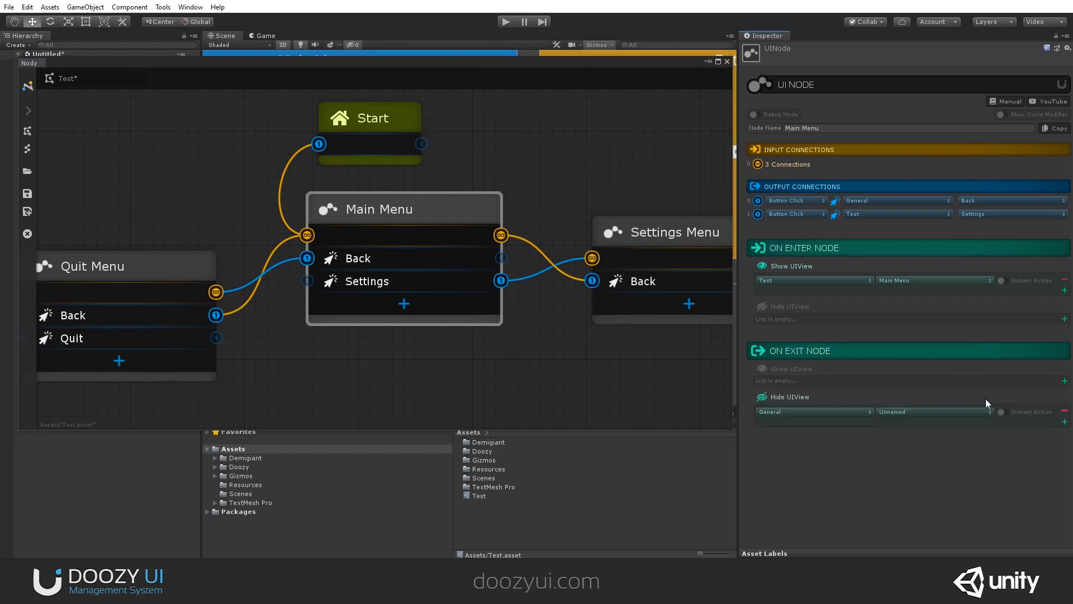
click(838, 412)
click(797, 465)
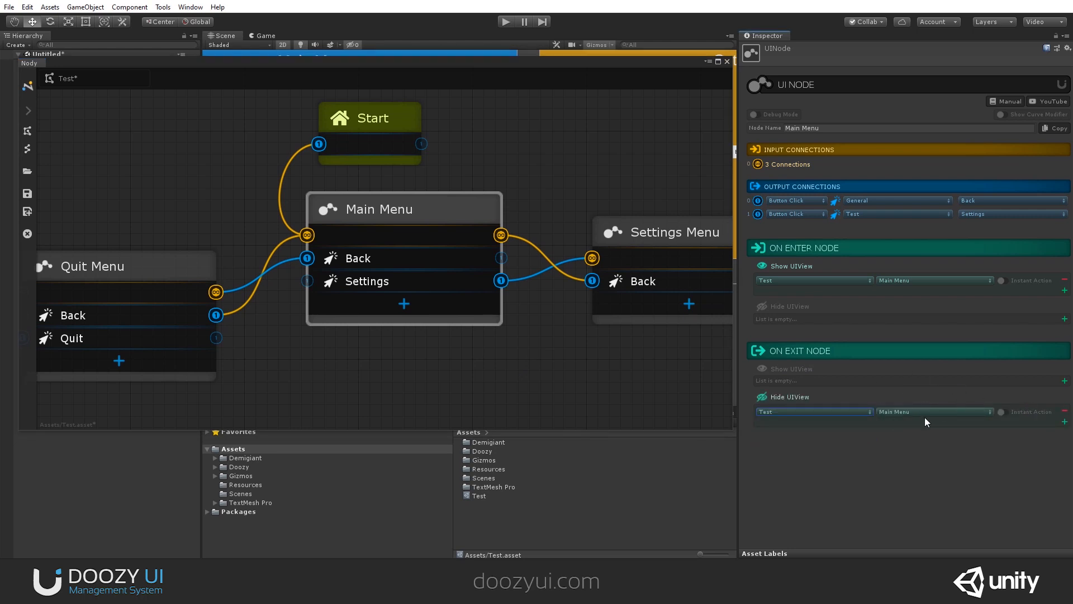
- Run the scene with the graph beneath the game view, inspect the Settings Menu node, and test the main menu's Settings button
drag(354, 67, 370, 284)
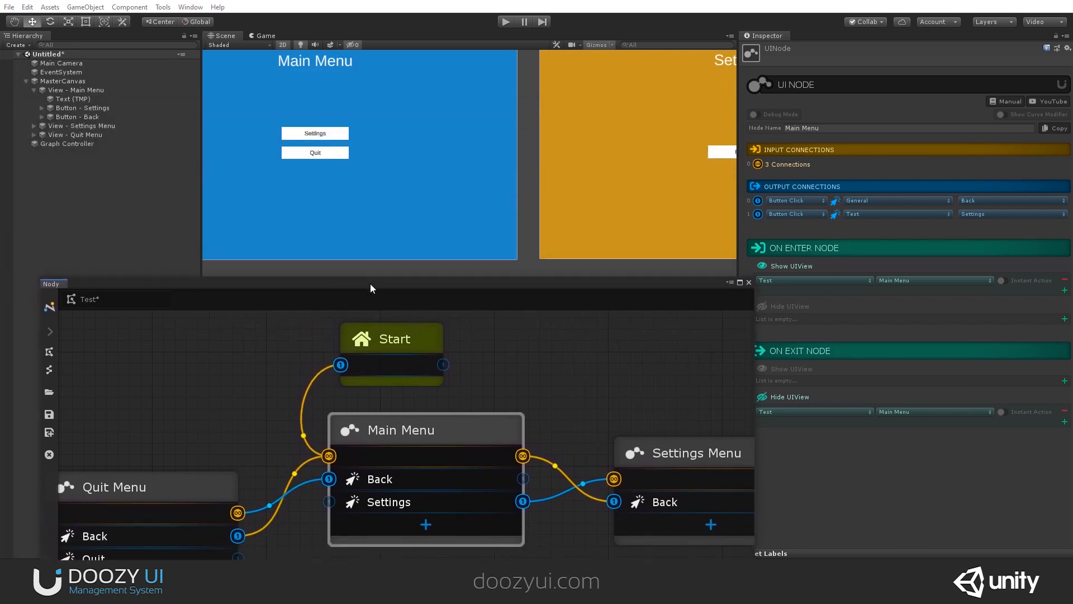
click(506, 21)
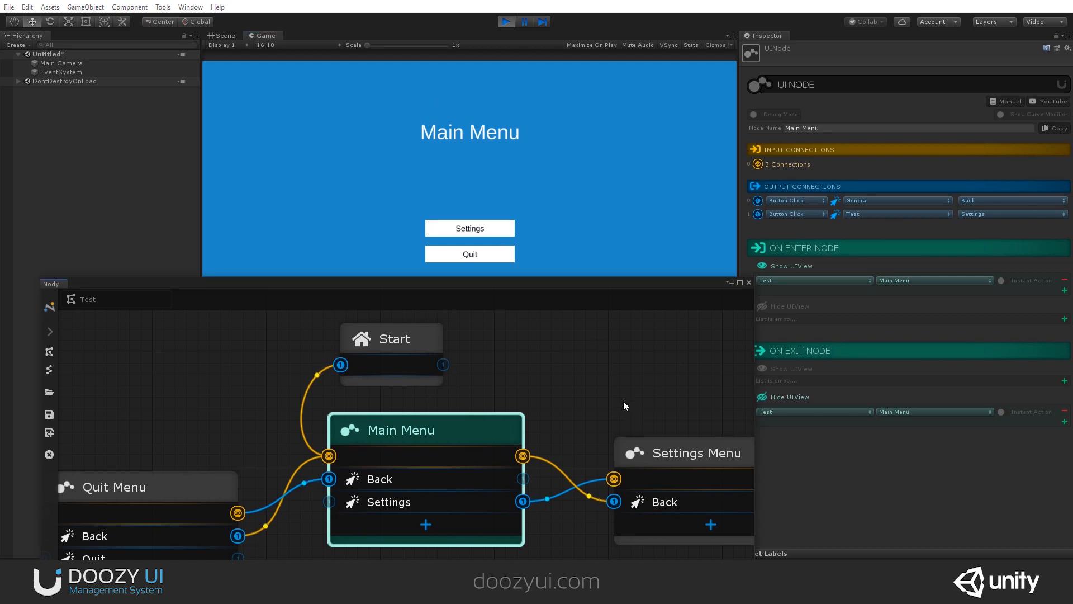
middle_drag(622, 401, 530, 378)
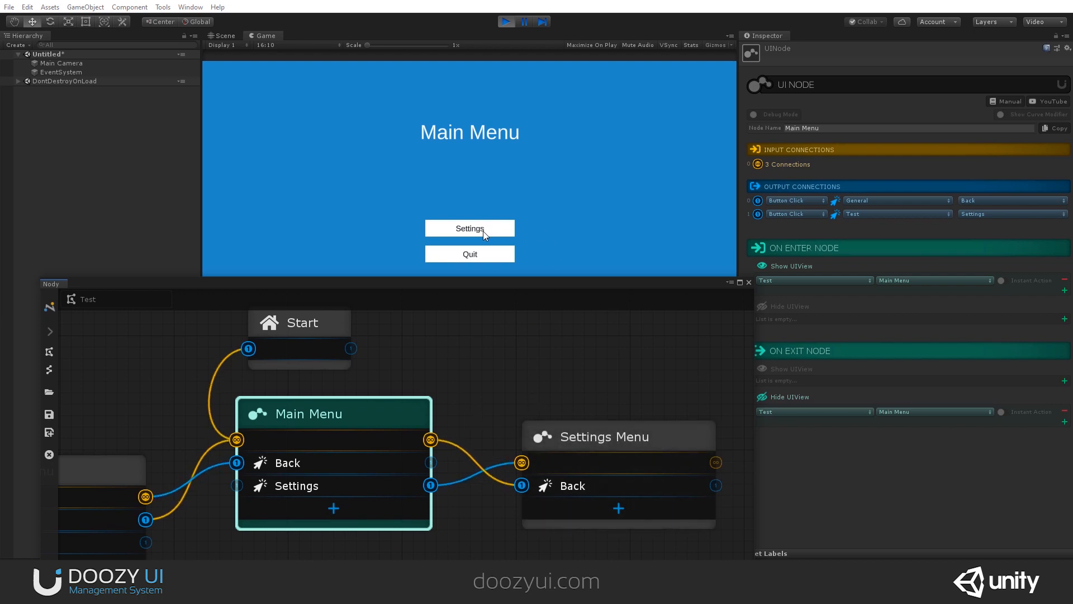
click(545, 392)
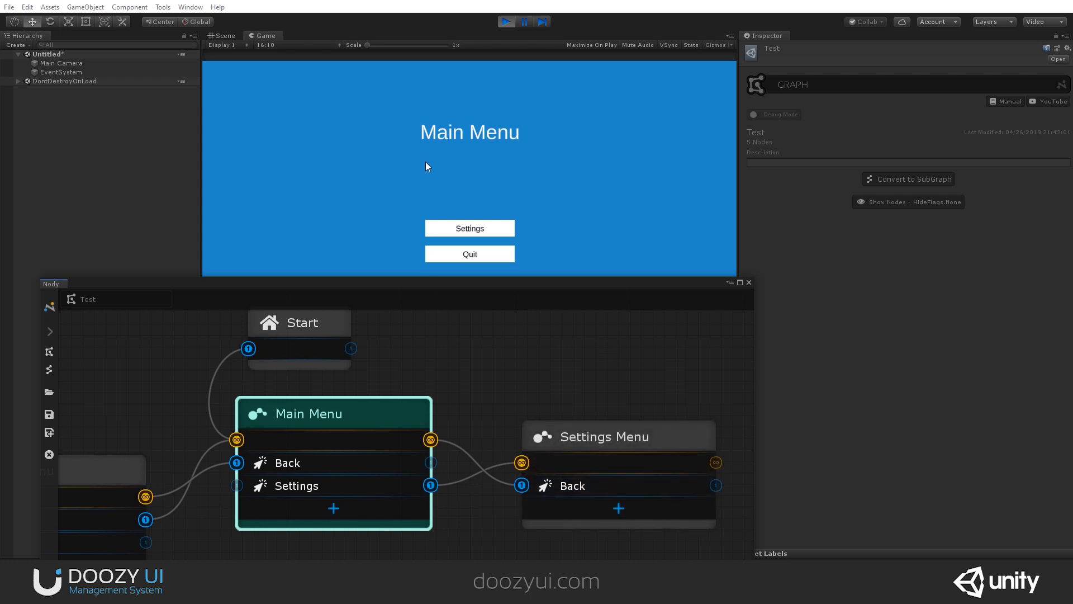
click(657, 436)
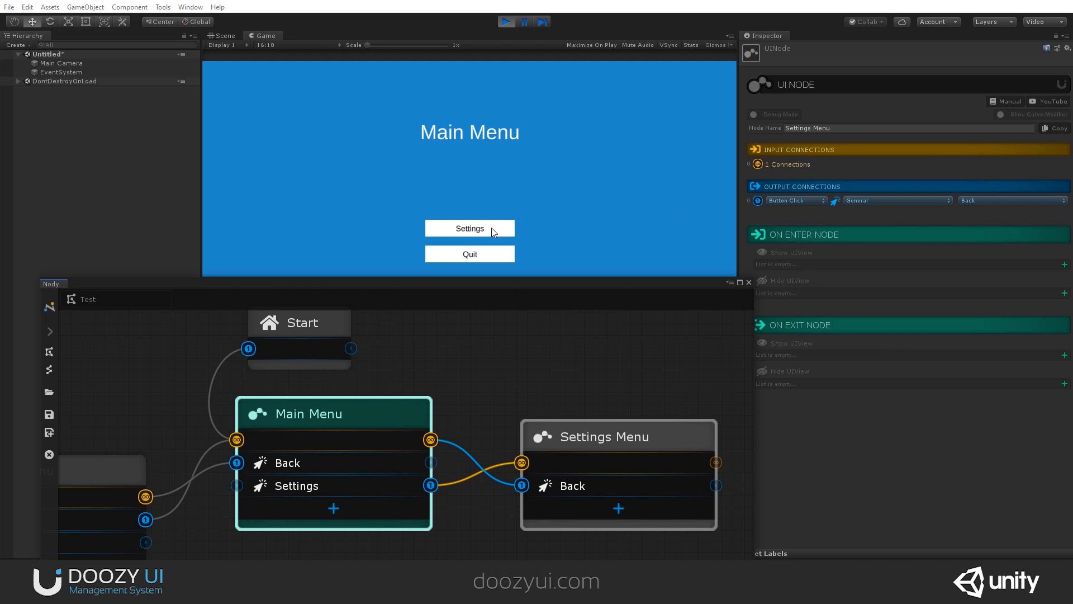
click(456, 490)
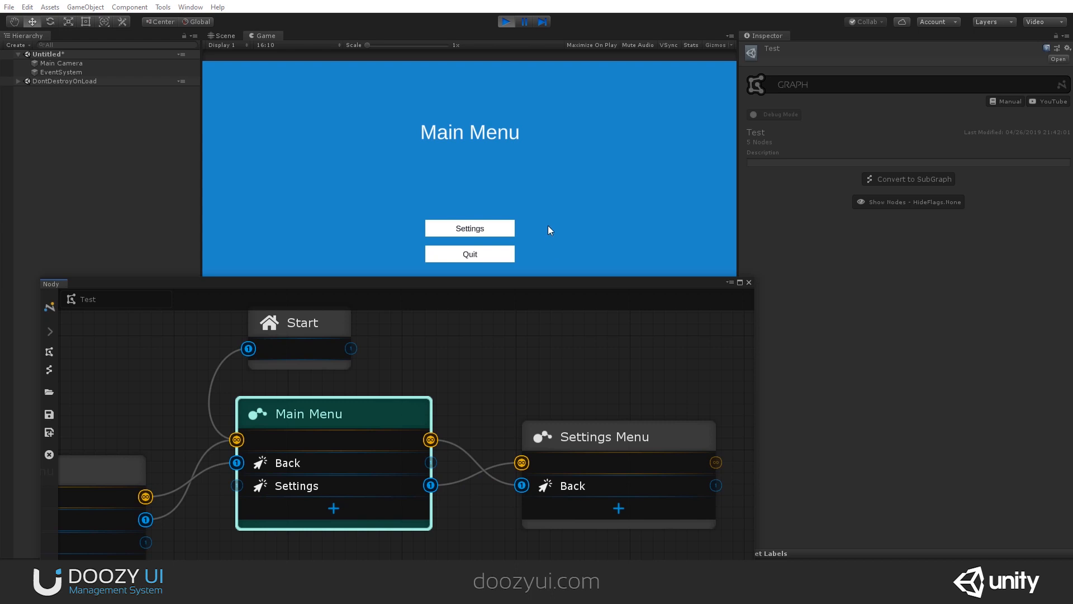
click(501, 226)
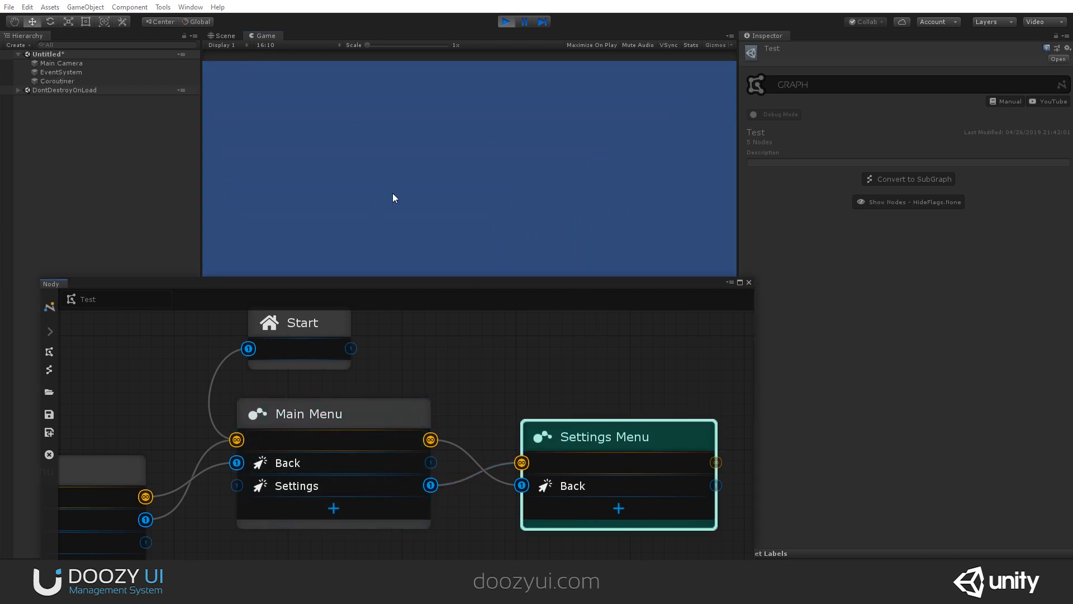
- Make the Main Menu node the active node in the running graph
right_click(360, 419)
click(460, 388)
right_click(364, 420)
click(407, 427)
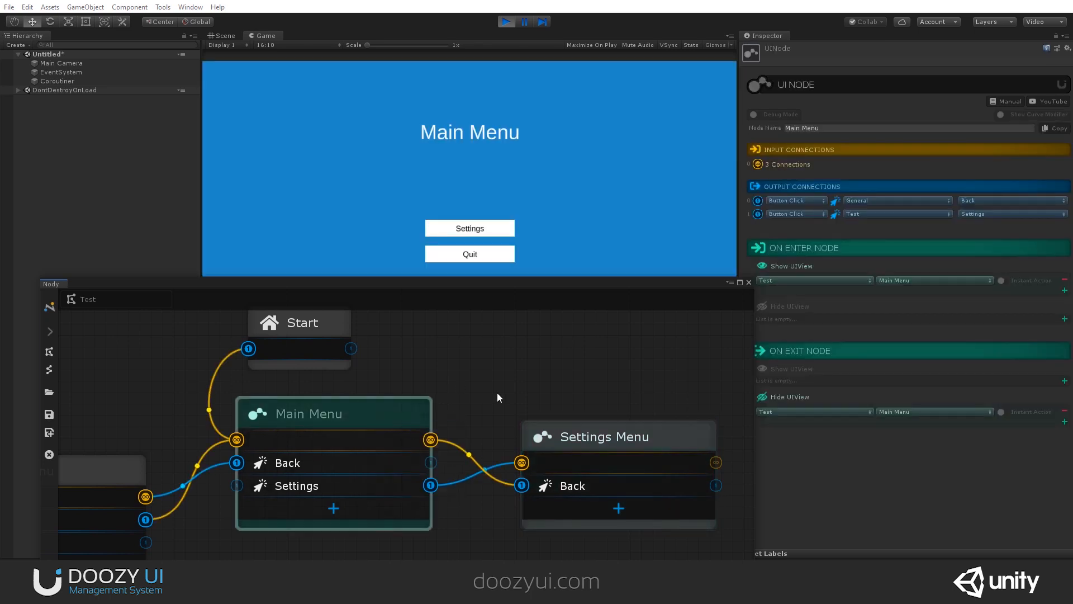
- Add a Show UIView entry to the Settings Menu node's On Enter actions, using category Test and view Settings Menu
click(581, 441)
drag(598, 282, 540, 267)
drag(756, 309, 710, 303)
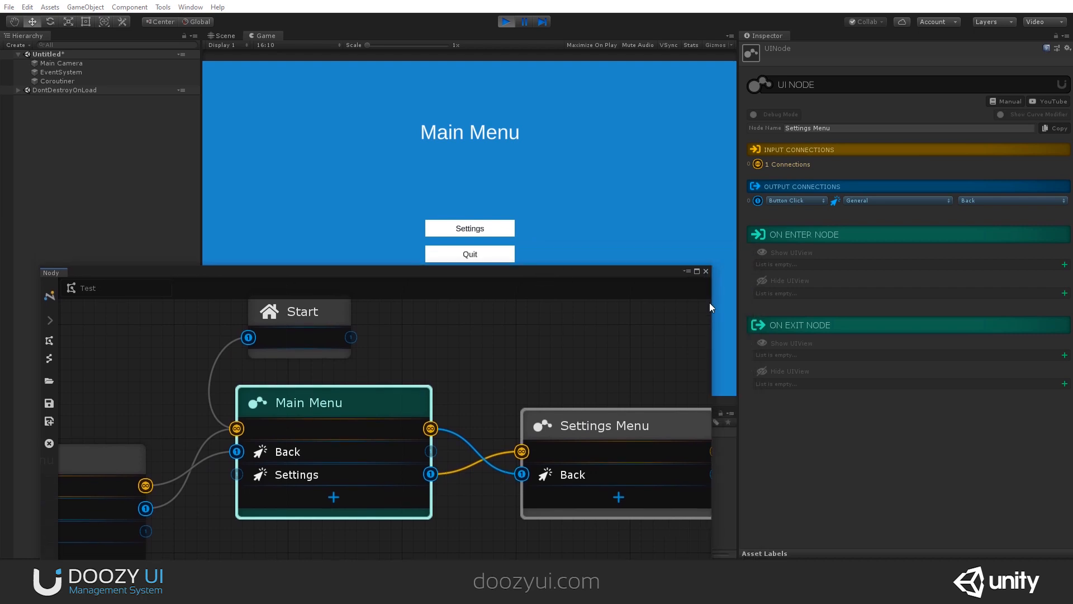
drag(640, 274, 635, 234)
middle_drag(588, 297, 451, 286)
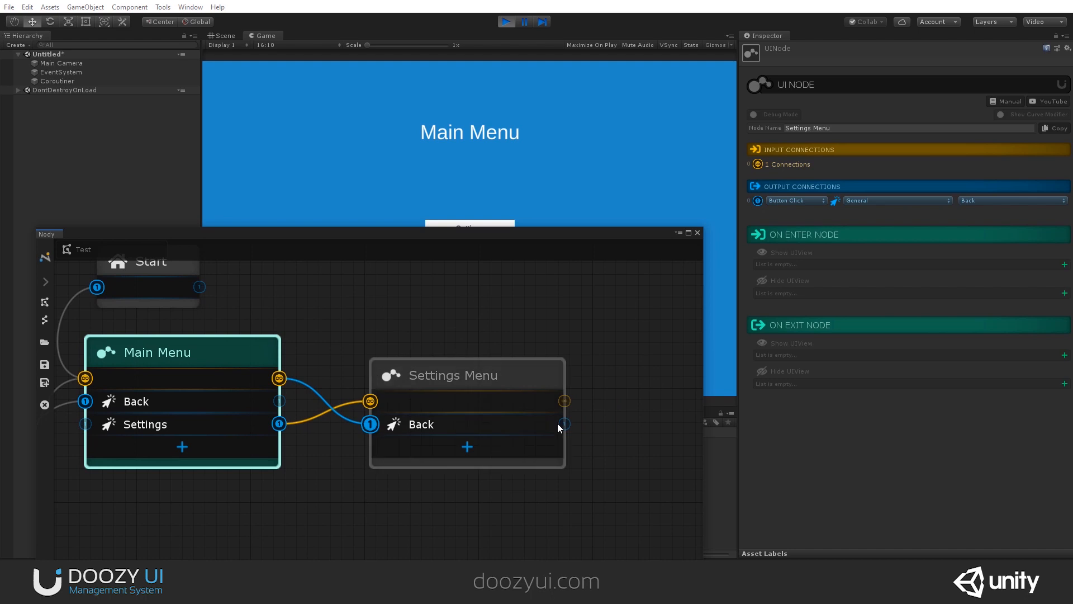
drag(612, 233, 647, 35)
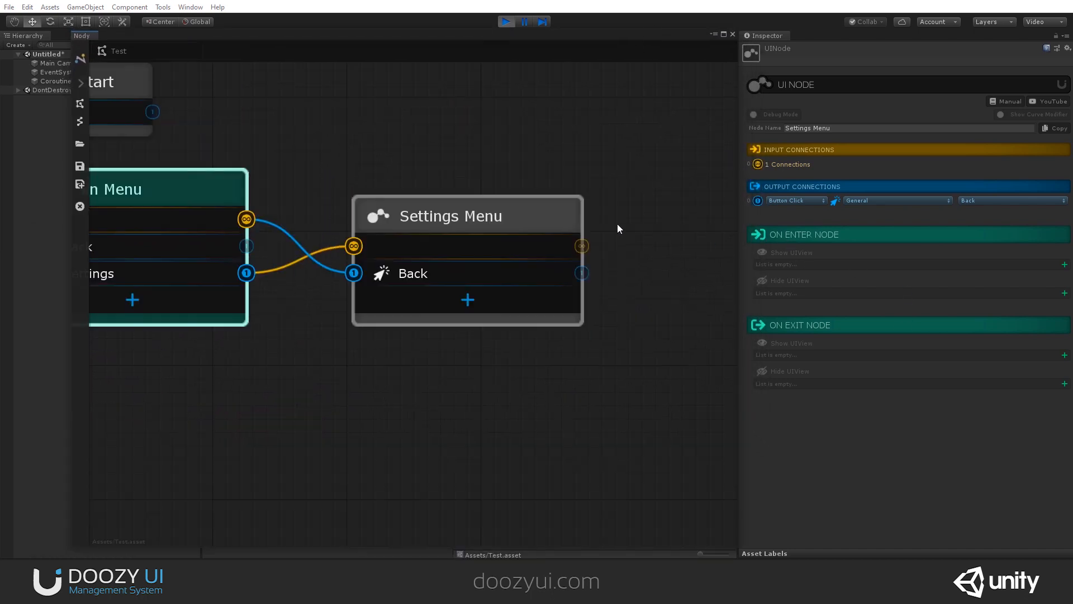
click(1065, 265)
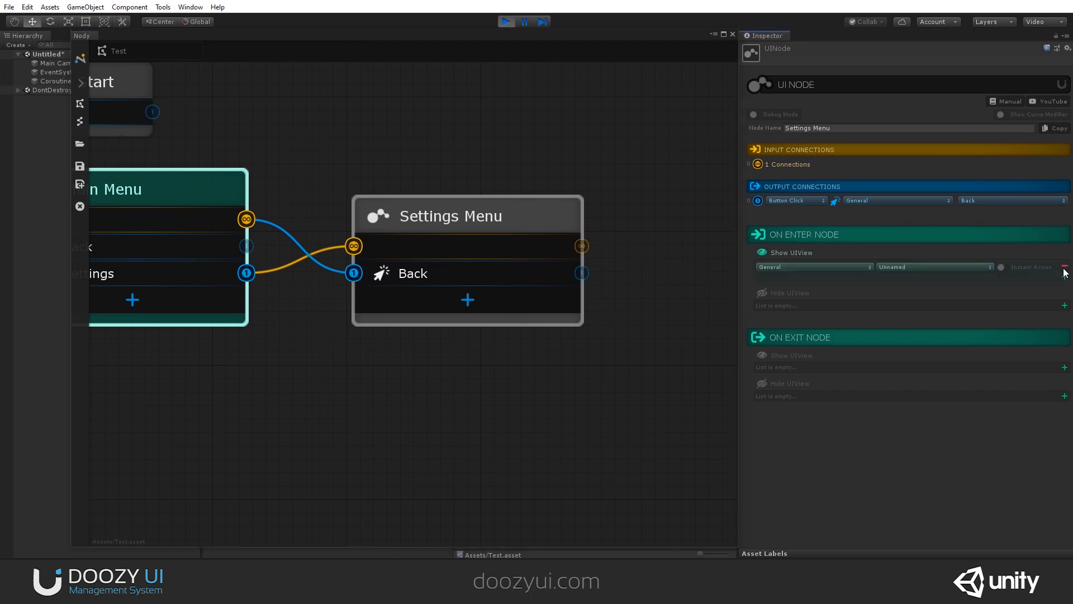
click(816, 267)
click(782, 318)
click(924, 268)
click(917, 304)
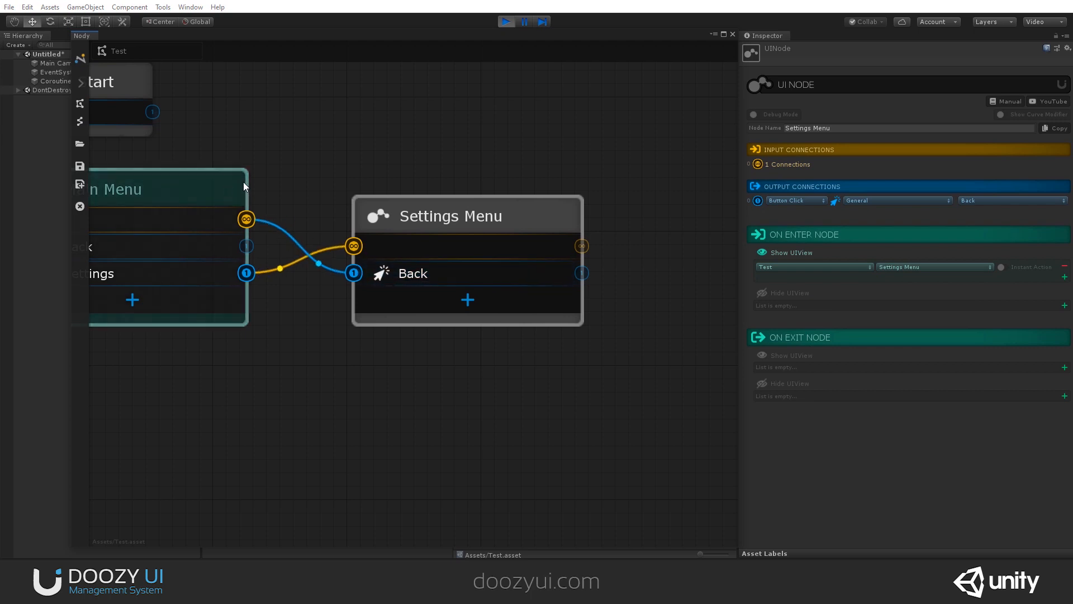
- Add a Hide UIView entry to the Settings Menu node's On Exit actions, using category Test and view Settings Menu
click(1065, 395)
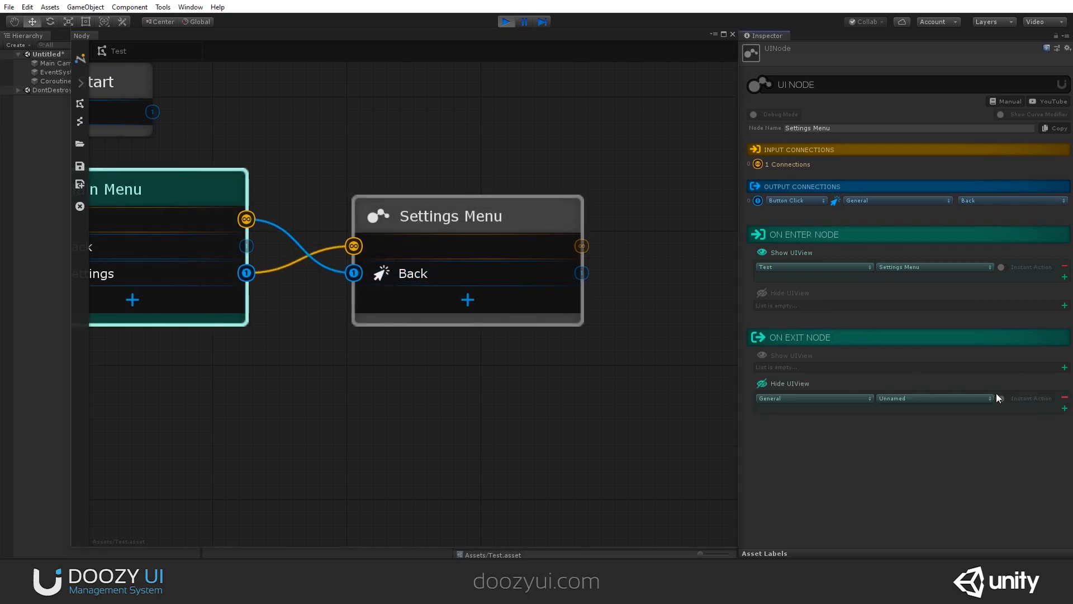
click(850, 398)
click(806, 448)
click(899, 399)
click(909, 439)
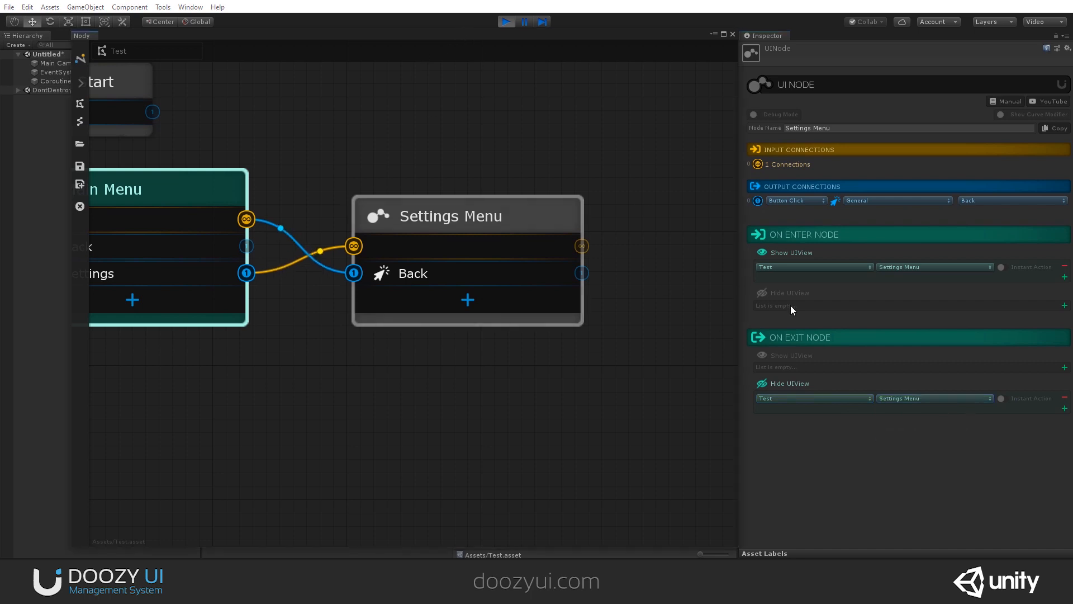
- Uncover the running game and test opening Settings, returning to the main menu, and opening Settings again
drag(219, 32, 247, 333)
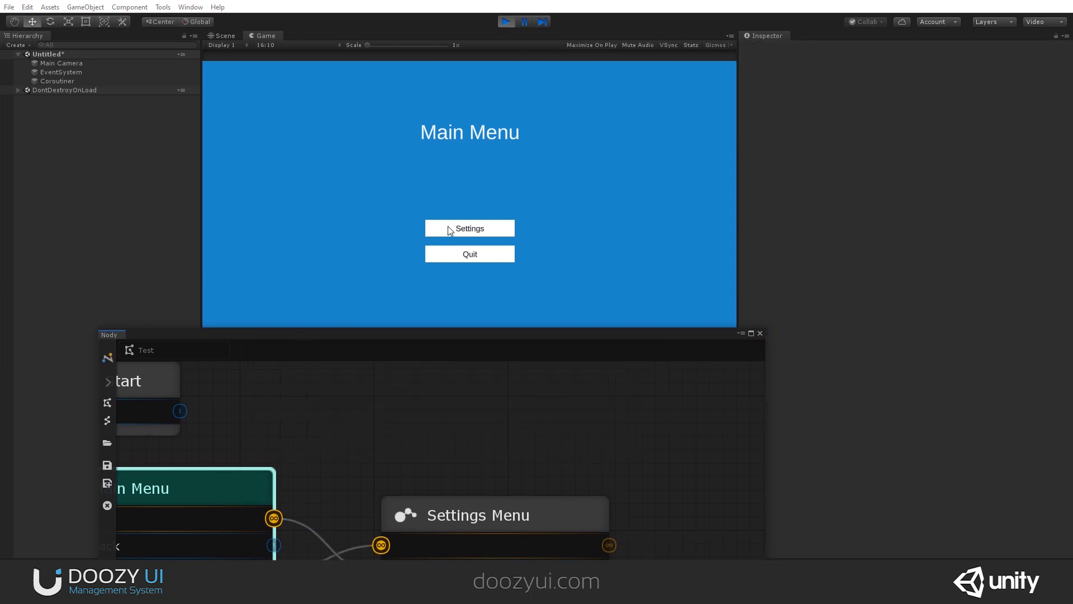
click(449, 228)
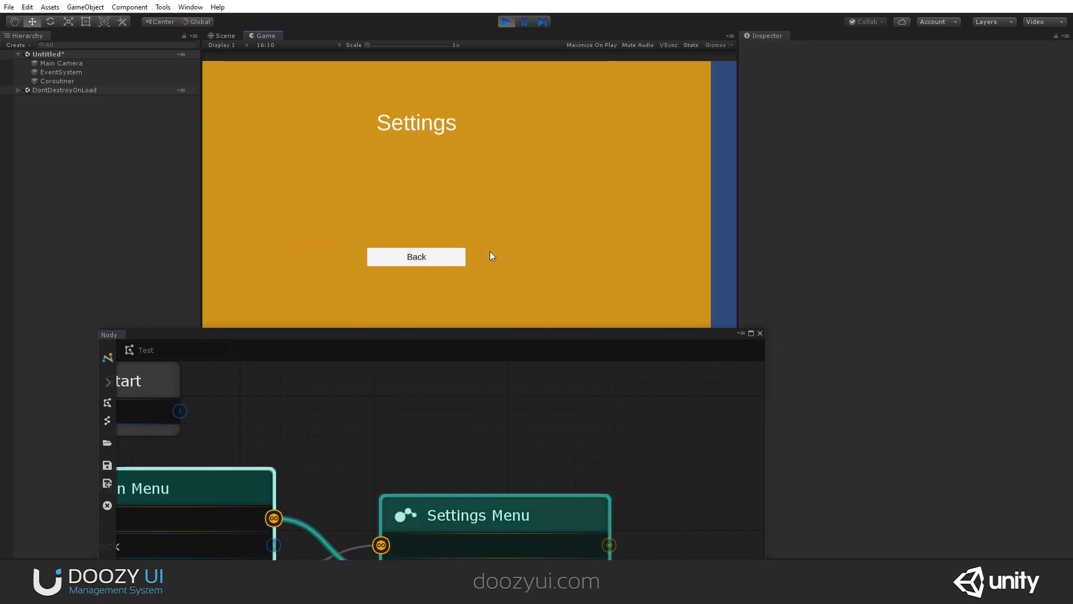
click(490, 256)
click(470, 227)
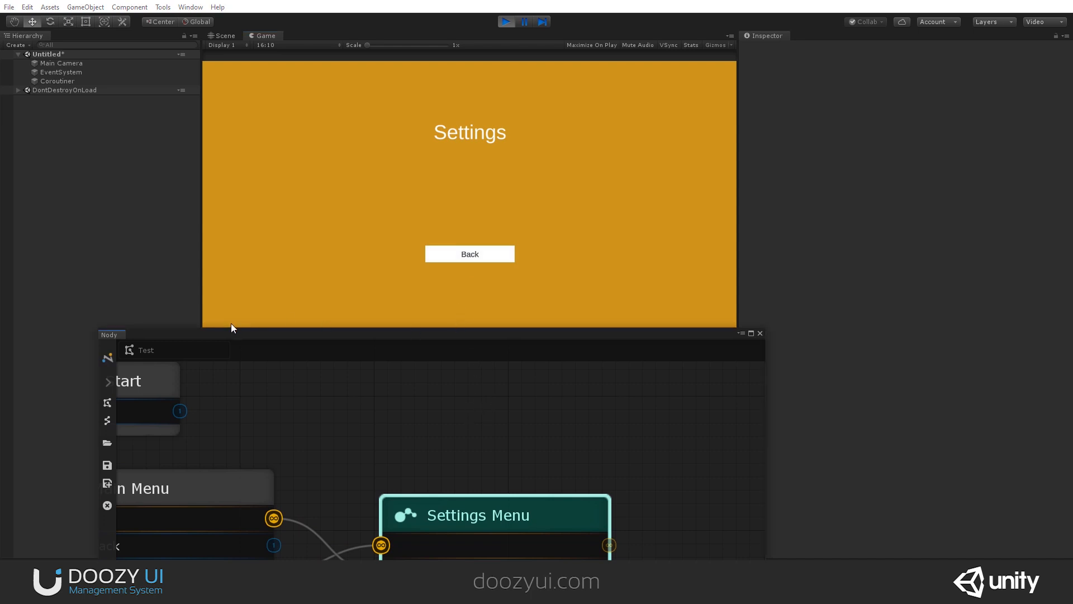
- Show more of the graph below the game and test leaving Settings with the on-screen Back button and the keyboard back action
drag(239, 337, 233, 307)
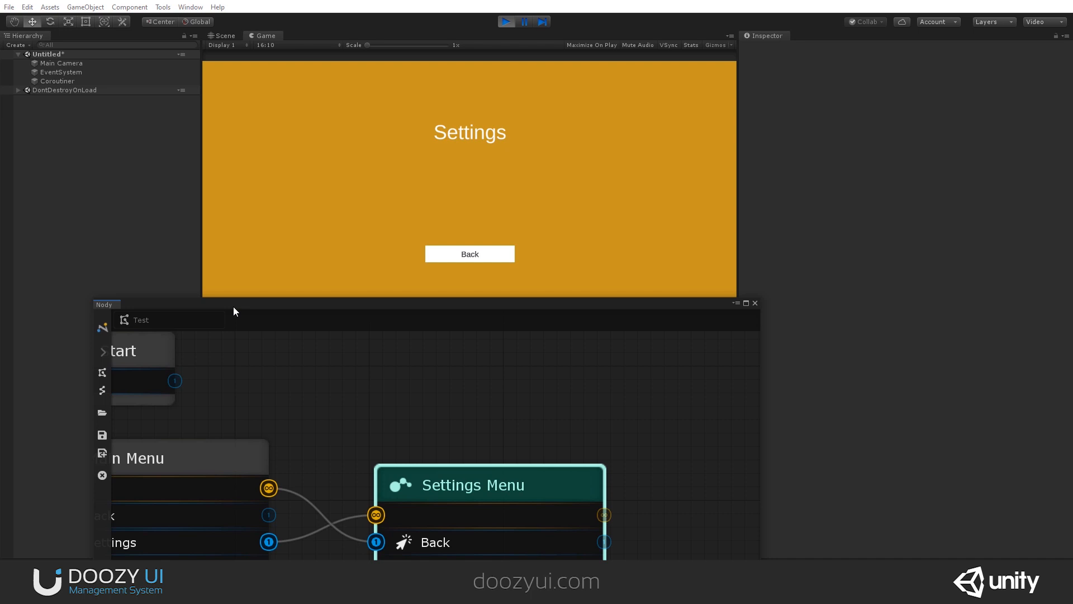
drag(233, 306, 234, 300)
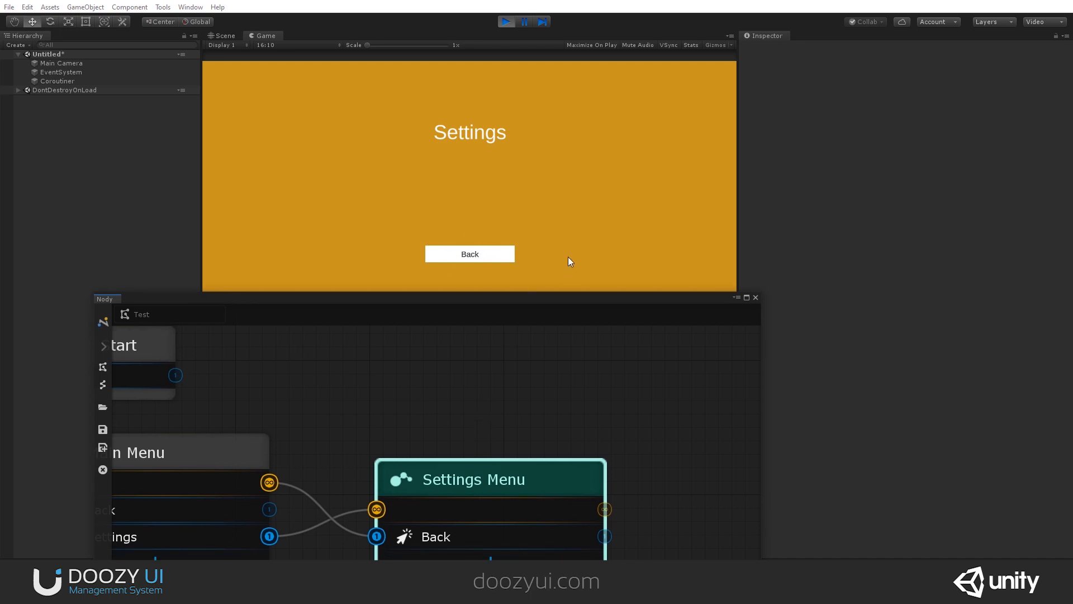
click(495, 259)
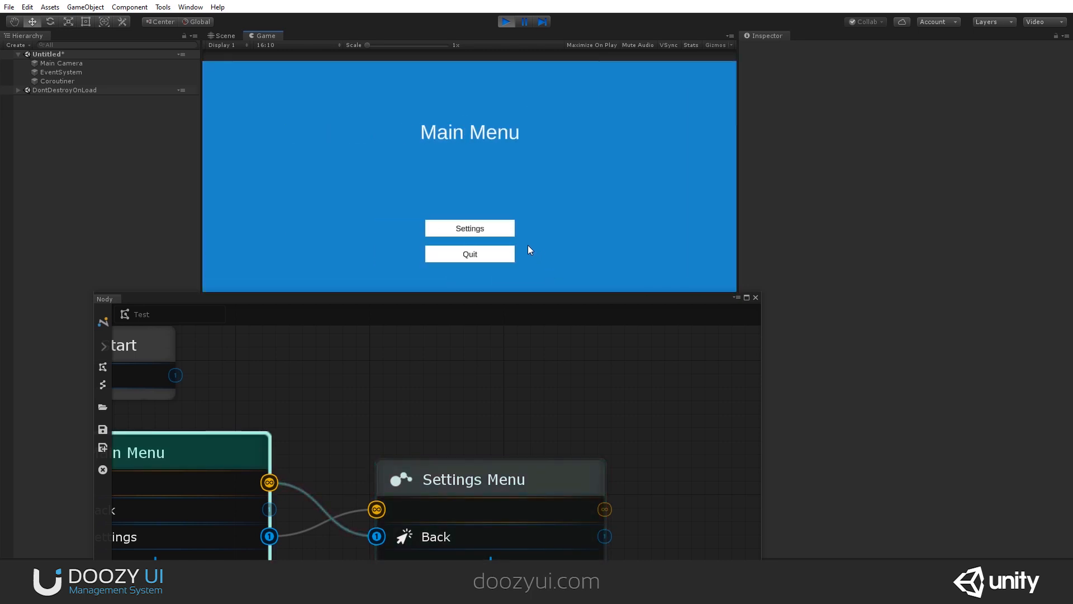
click(505, 232)
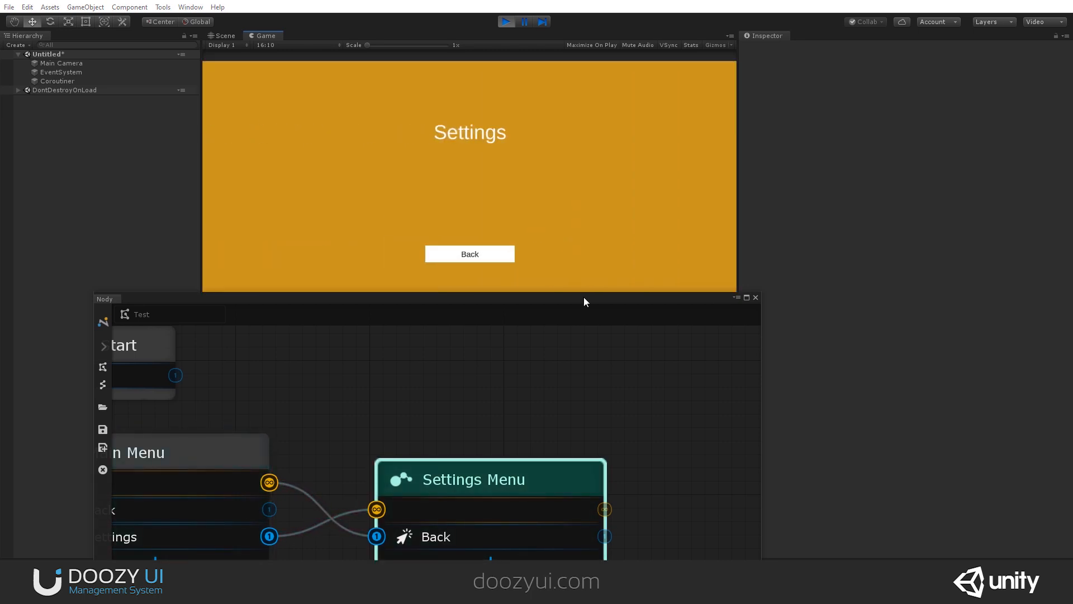
click(461, 441)
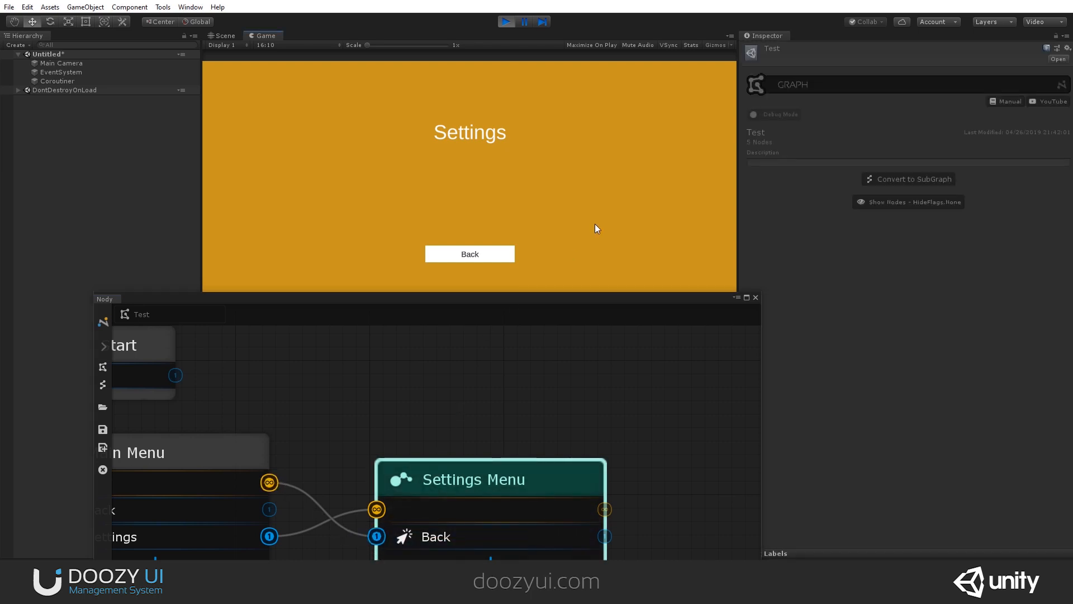
key(Escape)
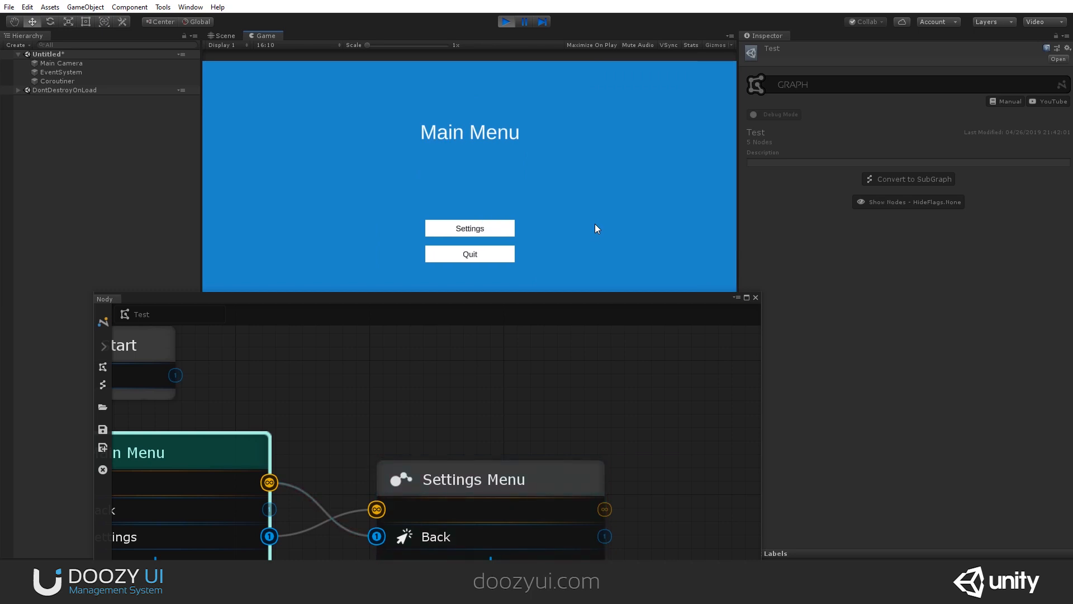
- Test opening Settings and going back in the running game, and inspect the Quit Menu and Main Menu nodes' actions in the graph
click(509, 228)
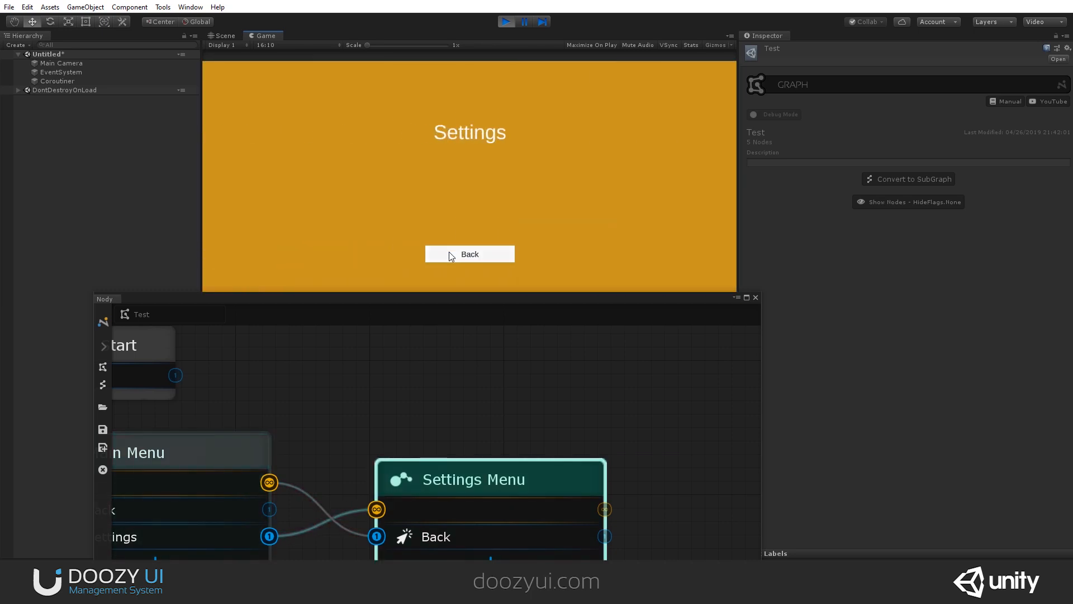
click(450, 254)
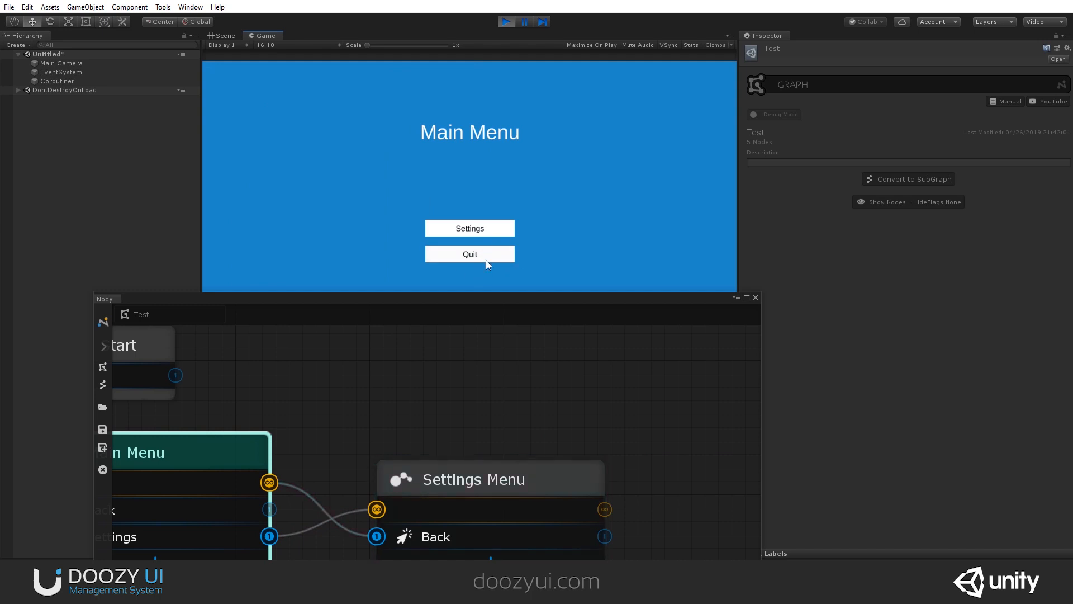
middle_drag(380, 405, 731, 315)
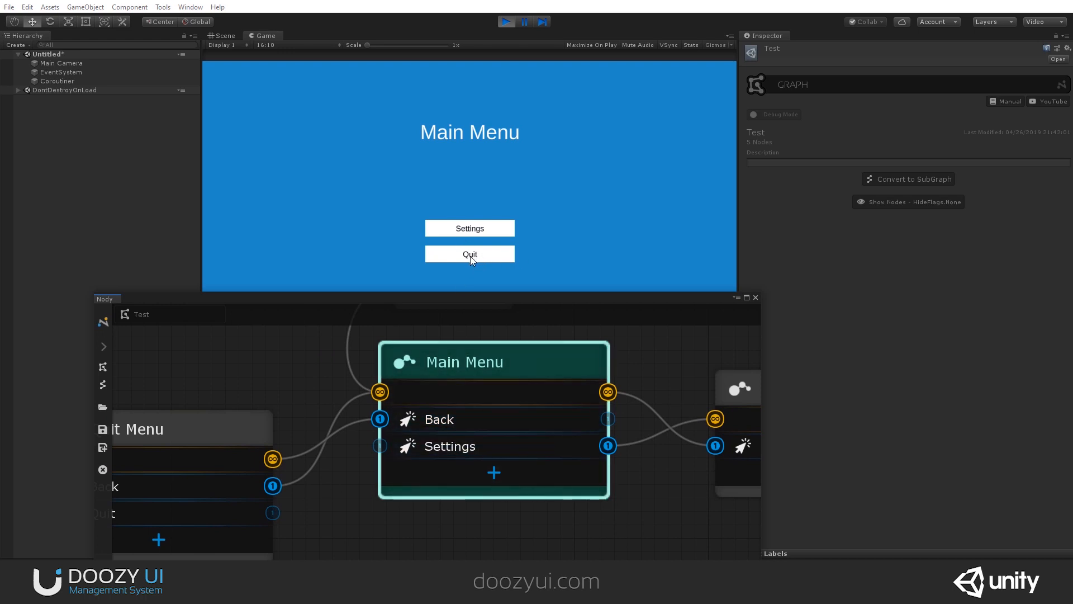
middle_drag(302, 435, 499, 404)
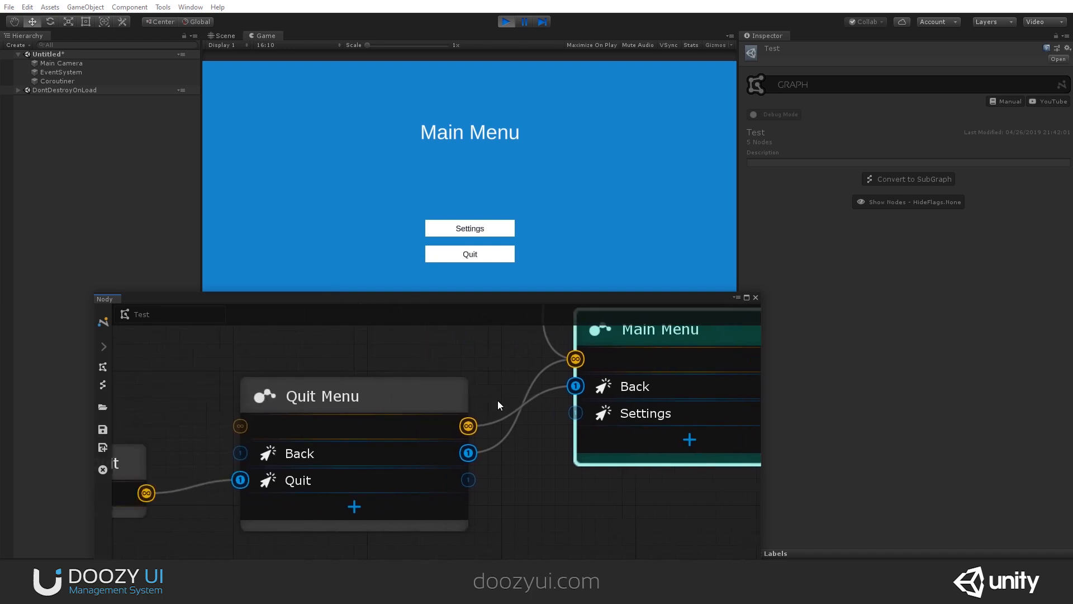
click(316, 392)
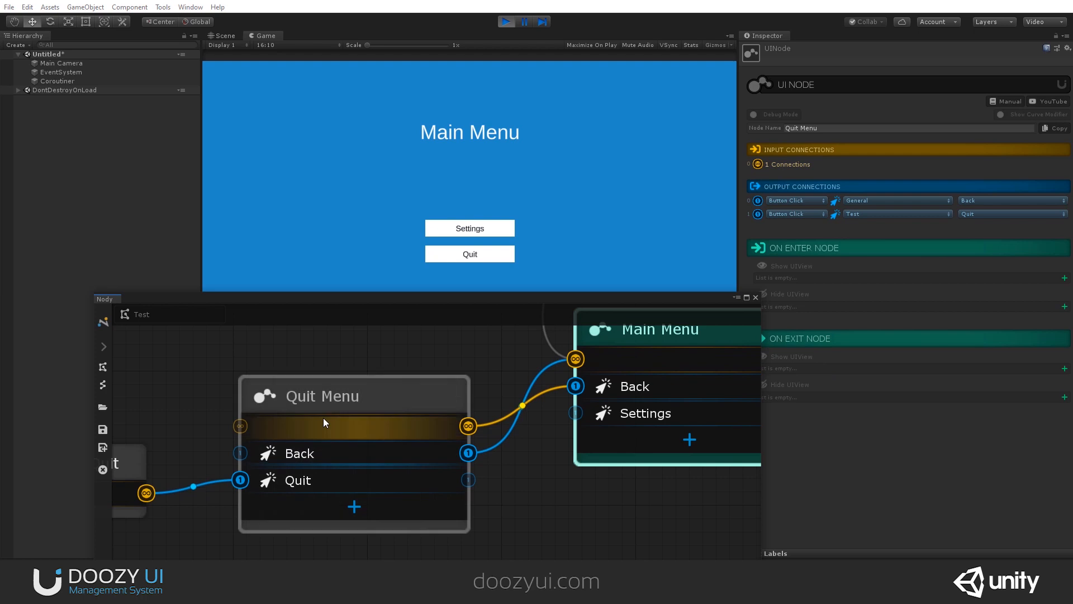
click(621, 344)
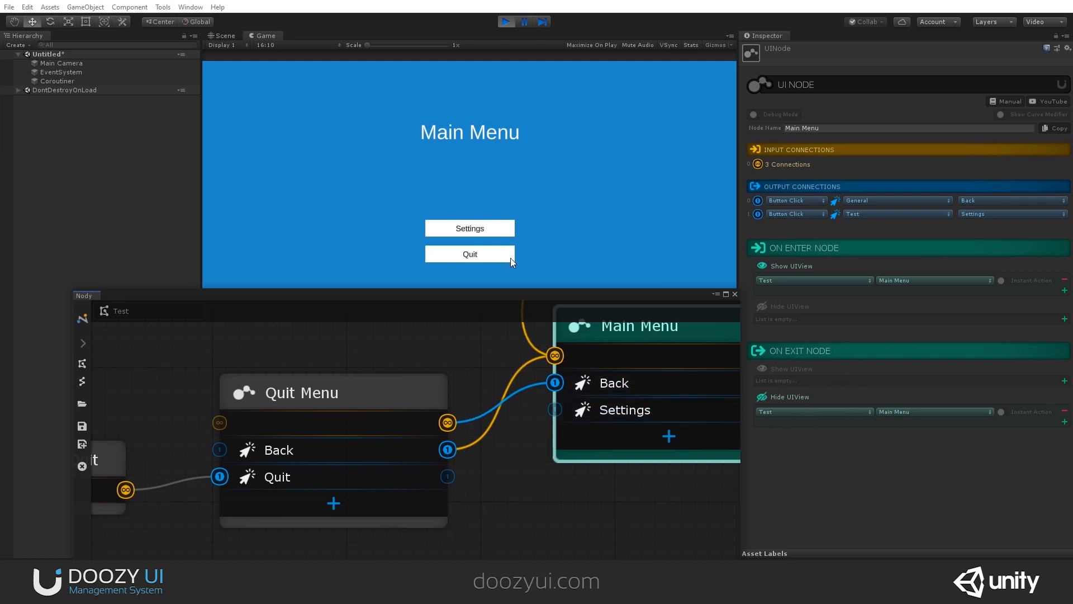
click(439, 360)
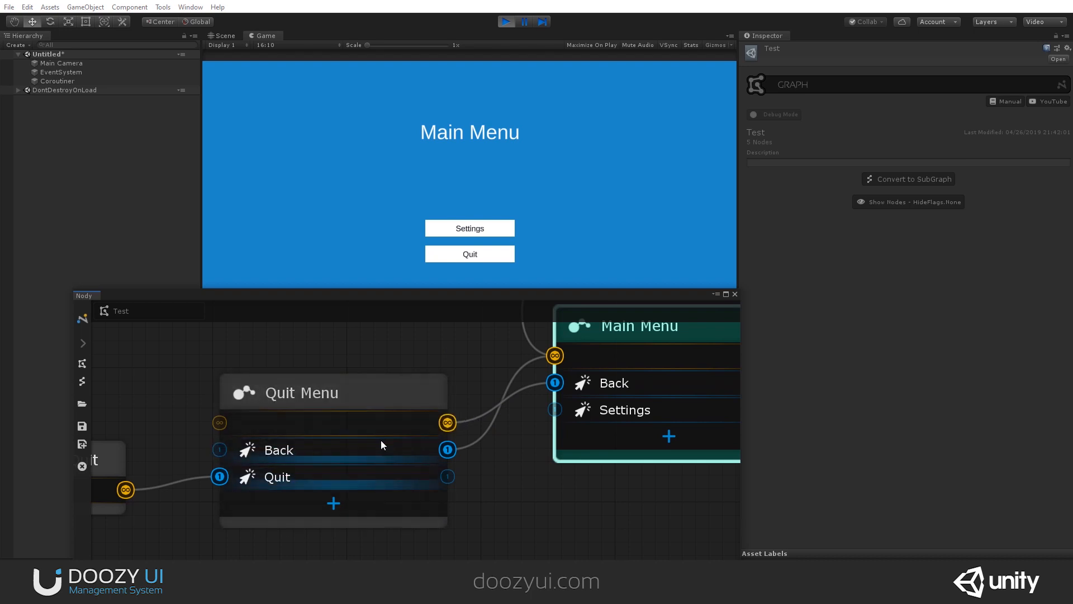
- Test the main menu's Quit option and repeatedly trigger the keyboard back action to switch between the Quit Menu and Main Menu nodes
click(462, 256)
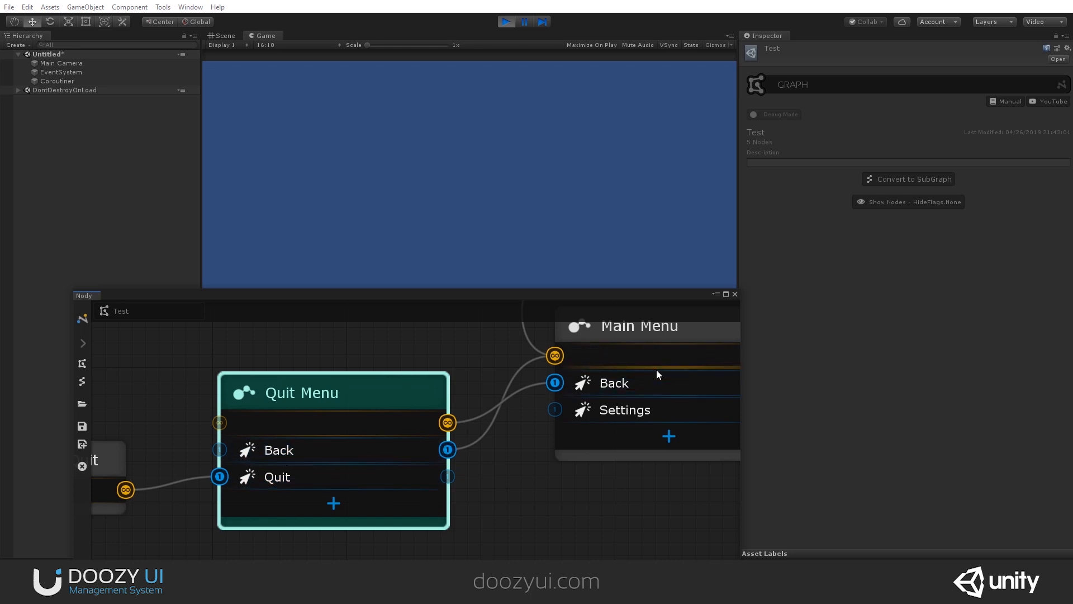
click(528, 210)
key(Escape)
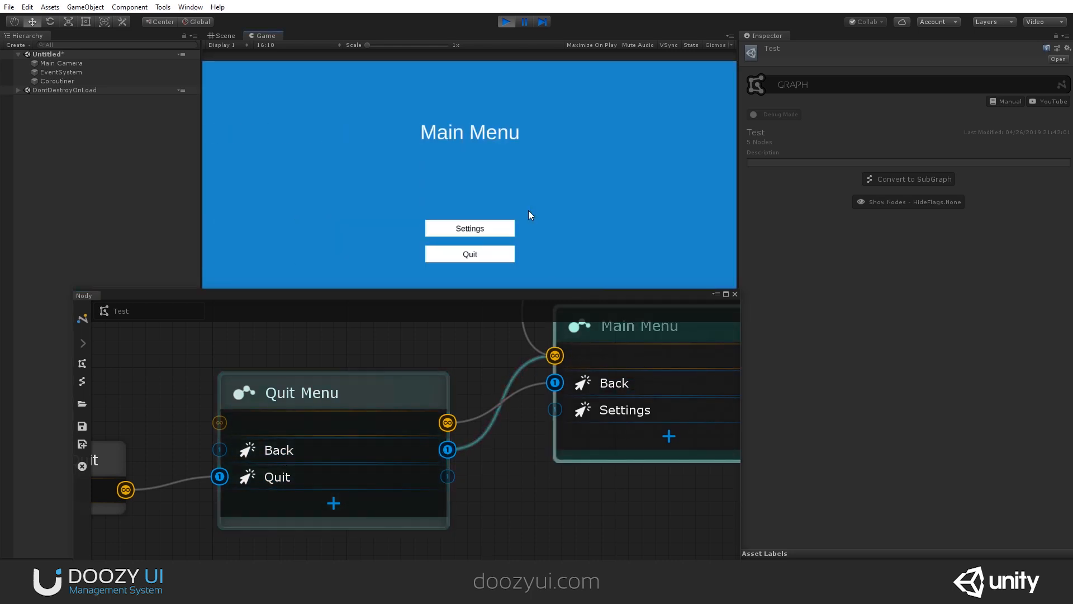
key(Escape)
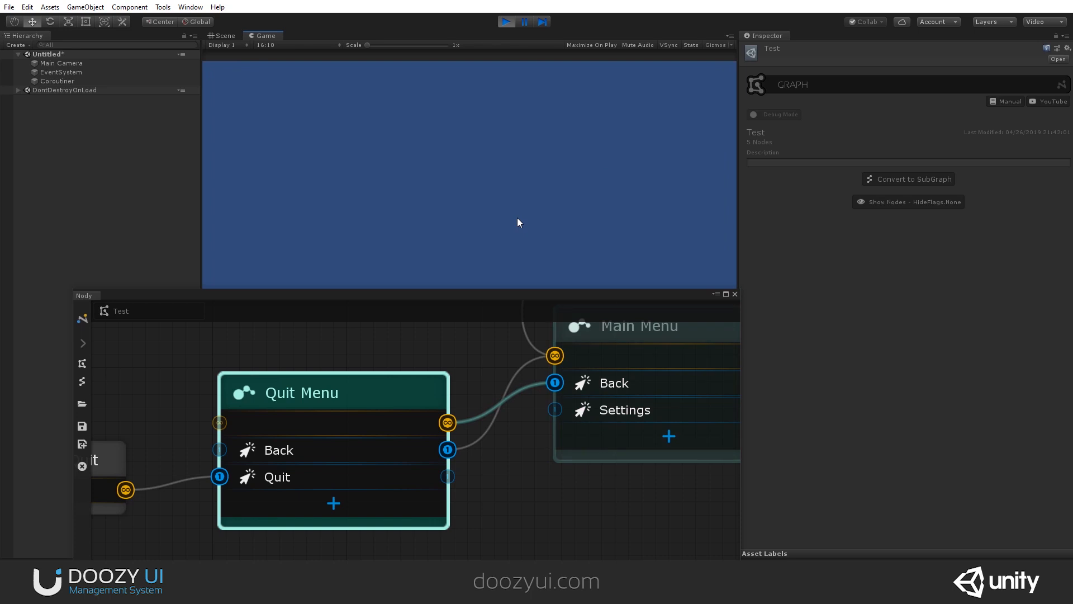
key(Escape)
key(Escape)
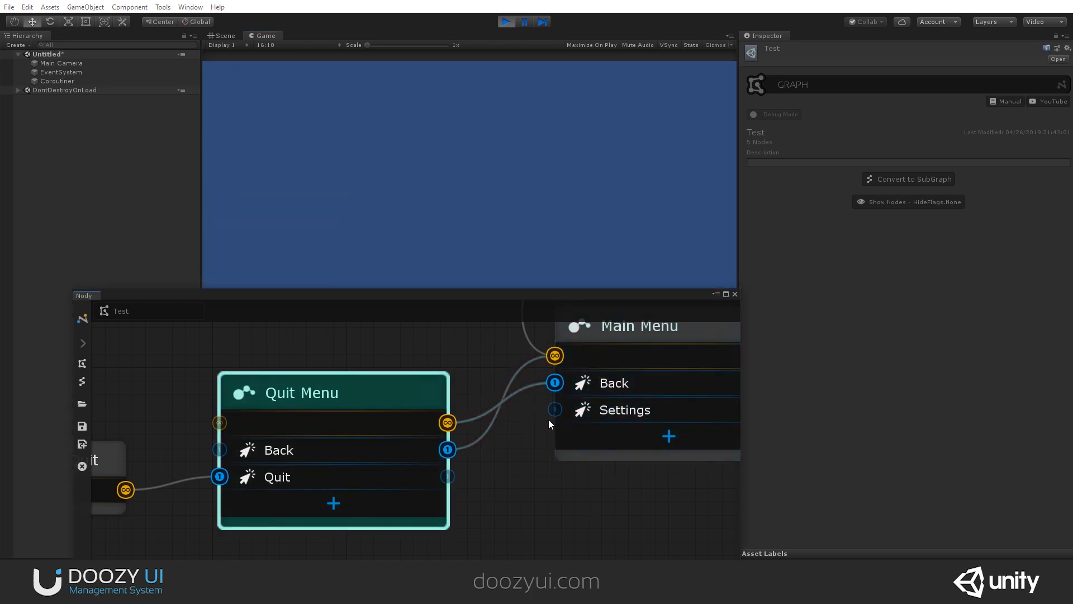
click(498, 221)
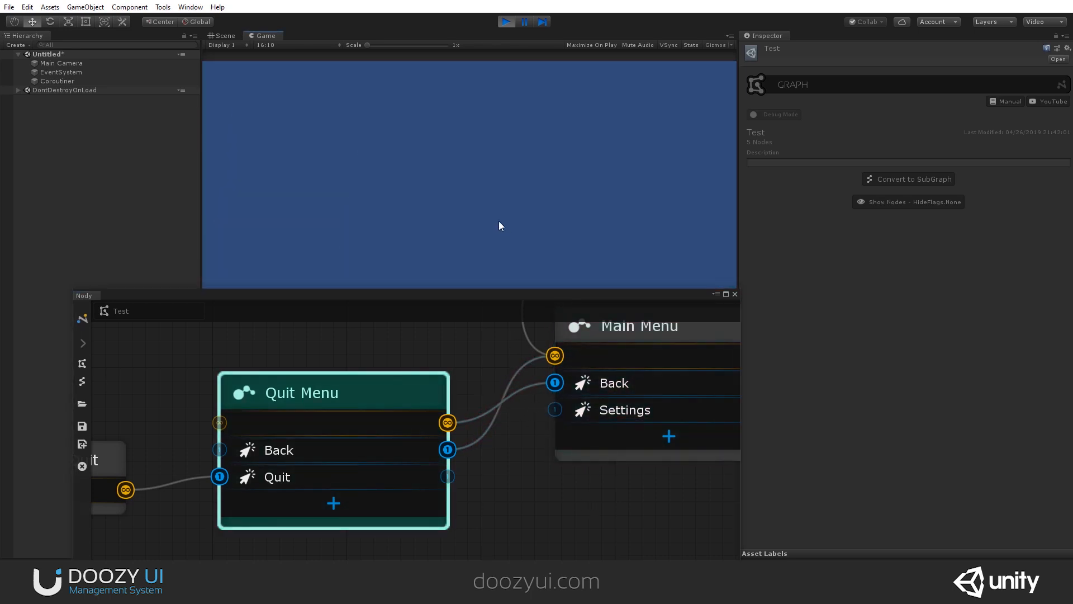
key(Escape)
key(Escape)
key(Escape)
key(Escape)
key(Escape)
key(Escape)
key(Escape)
key(Escape)
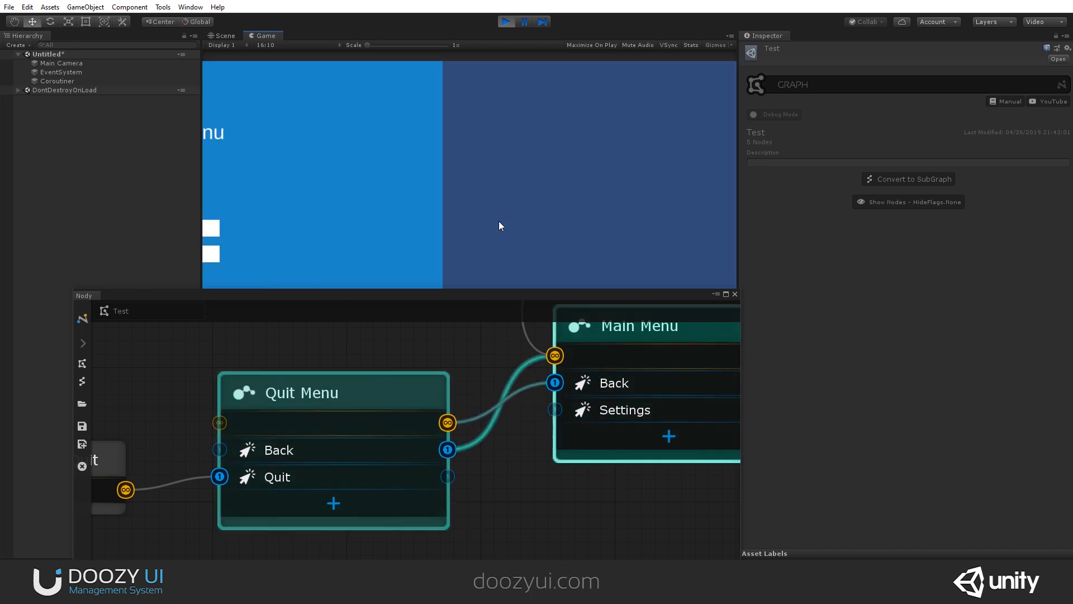
key(Escape)
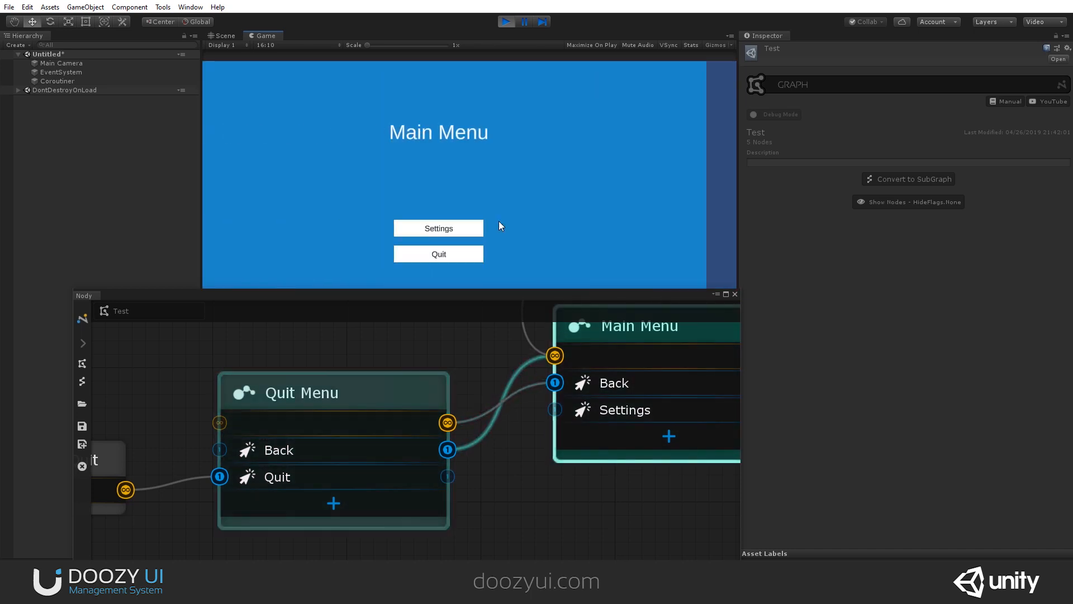
- Add a Show UIView entry to the Quit Menu node's On Enter actions, using category Test and view Quit Menu
click(371, 392)
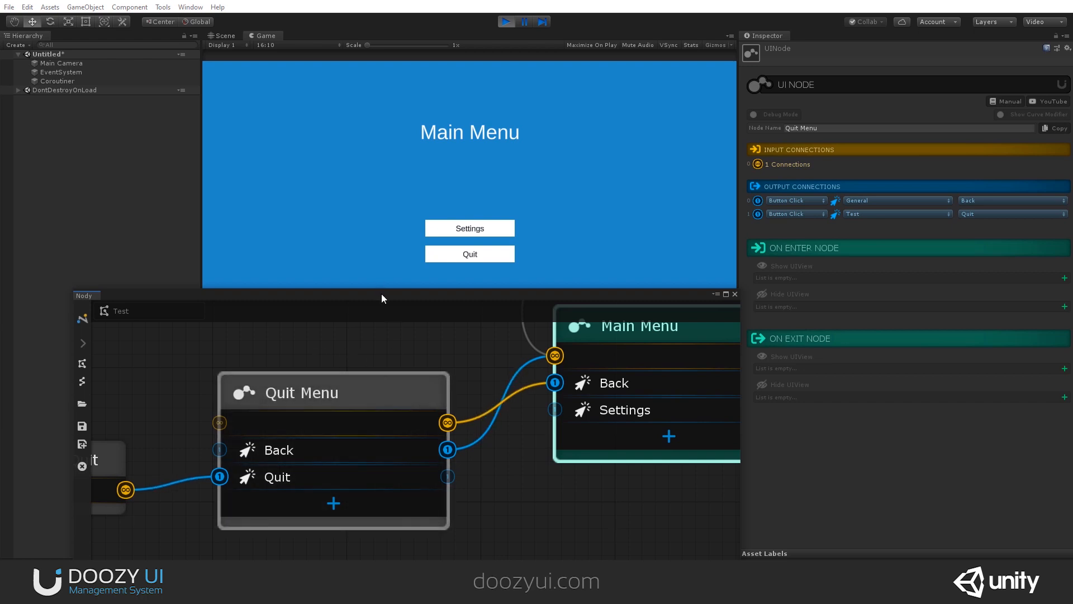
drag(382, 293, 363, 218)
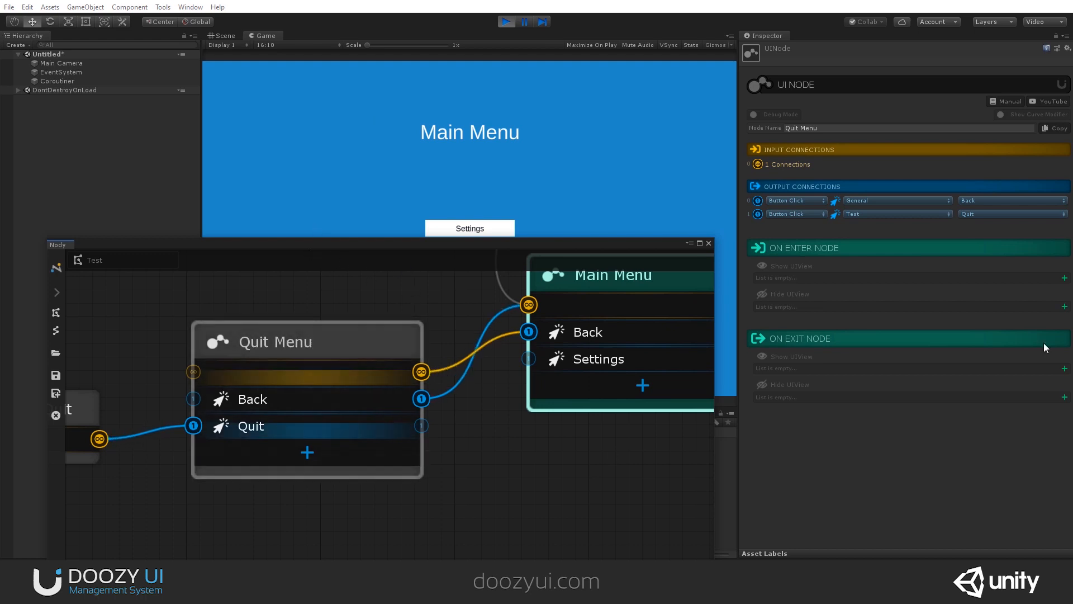
click(1065, 279)
click(802, 282)
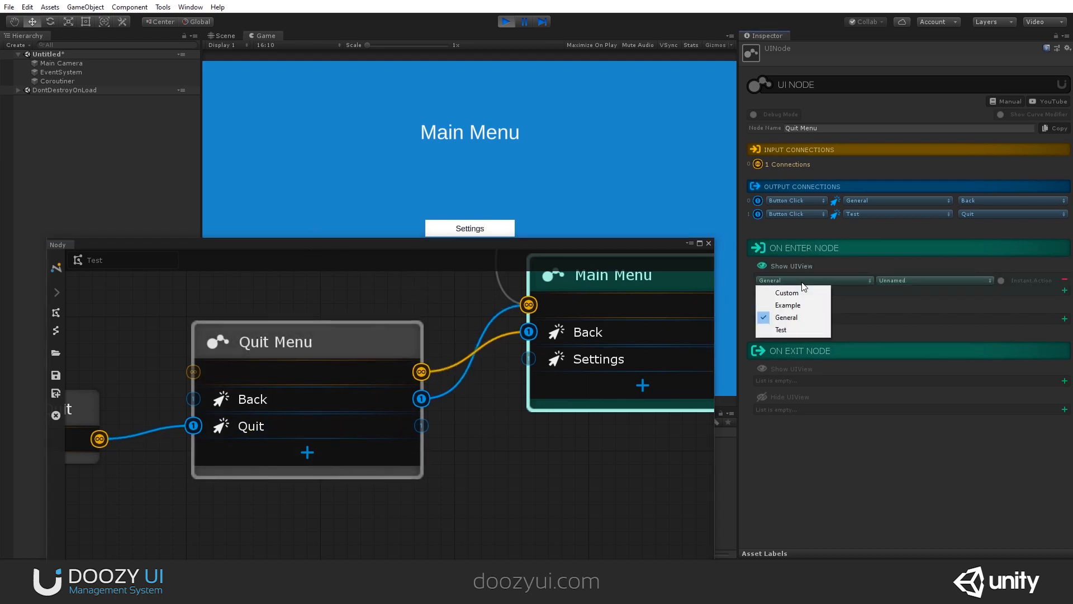
click(788, 330)
click(904, 282)
click(908, 307)
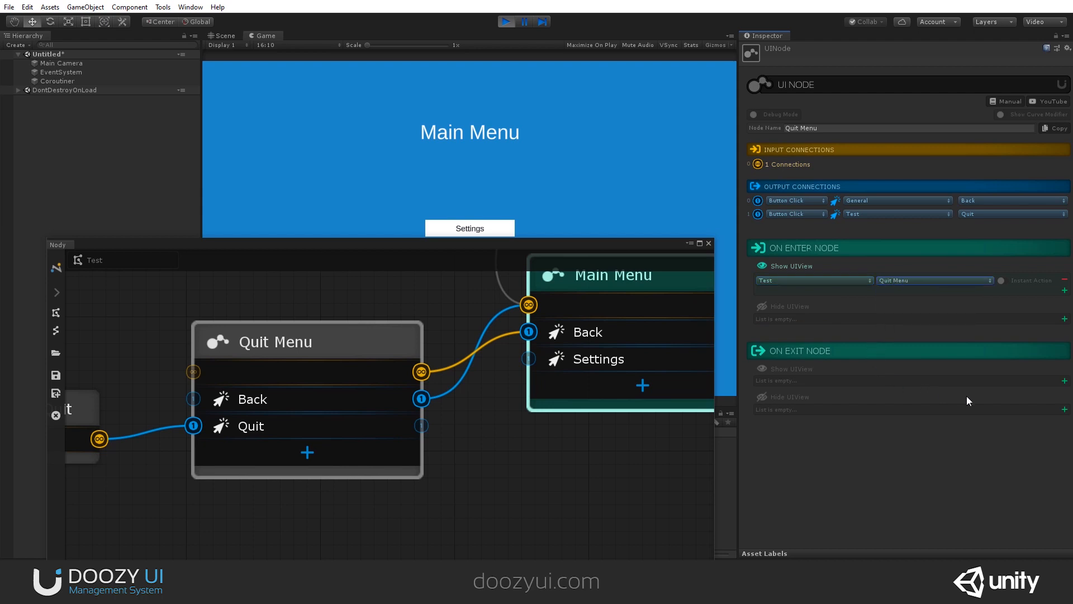
- Add a Hide UIView entry to the Quit Menu node's On Exit actions, using category Test and view Quit Menu
click(1065, 409)
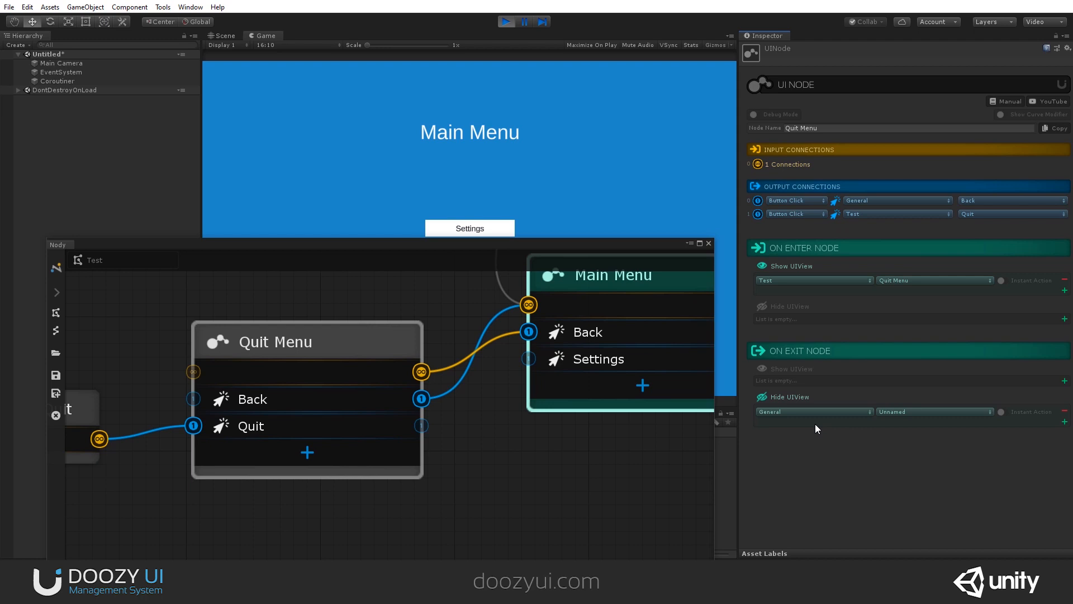
click(801, 409)
click(813, 460)
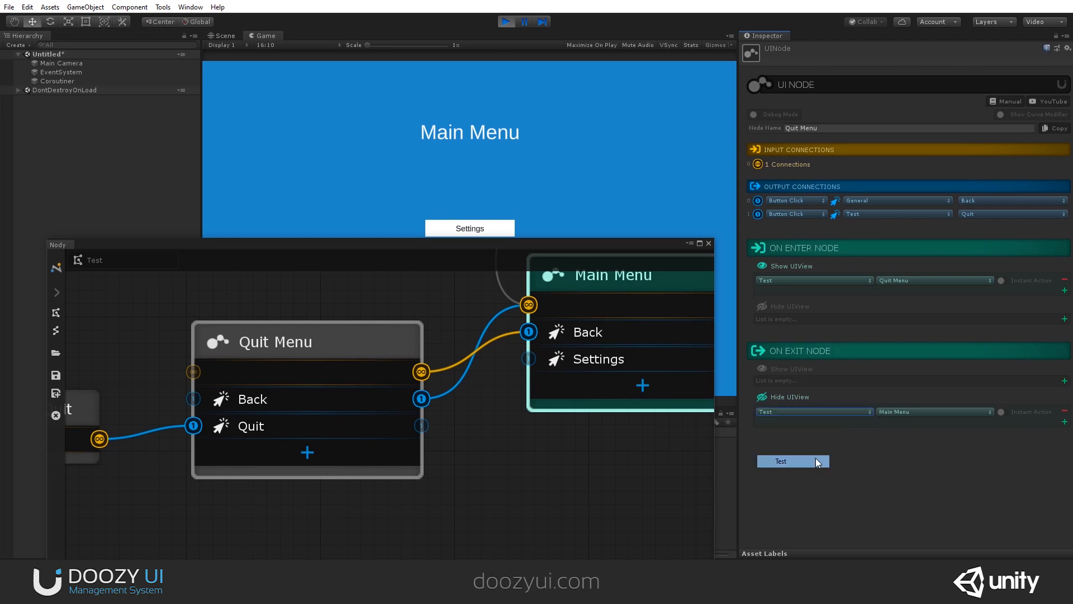
click(925, 411)
click(915, 434)
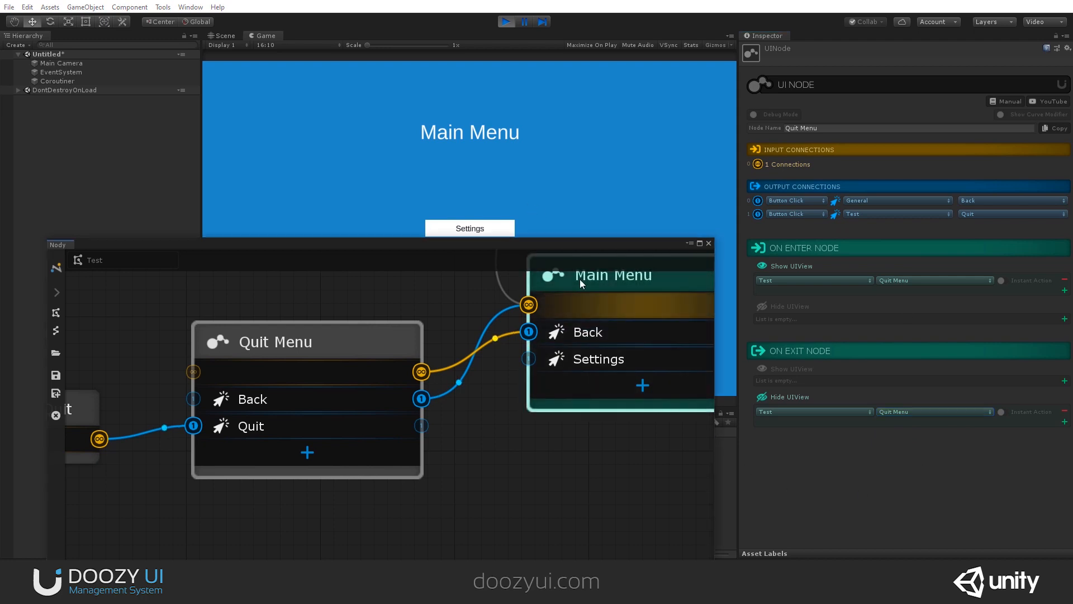
- Uncover the running game, and inspect the Settings Menu and Quit Menu views under MasterCanvas in the DontDestroyOnLoad scene
drag(485, 243, 504, 318)
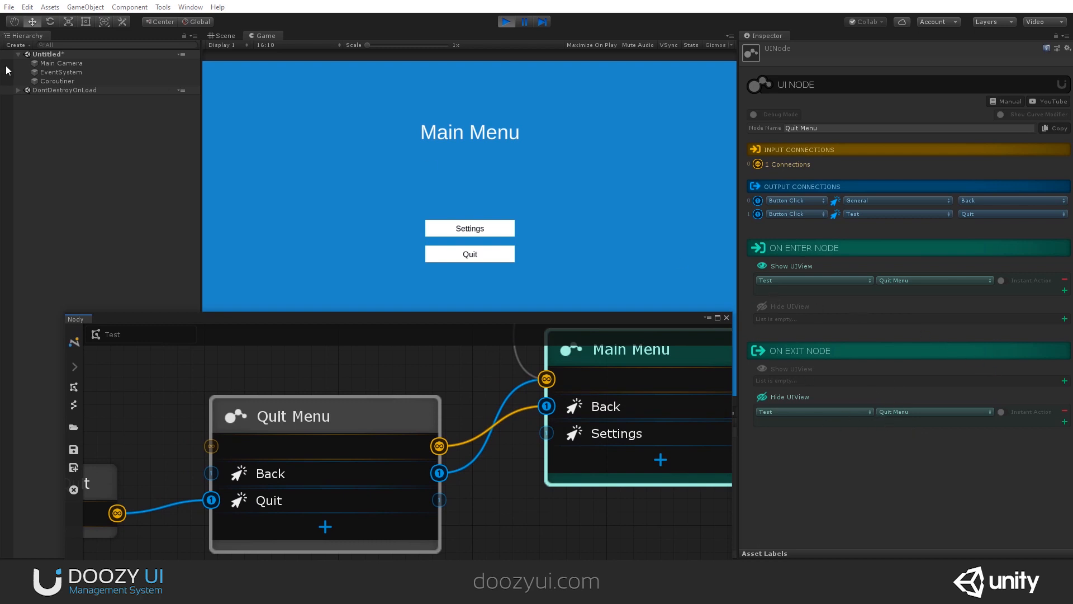
click(19, 90)
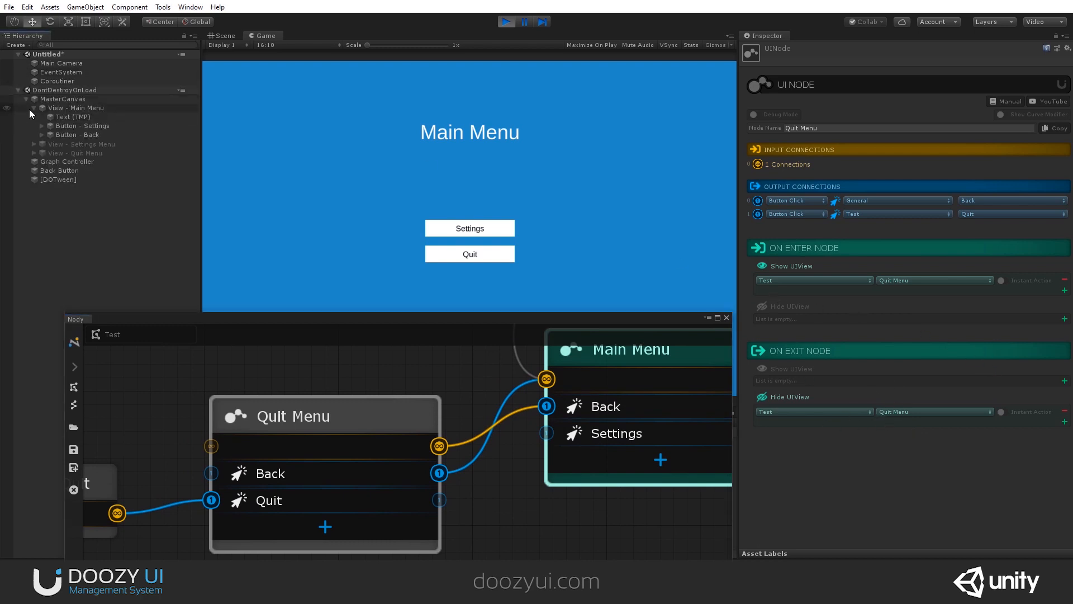
click(34, 109)
click(56, 119)
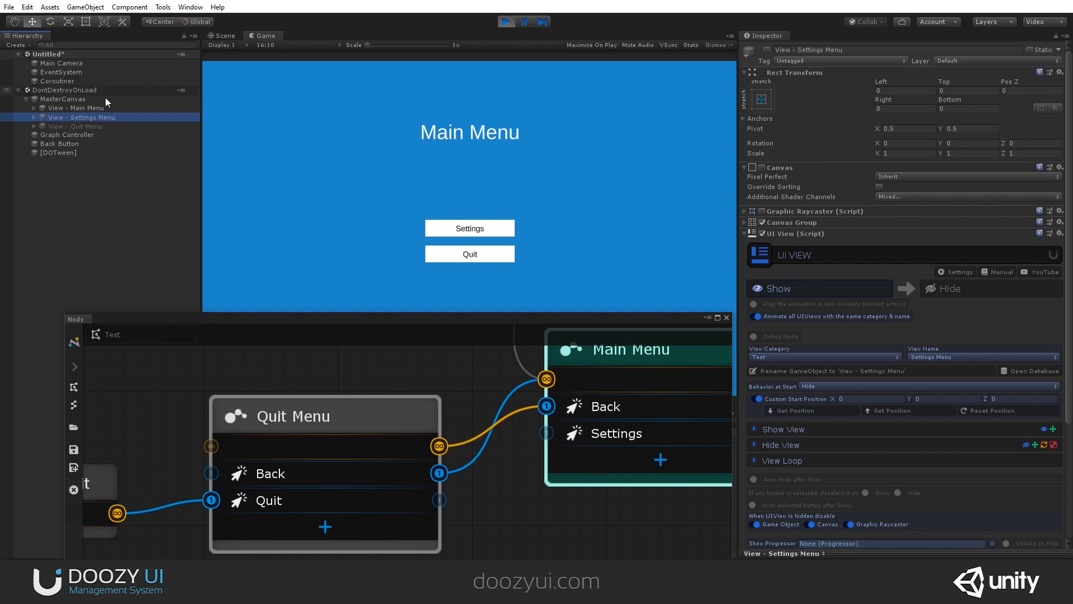
click(68, 126)
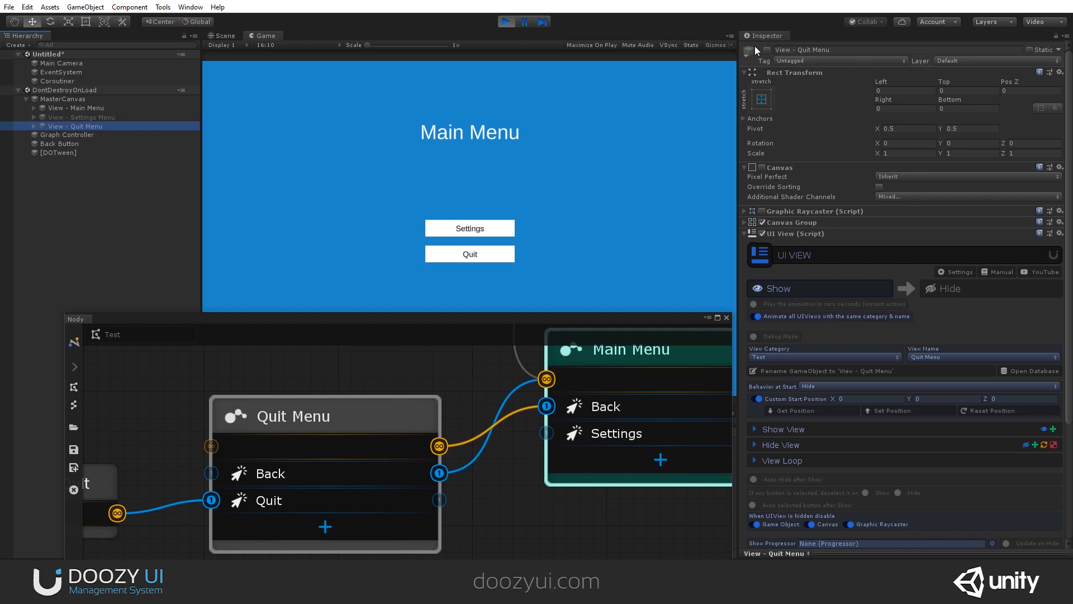
- Open the Quit menu in the running game and repeatedly test the keyboard back action between it and the main menu
click(452, 256)
key(Escape)
key(Escape)
key(Escape)
key(Escape)
key(Escape)
key(Escape)
key(Escape)
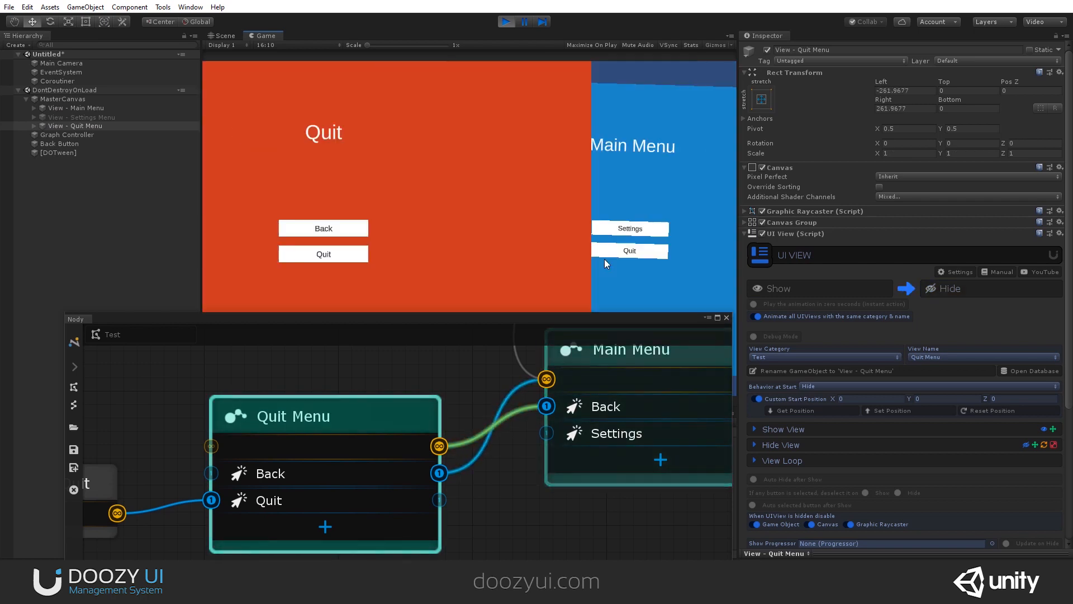
key(Escape)
key(Escape)
key(Escape)
key(Escape)
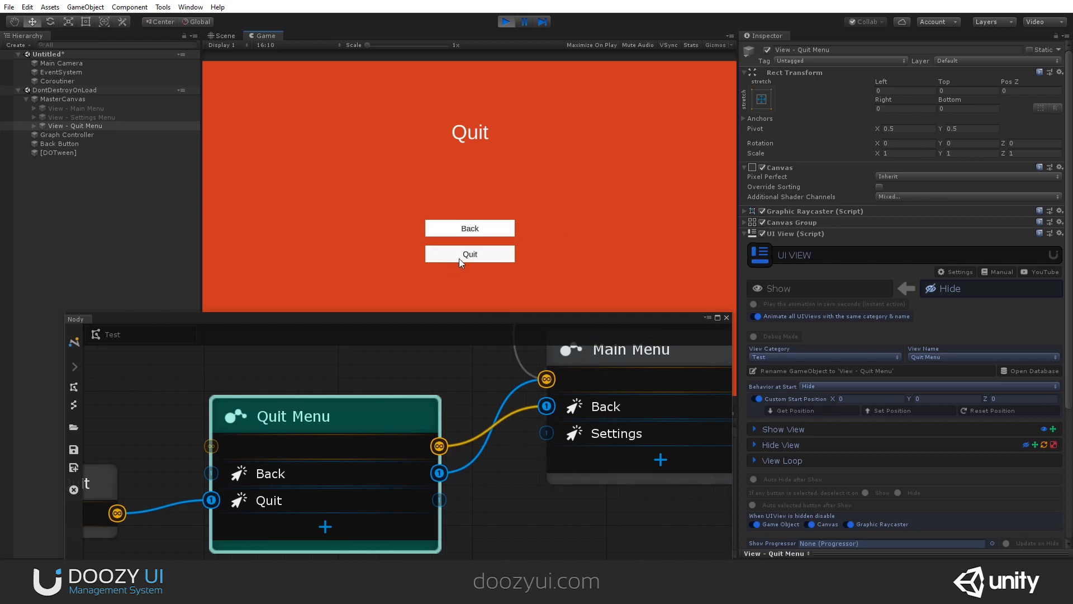
- Show the Application Quit node in the graph and exit Play Mode with the Quit menu's own Quit button
middle_drag(216, 445, 408, 396)
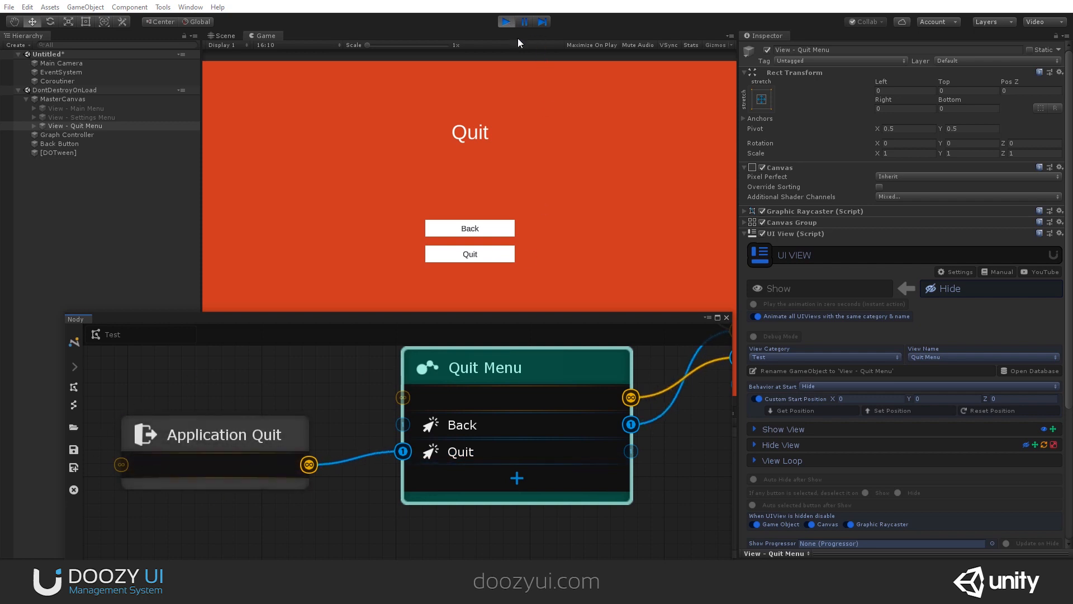
click(450, 257)
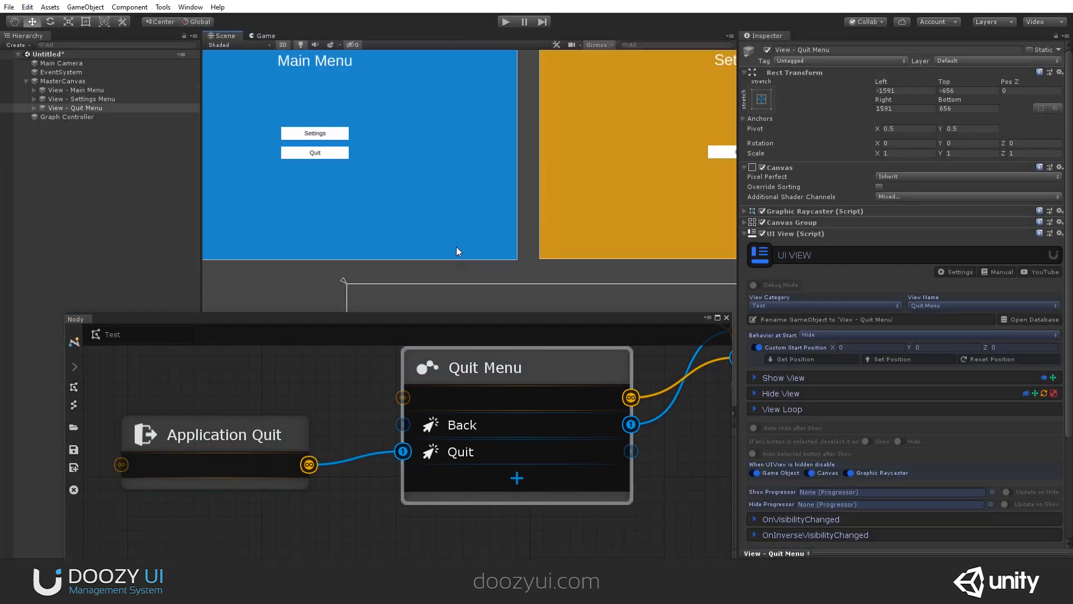
- Review the whole graph alongside the Quit, Main Menu and Settings views, and inspect the Main Menu node's connections and actions
scroll(518, 389, down, 2)
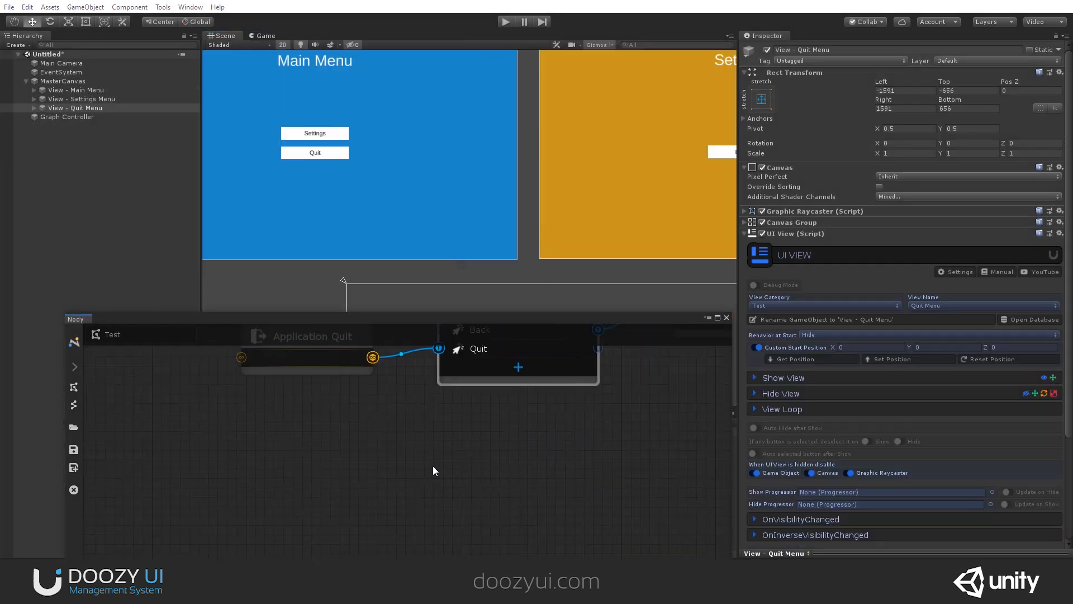
middle_drag(433, 465, 280, 511)
scroll(313, 447, down, 2)
middle_drag(454, 472, 440, 515)
scroll(447, 477, down, 1)
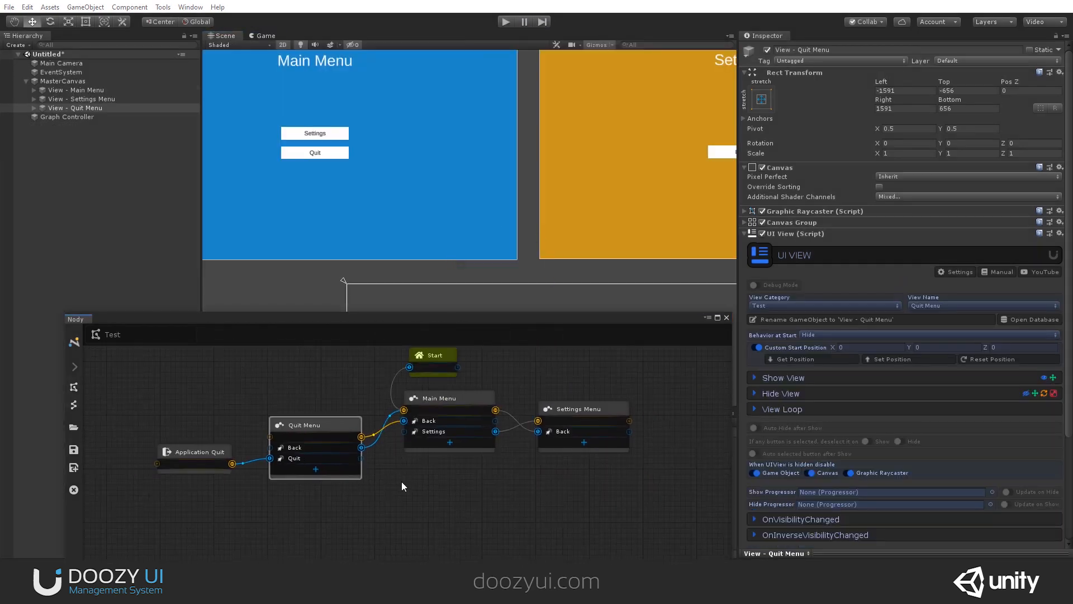
middle_drag(404, 482, 394, 500)
scroll(498, 235, down, 4)
middle_drag(476, 246, 534, 197)
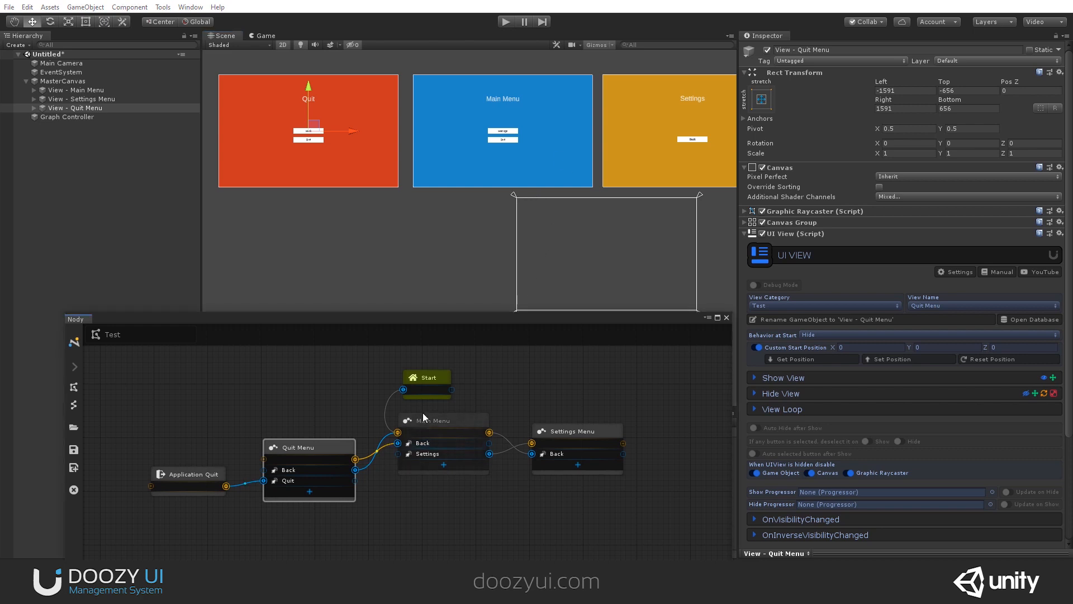
drag(411, 319, 416, 235)
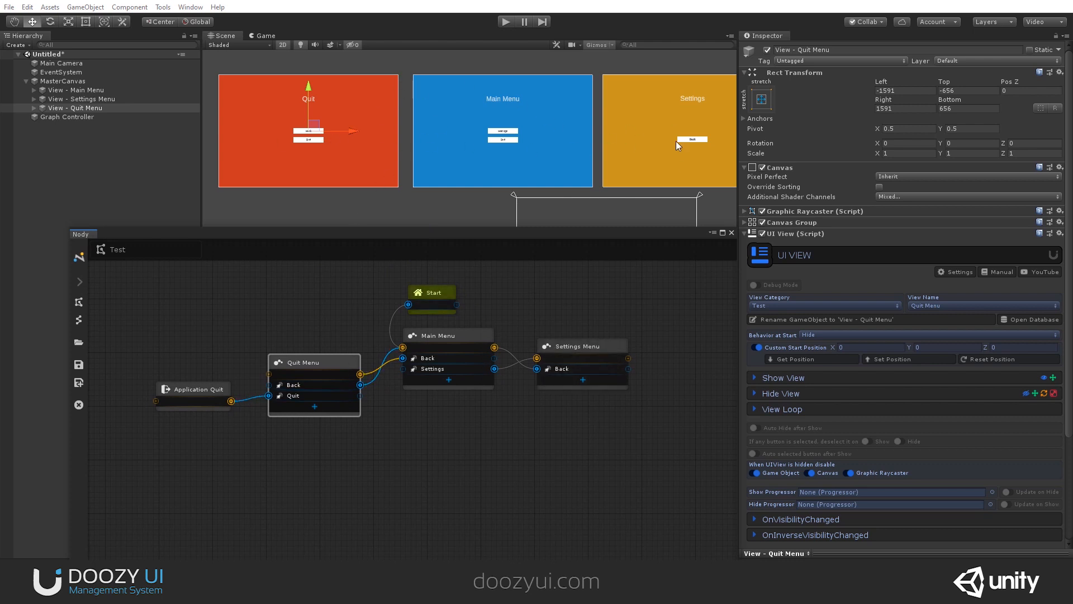
click(506, 441)
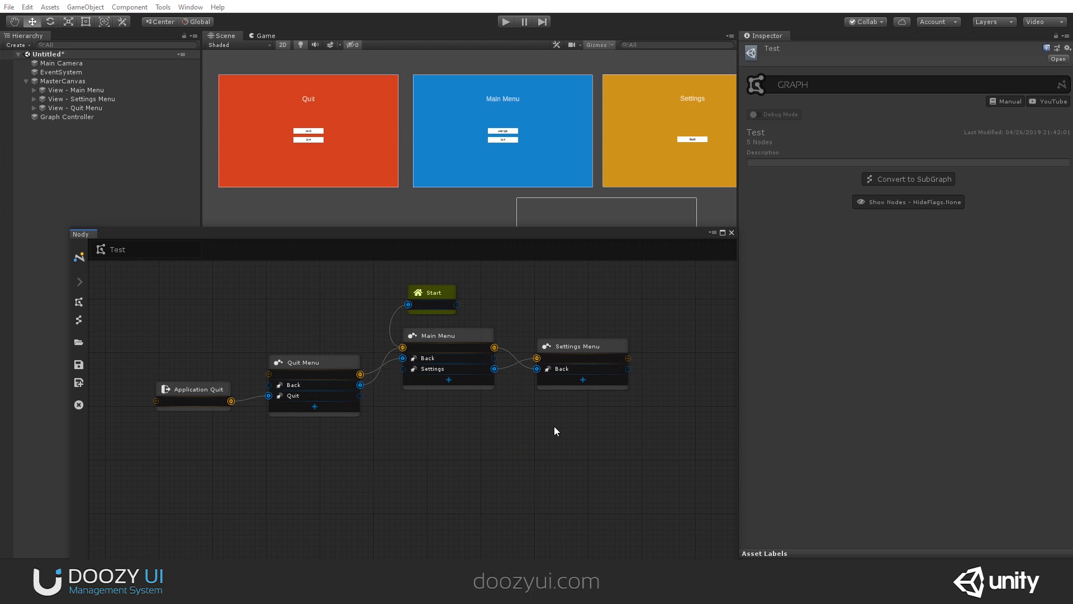
click(454, 338)
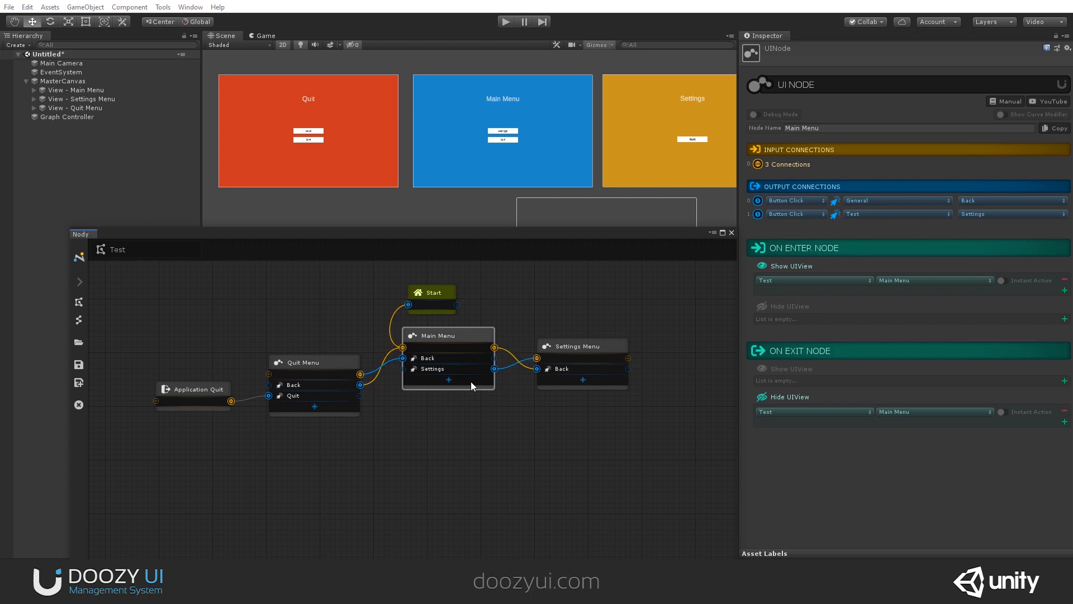
- Inspect the Settings Menu and Main Menu nodes in the graph, including their connections and UIView actions
scroll(553, 380, up, 3)
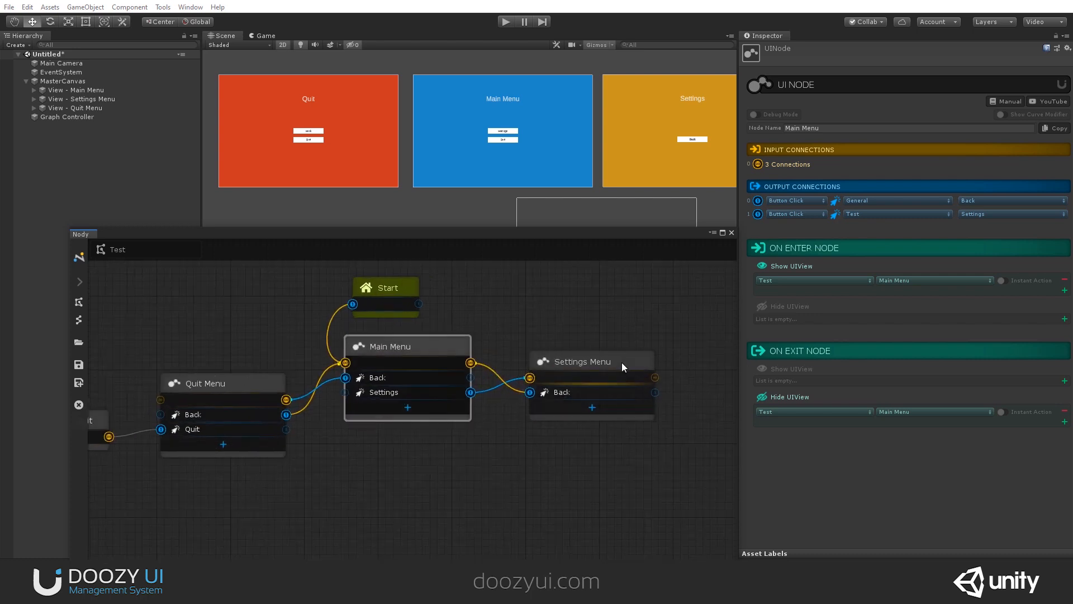
click(621, 362)
middle_drag(451, 457, 489, 440)
click(406, 358)
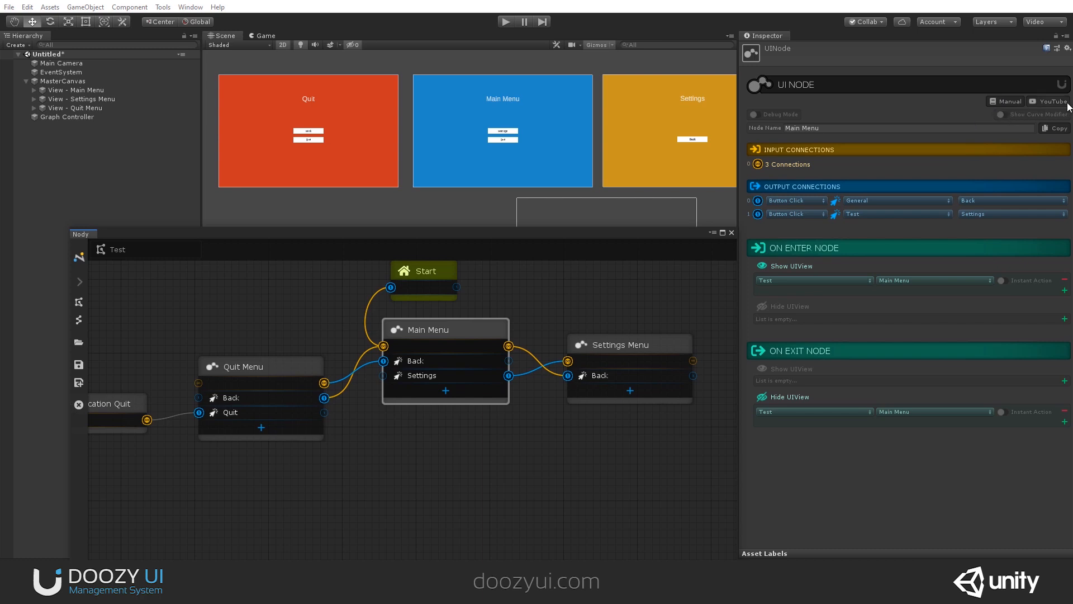
- Examine the Main Menu view's child buttons and the Graph Controller's graph reference alongside the Main Menu node
click(53, 90)
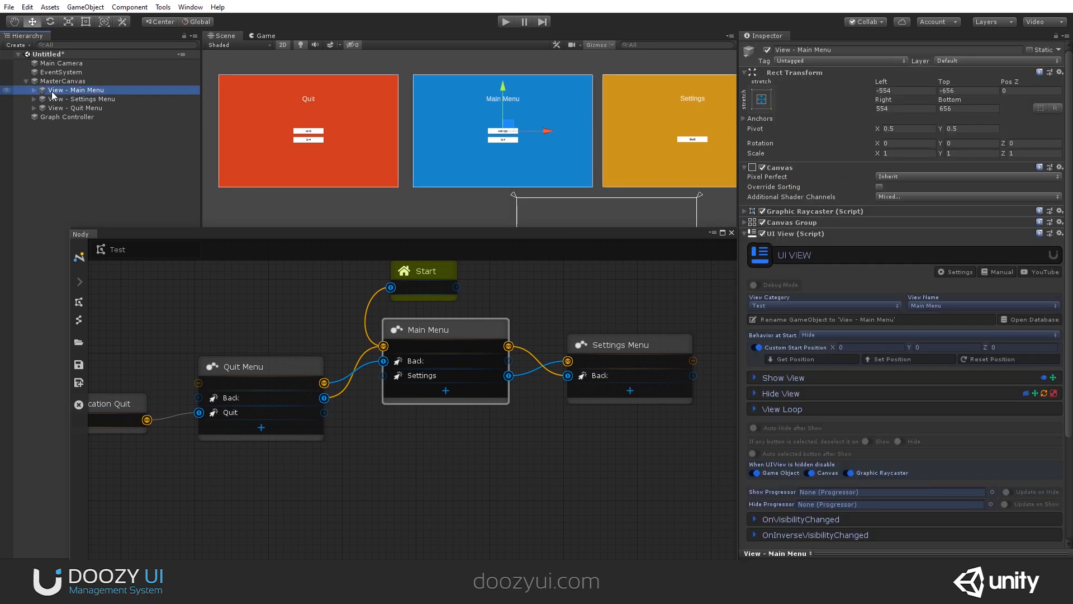
click(34, 91)
click(82, 107)
click(444, 327)
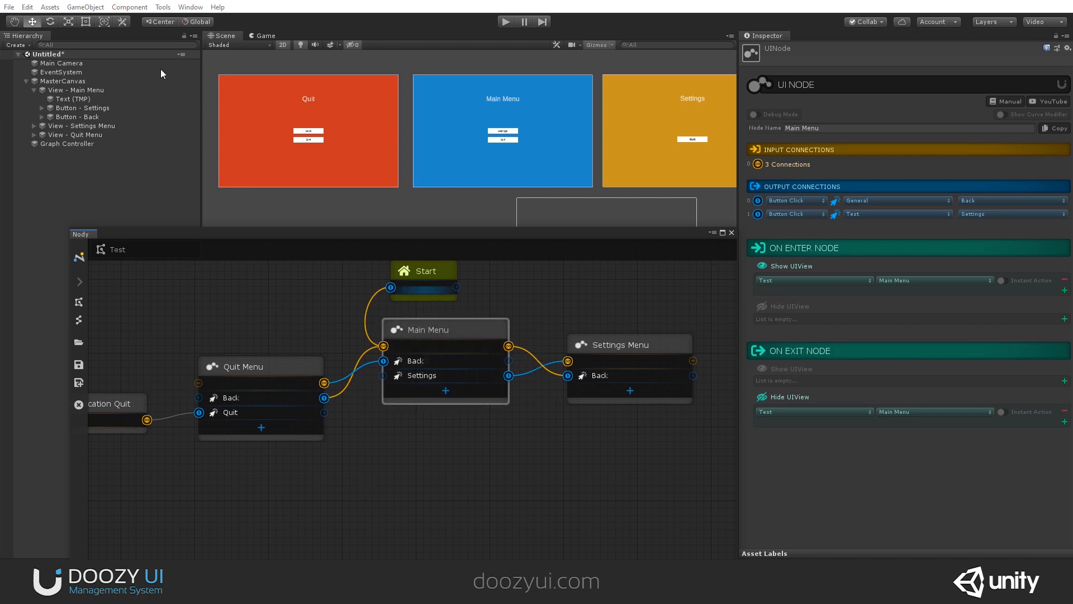
click(73, 144)
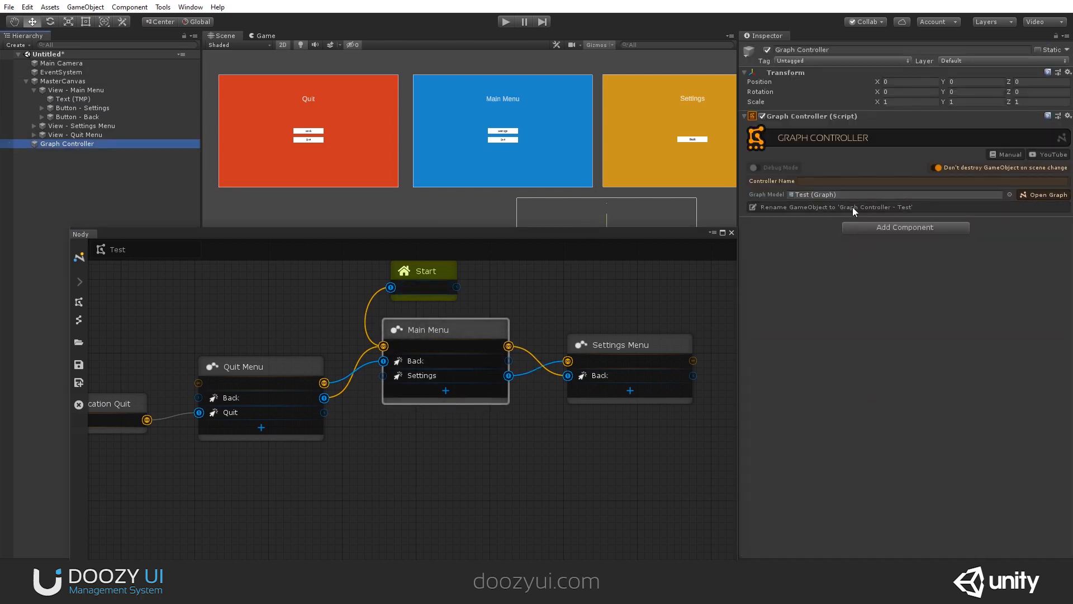
click(479, 349)
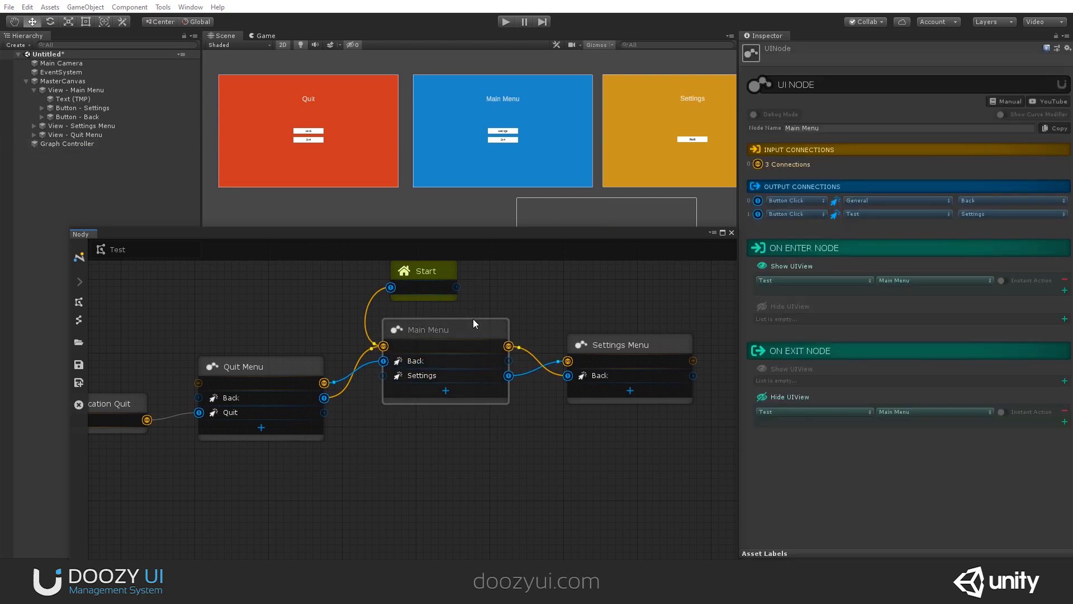
click(34, 90)
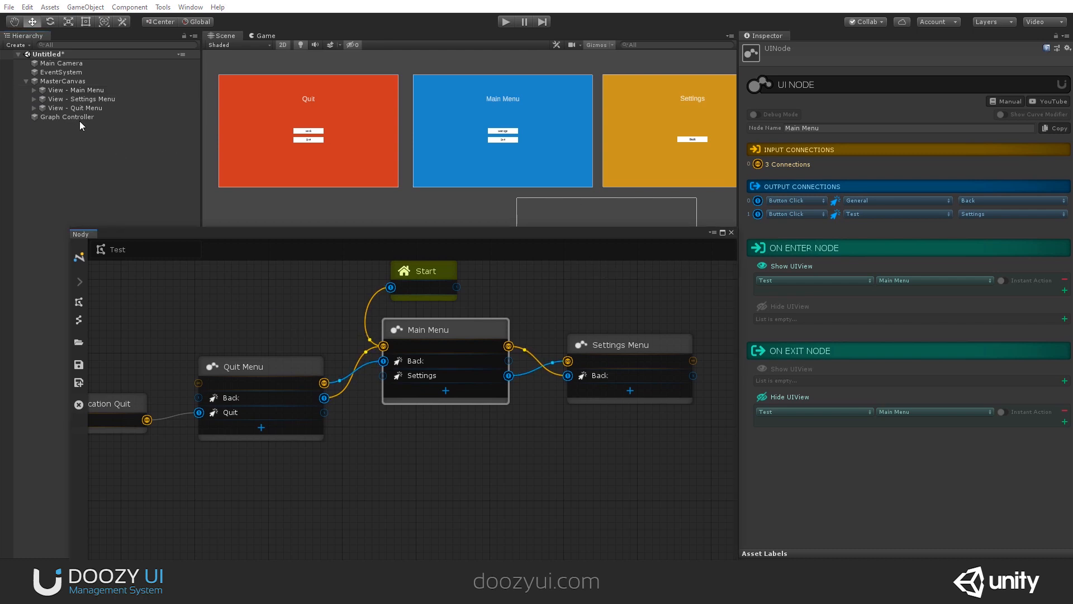
- Close the Nody graph and load the Flip category's FlipAndResizeBottom preset as the Show animation for all three menu views
click(730, 232)
middle_drag(417, 238, 313, 280)
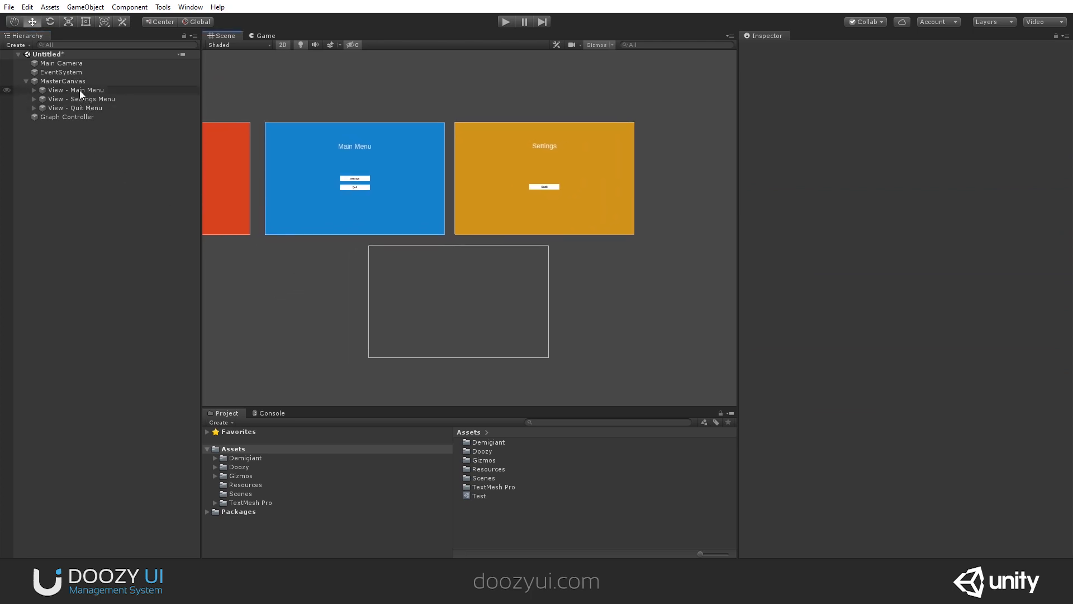
click(79, 89)
shift+click(82, 107)
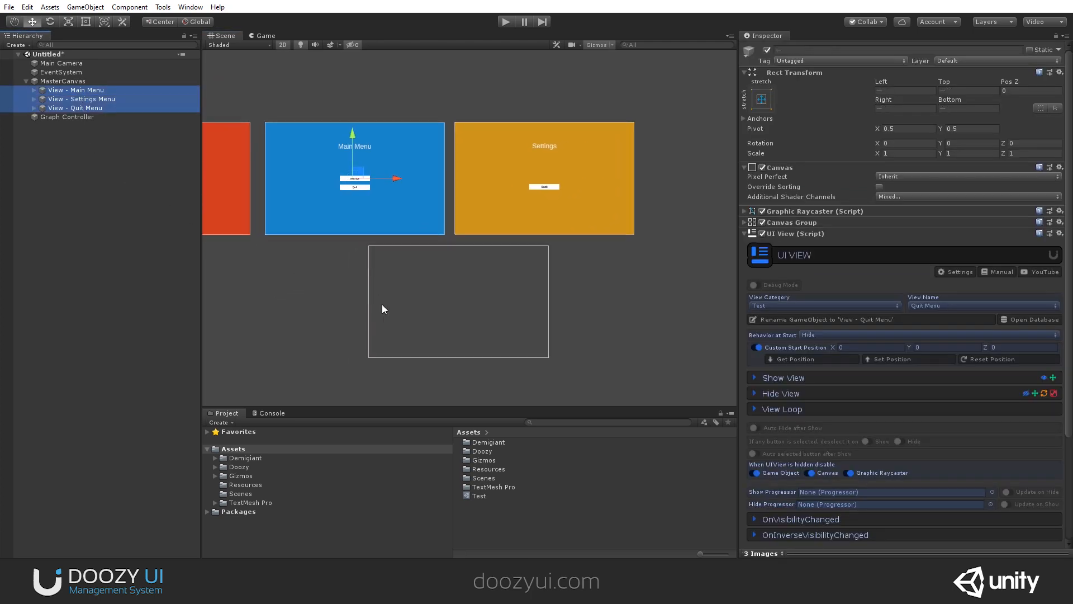
click(801, 379)
scroll(811, 399, down, 5)
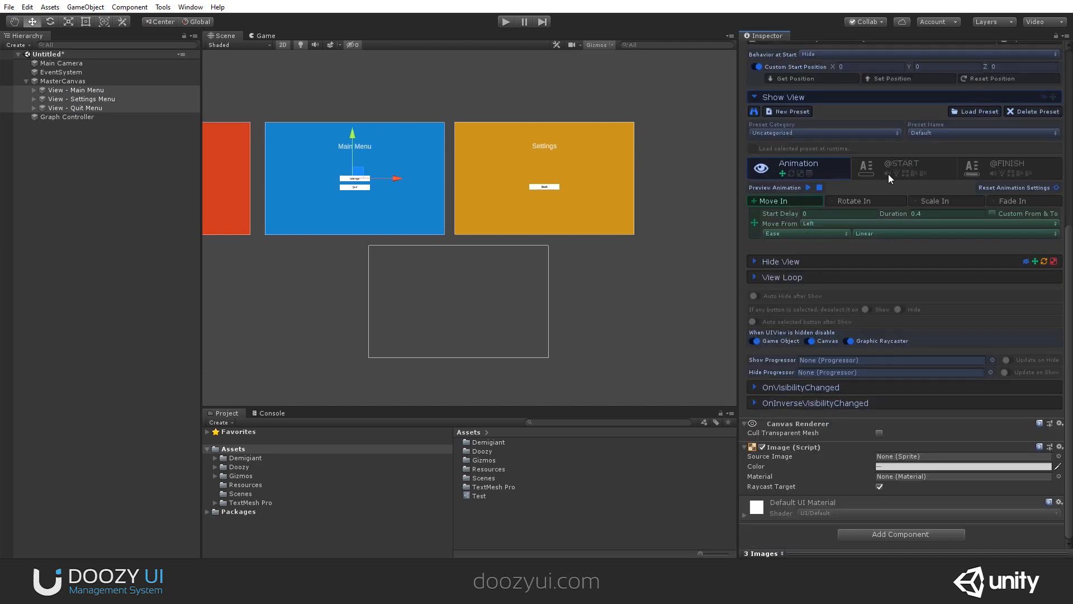
click(869, 135)
click(794, 158)
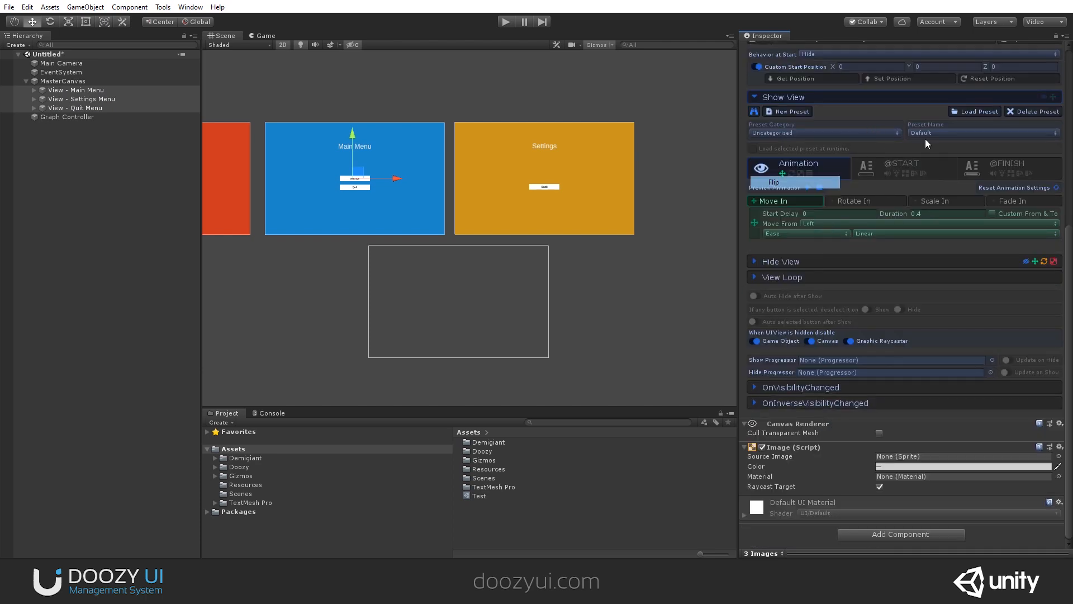
click(982, 111)
click(826, 98)
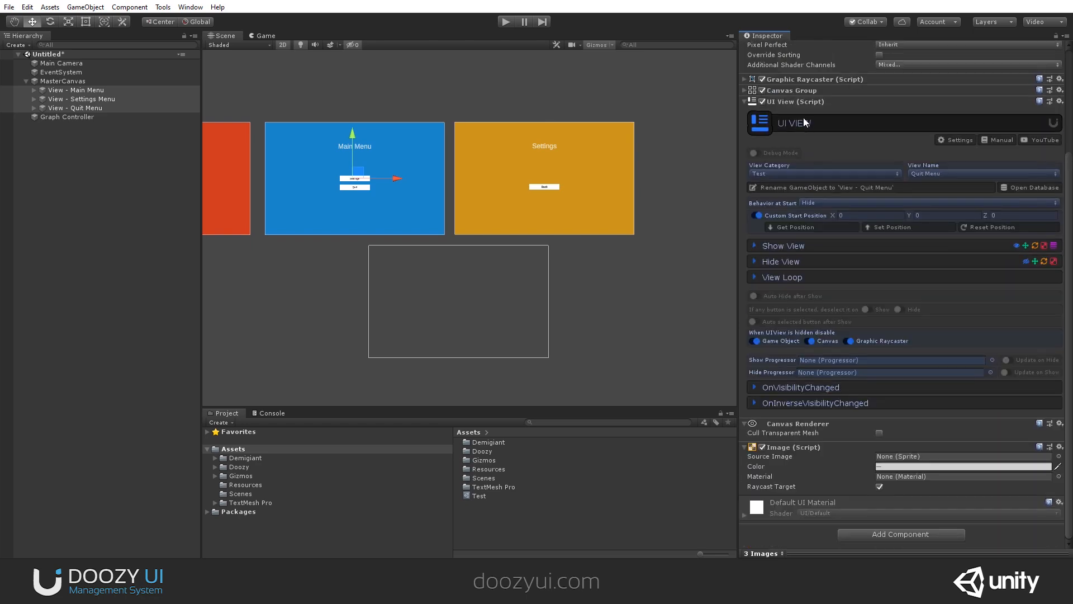
- Load the Scale category's SlenderUp preset as the Hide animation for the three selected views
click(797, 261)
click(850, 297)
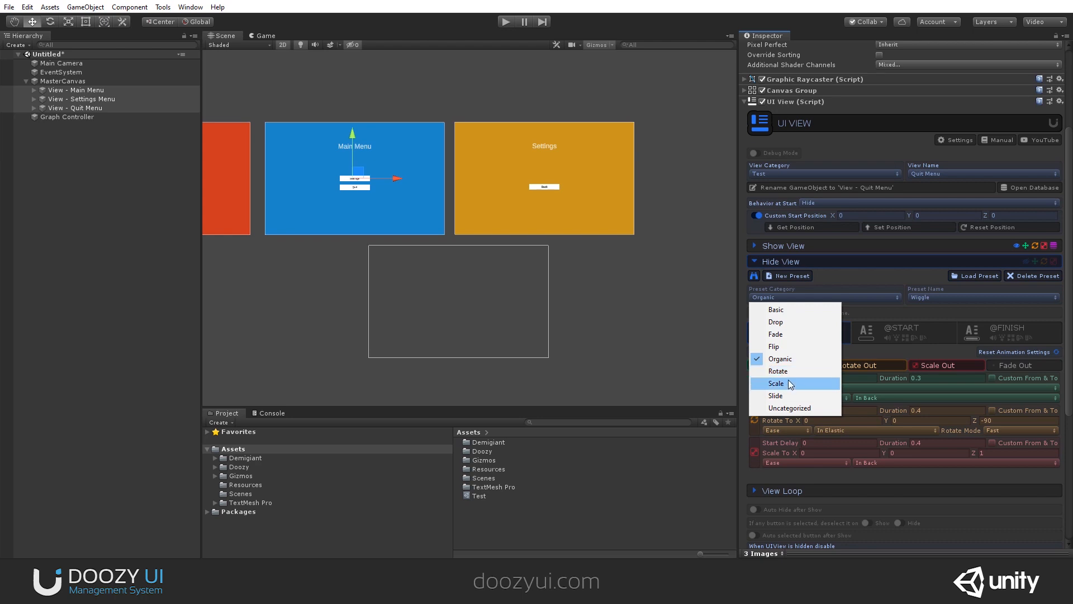
click(776, 383)
click(939, 299)
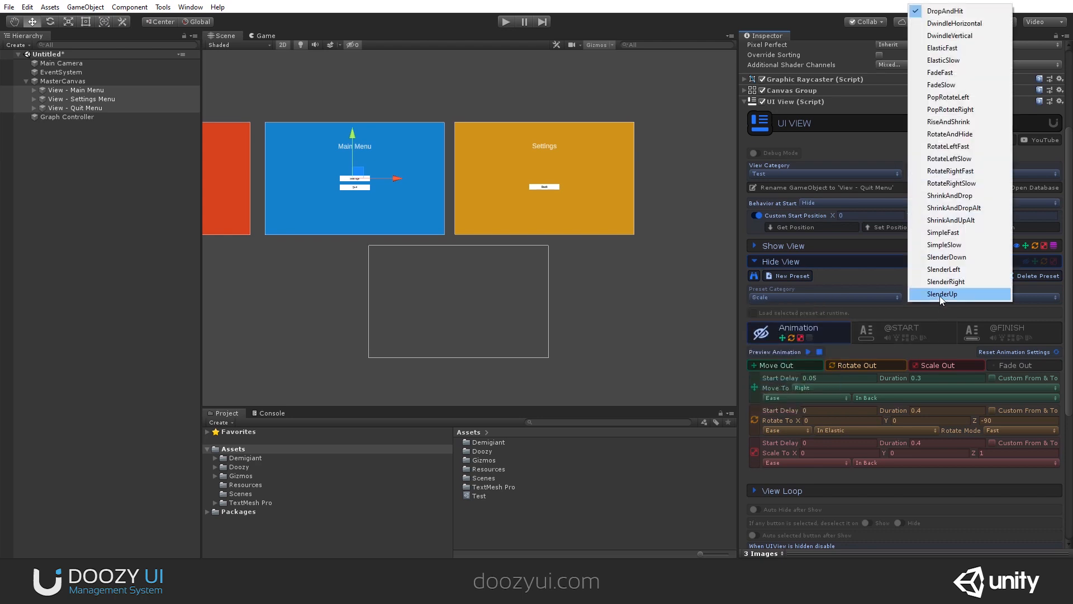
click(940, 296)
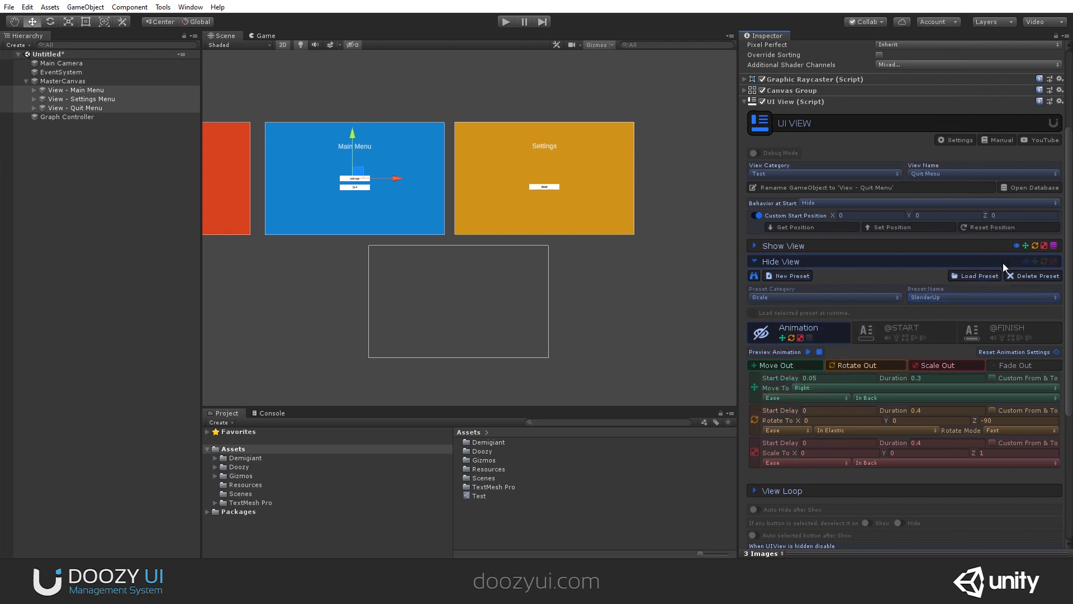
click(837, 262)
- Test the new view animations in Play Mode by moving between the Main, Settings and Quit menus, and exit through the Quit menu
click(541, 323)
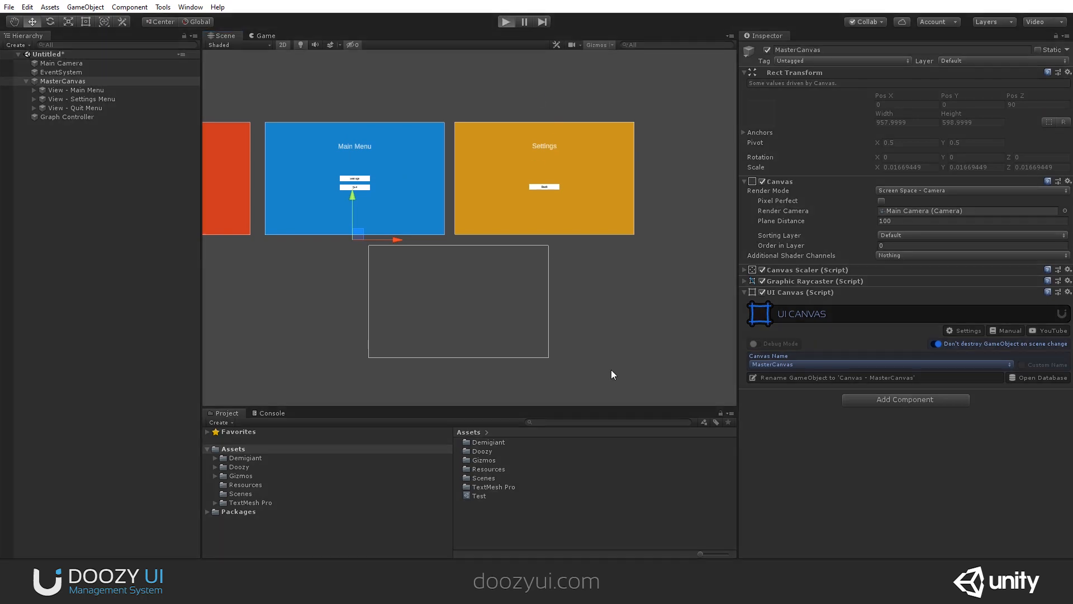
key(ctrl+p)
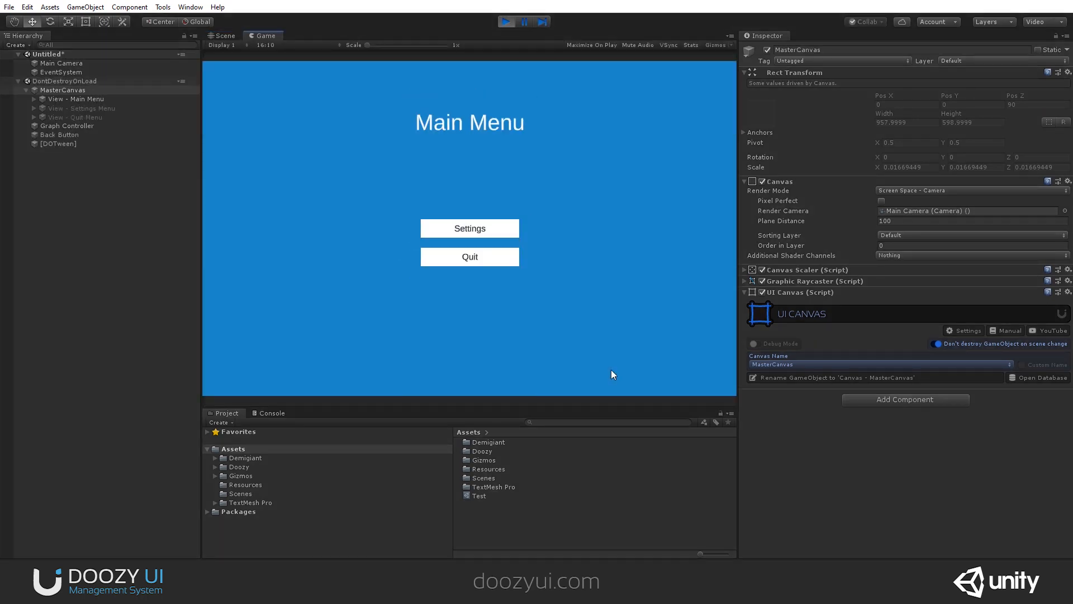
click(483, 233)
click(493, 254)
click(493, 253)
click(498, 231)
click(509, 260)
click(508, 260)
click(509, 259)
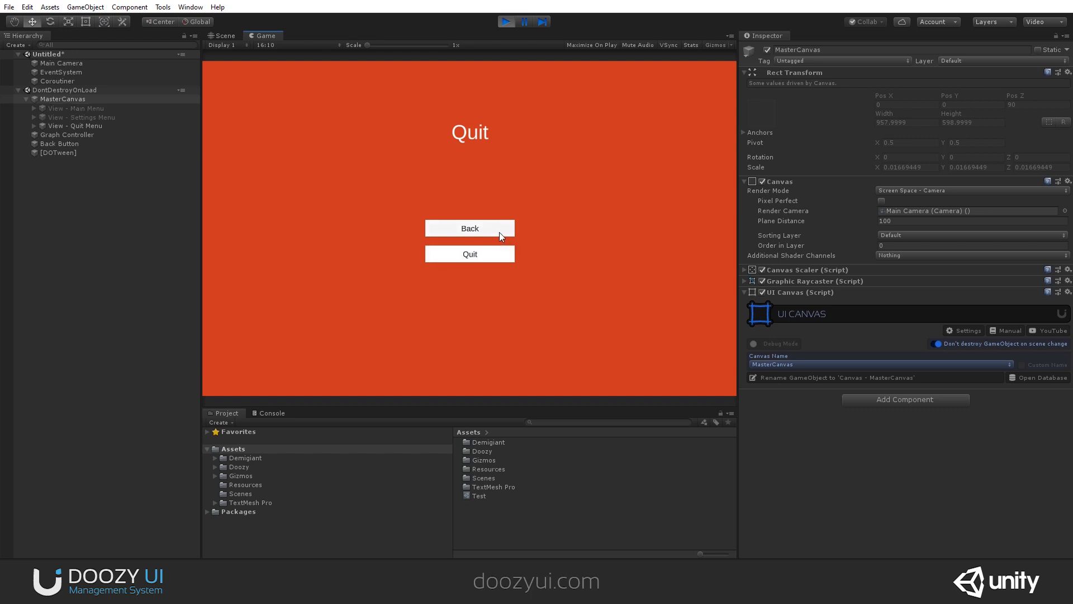
click(501, 256)
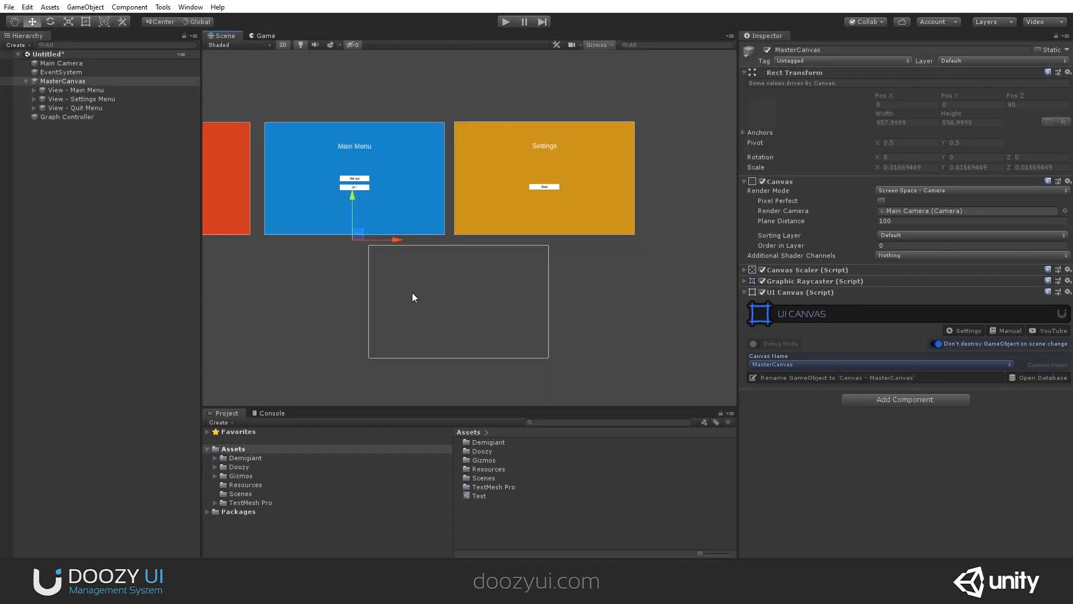
- Give all three menu views the Smooth Swish sound from the Example Slides database at the start of their Show animation
click(75, 90)
shift+click(84, 109)
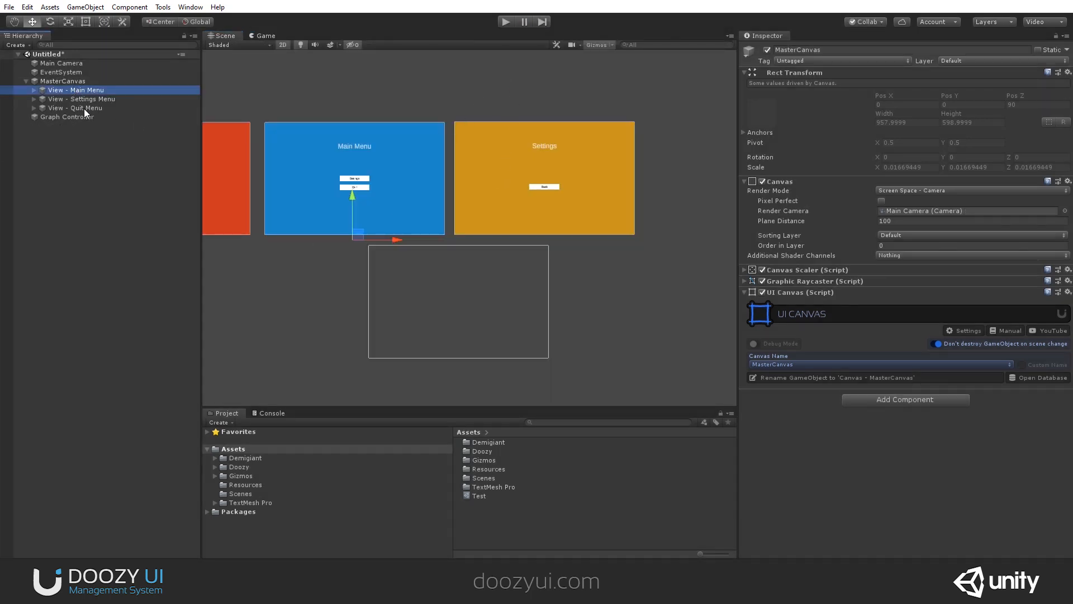
click(817, 378)
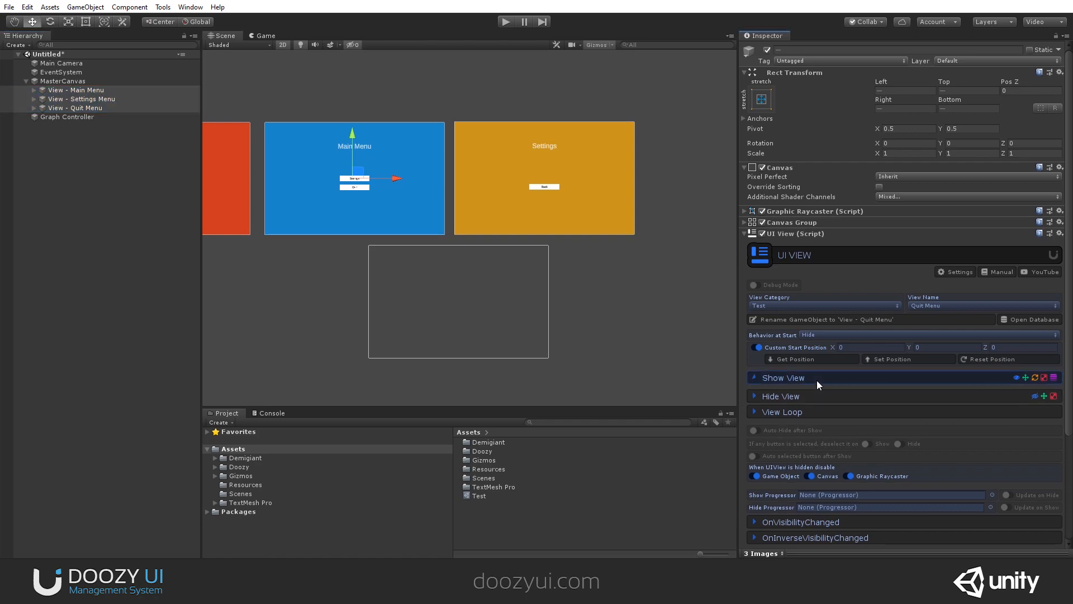
scroll(839, 335, down, 5)
scroll(879, 206, up, 3)
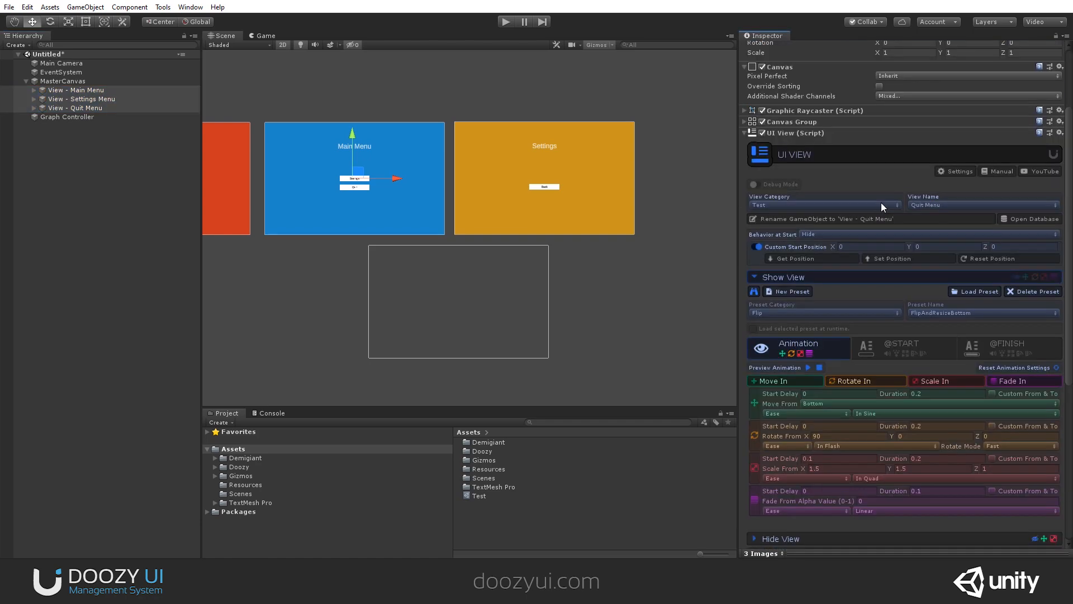
click(878, 350)
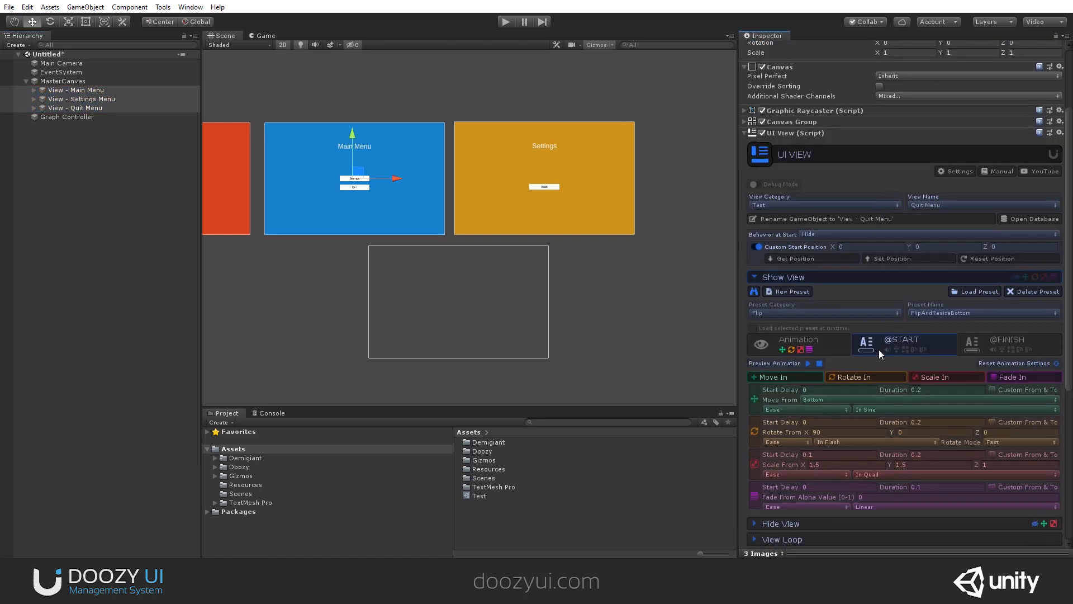
click(884, 337)
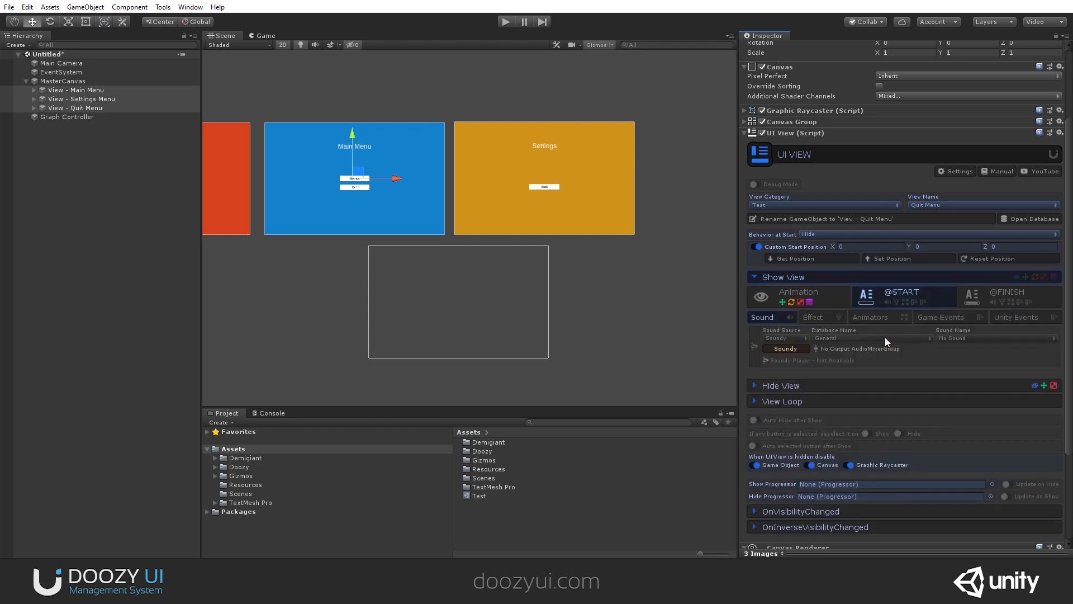
click(884, 337)
click(877, 391)
click(954, 338)
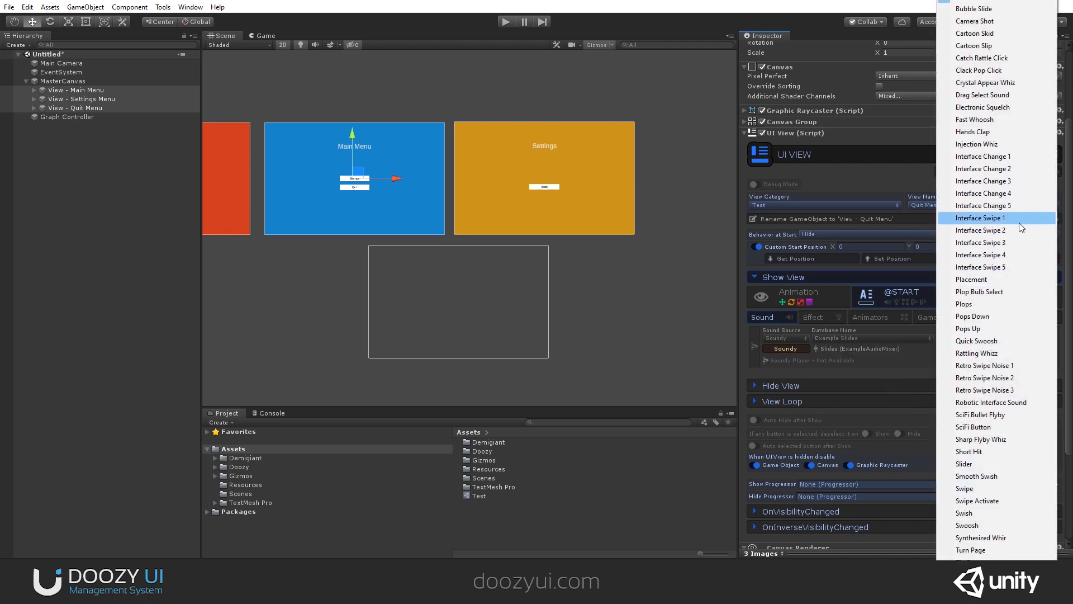
click(1018, 476)
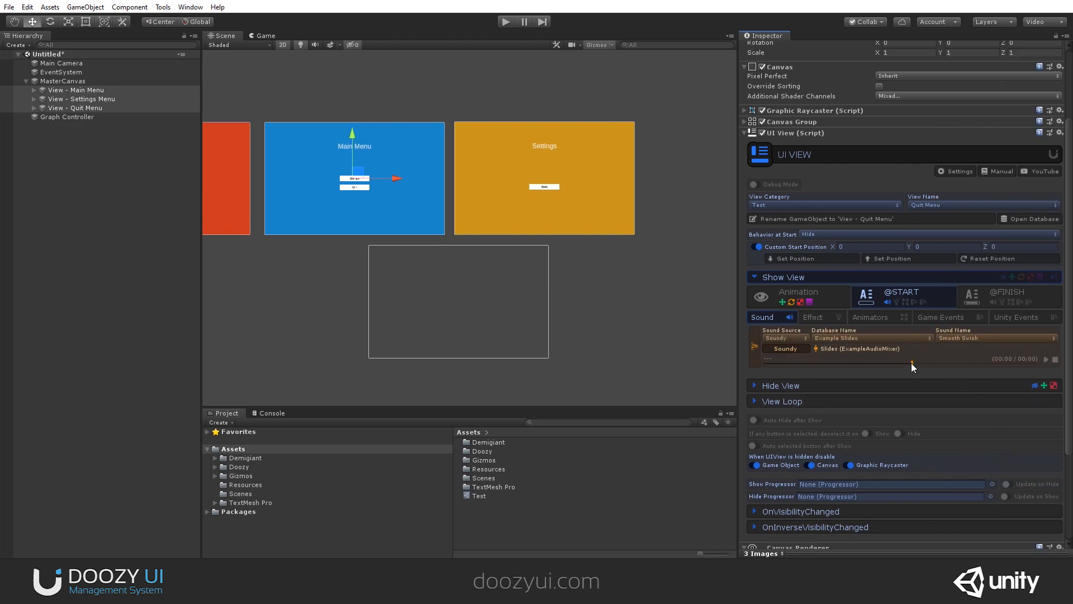
click(846, 278)
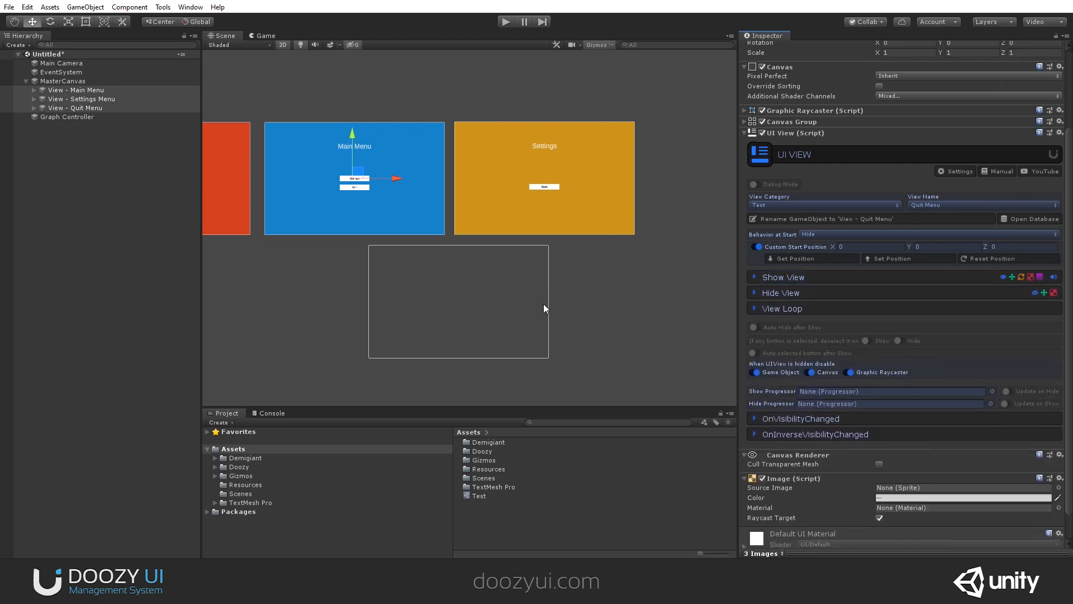
- Test the Show sound in Play Mode by visiting the Settings and Quit menus, and exit with the Quit menu's Quit button
click(509, 23)
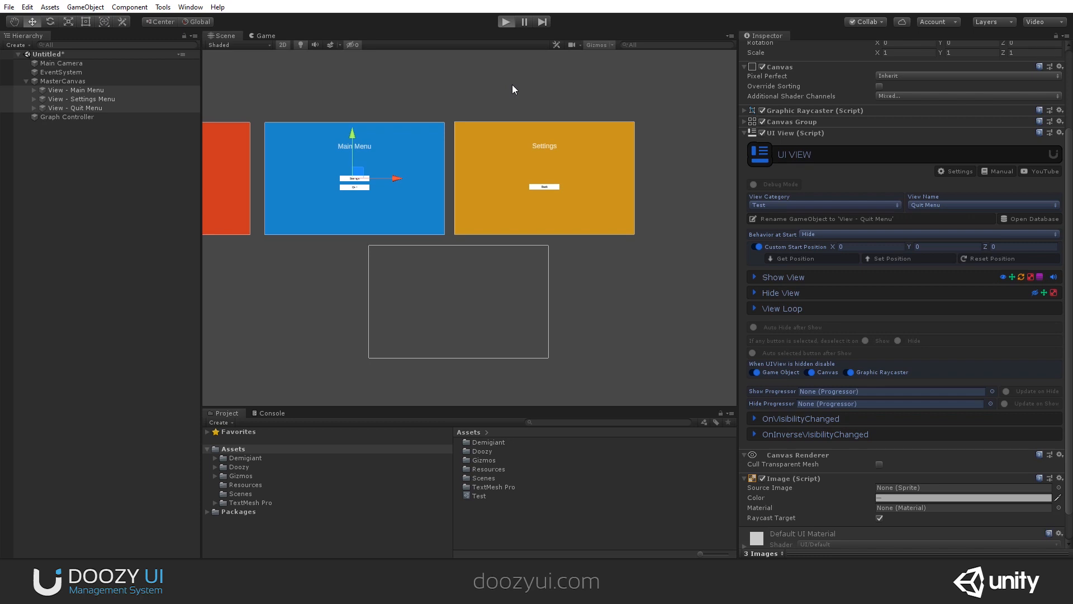
key(ctrl+p)
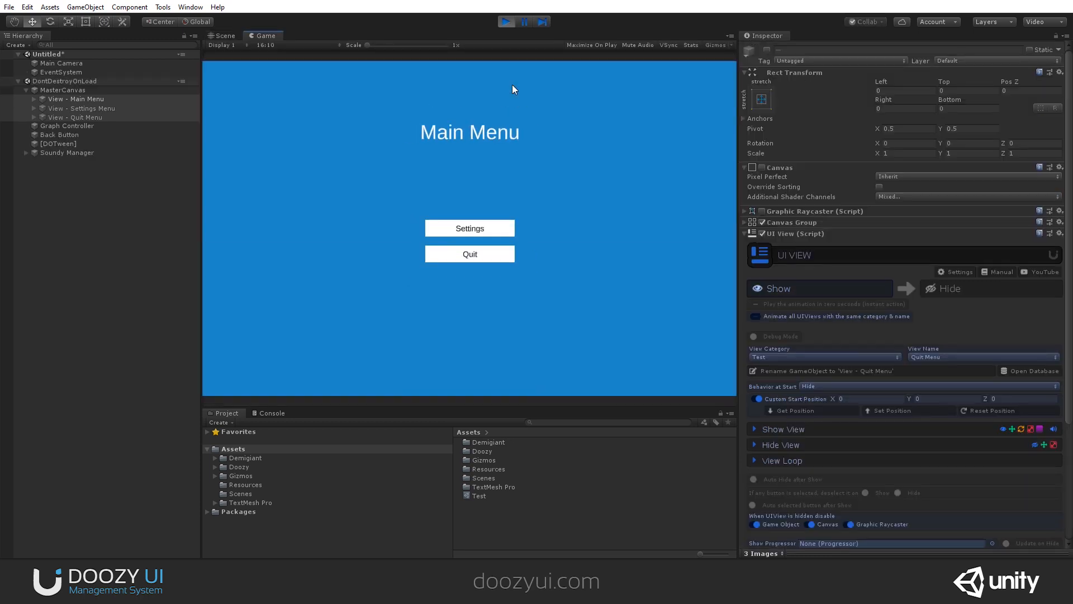
click(498, 224)
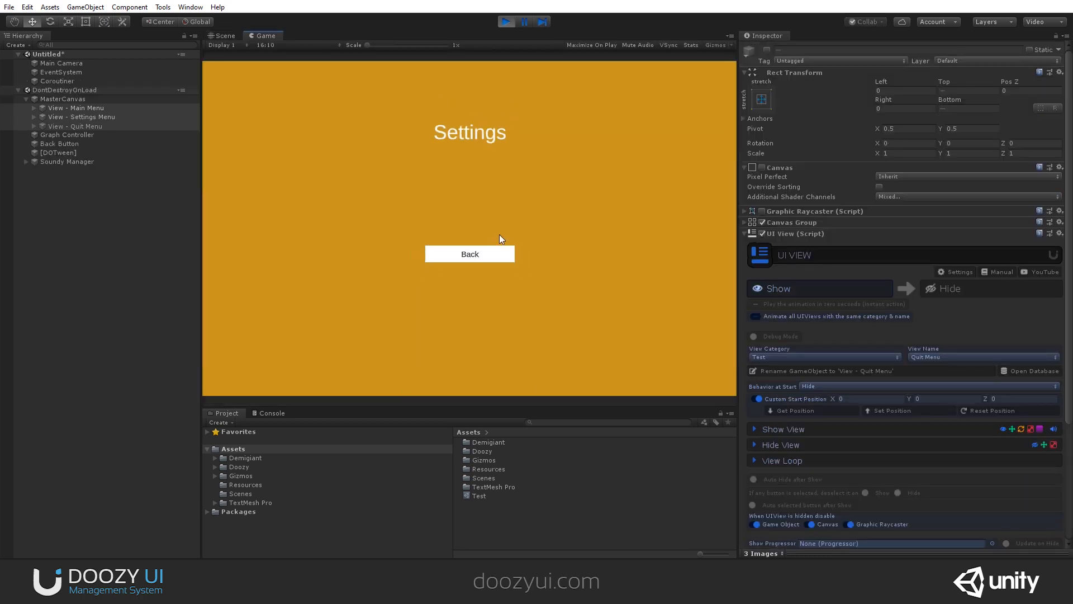
click(501, 253)
click(496, 257)
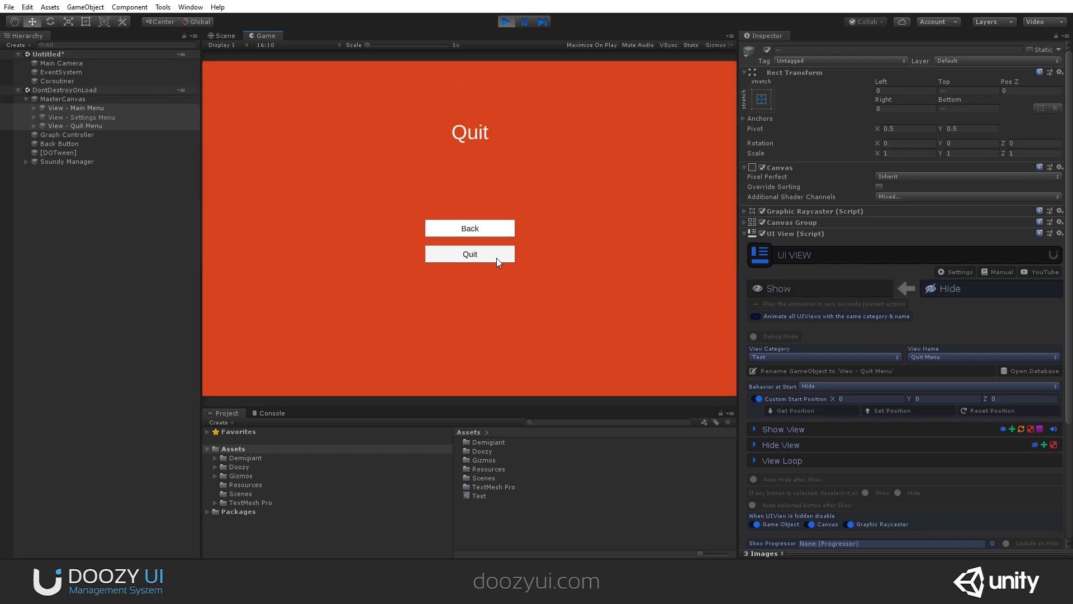
click(488, 261)
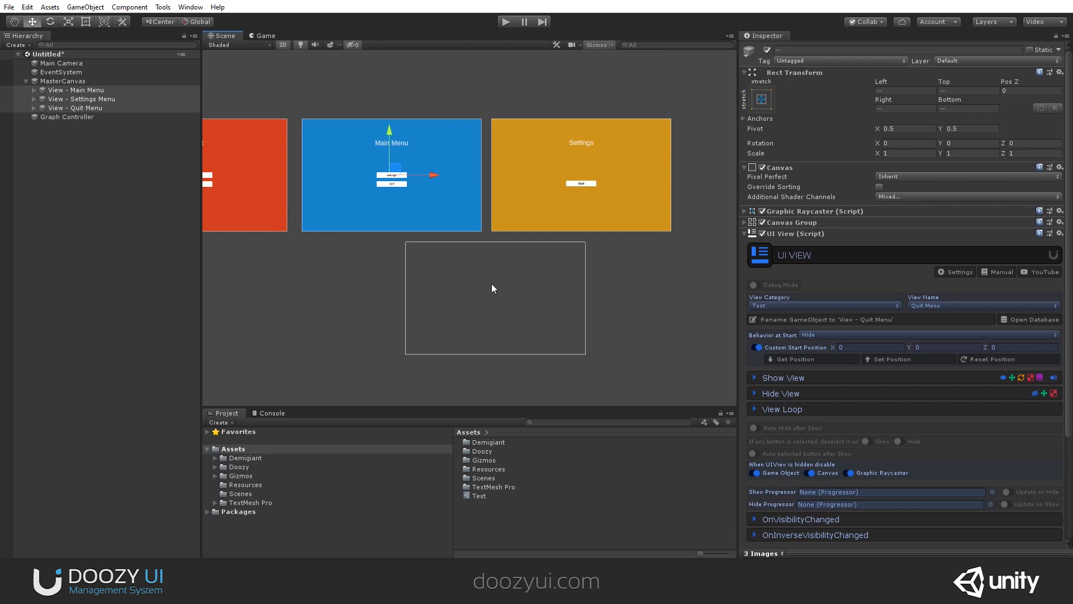
- Run the game with Maximize On Play enabled, try the menu navigation, and restore the Game view to its docked size
click(266, 35)
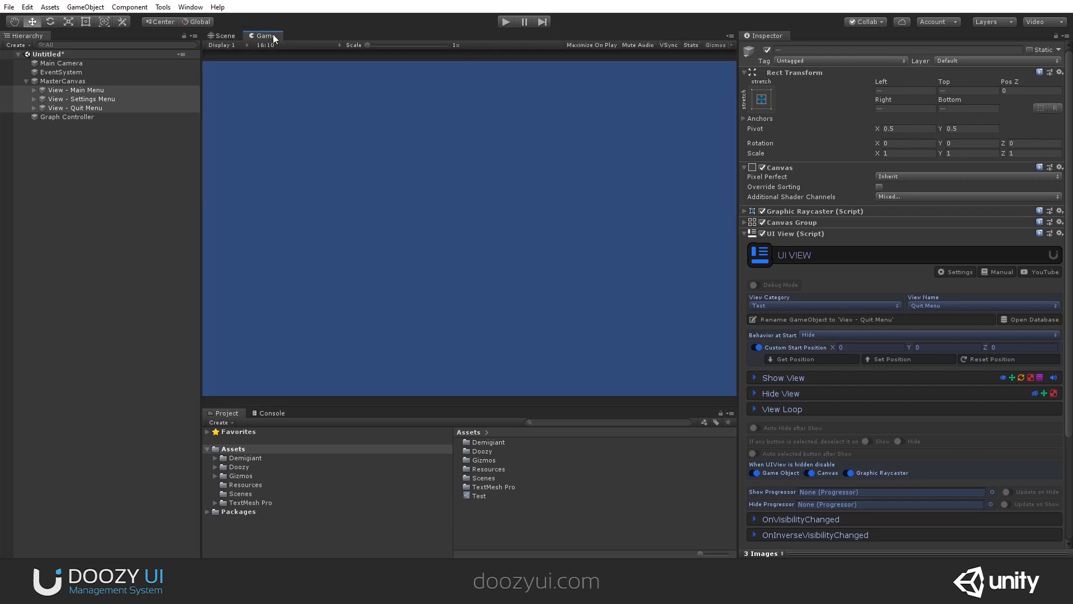
click(503, 21)
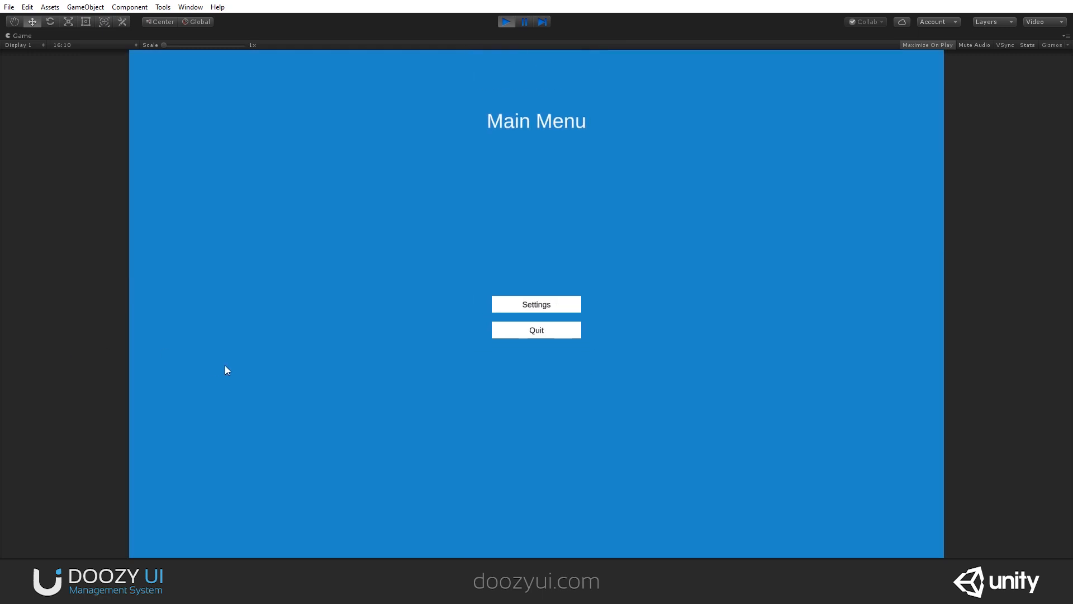
click(572, 303)
click(571, 334)
click(1066, 35)
click(967, 77)
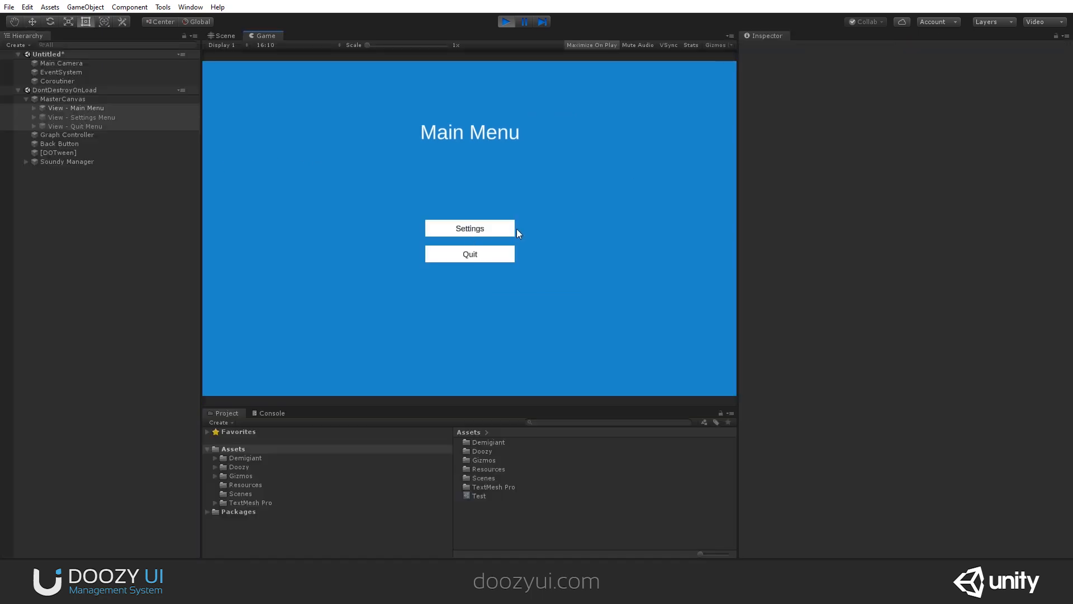
- Move back and forth between the Main and Settings menus in the running game
click(508, 230)
click(498, 252)
click(487, 231)
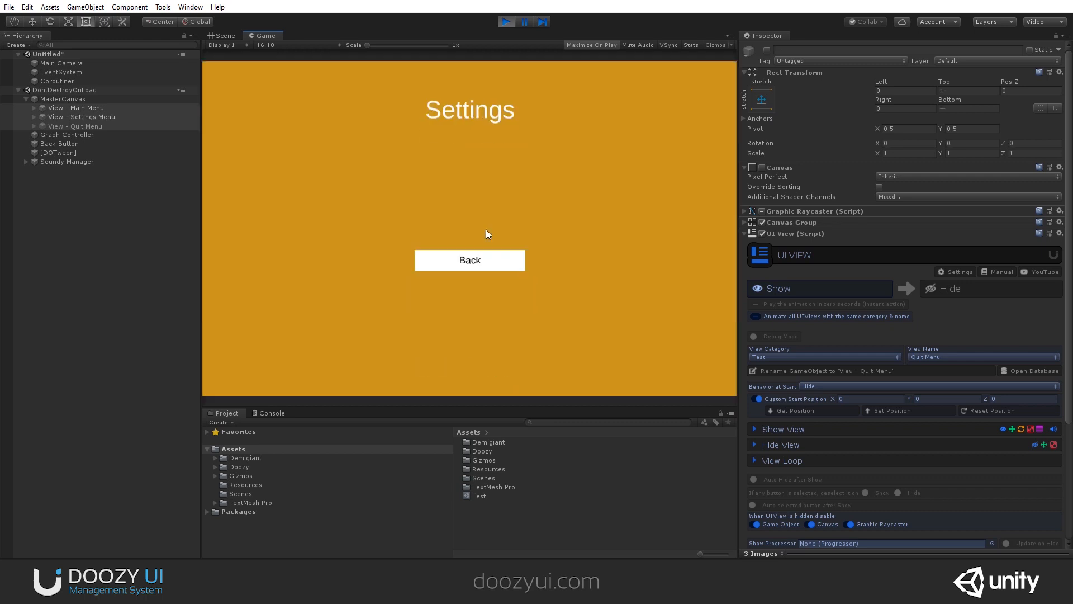
click(498, 251)
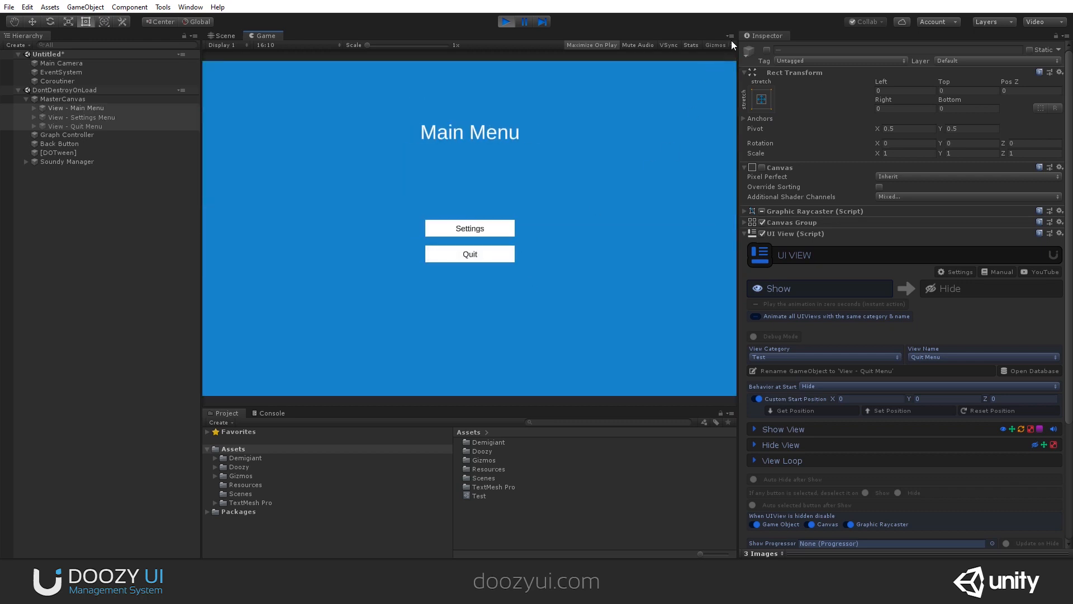
- Repeat the switching between the Main and Settings menus in a maximized Game view, and stop Play Mode
click(730, 36)
click(752, 76)
click(547, 303)
click(537, 330)
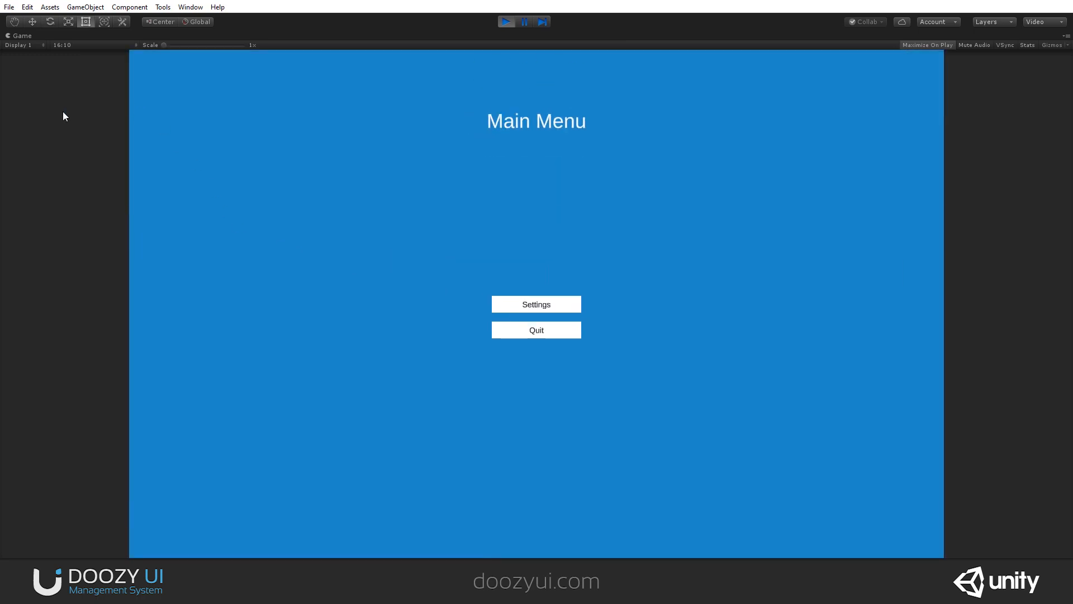
click(493, 308)
click(502, 333)
click(558, 304)
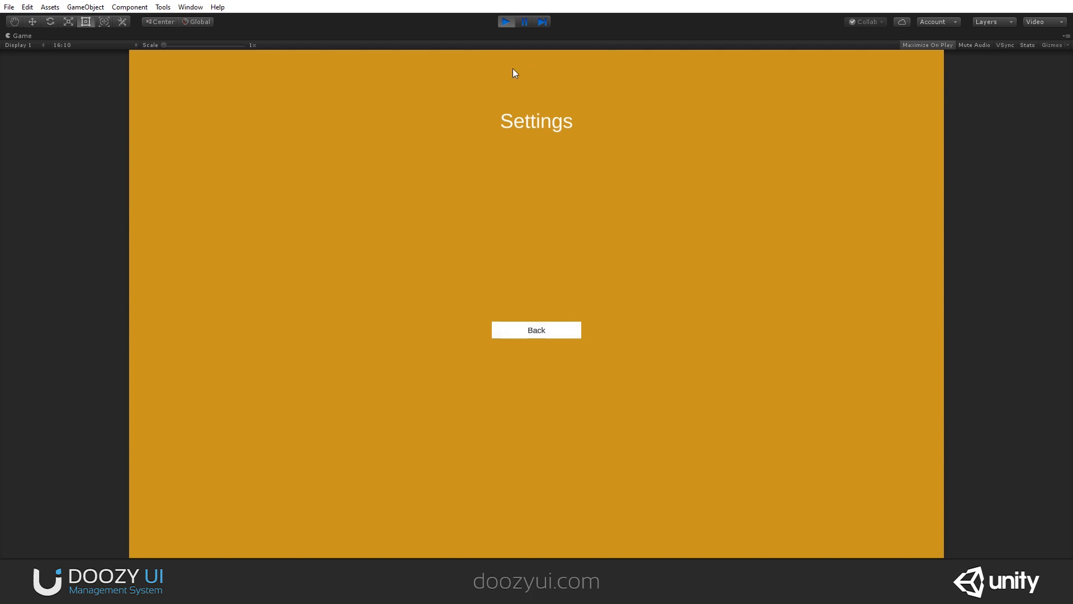
click(505, 23)
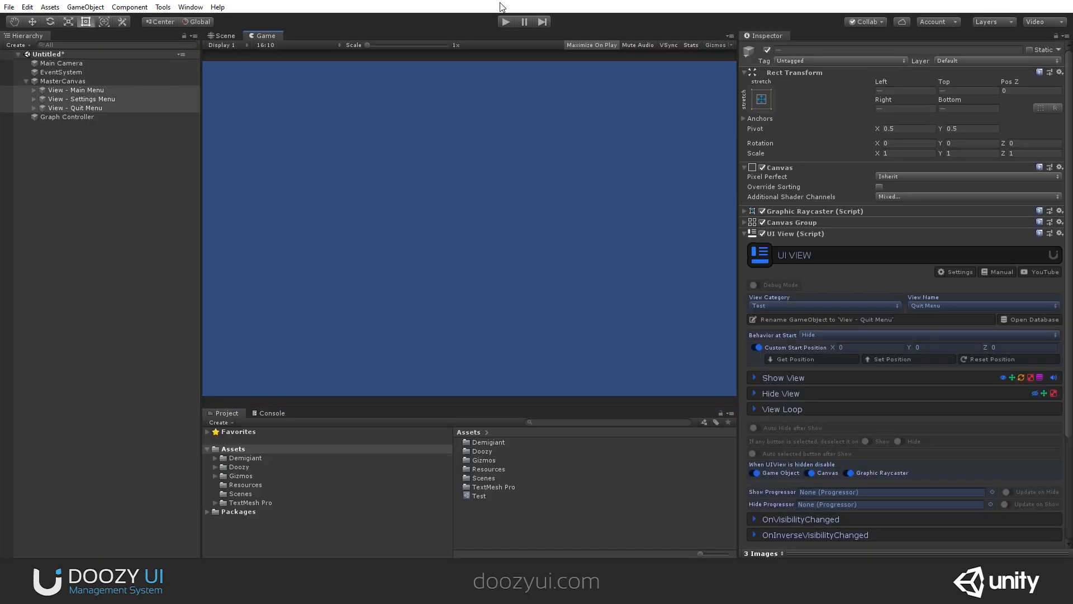
- Return to the Scene view, filter the Hierarchy by UIButton, and select all the Back, Quit and Settings buttons
click(220, 33)
middle_drag(452, 299, 525, 293)
scroll(330, 161, up, 6)
middle_drag(577, 212, 550, 226)
key(t)
scroll(491, 203, up, 3)
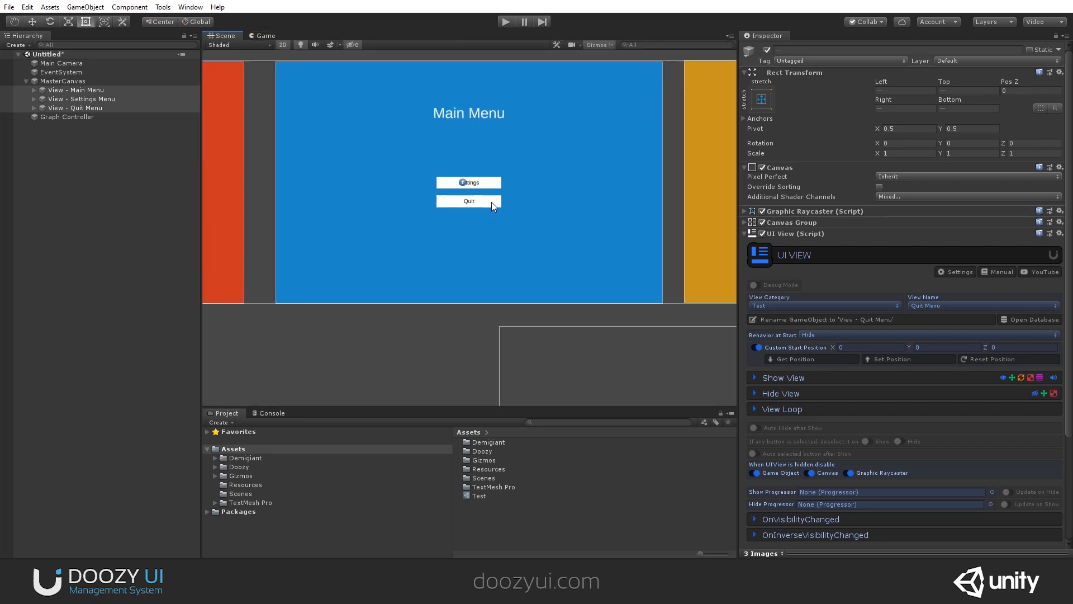
scroll(480, 206, down, 2)
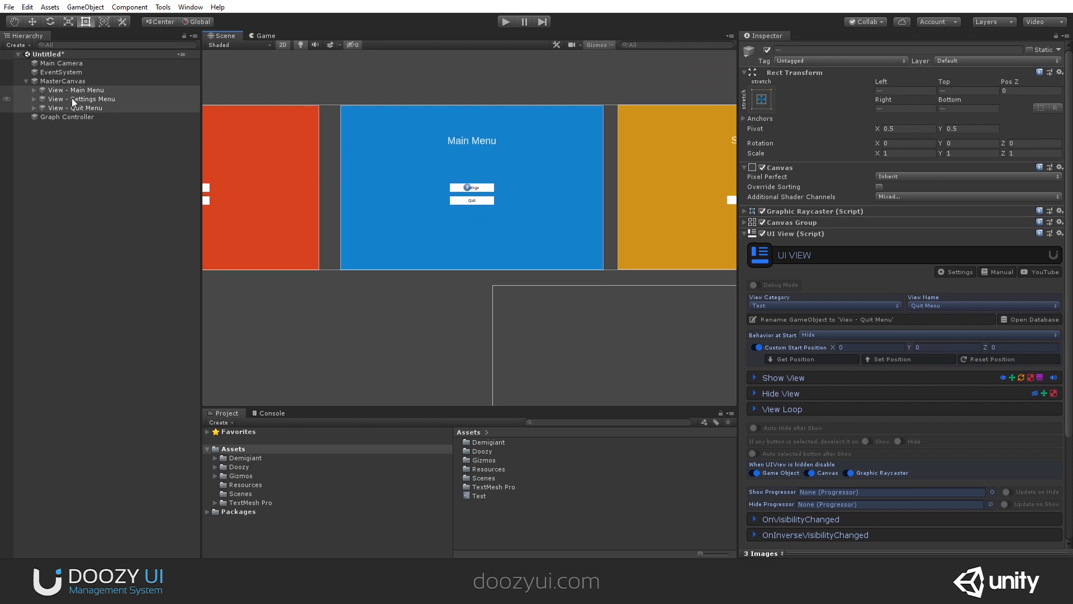
click(83, 139)
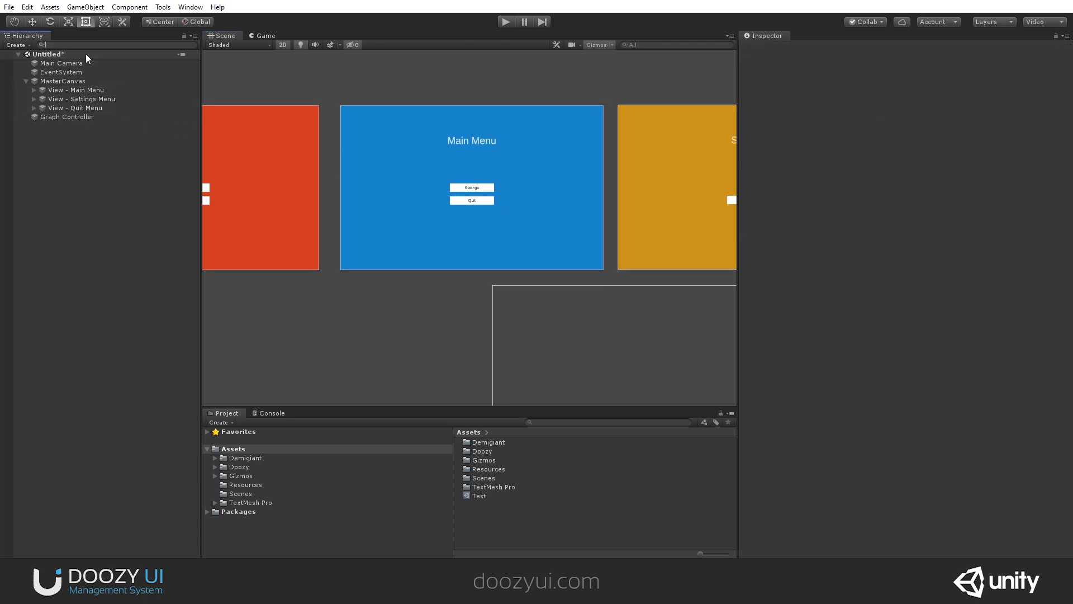
text(UIButton)
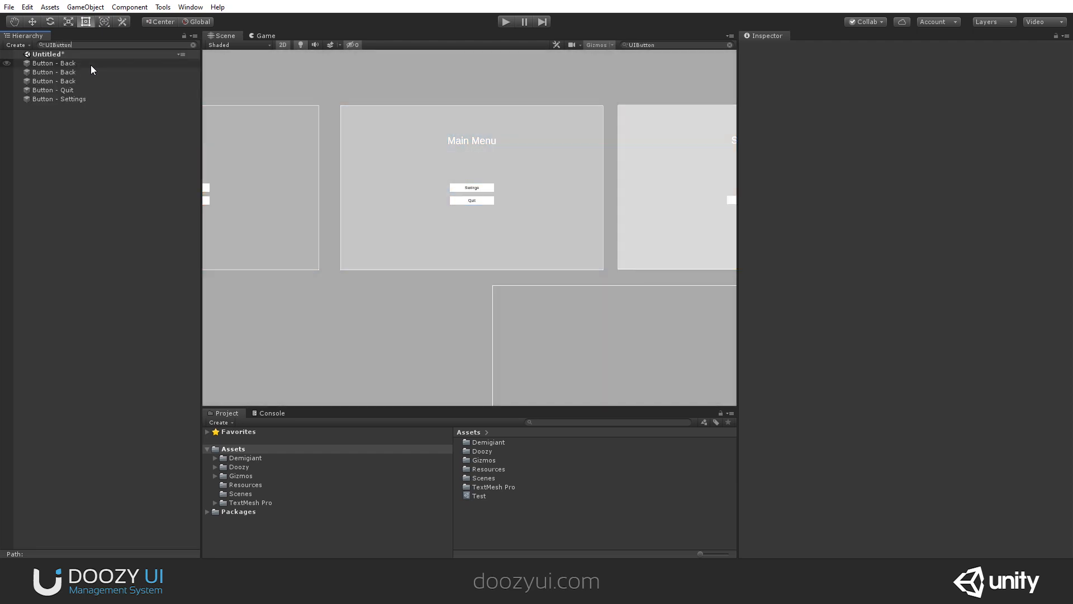
click(90, 64)
shift+click(84, 98)
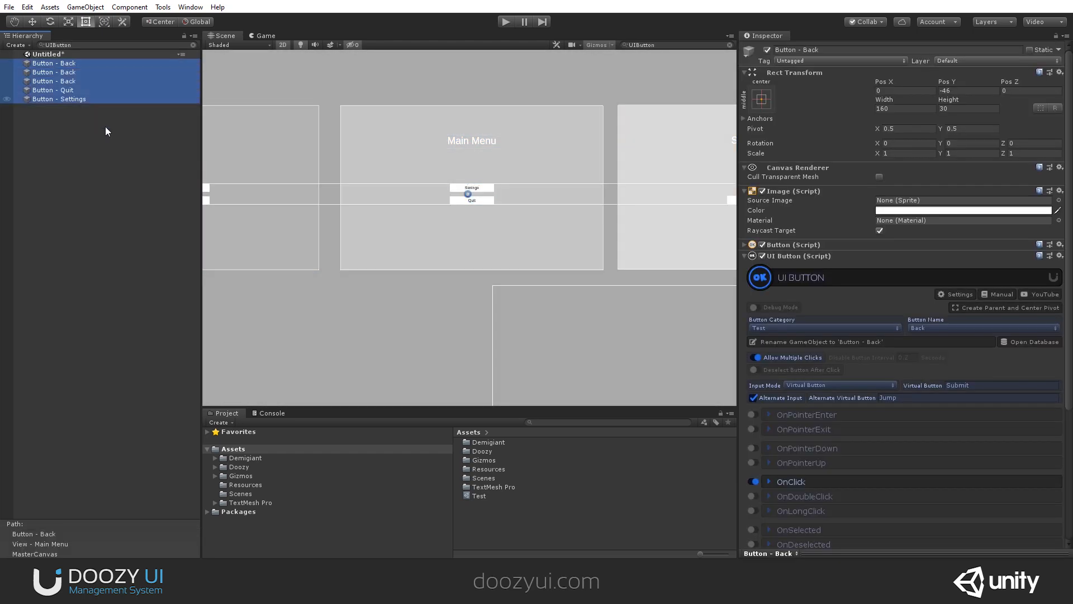
- Load the JumpUp preset from the Organic category as the OnClick animation of all selected buttons
scroll(992, 528, down, 5)
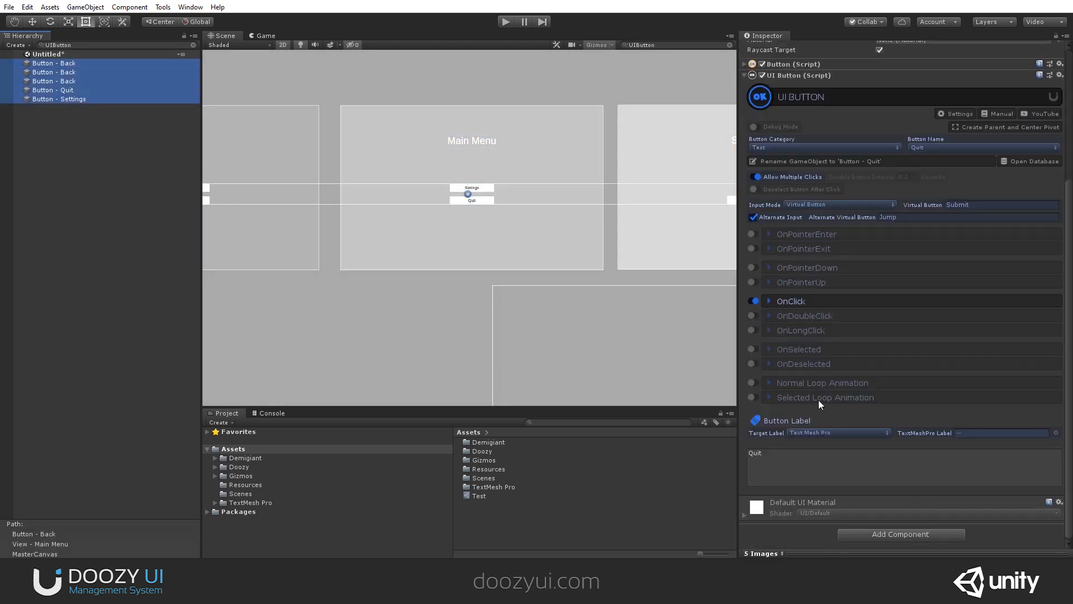
click(796, 297)
click(769, 316)
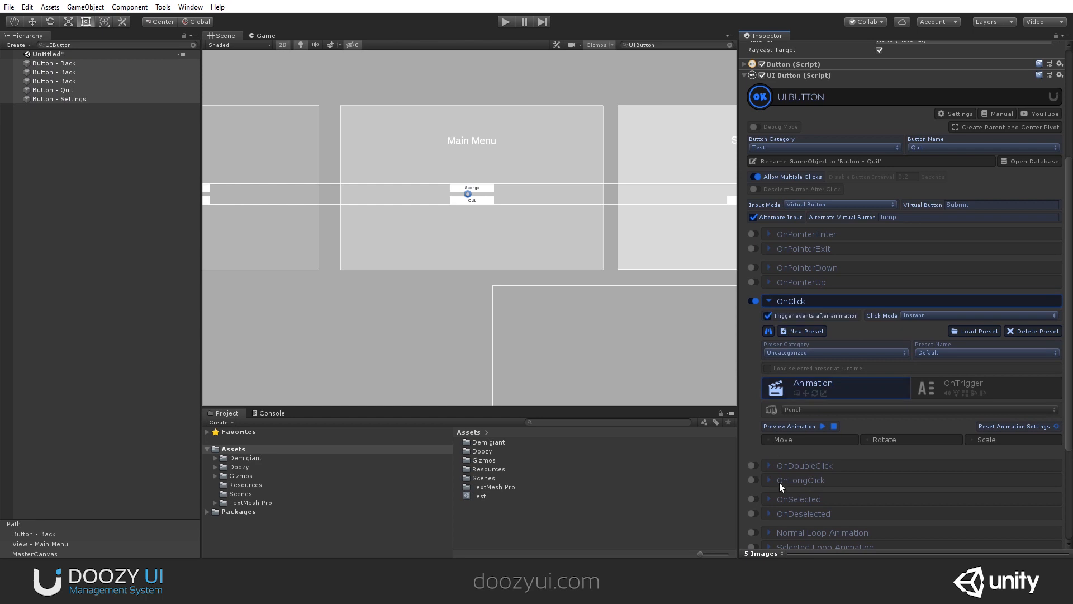
click(830, 354)
click(803, 387)
click(925, 353)
click(962, 323)
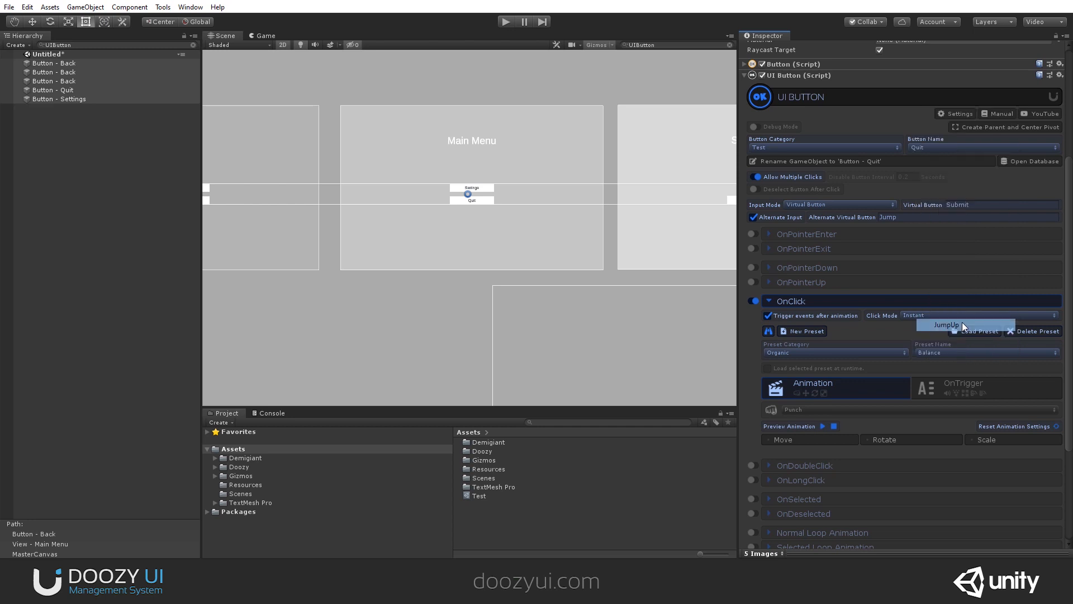
click(968, 331)
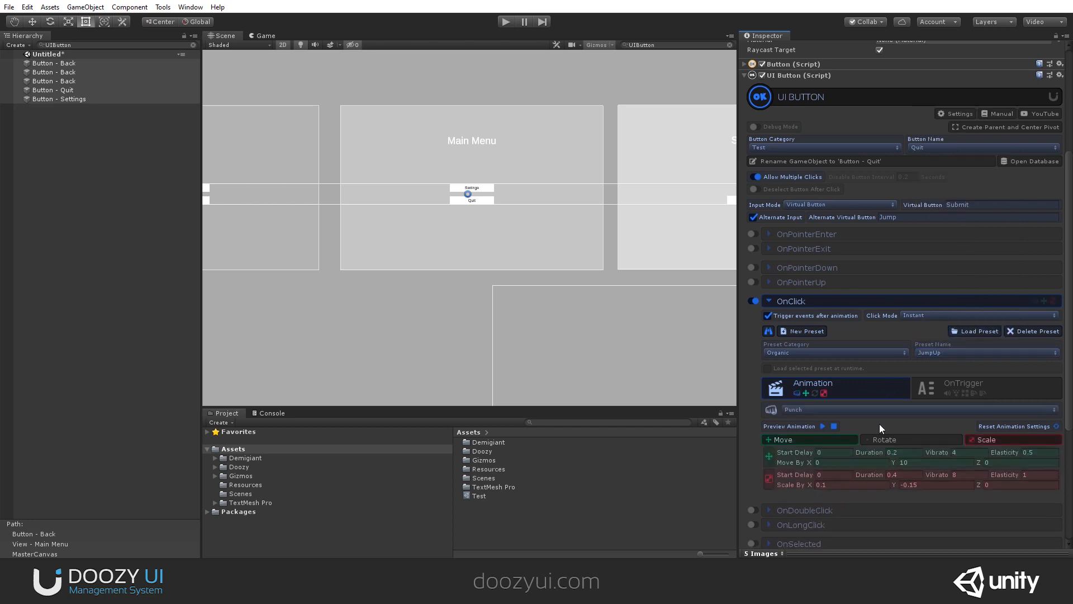
- Give the buttons' OnClick trigger the Plastic Switch sound from the Example Clicks database
scroll(880, 424, down, 4)
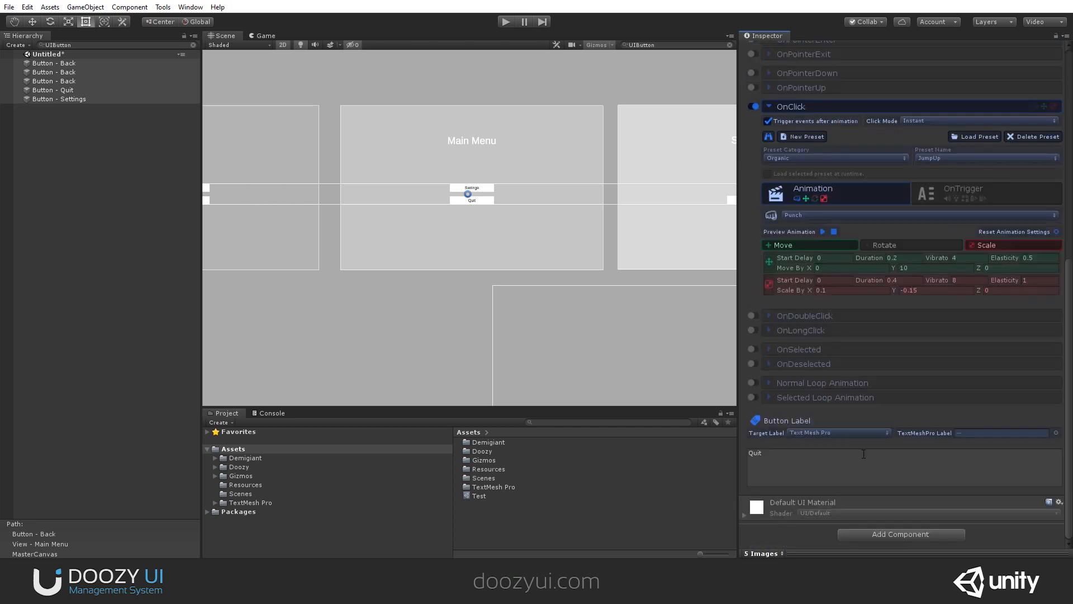
click(957, 196)
click(839, 270)
click(855, 297)
click(955, 271)
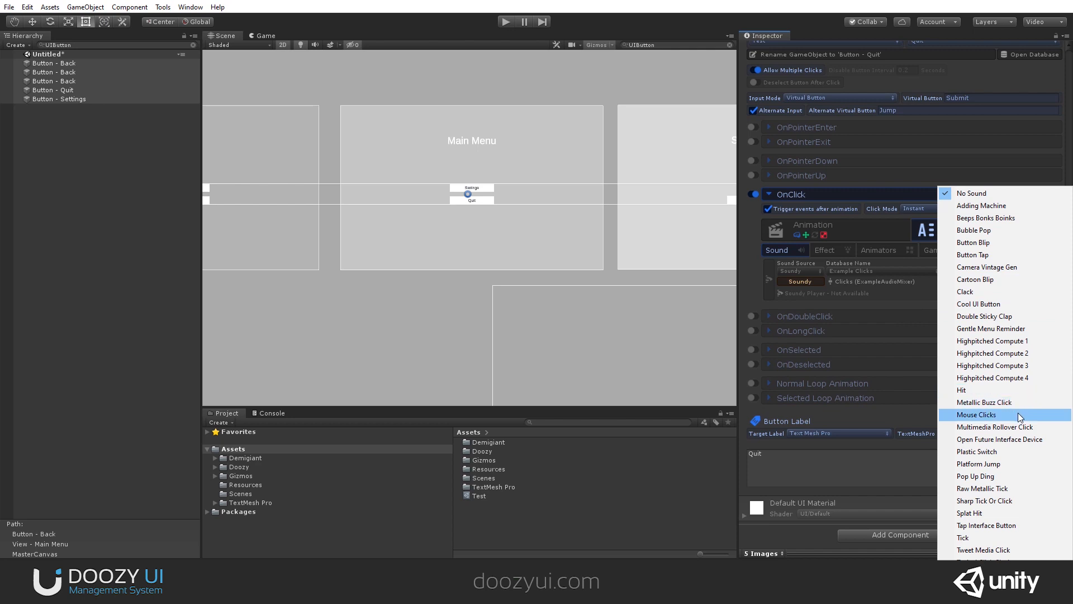
click(977, 451)
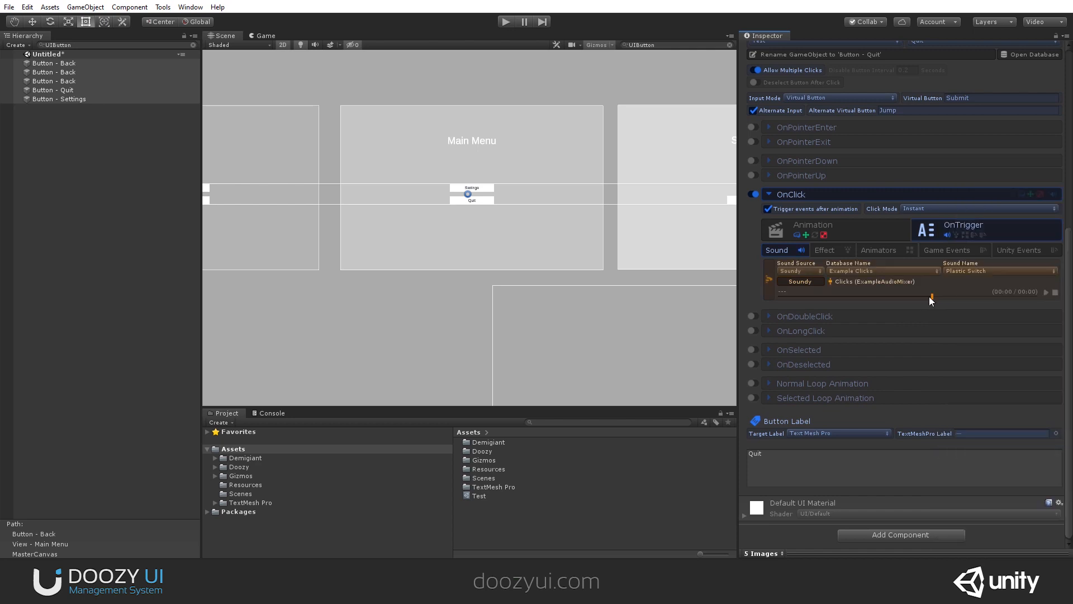
click(840, 200)
- Deselect the buttons and clear the UIButton filter to restore the full Hierarchy
click(560, 340)
click(399, 308)
scroll(399, 306, down, 5)
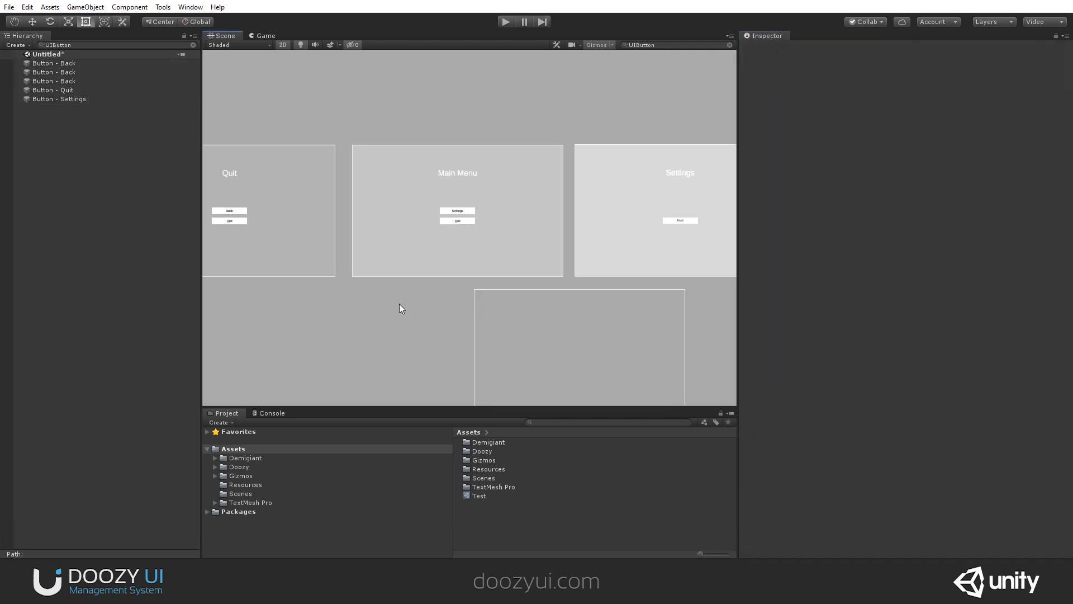
click(193, 45)
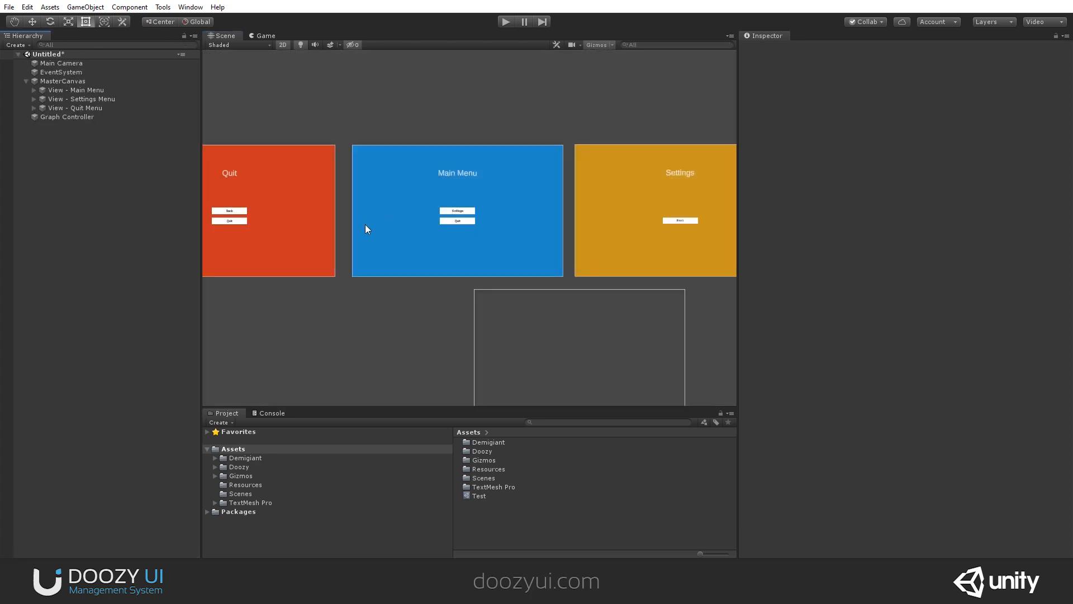
middle_drag(528, 291, 433, 212)
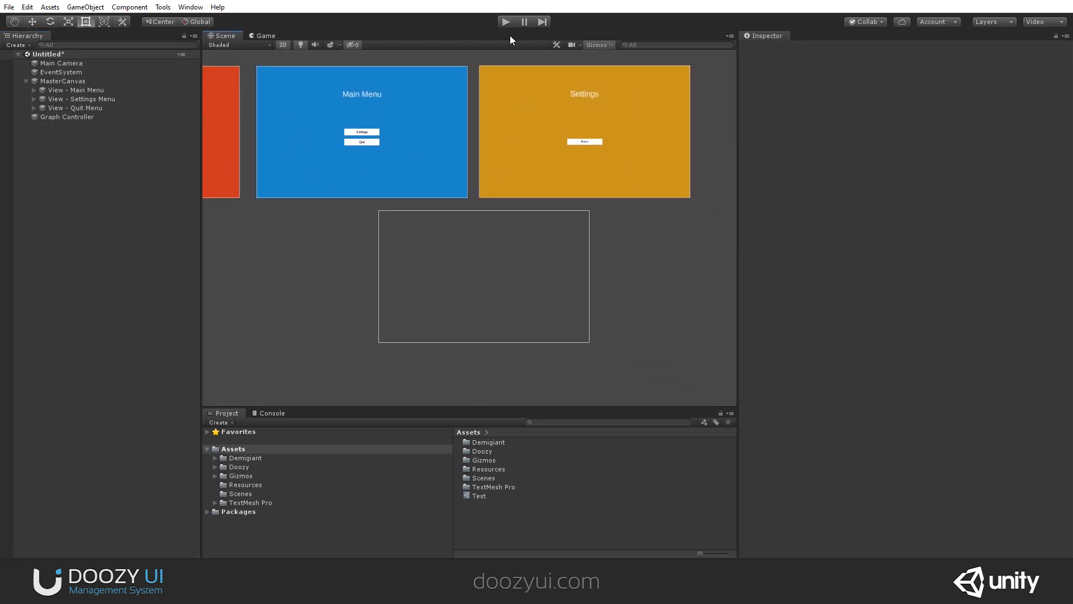
- Test the buttons' click animation and sound in Play Mode by visiting the Settings and Quit menus, and stop the game
click(273, 37)
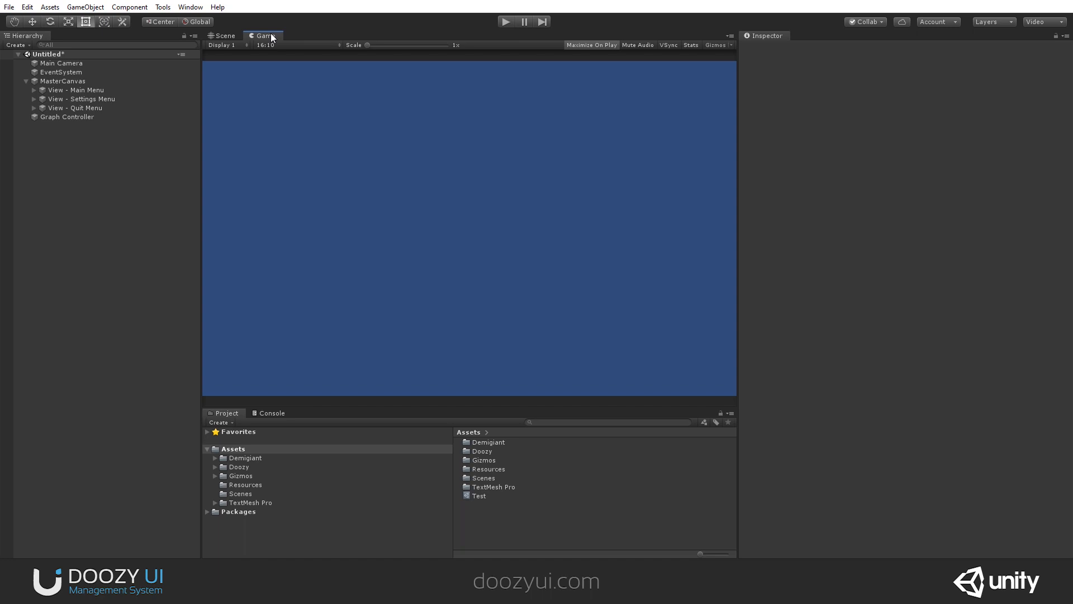
click(223, 35)
click(506, 21)
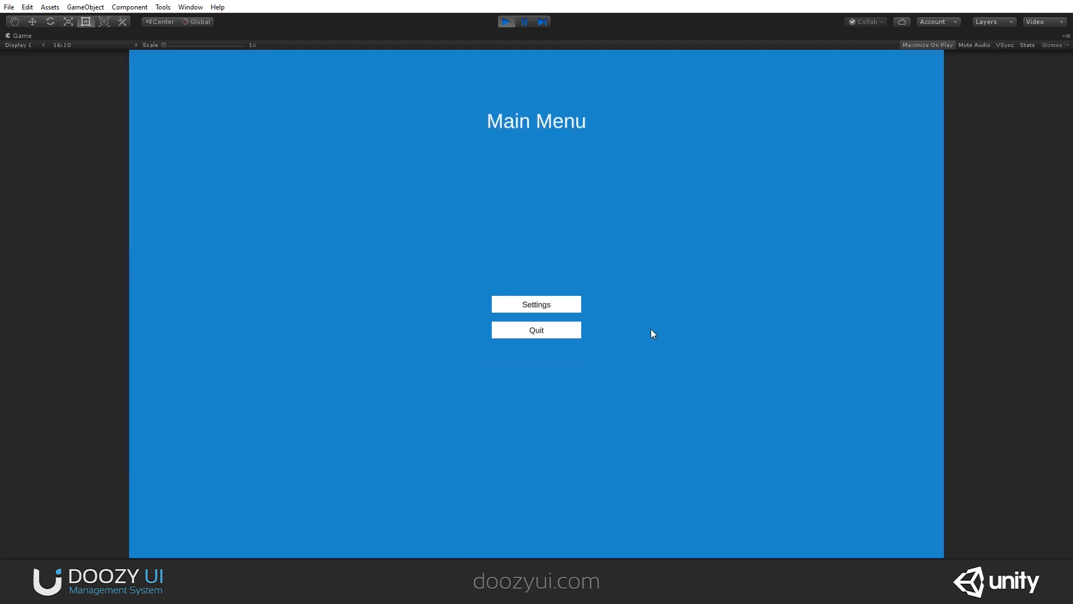
click(567, 305)
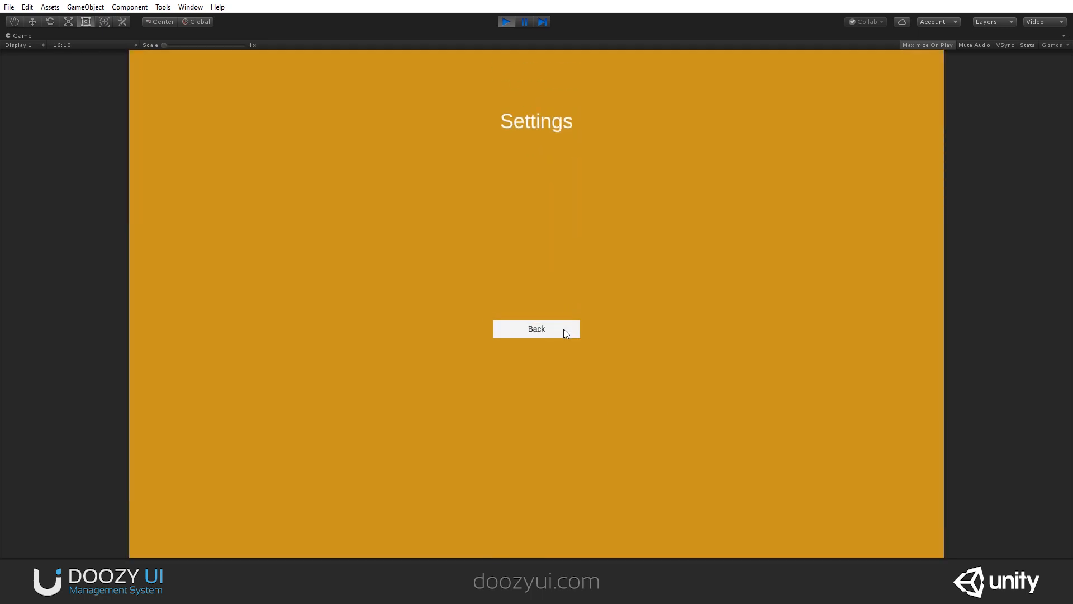
click(563, 329)
click(564, 330)
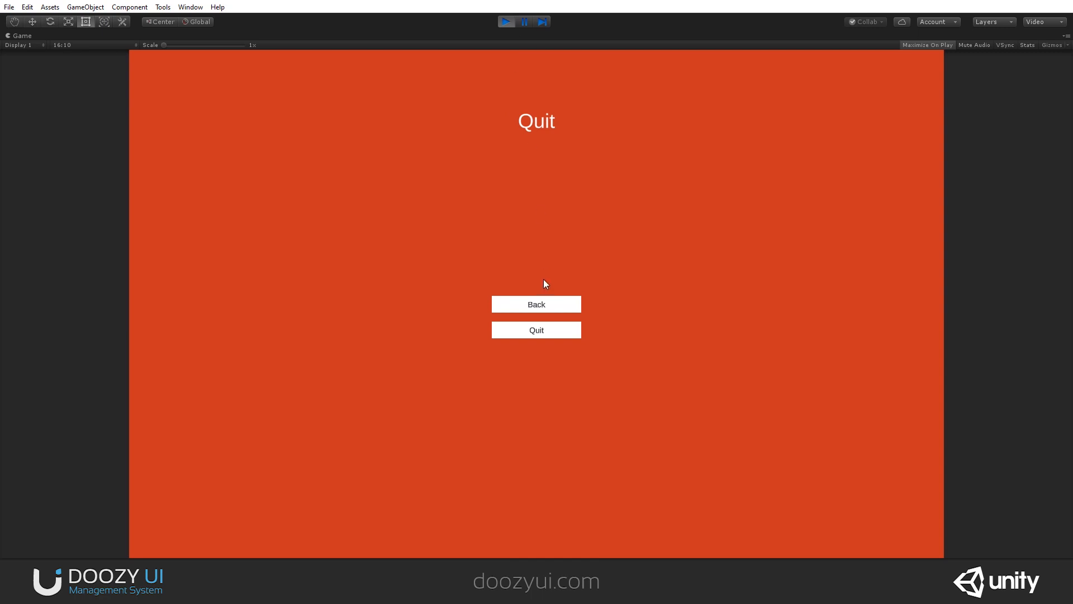
click(558, 307)
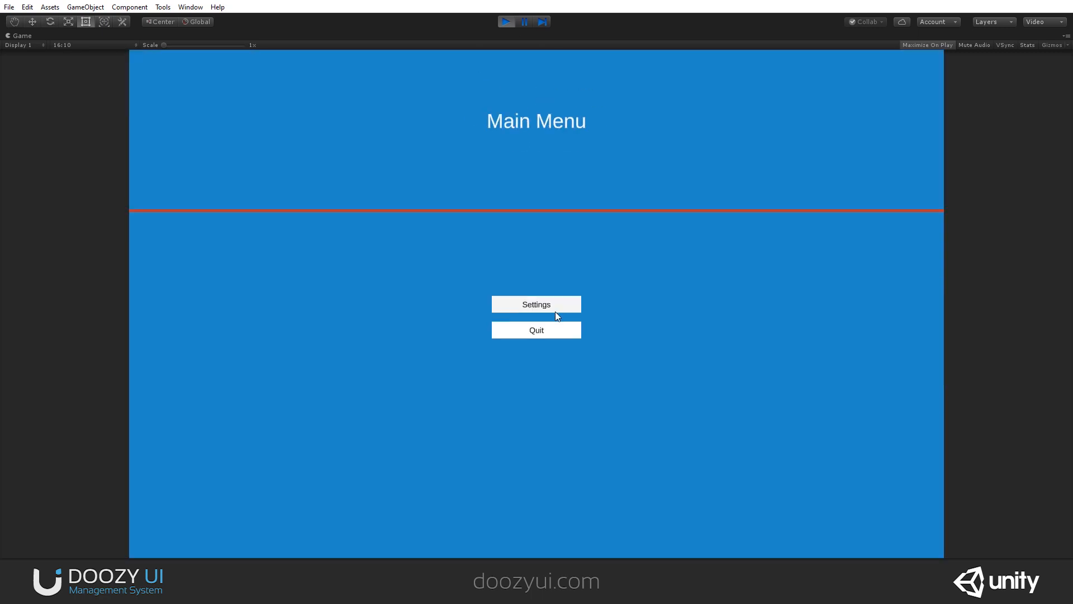
click(558, 305)
click(504, 23)
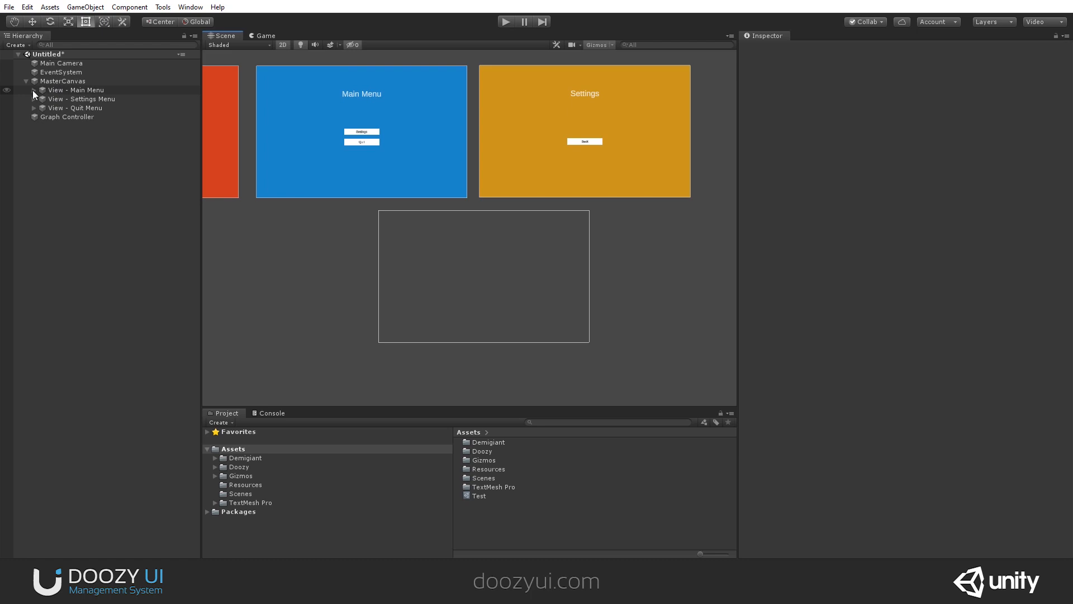
- Select all UIButton objects again and turn off Trigger events after animation for their OnClick behavior
text(UIButton)
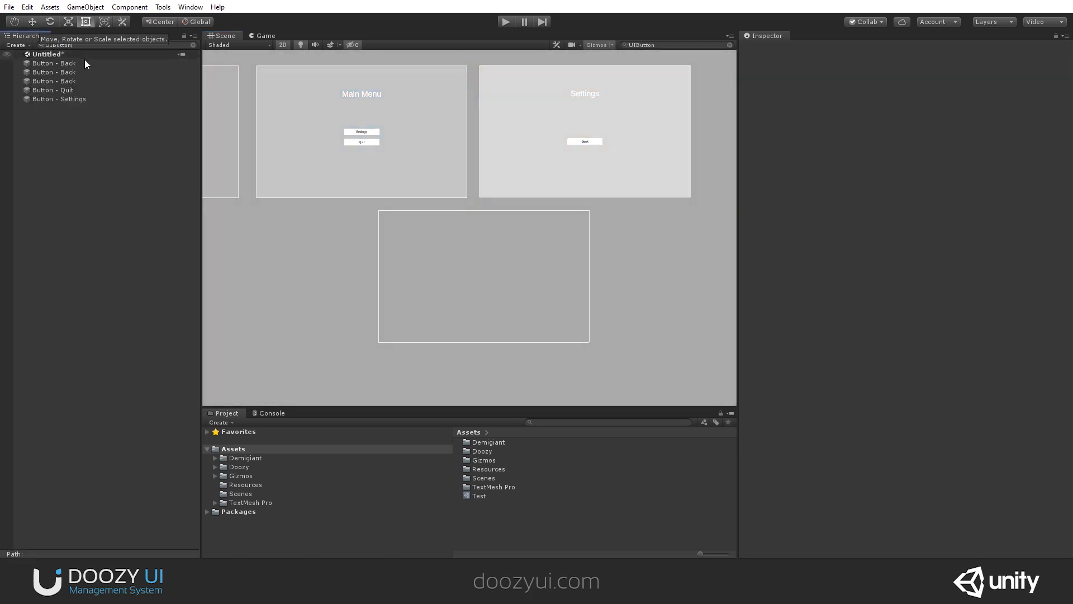
click(85, 62)
shift+click(82, 99)
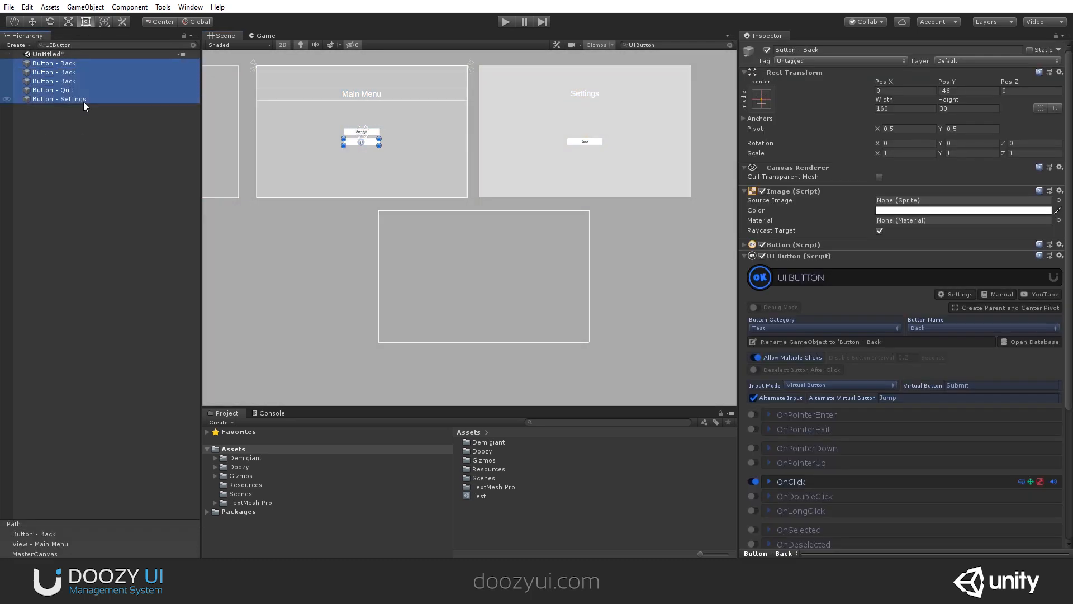
click(791, 482)
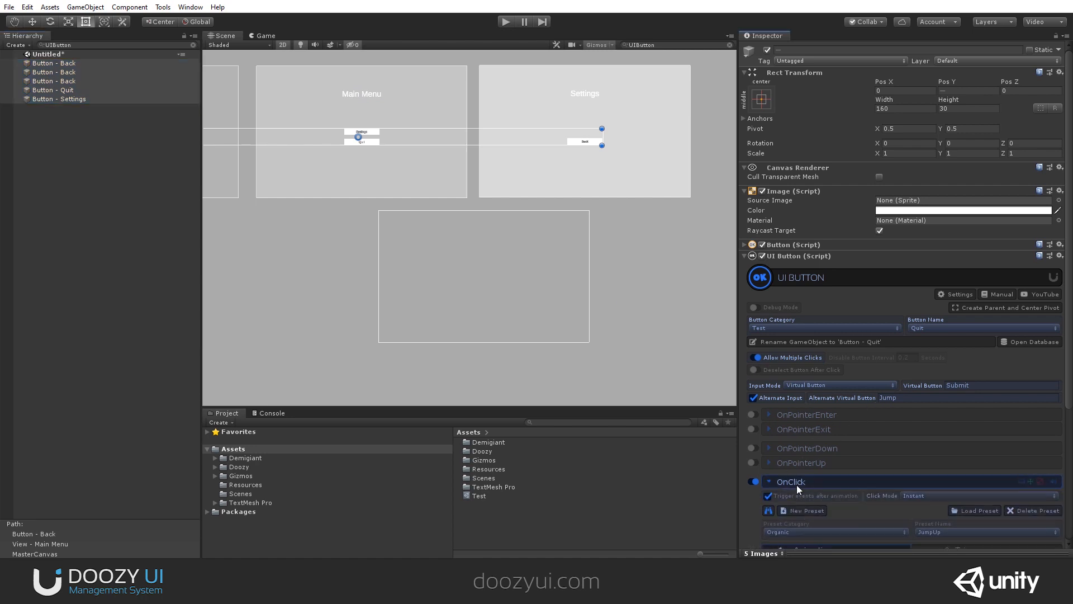
scroll(808, 436, down, 5)
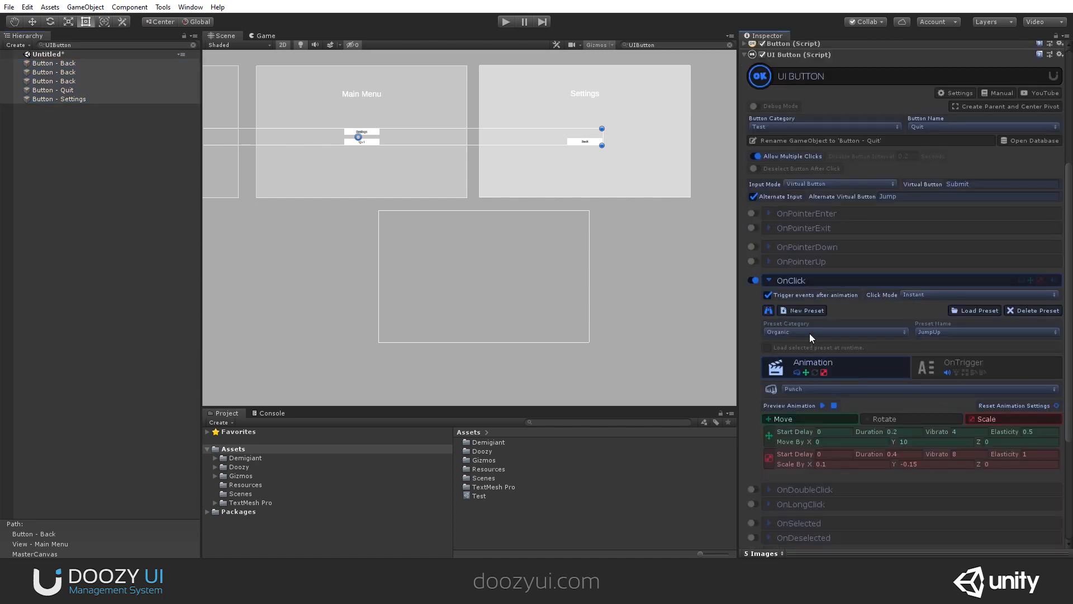
click(768, 295)
click(509, 317)
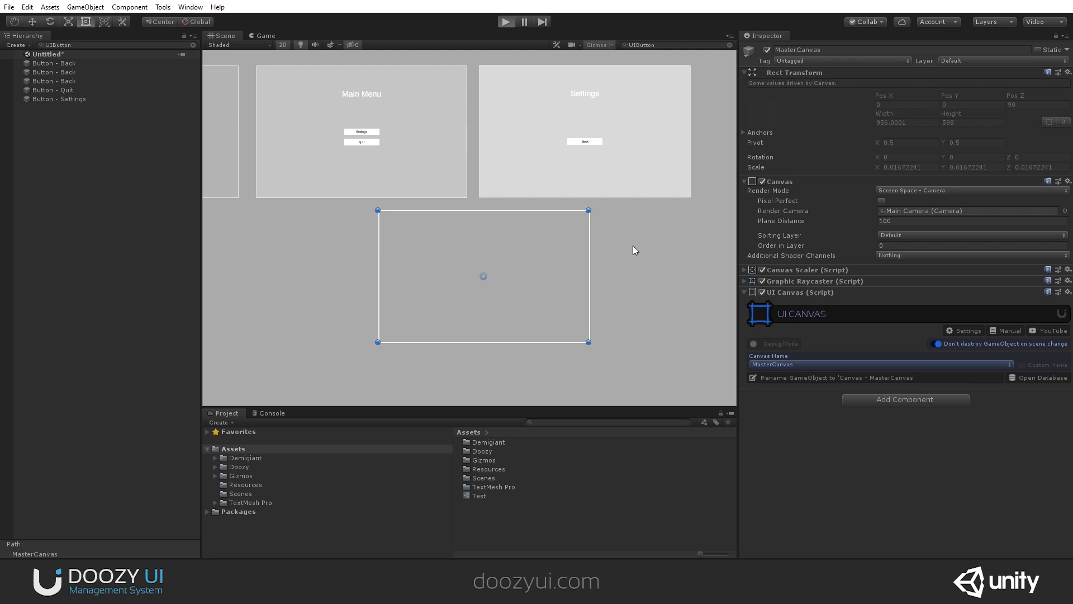
- Test the immediate button response in Play Mode by switching between the Main and Settings menus, and stop the game
key(ctrl+p)
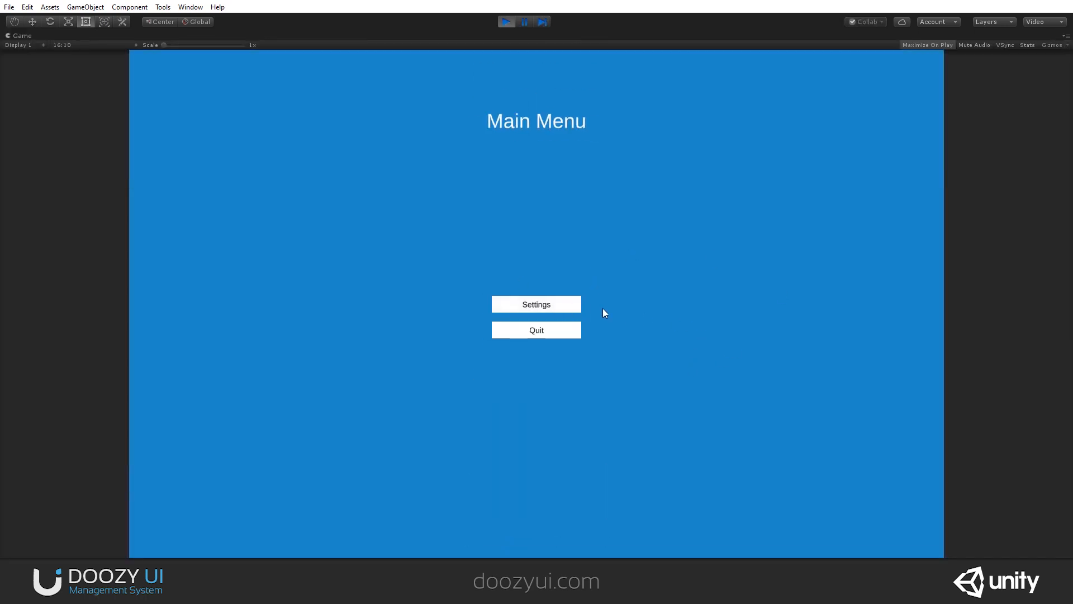
click(564, 303)
click(569, 329)
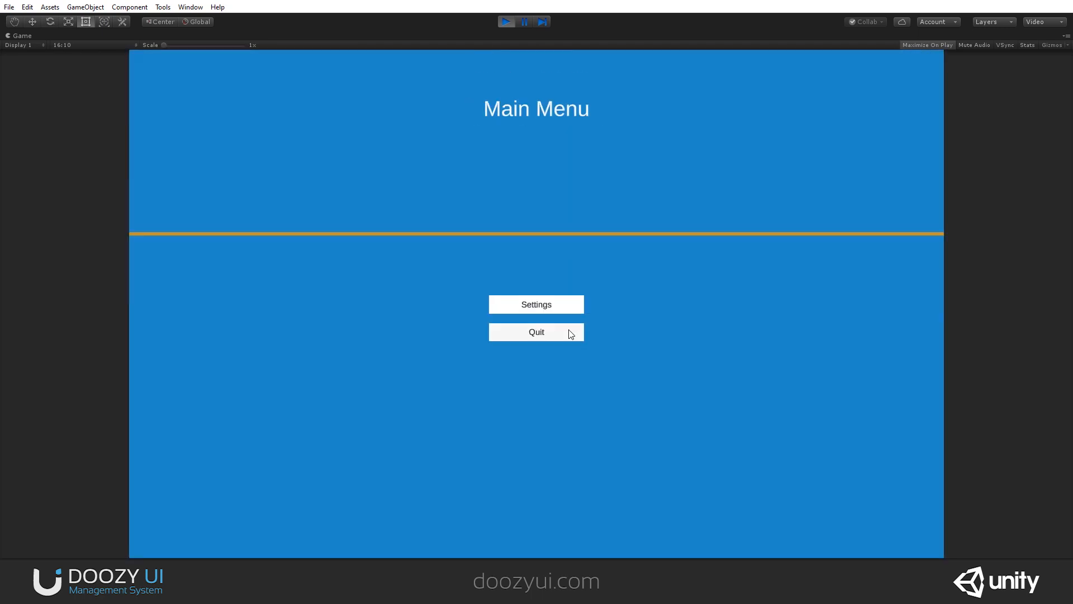
click(561, 310)
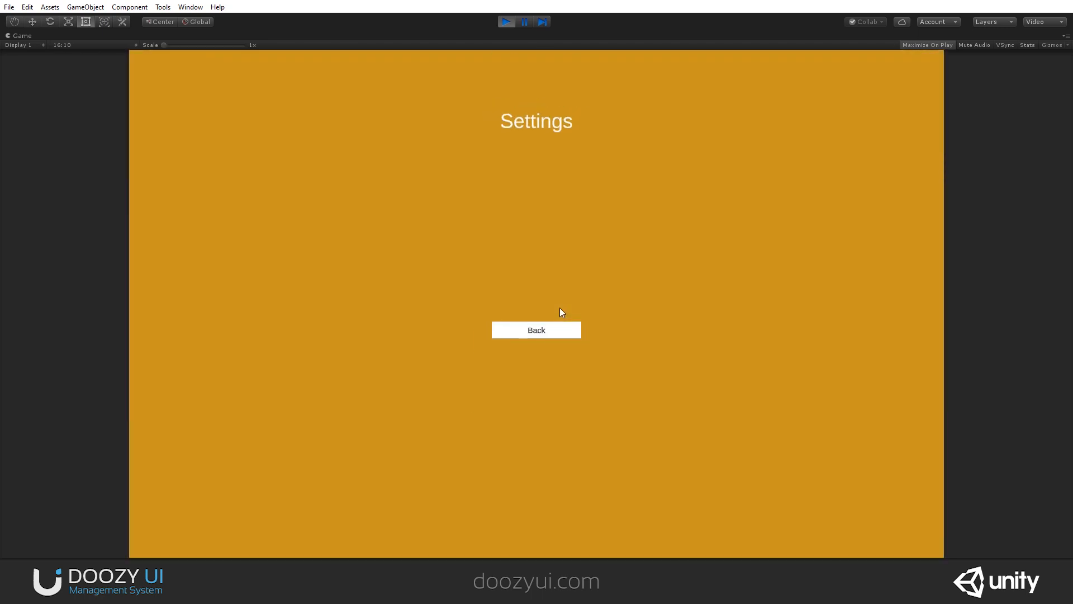
click(506, 22)
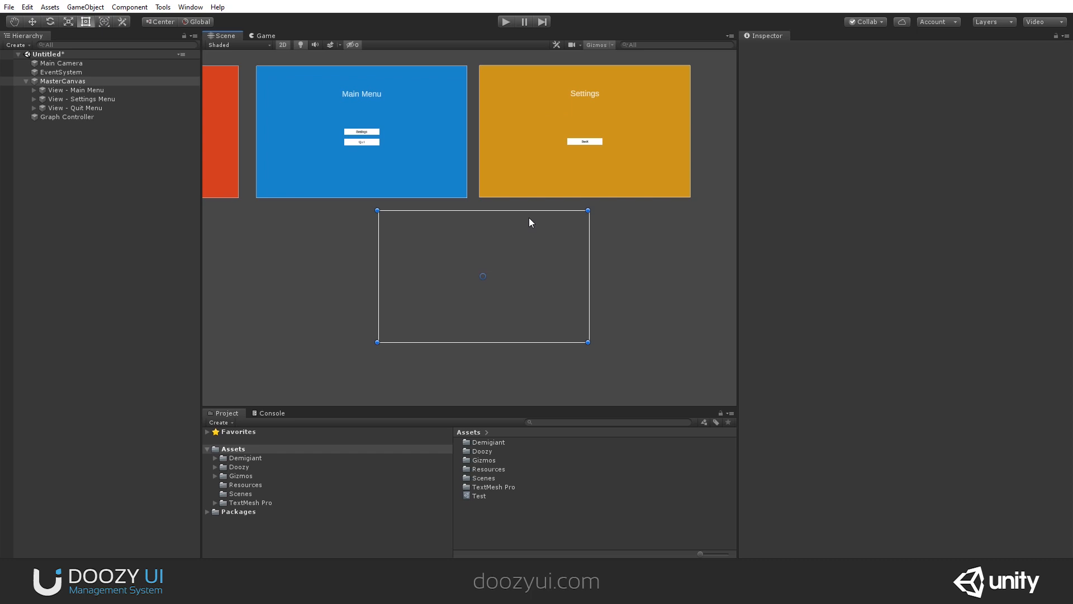
- Reset the Main Menu view's Show View animation settings and enable loading its selected Flip / FlipAndResizeBottom preset at runtime
click(76, 90)
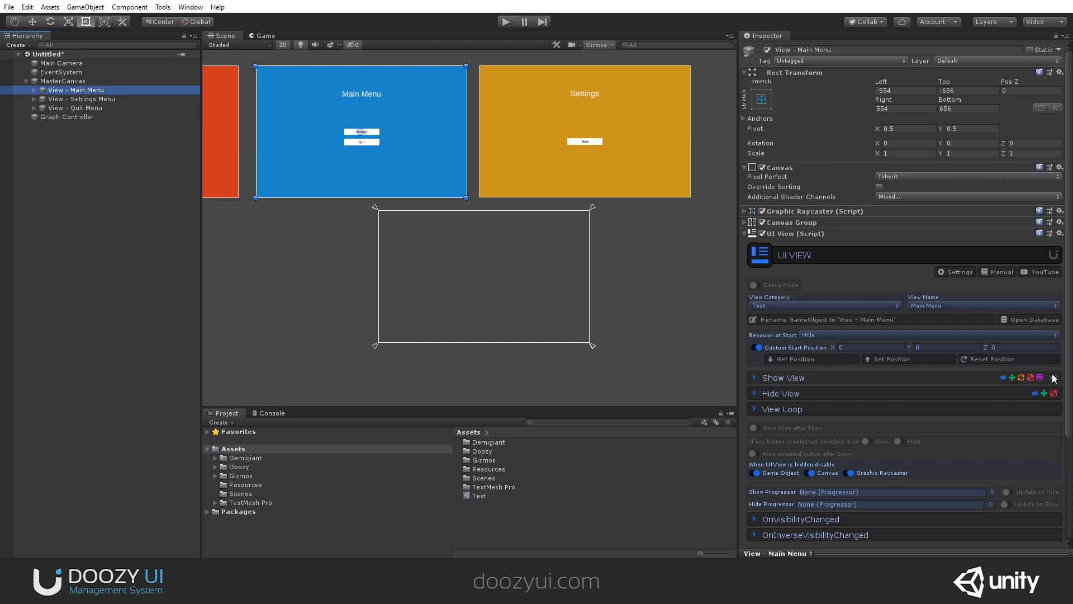
click(987, 381)
scroll(841, 384, down, 3)
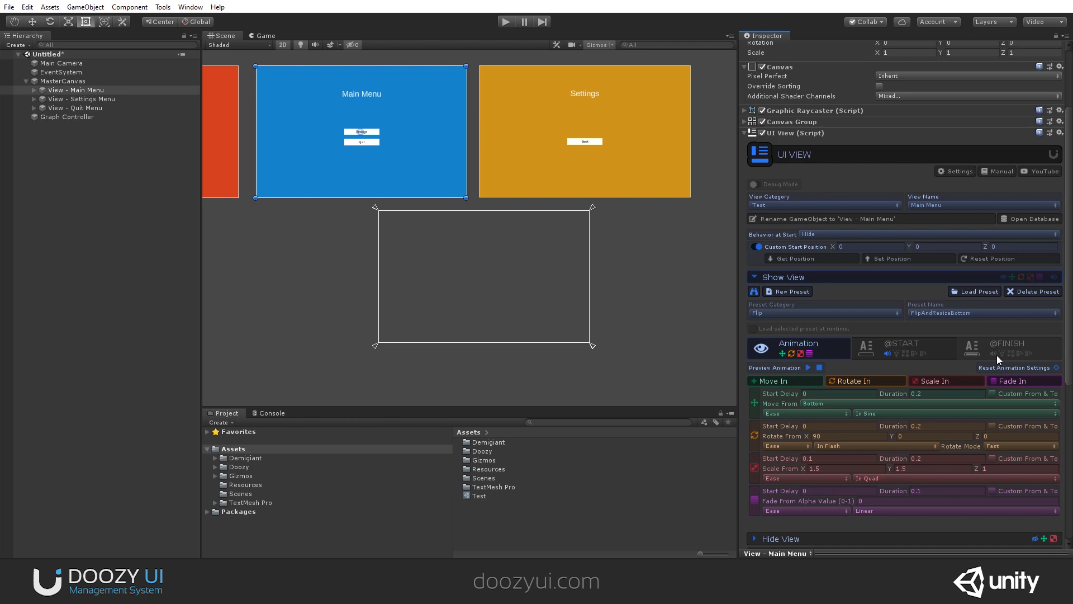
click(1017, 279)
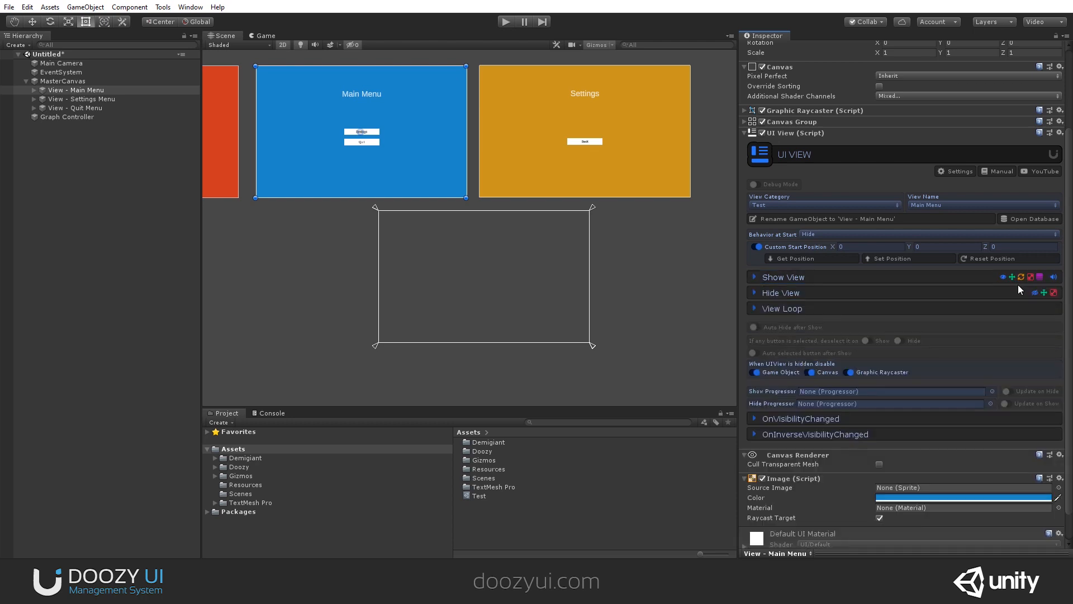
click(850, 278)
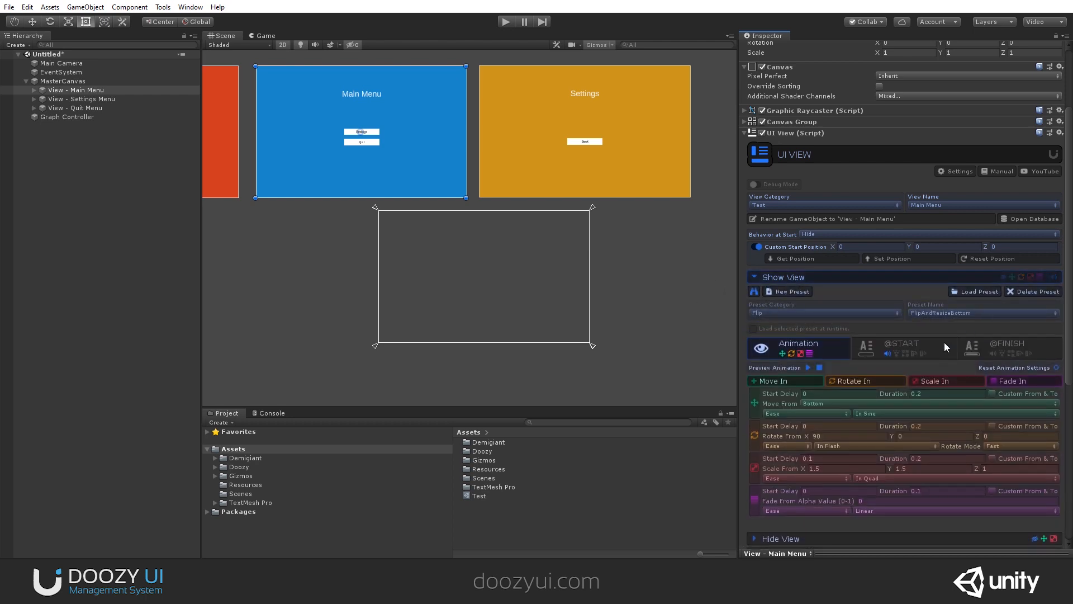
click(1056, 368)
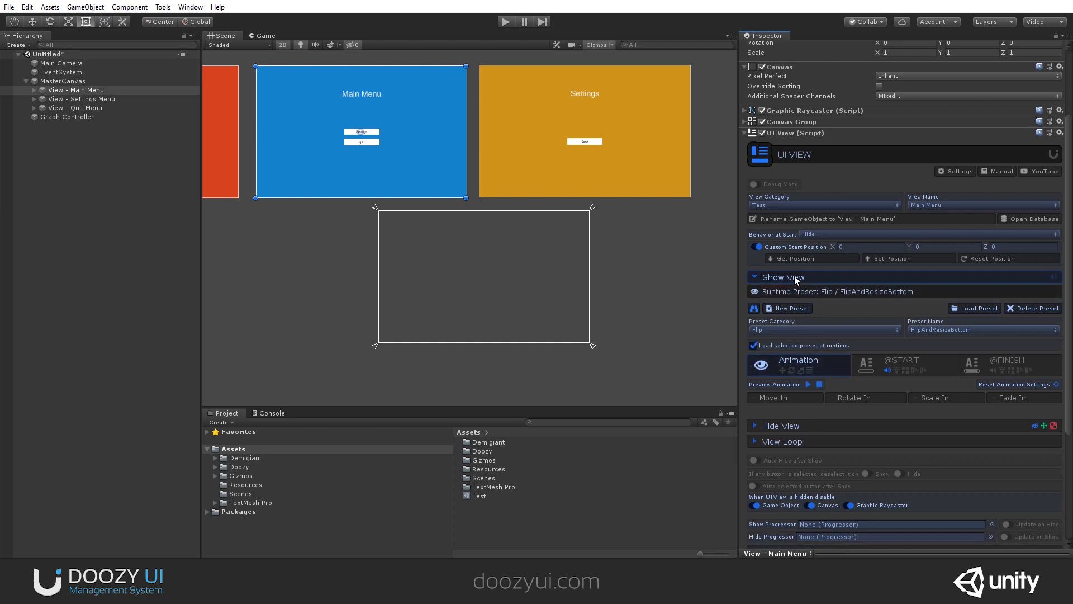
click(765, 277)
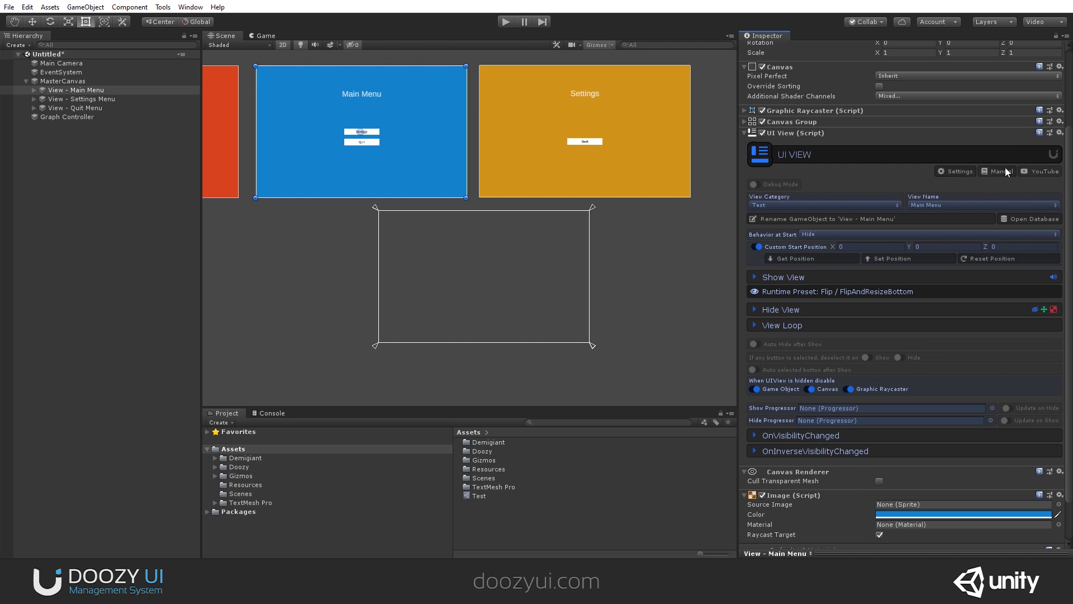
- Open the UIView online manual in the browser and examine the Show - Hide Execution Order diagram under Component Details
click(998, 172)
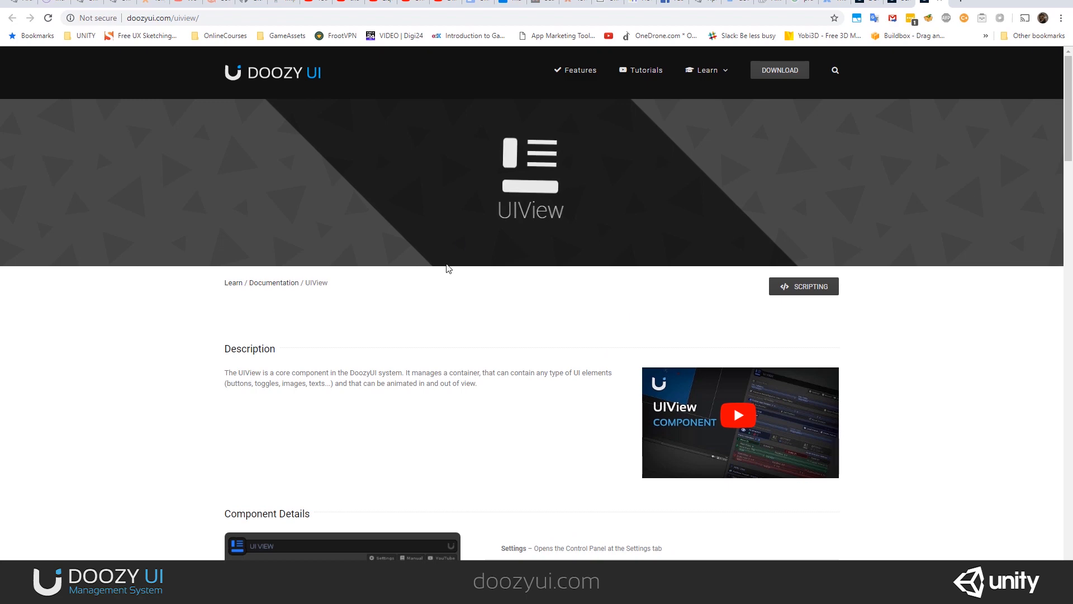
scroll(452, 263, down, 2)
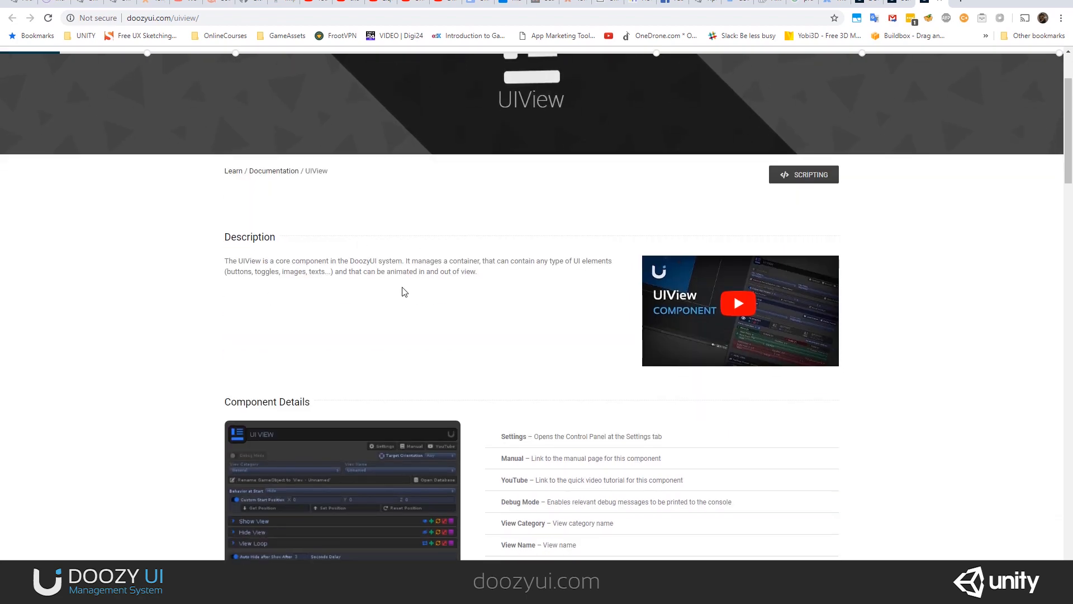
scroll(397, 242, down, 5)
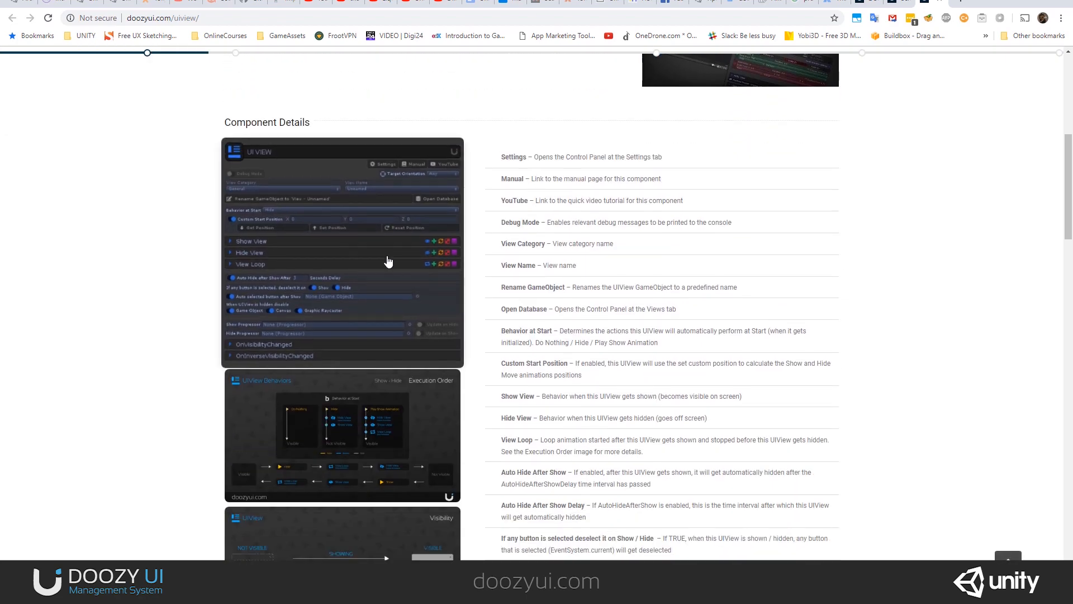
scroll(484, 318, down, 2)
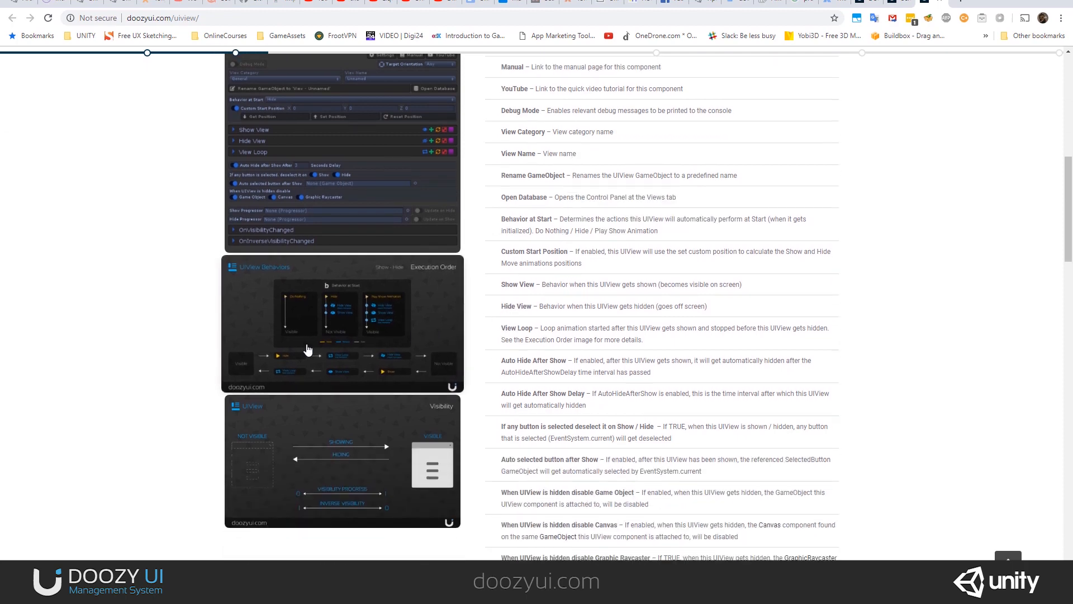
scroll(531, 197, up, 2)
scroll(531, 197, down, 1)
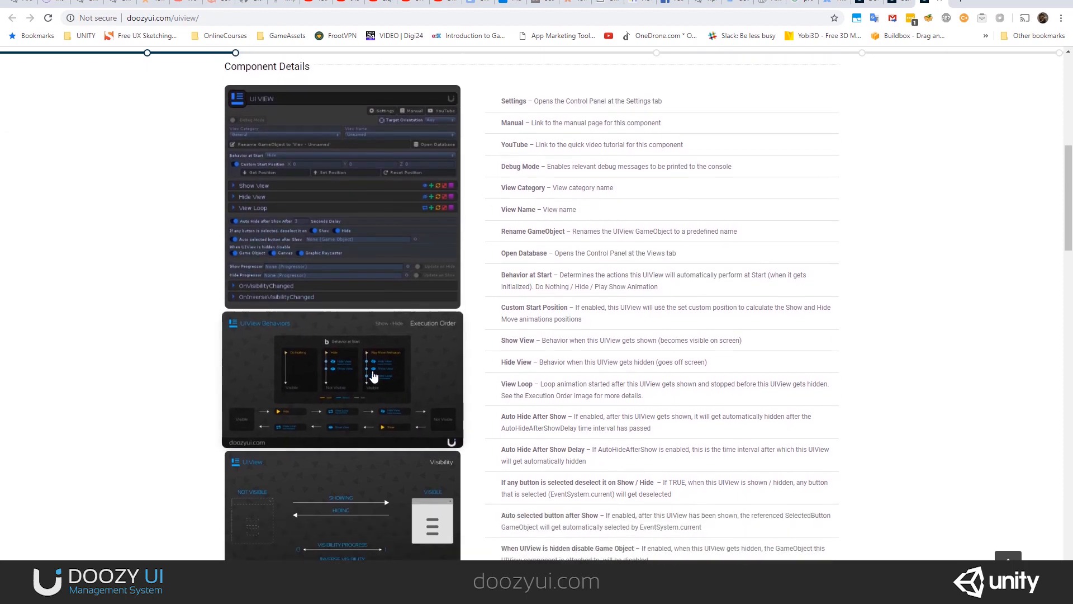
click(373, 377)
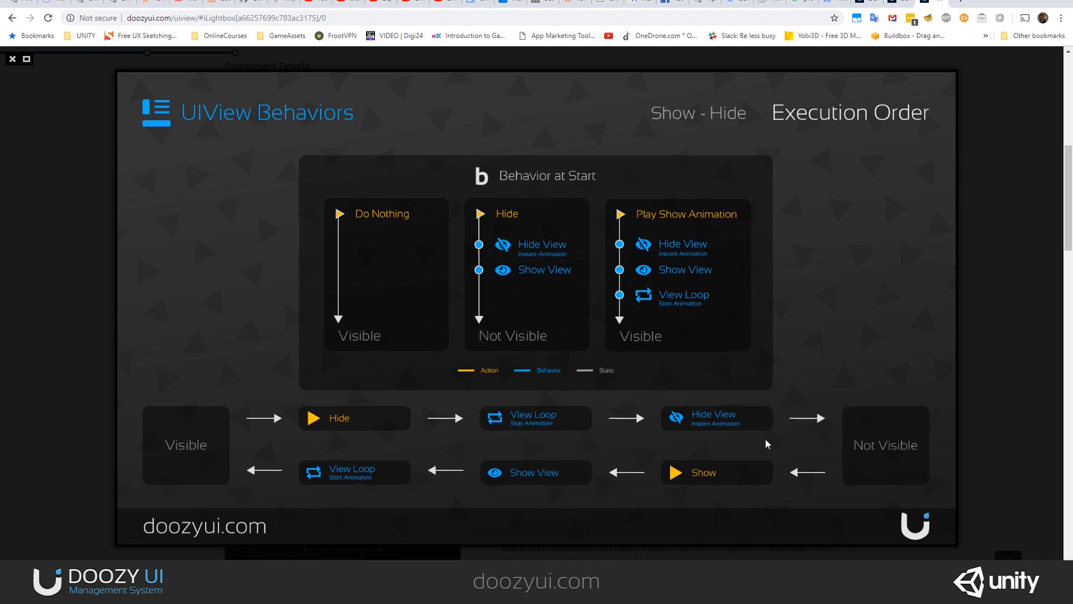
click(987, 365)
- Enlarge the UIView Visibility diagram to examine the showing and hiding states, and close it
scroll(390, 454, down, 1)
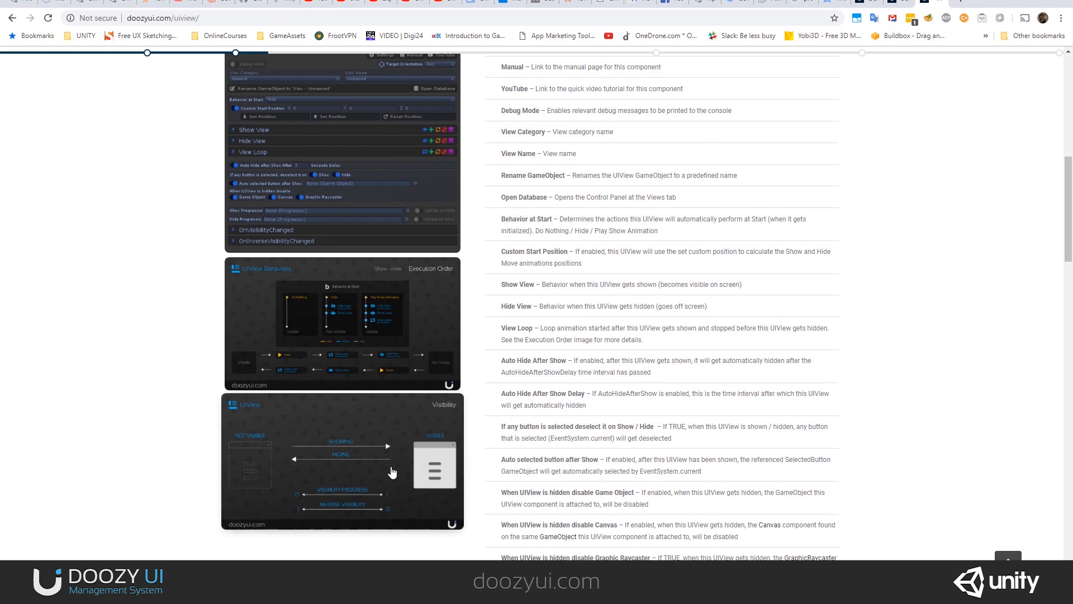
click(390, 454)
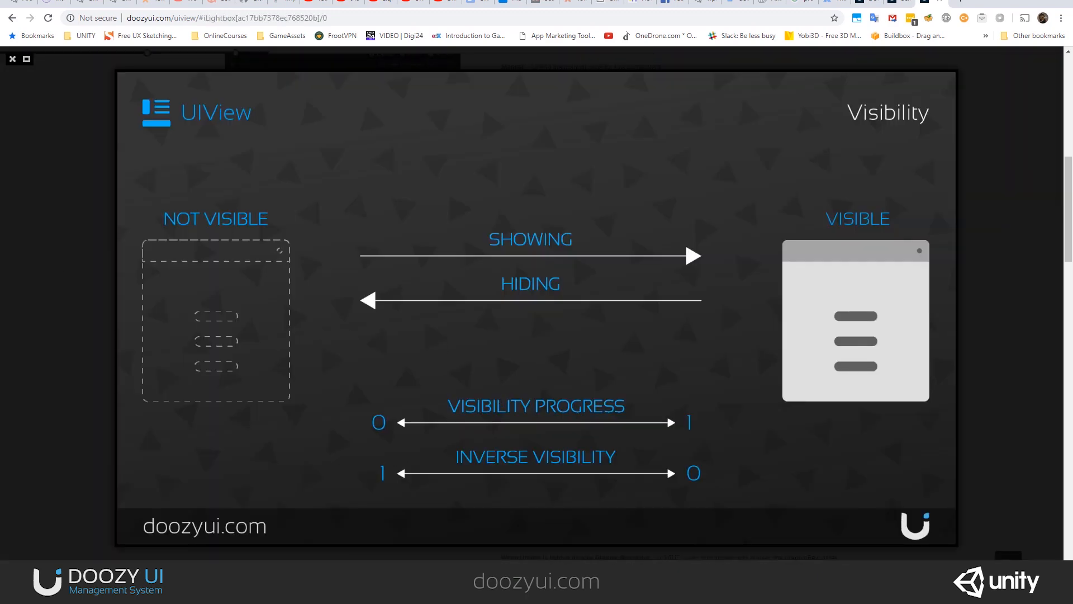
click(5, 272)
- Read through the UIView component option descriptions down to the Show View Behavior section
scroll(681, 395, down, 2)
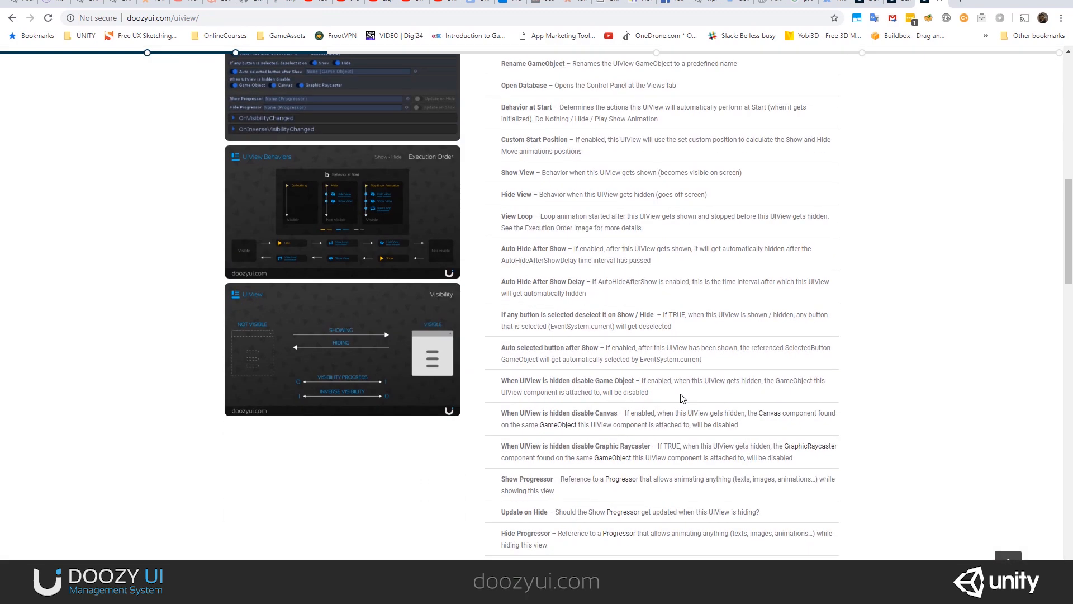
scroll(565, 209, down, 1)
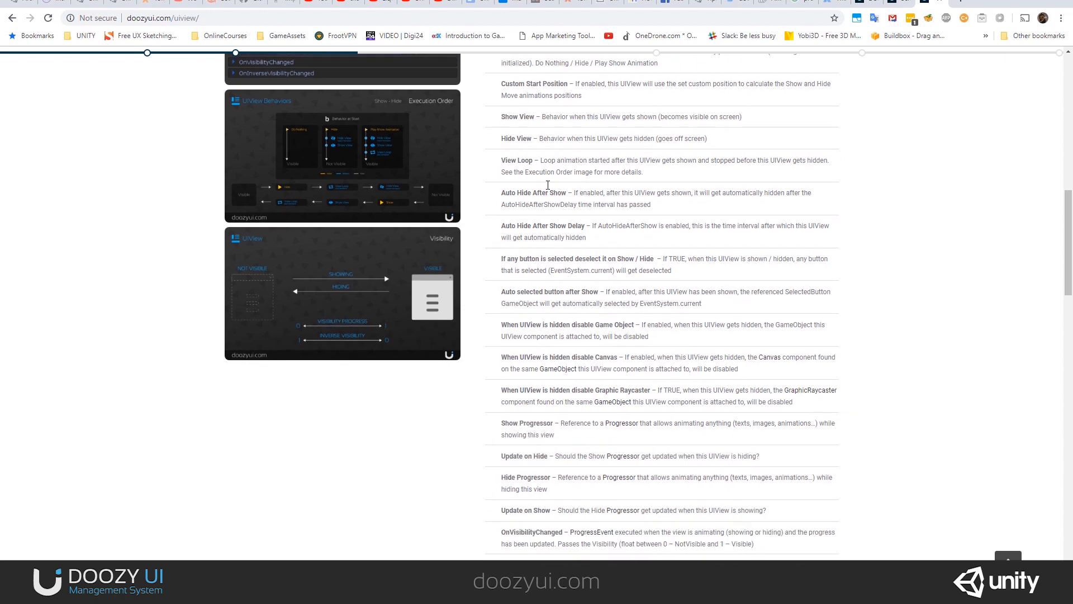
scroll(566, 319, down, 1)
scroll(560, 282, down, 6)
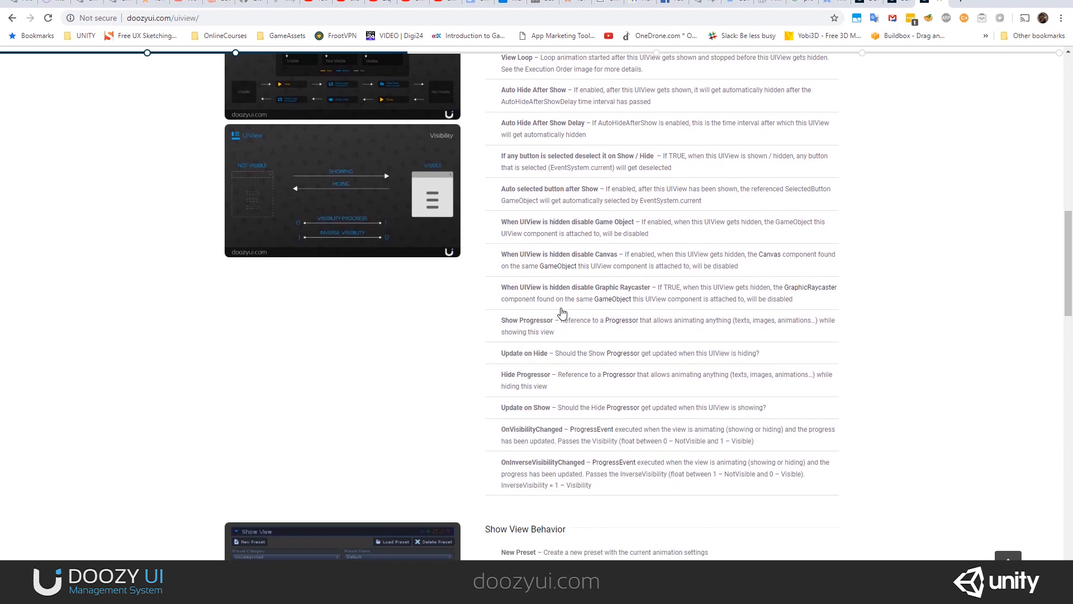
scroll(537, 344, down, 5)
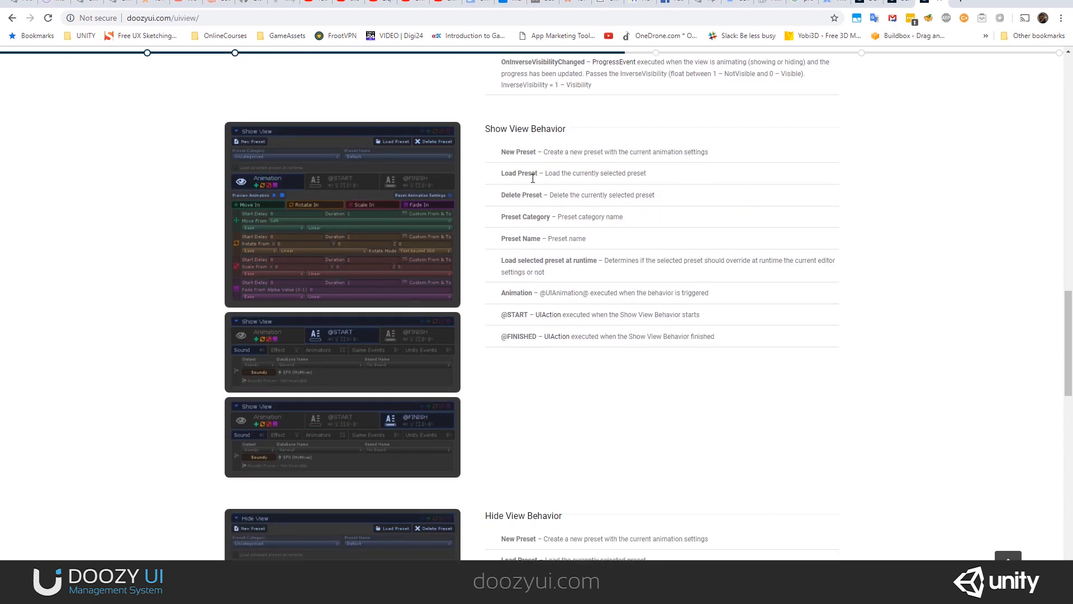
scroll(548, 151, up, 3)
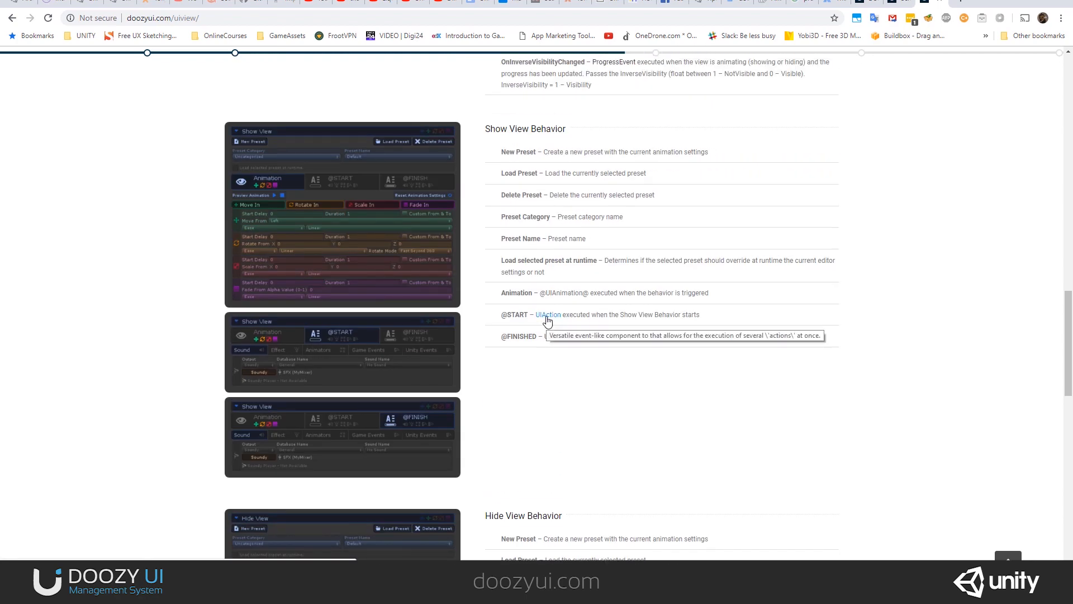
click(548, 315)
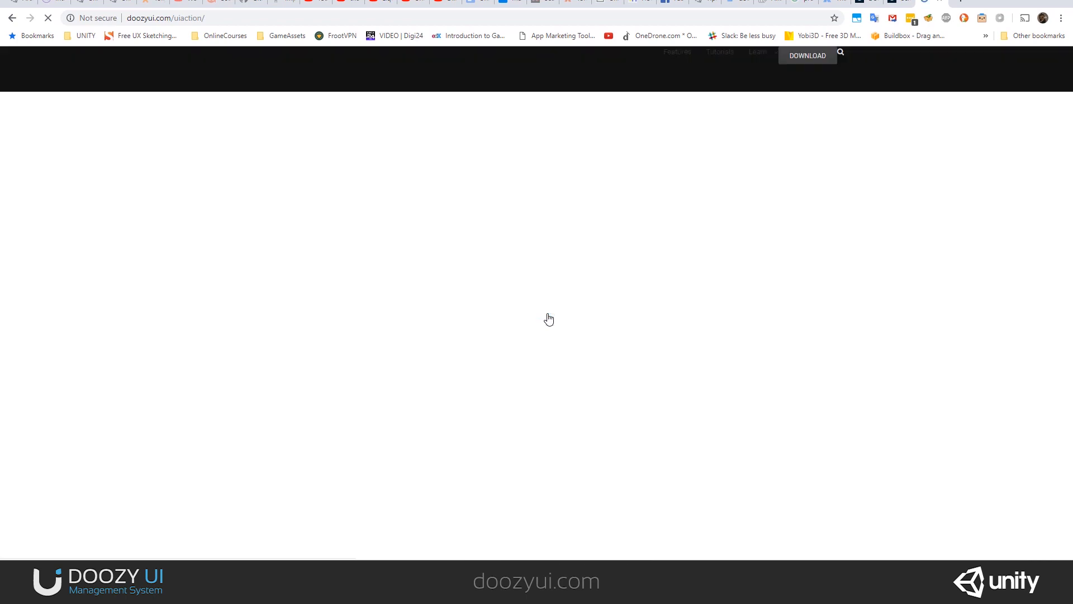
scroll(501, 298, down, 3)
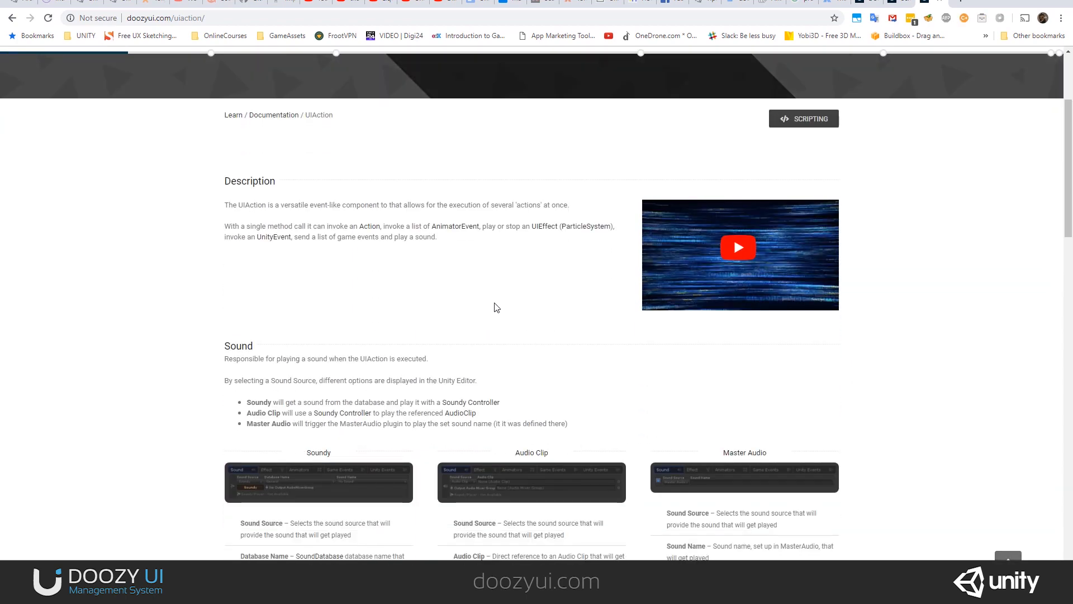
scroll(391, 346, down, 2)
click(335, 378)
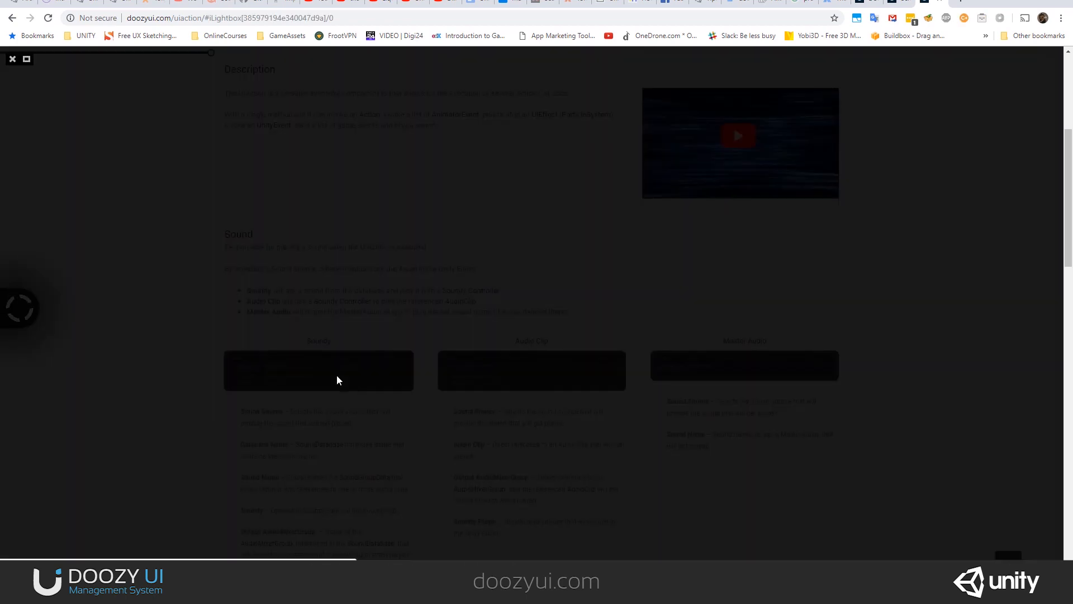
click(237, 265)
click(479, 379)
click(529, 474)
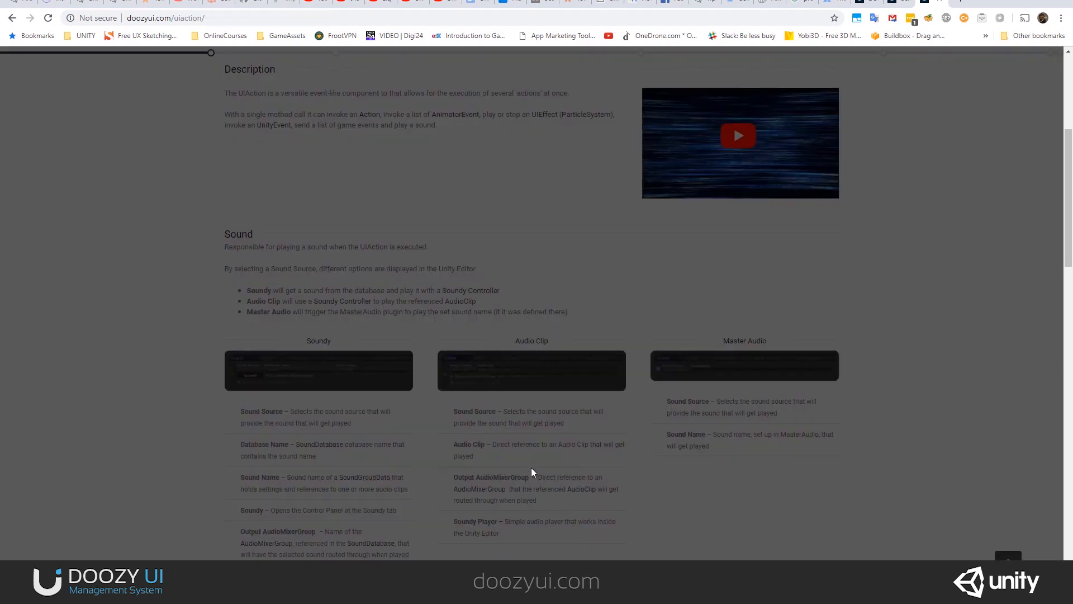
click(13, 20)
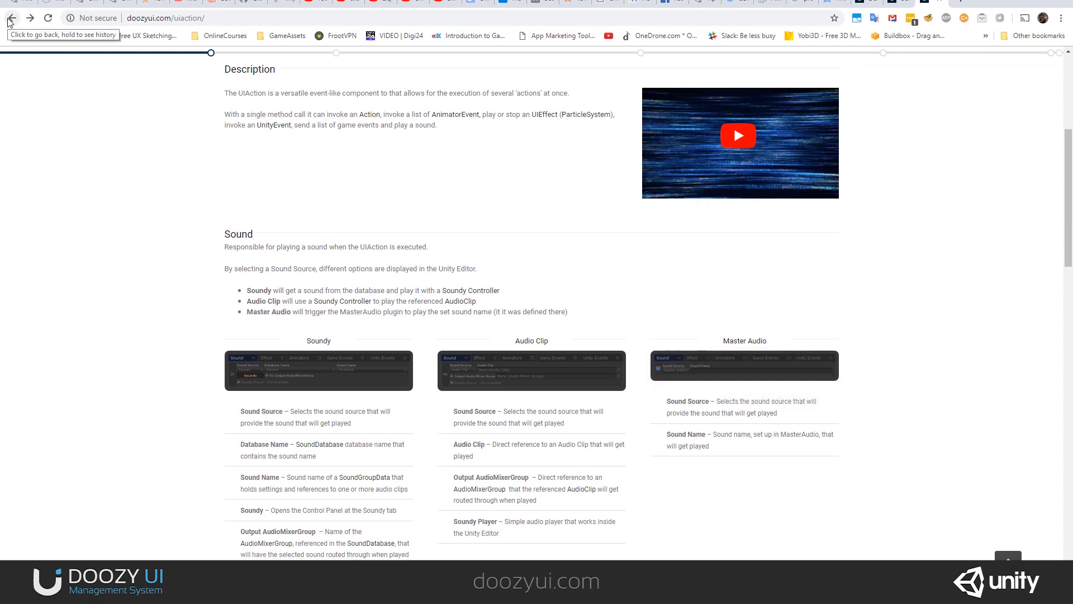
scroll(437, 284, up, 4)
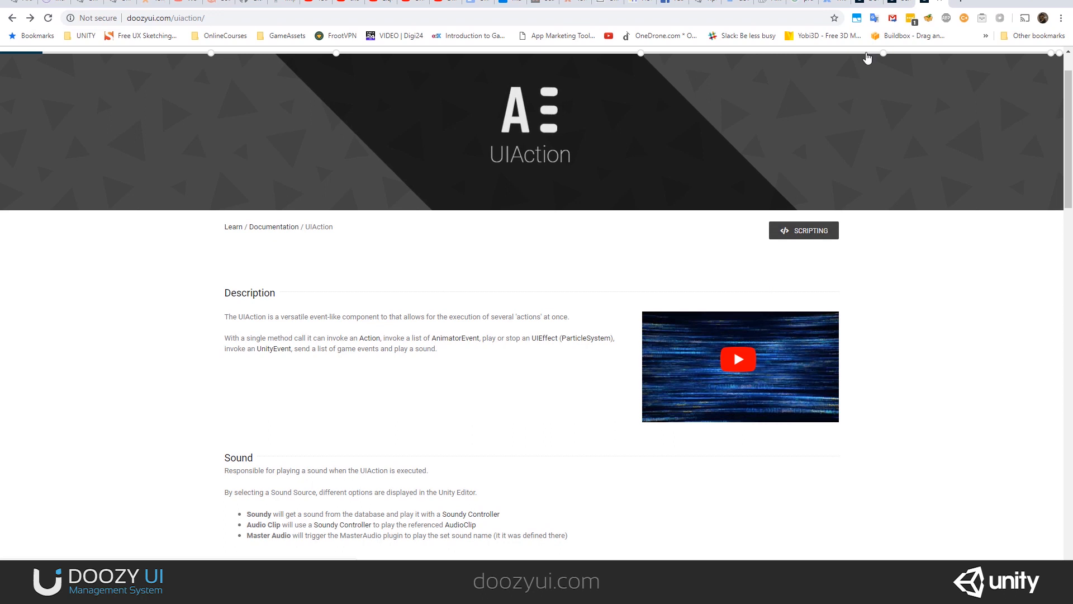
- Look over the Script Reference namespace page and switch back to Unity
click(907, 3)
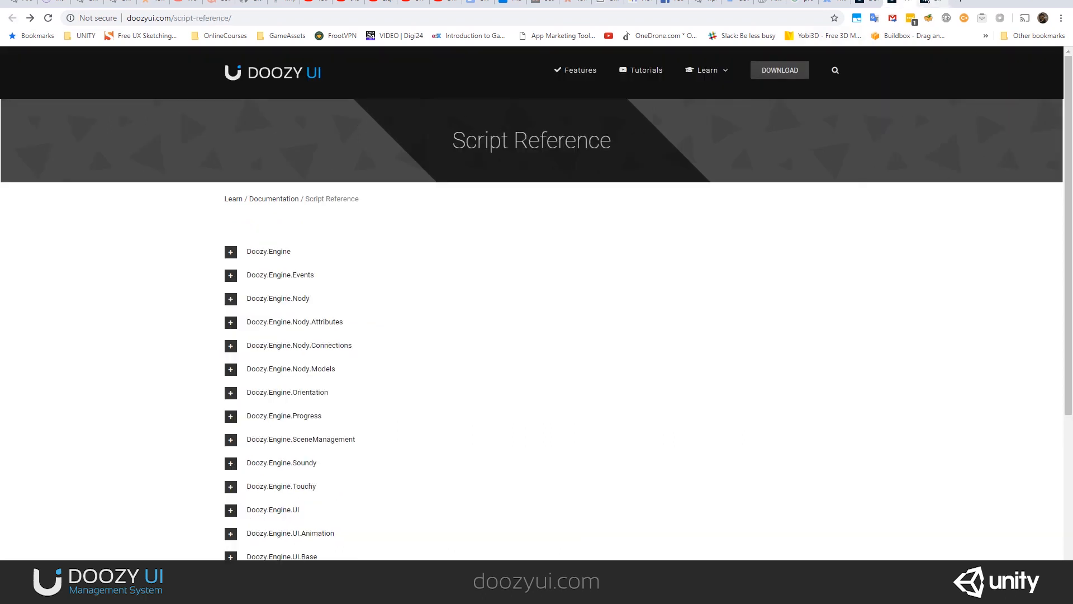
click(933, 3)
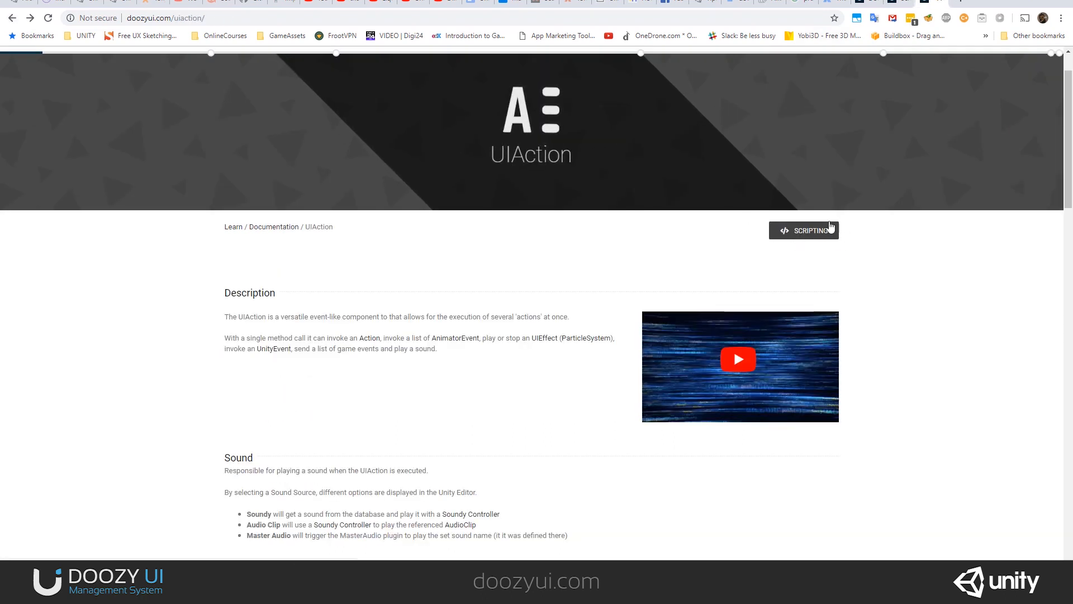
click(9, 22)
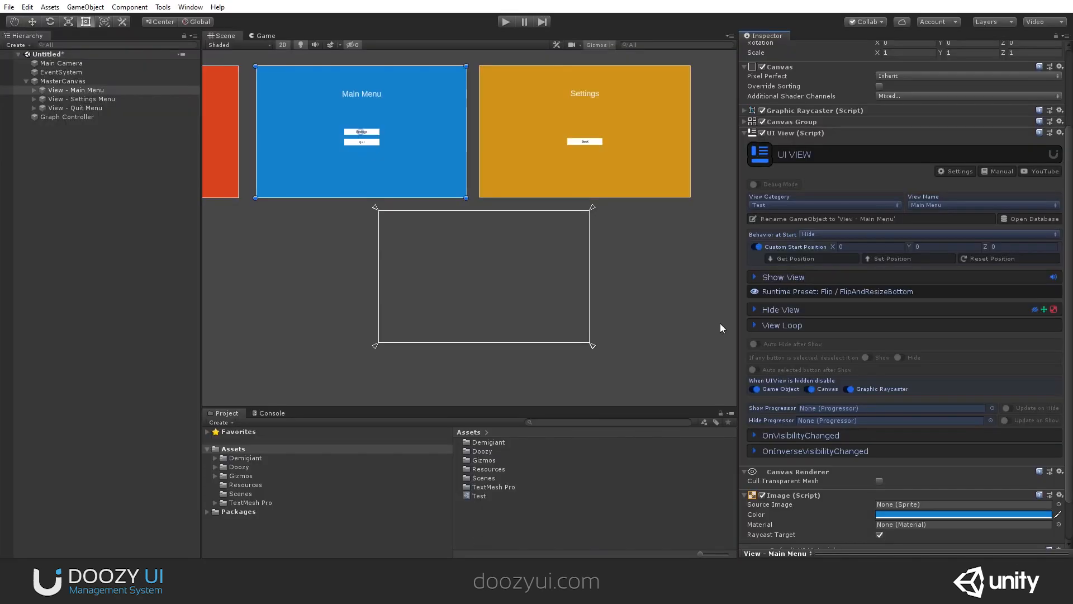
- Open the UIView manual again, go to its Scripting page and examine the properties and public variables
click(1000, 171)
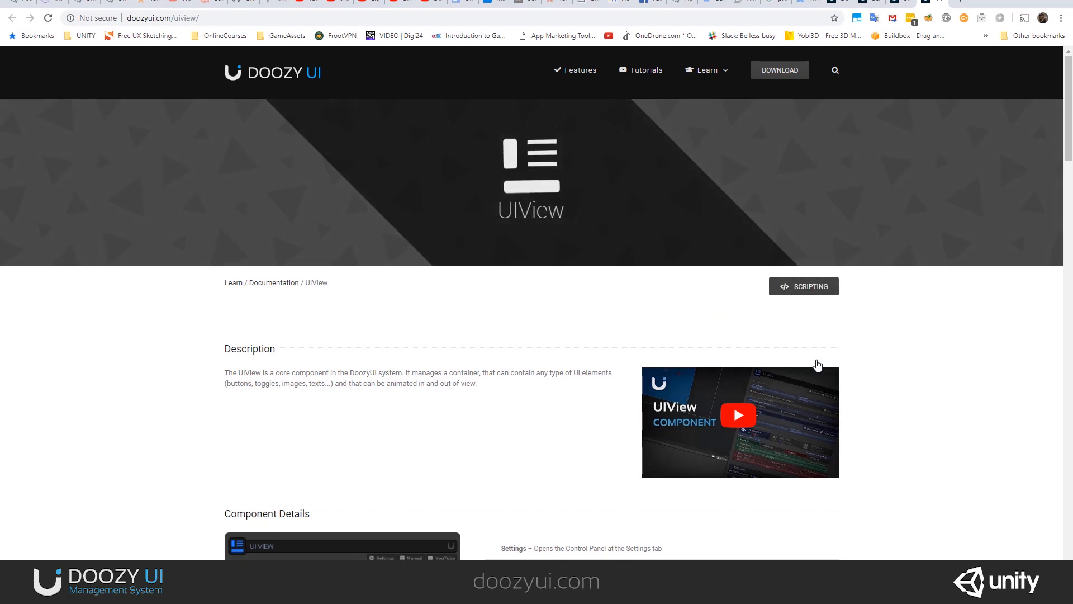
click(802, 288)
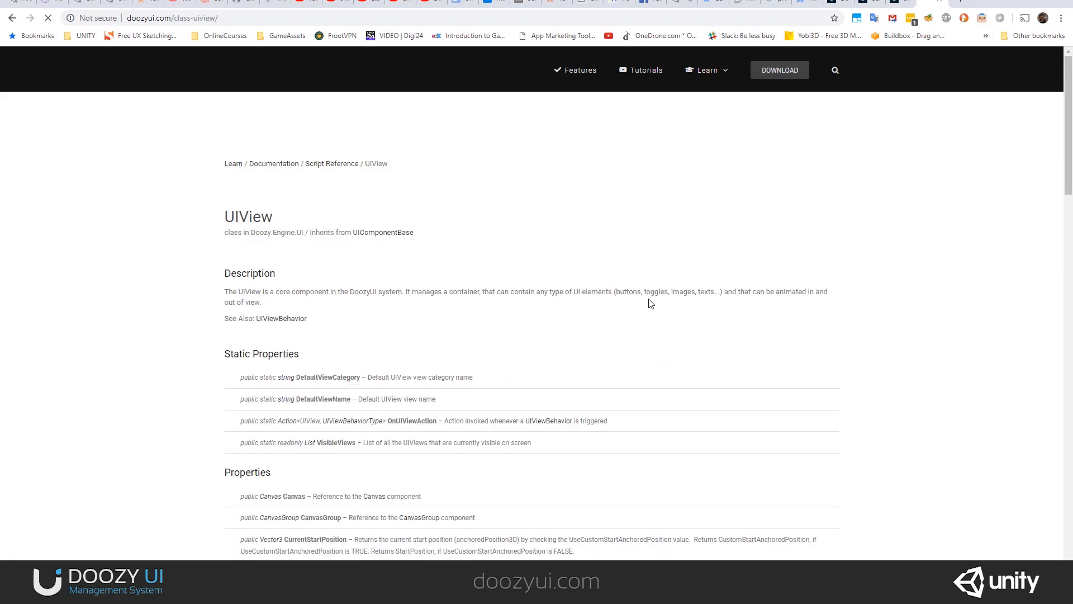
scroll(446, 187, down, 4)
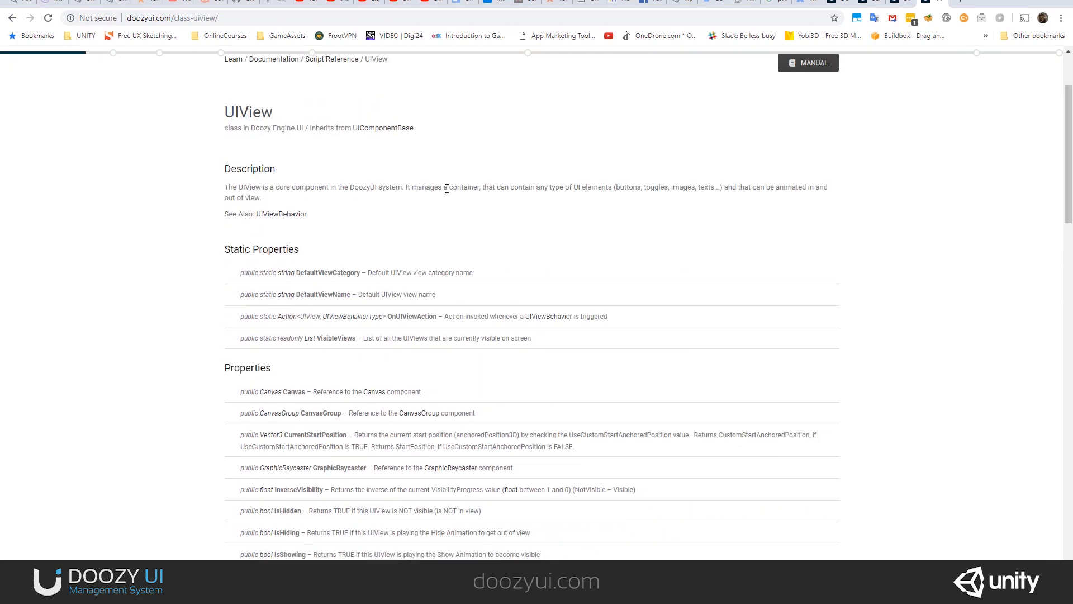
scroll(428, 263, down, 12)
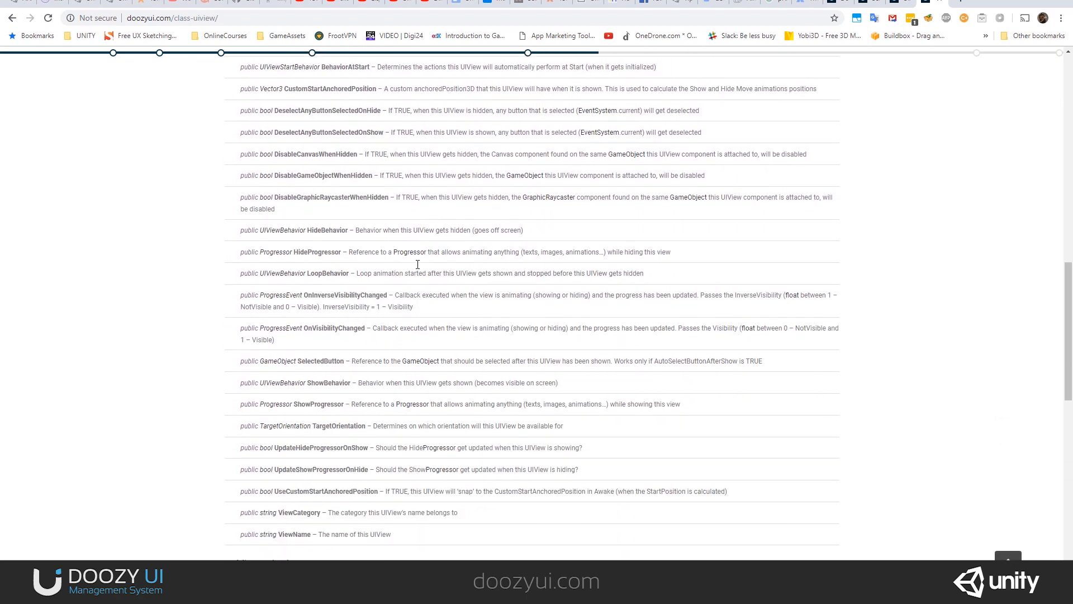
scroll(288, 192, up, 4)
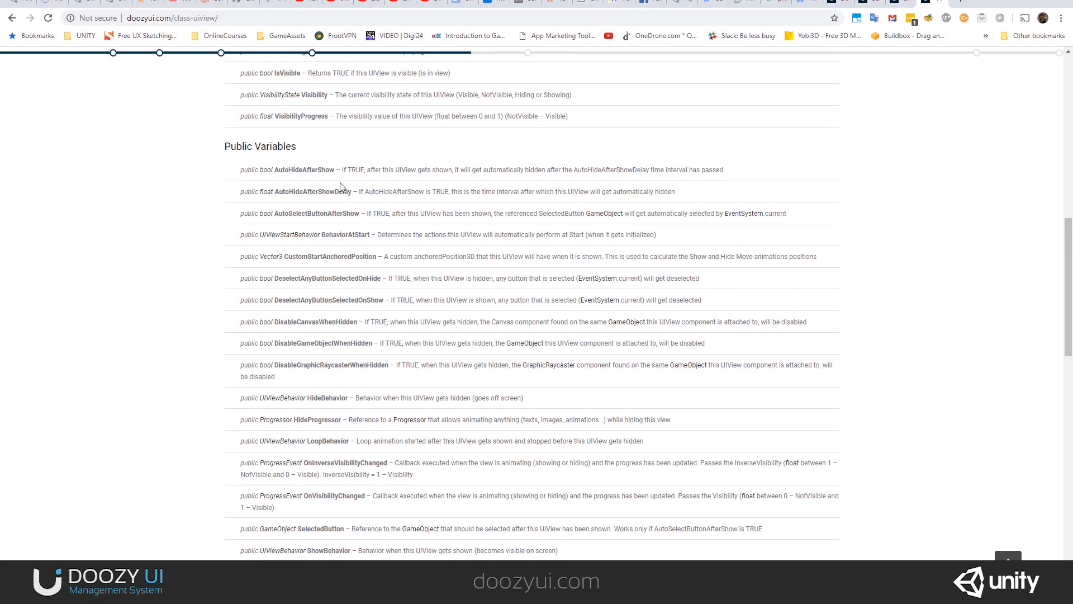
drag(278, 170, 498, 376)
click(498, 376)
- Read through the Public Methods and Static Methods of the UIView class reference
scroll(501, 371, down, 3)
scroll(501, 368, down, 3)
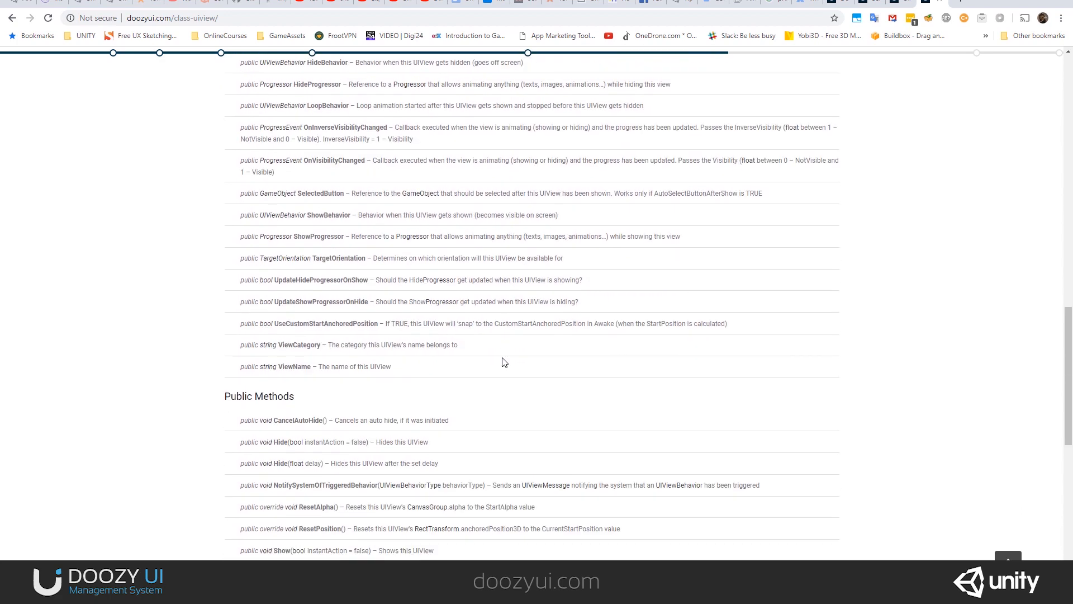
scroll(502, 362, down, 4)
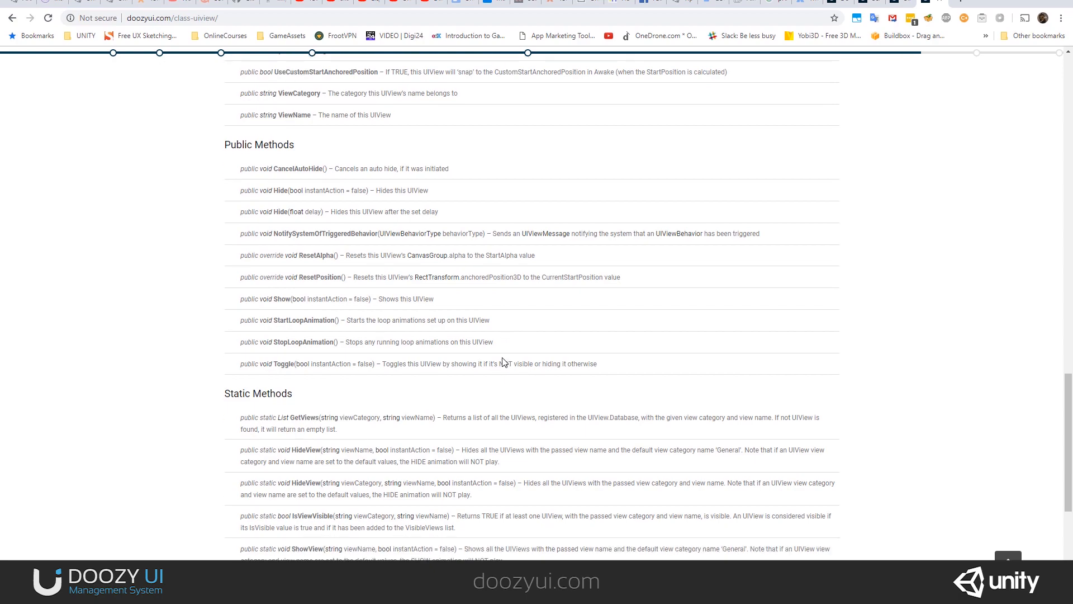
- Read the Static Methods of the UIView class reference and return to the UIView manual page
scroll(501, 362, down, 4)
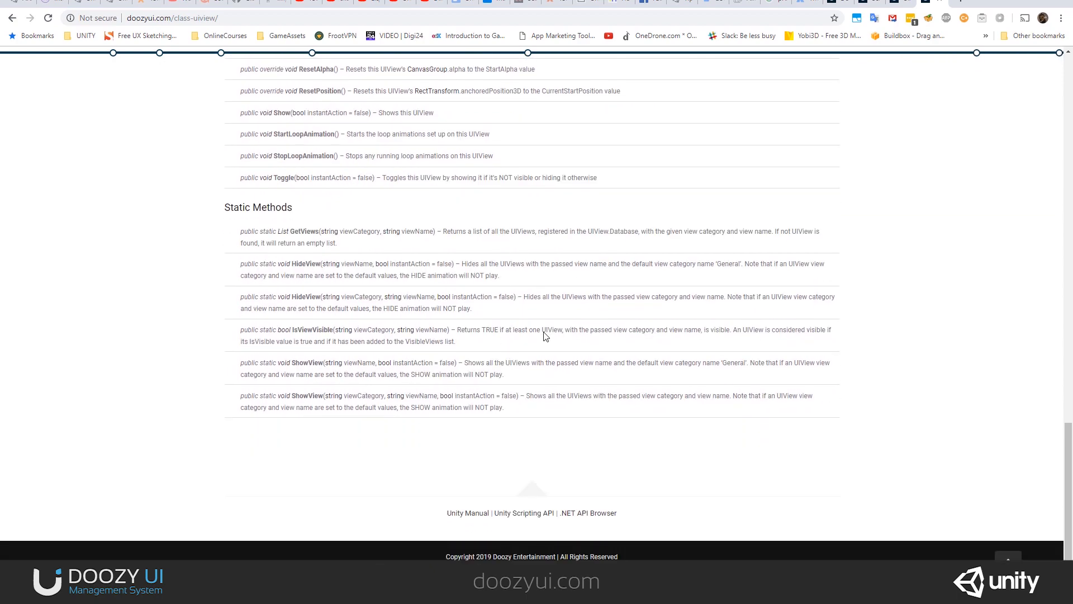
scroll(494, 311, up, 20)
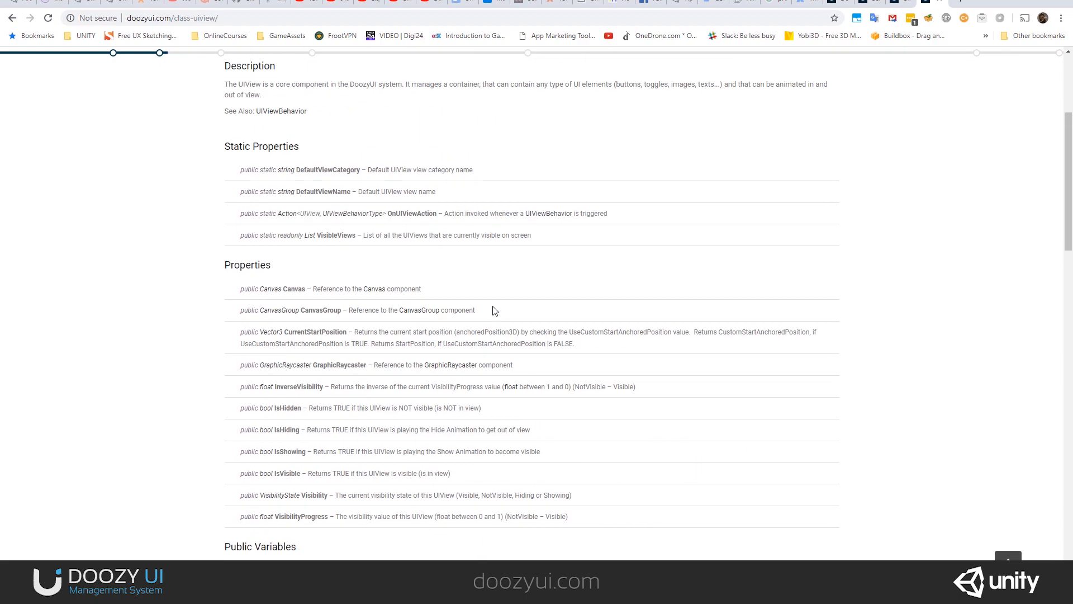
scroll(494, 311, up, 5)
click(791, 179)
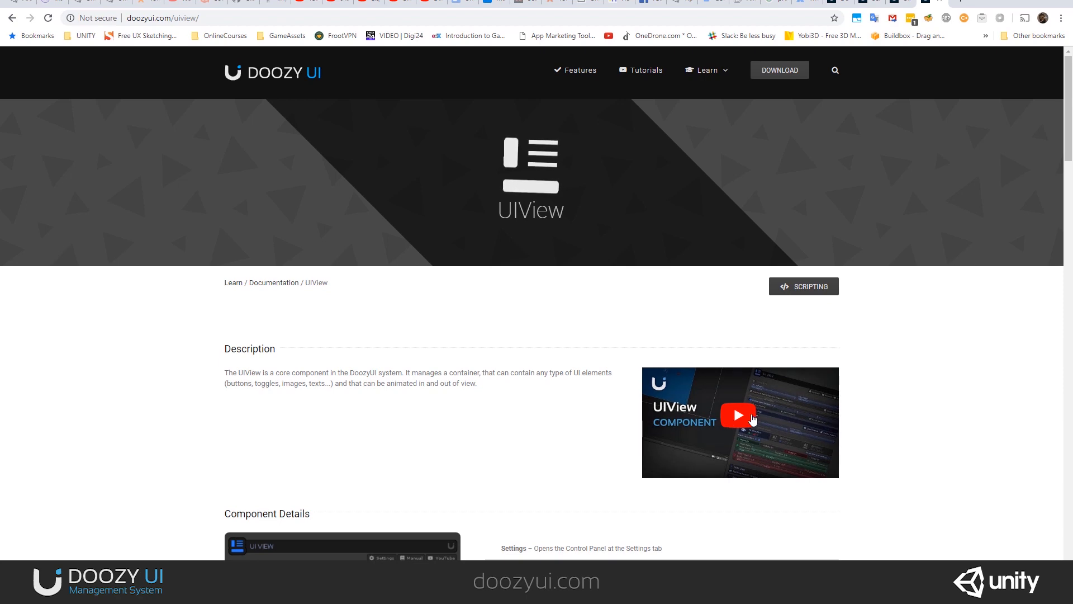
- Play the embedded UIView component video in full screen, leave full screen and pause it
double_click(750, 419)
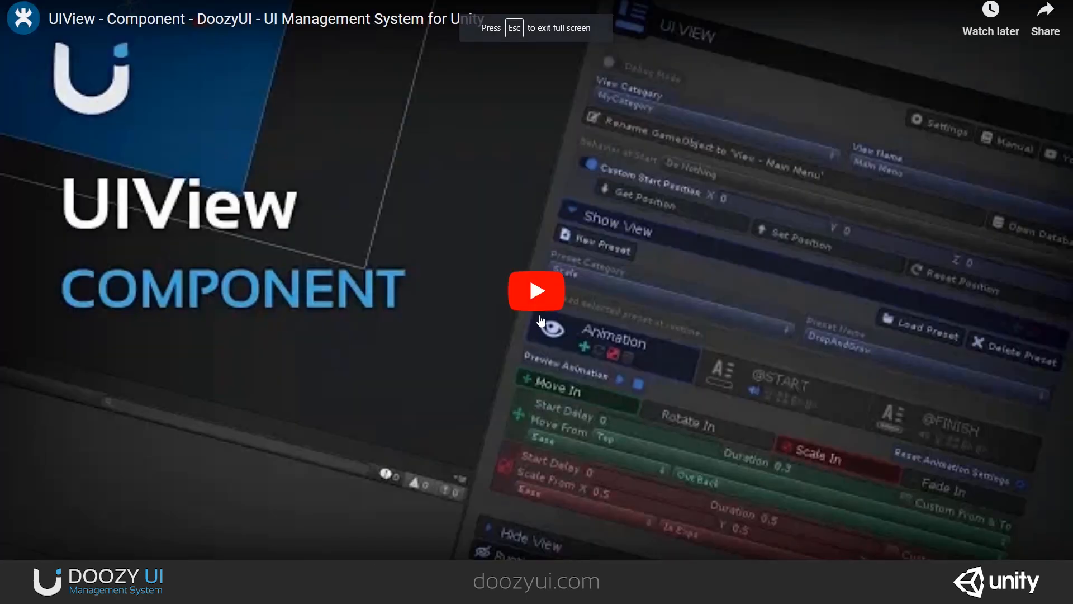
click(536, 316)
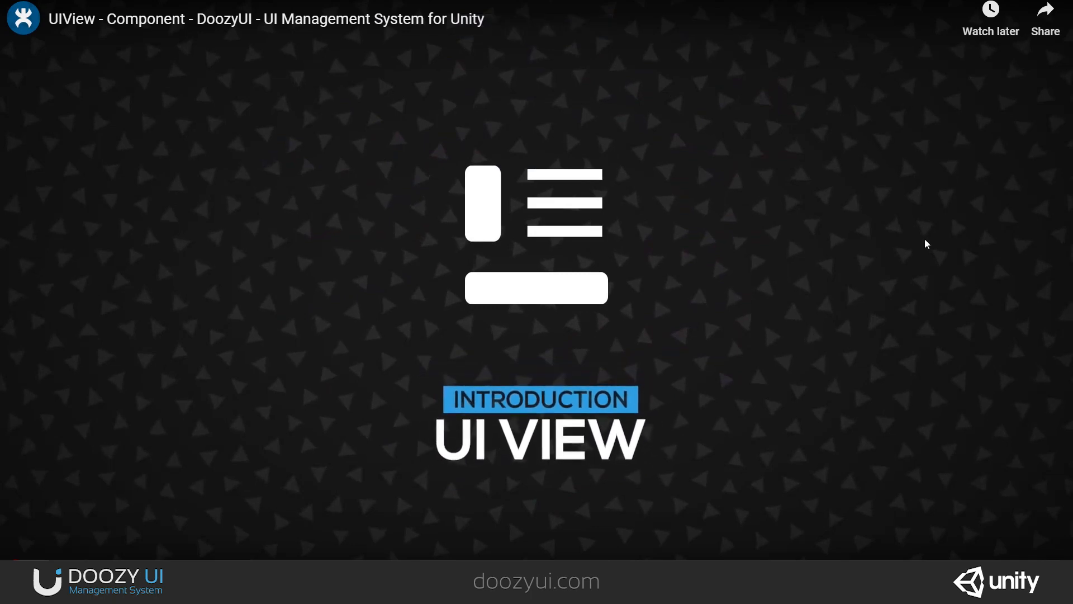
key(Escape)
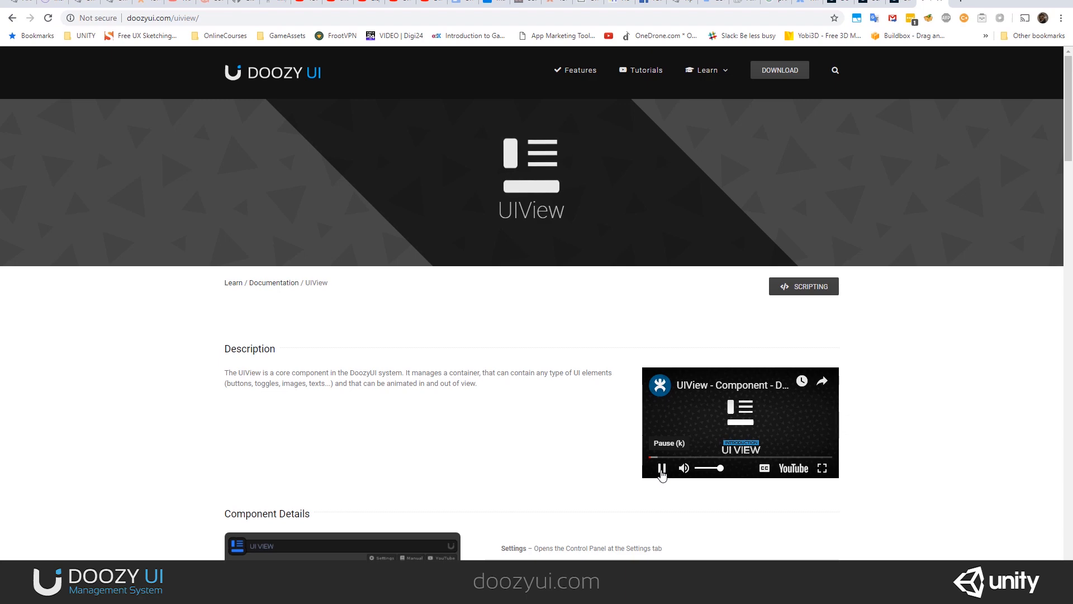
click(662, 469)
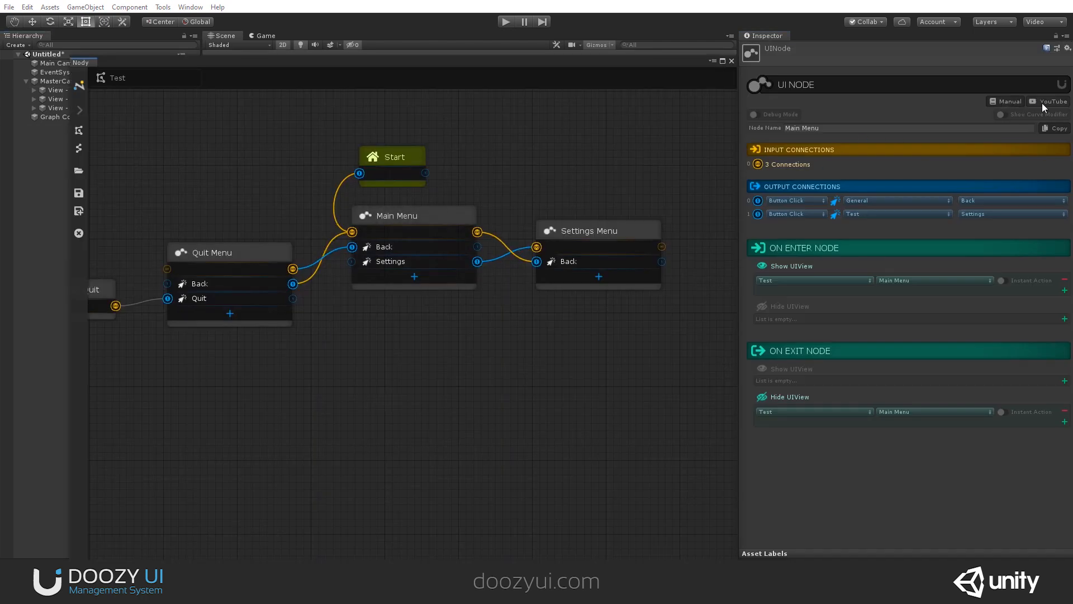
- Open the manual for the Main Menu UINode, look over the Nodes index and go to its UINode section
click(1008, 101)
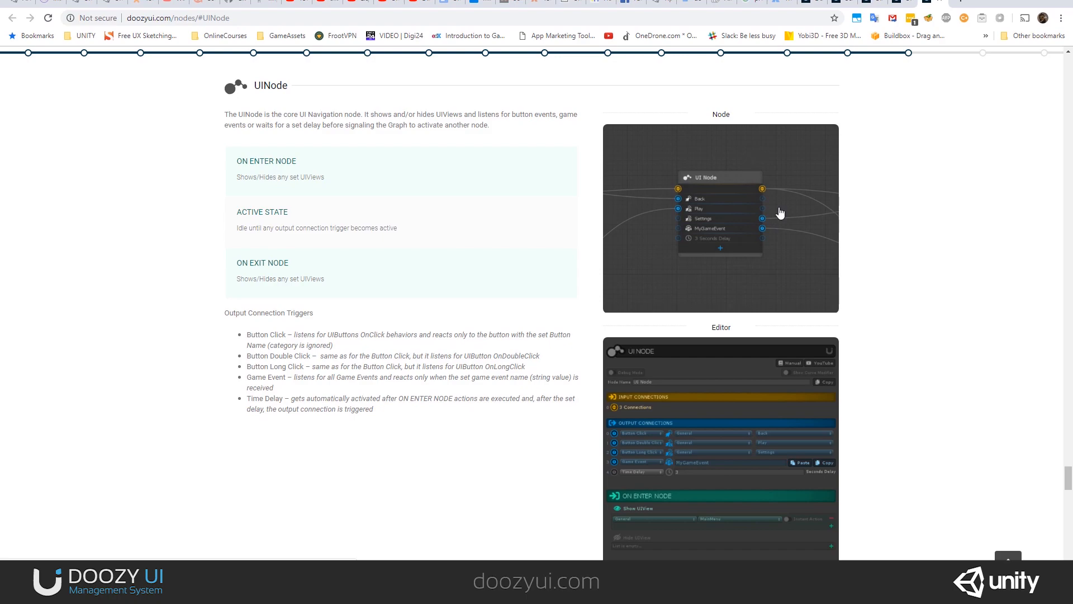
scroll(598, 288, up, 15)
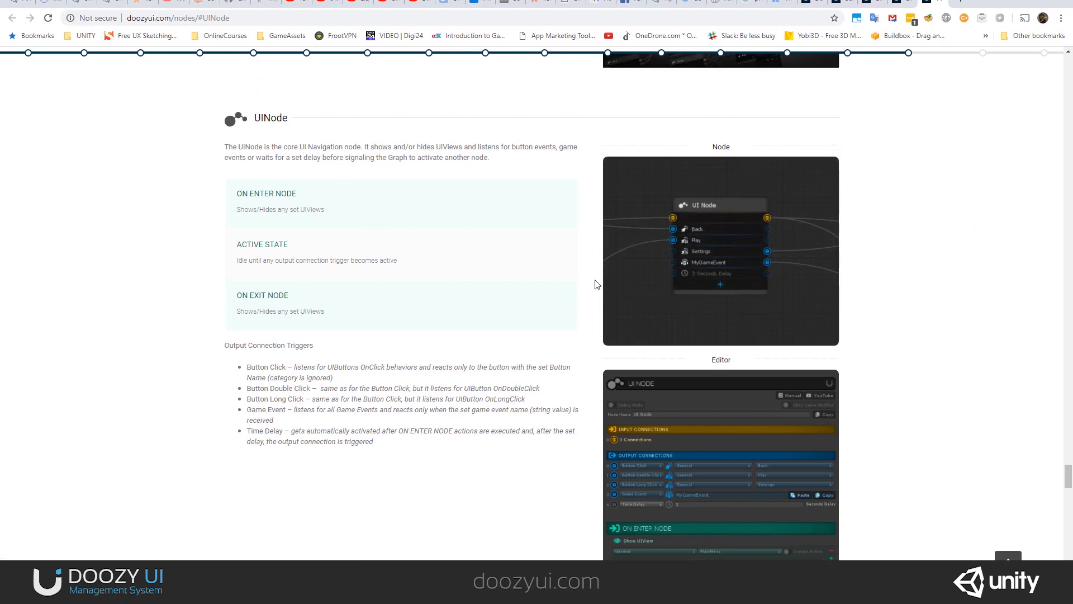
scroll(604, 299, up, 15)
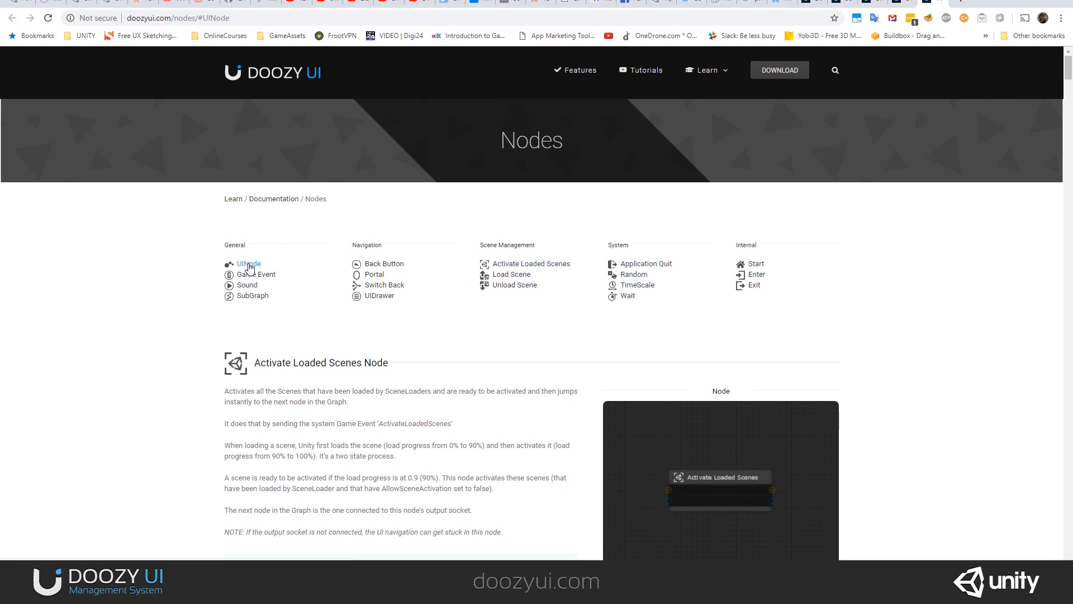
click(249, 265)
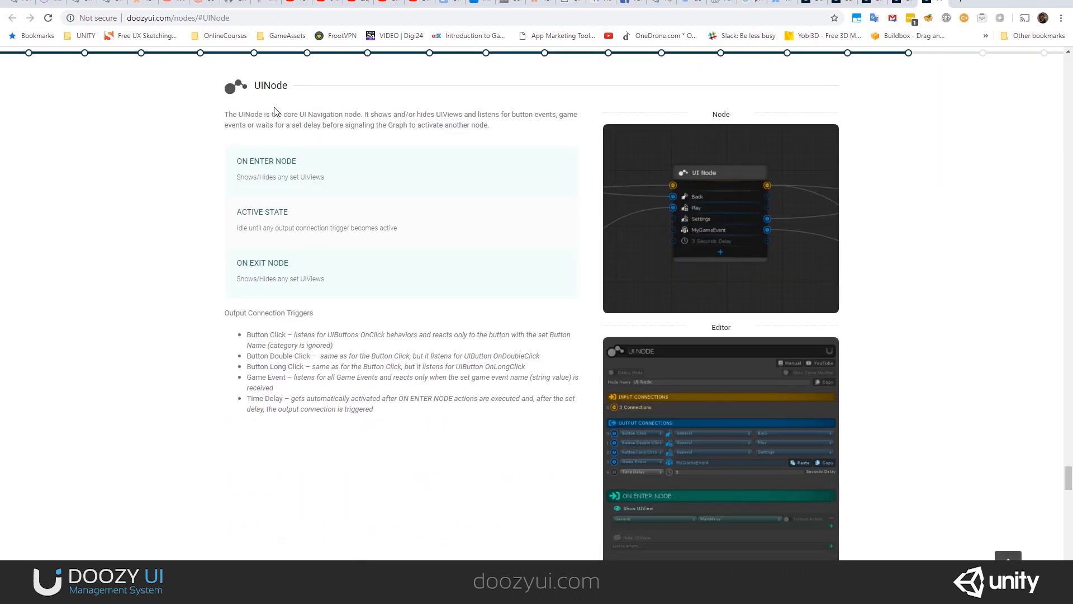
- Read the UINode description and output connection triggers, and examine the enlarged UI Node editor image
drag(224, 120, 503, 125)
click(482, 143)
scroll(262, 275, down, 1)
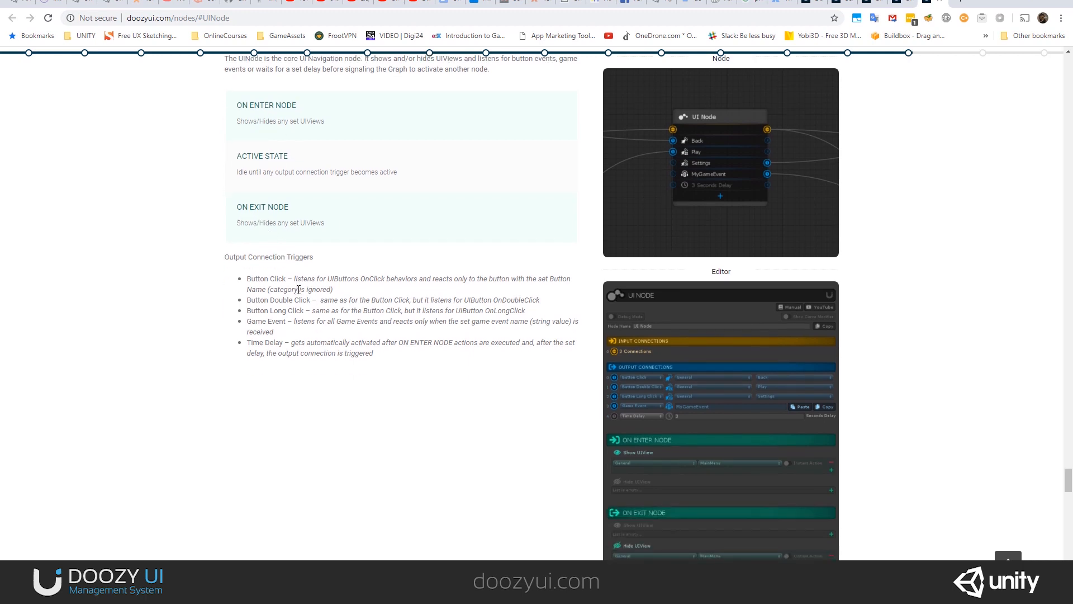
click(709, 383)
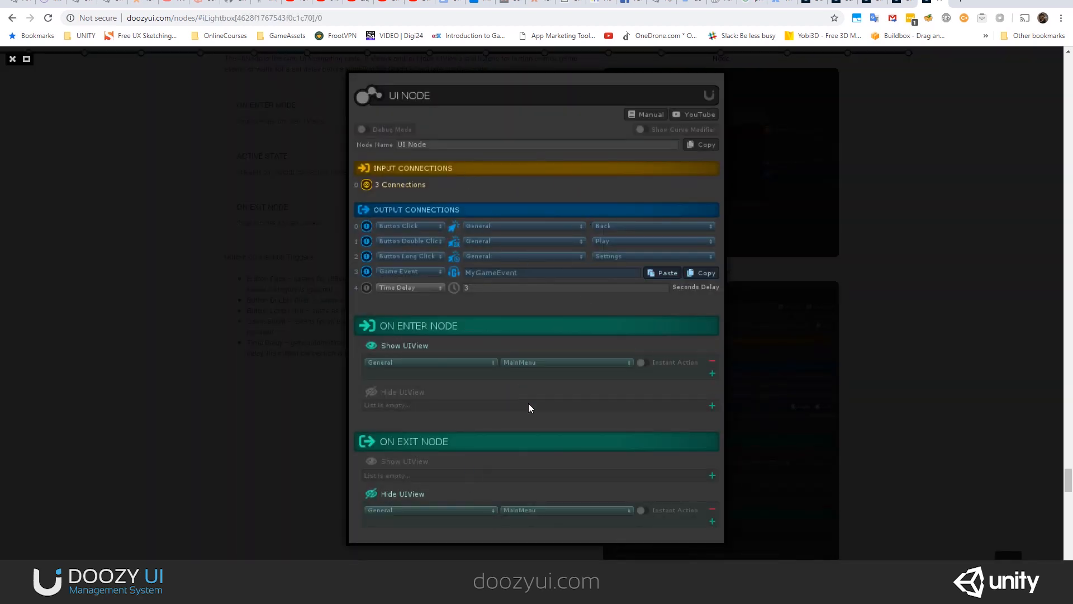
click(859, 283)
scroll(859, 283, down, 3)
scroll(713, 436, down, 1)
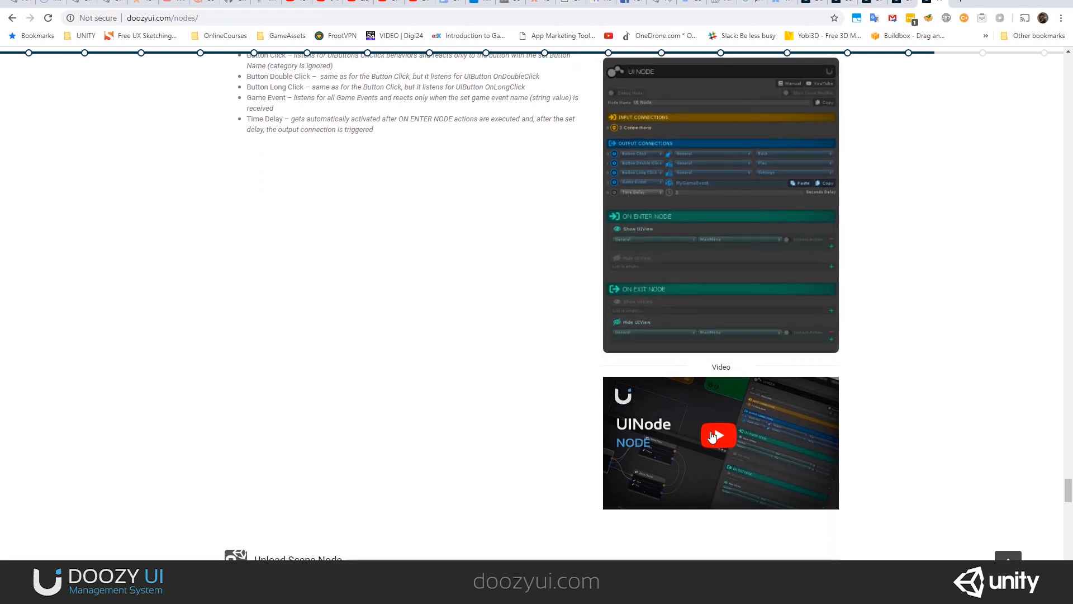
- Play the UINode video, skip ahead, watch a part in full screen and leave full screen
click(713, 435)
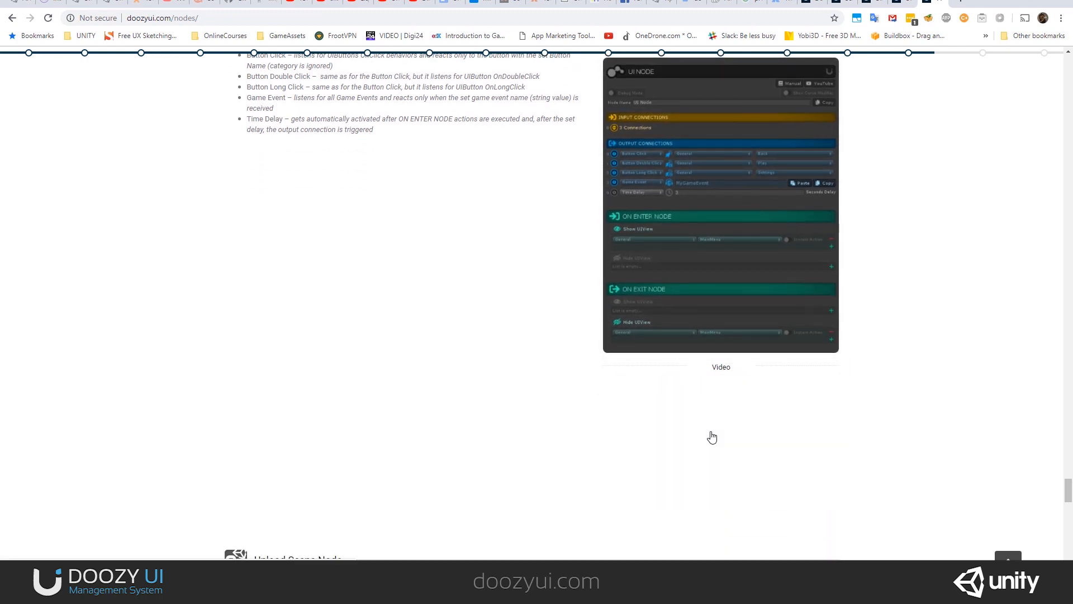
click(677, 489)
click(821, 500)
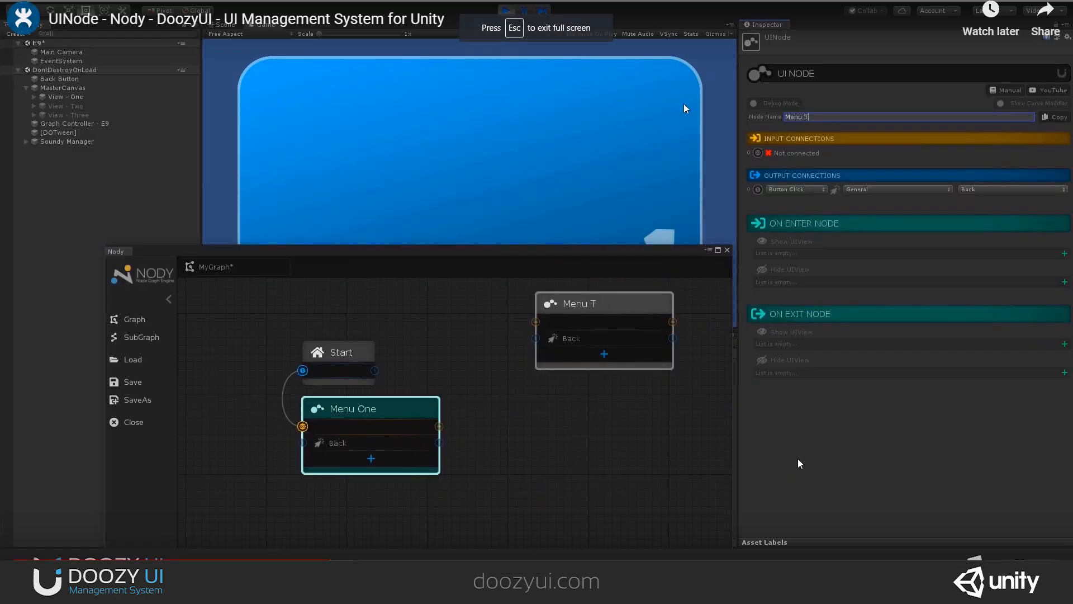
text(wo)
right_click(598, 466)
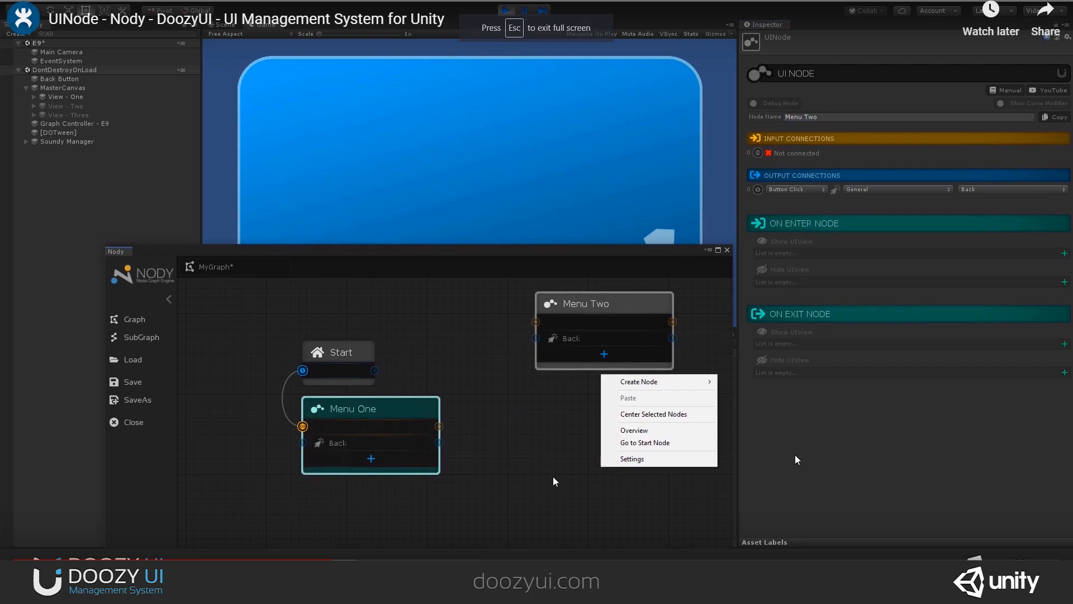
key(Escape)
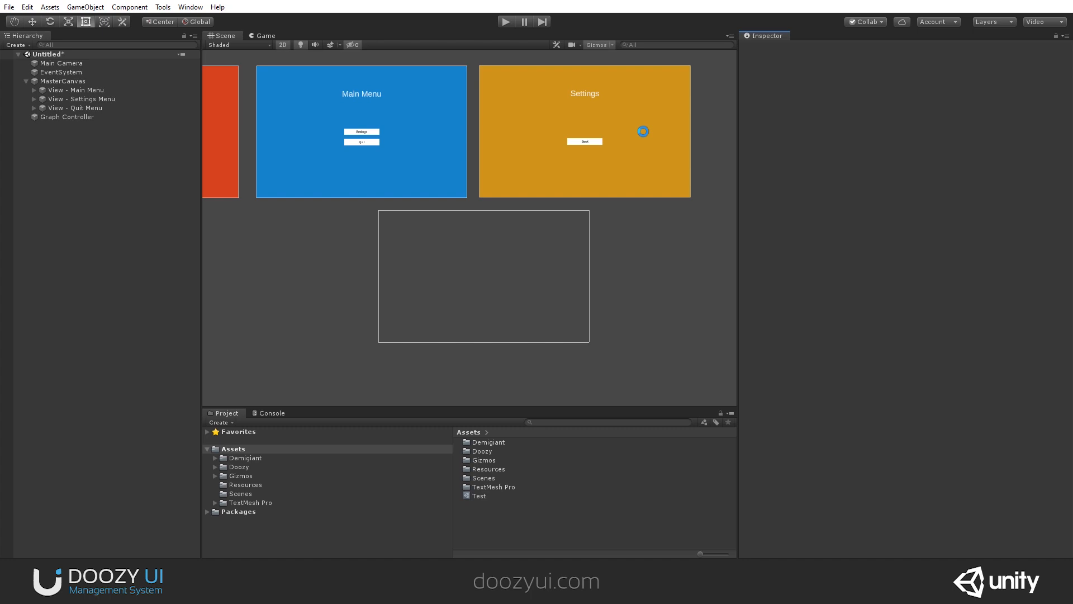
- In the Unity scene, duplicate the Settings Menu view and move the copy directly above the original
middle_drag(414, 242, 516, 245)
click(73, 81)
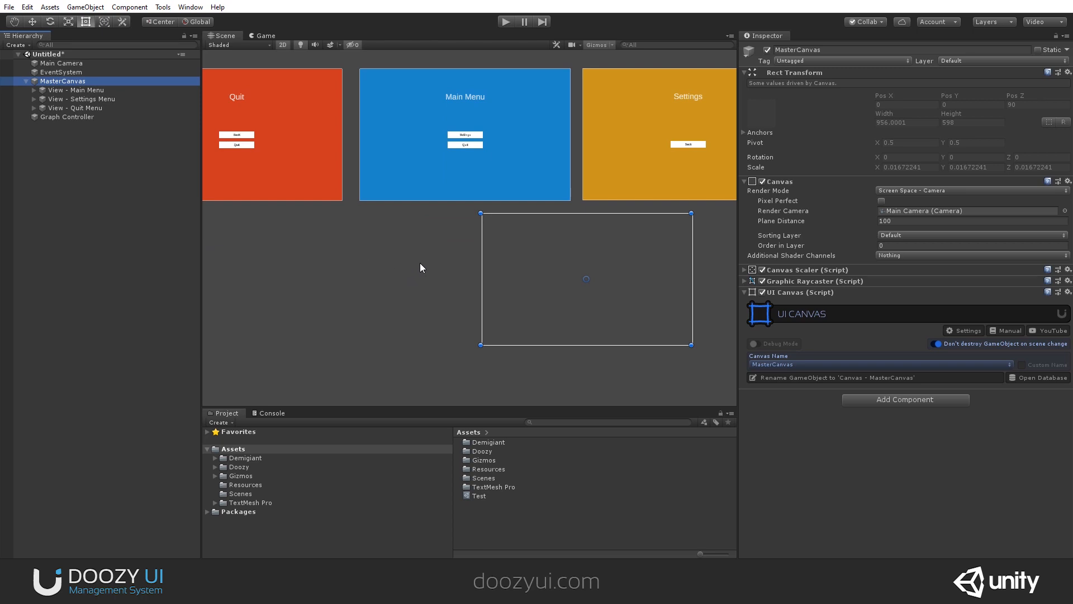
middle_drag(420, 264, 264, 299)
middle_drag(421, 264, 510, 288)
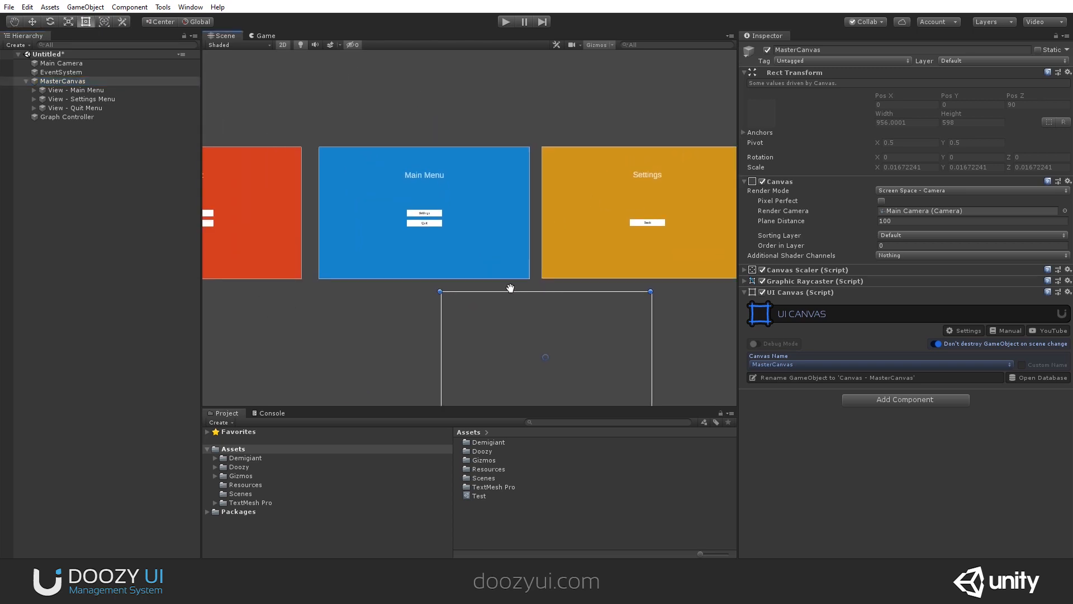
click(95, 101)
middle_drag(441, 206, 207, 250)
key(ctrl+d)
key(w)
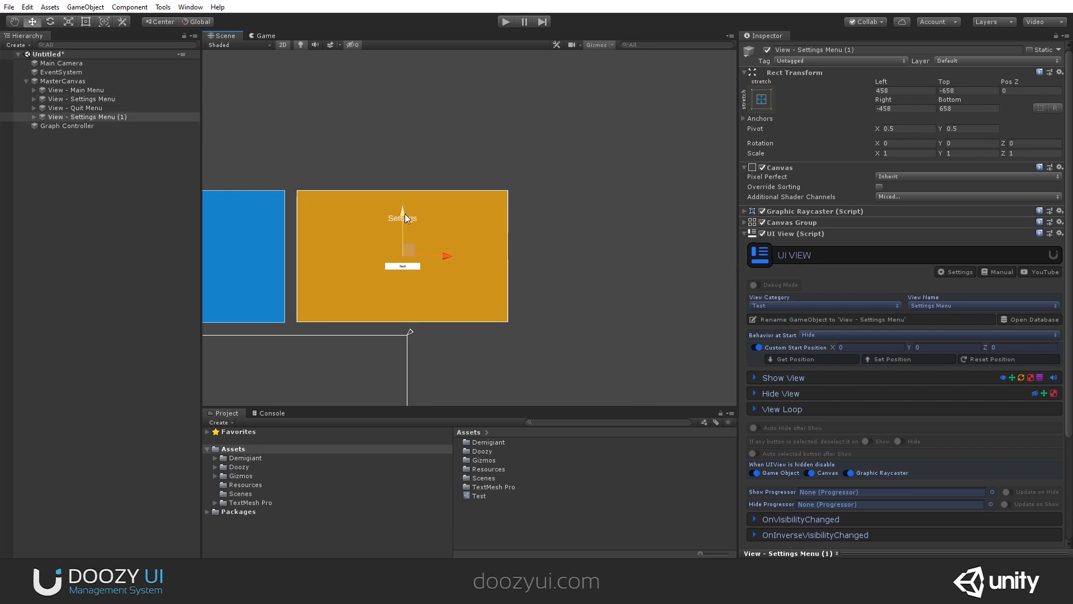
drag(404, 216, 390, 80)
- Give the copied view the custom View Name Special Menu and add that name to the Test view category
click(85, 115)
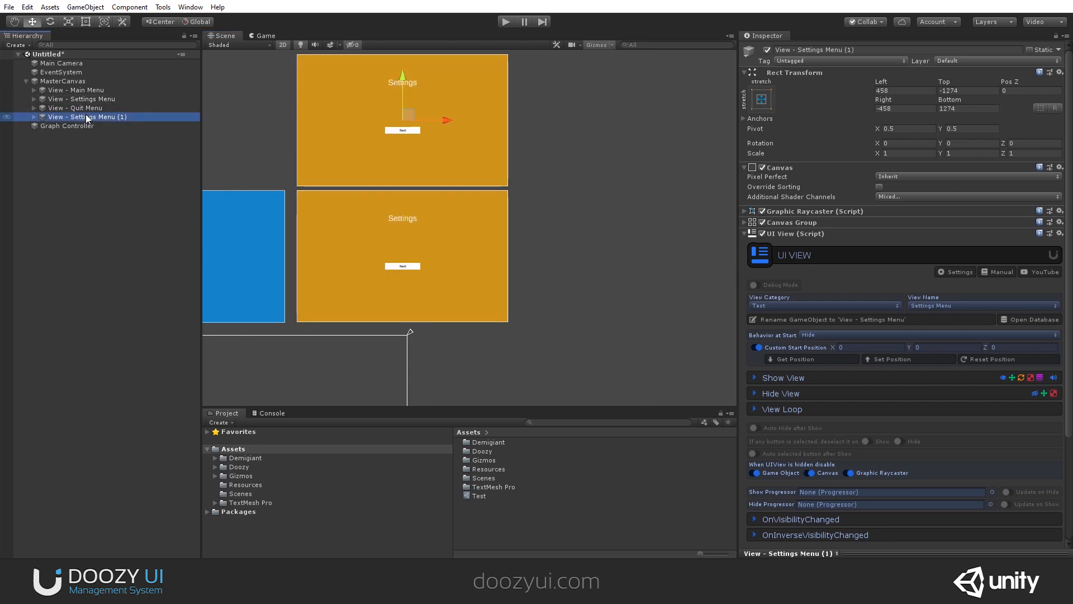
click(840, 305)
click(818, 318)
click(934, 306)
text(Special Menu)
click(830, 308)
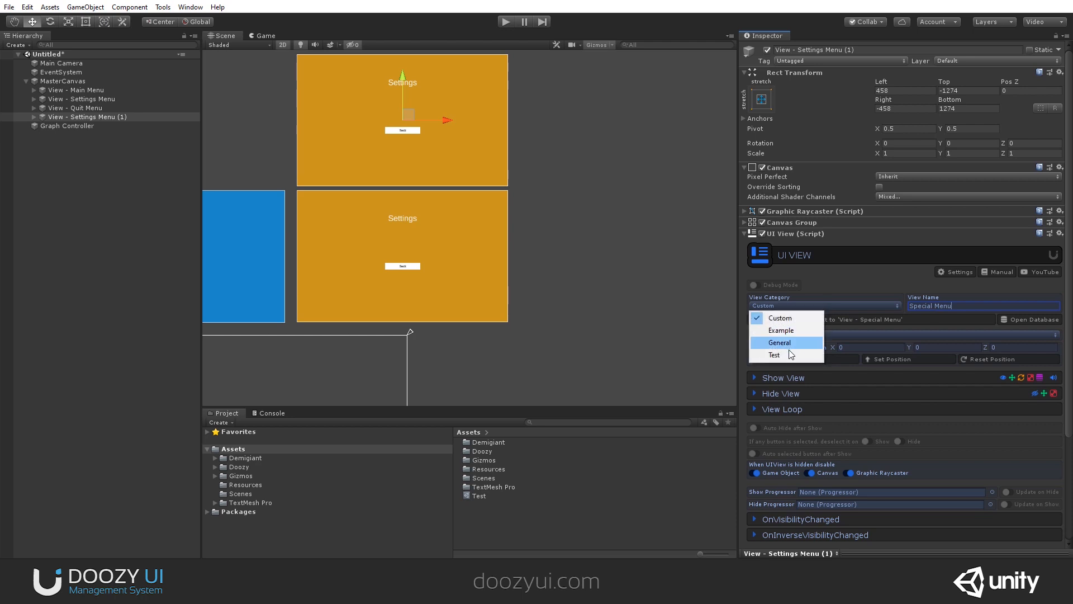
click(782, 357)
click(581, 305)
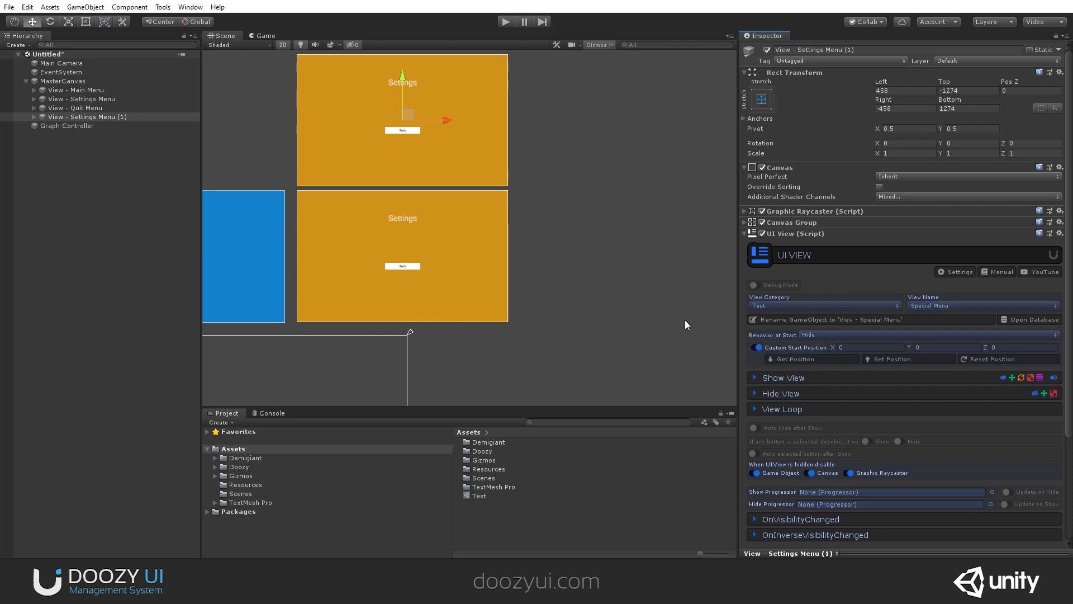
- Change the copied view's background image color to pink
scroll(683, 373, down, 3)
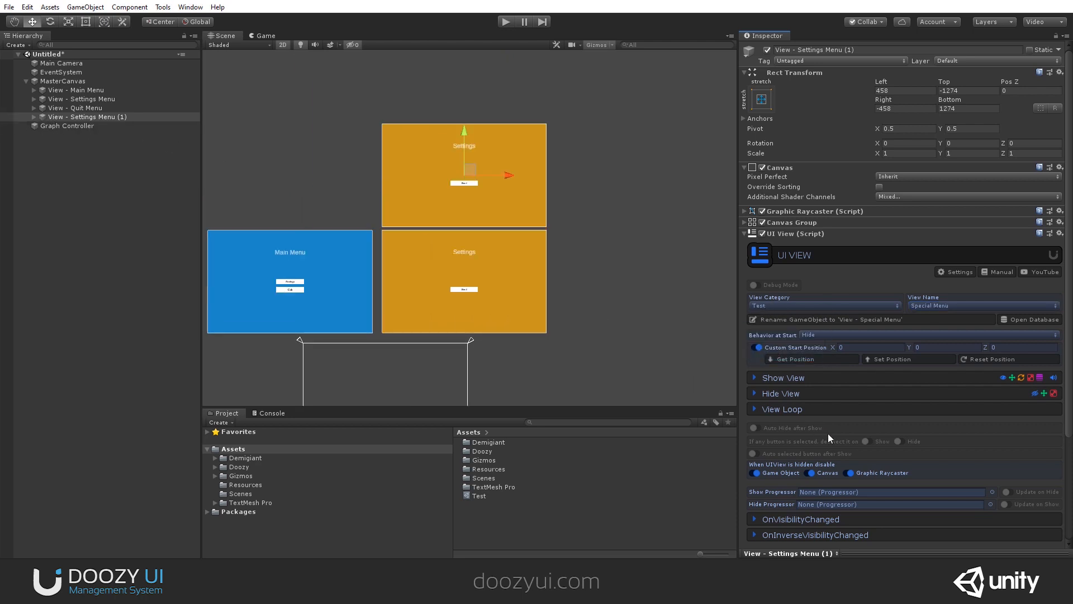
scroll(468, 214, up, 2)
scroll(926, 444, down, 4)
click(881, 466)
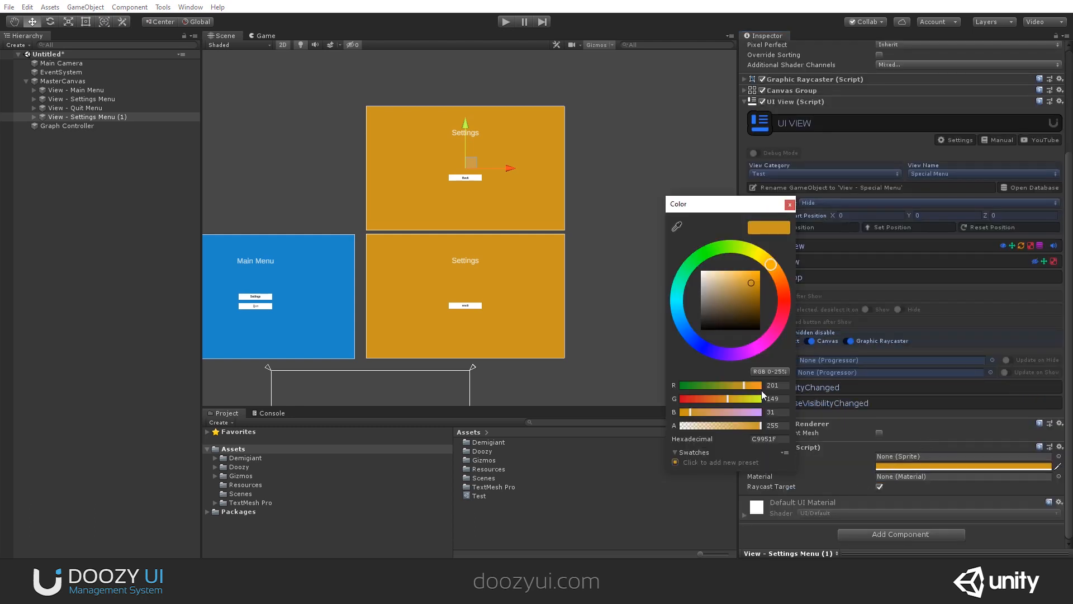
click(769, 337)
click(789, 205)
- Change the copied view's title text to Special
click(34, 117)
click(73, 126)
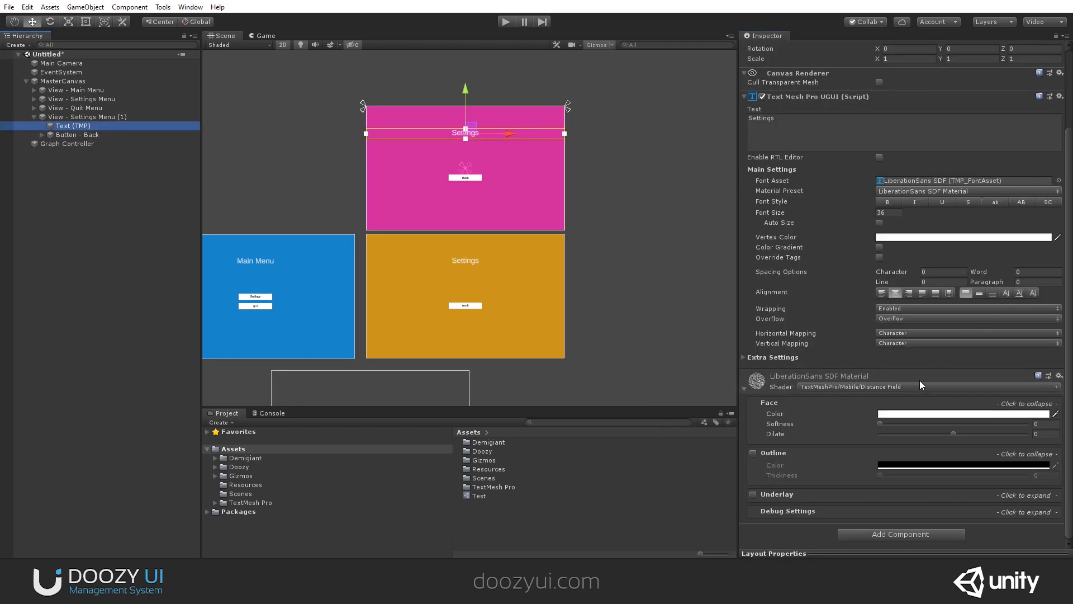
click(793, 136)
text(Special)
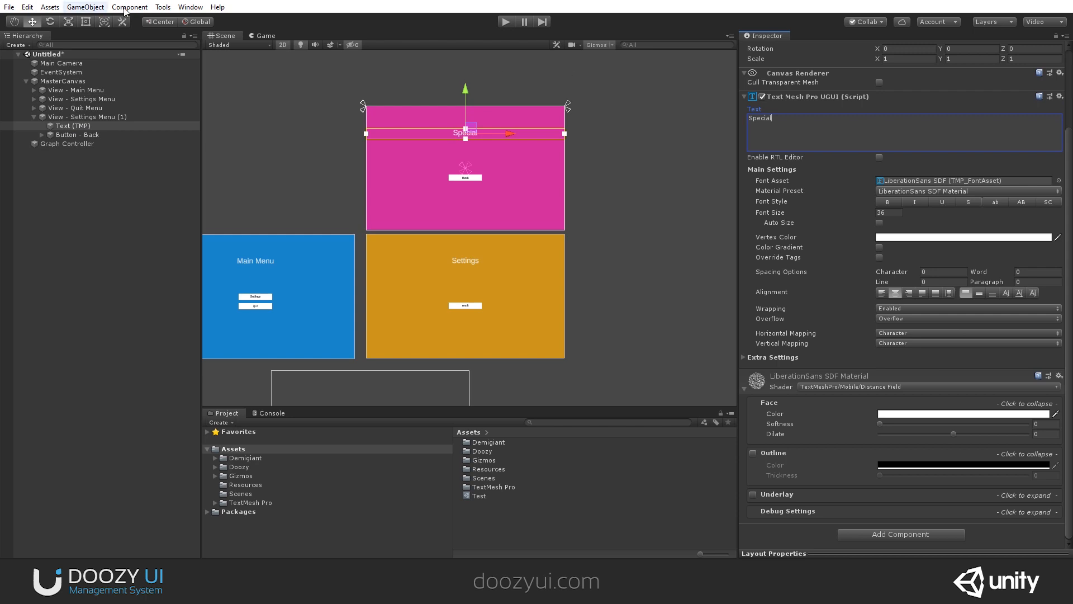
- Rename the copied view's GameObject to View - Special Menu and collapse it in the hierarchy
click(35, 118)
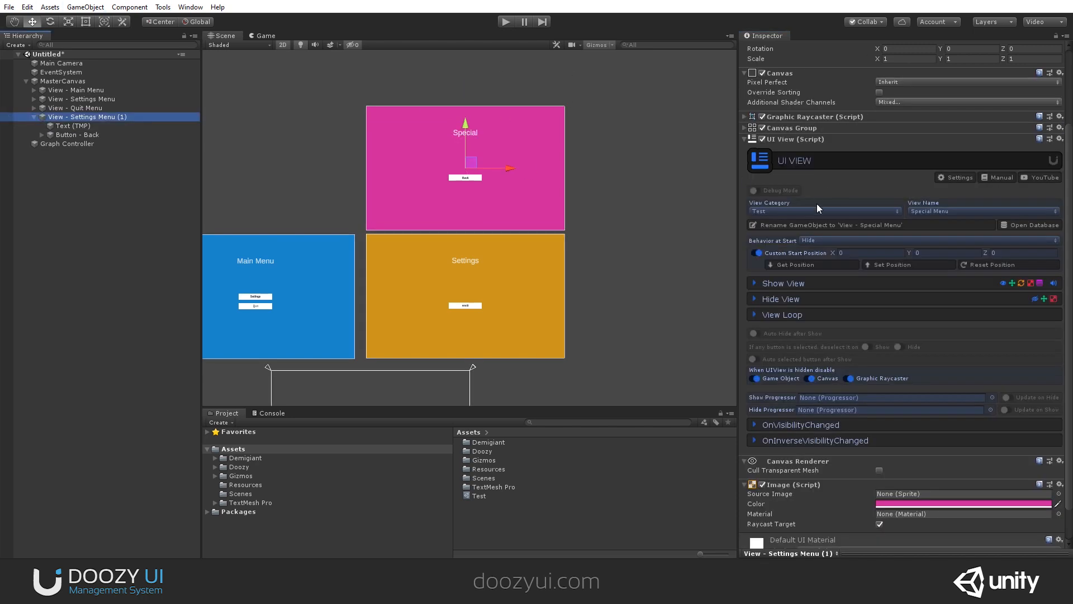
click(824, 226)
click(34, 117)
- Duplicate the Main Menu's Settings button, move the copy above the original and order it before it in the hierarchy
middle_drag(402, 135, 619, 140)
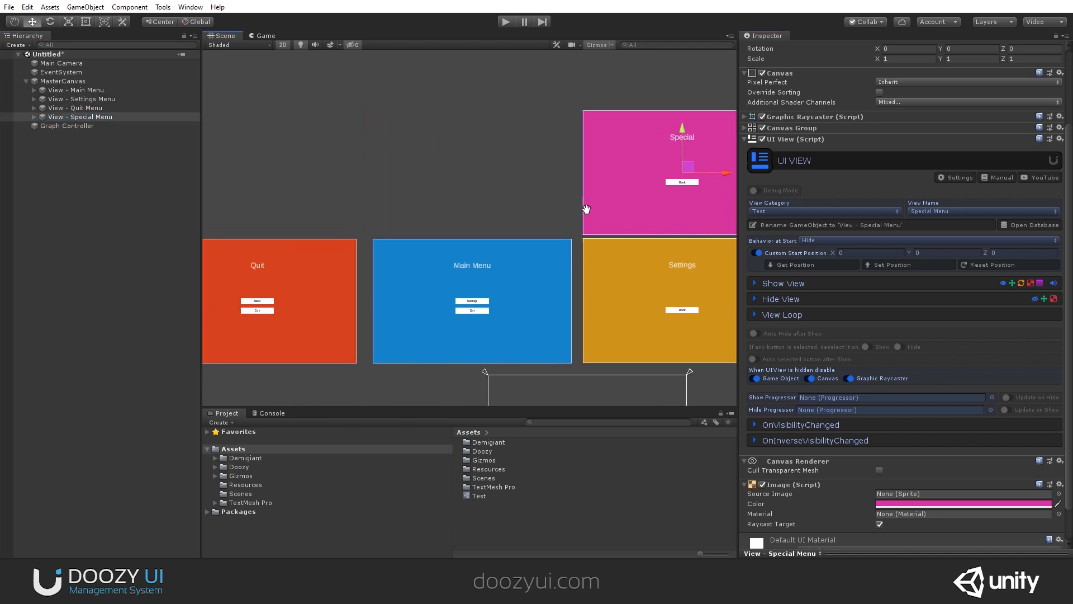
middle_drag(530, 167, 438, 146)
scroll(374, 301, up, 3)
scroll(377, 298, up, 1)
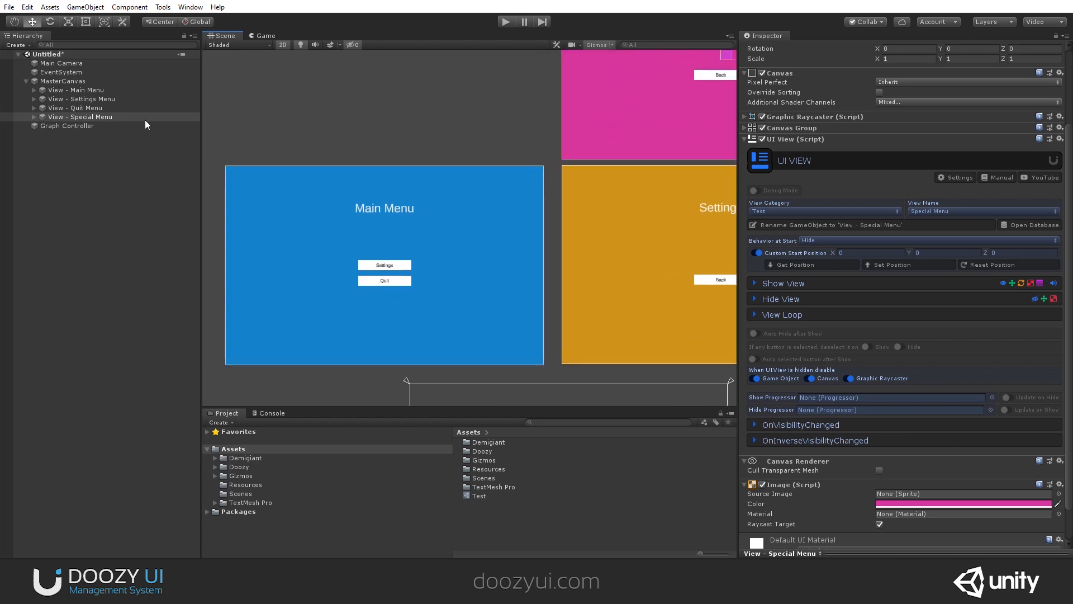
click(29, 90)
click(34, 90)
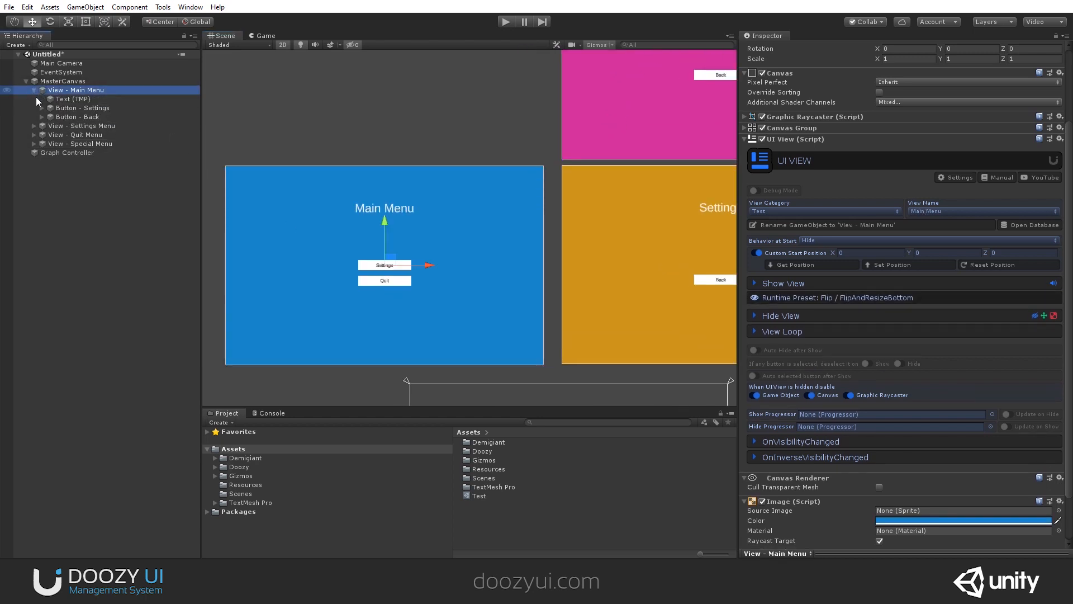
click(84, 109)
key(ctrl+d)
drag(384, 219, 384, 204)
drag(84, 126, 90, 104)
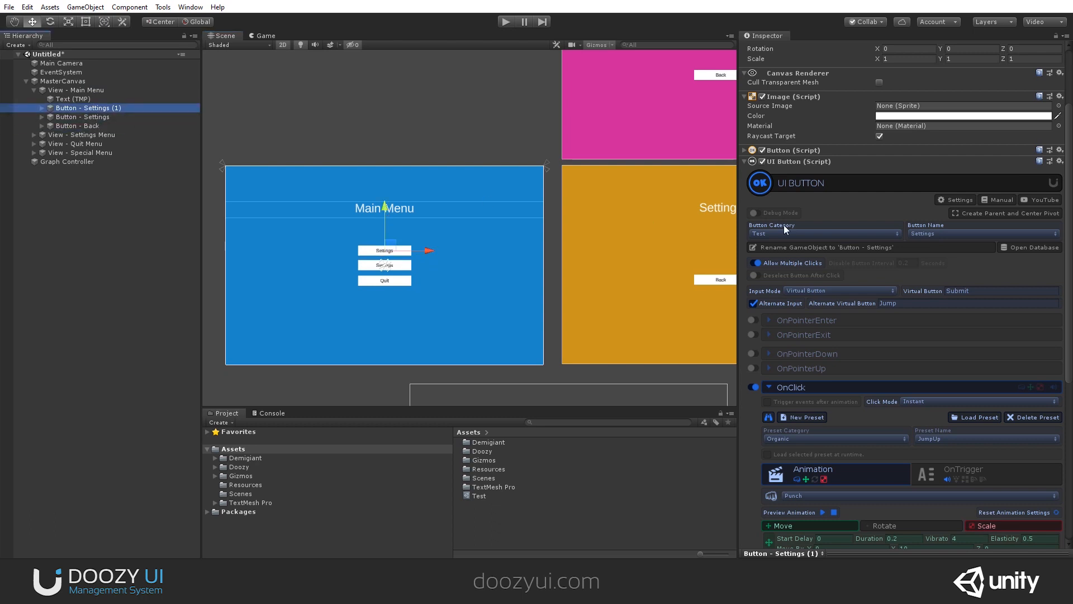
- Give the duplicated button the new name Special in the Test button category and rename its GameObject to Button - Special
click(820, 233)
click(774, 283)
click(954, 233)
click(844, 235)
click(832, 234)
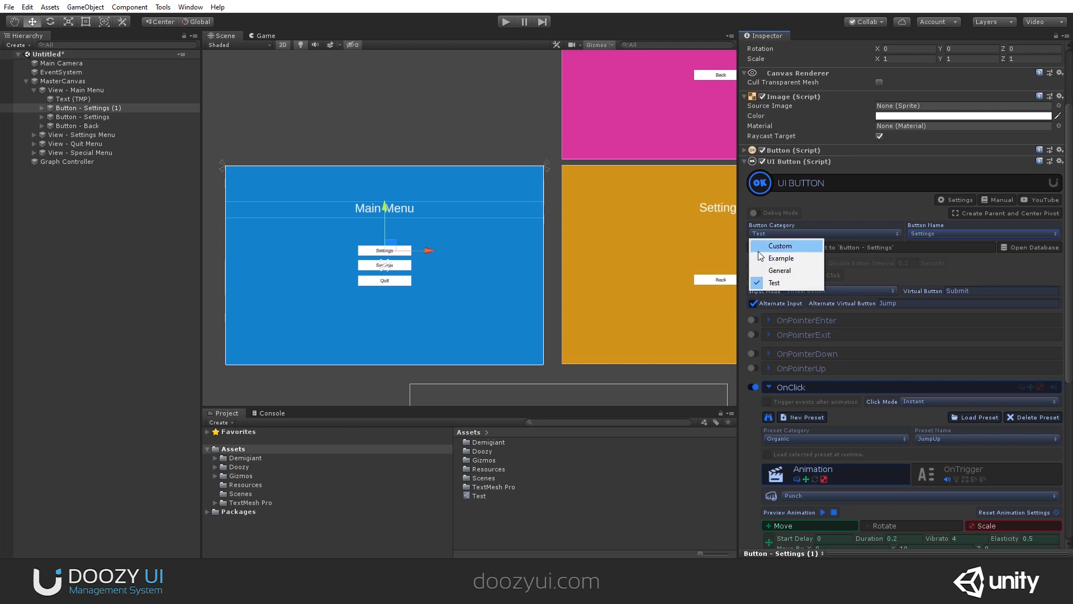
click(774, 246)
click(972, 234)
text(Special)
click(843, 234)
click(797, 280)
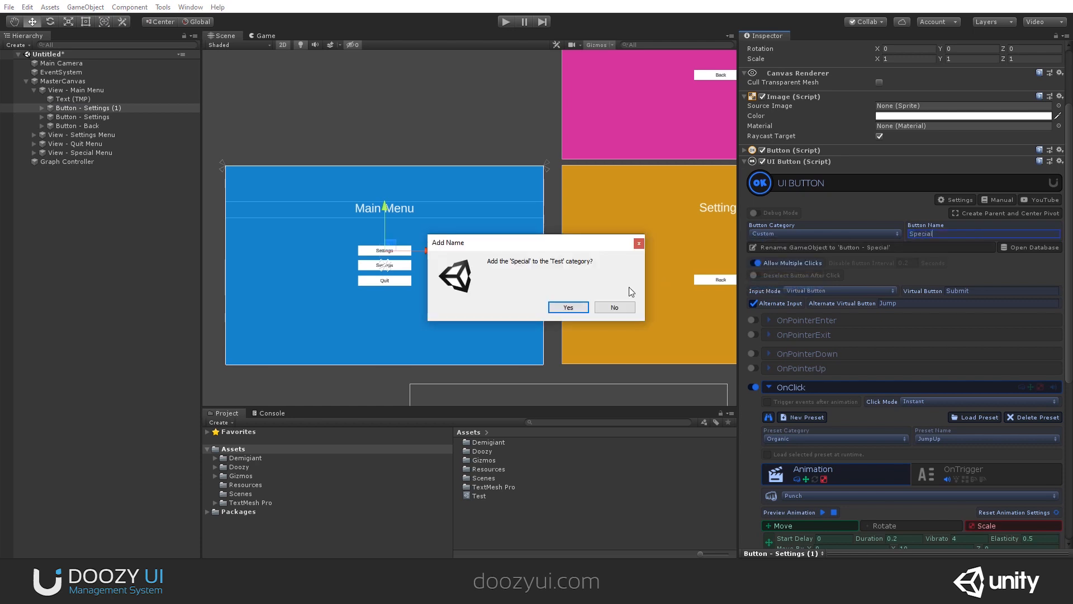
click(567, 307)
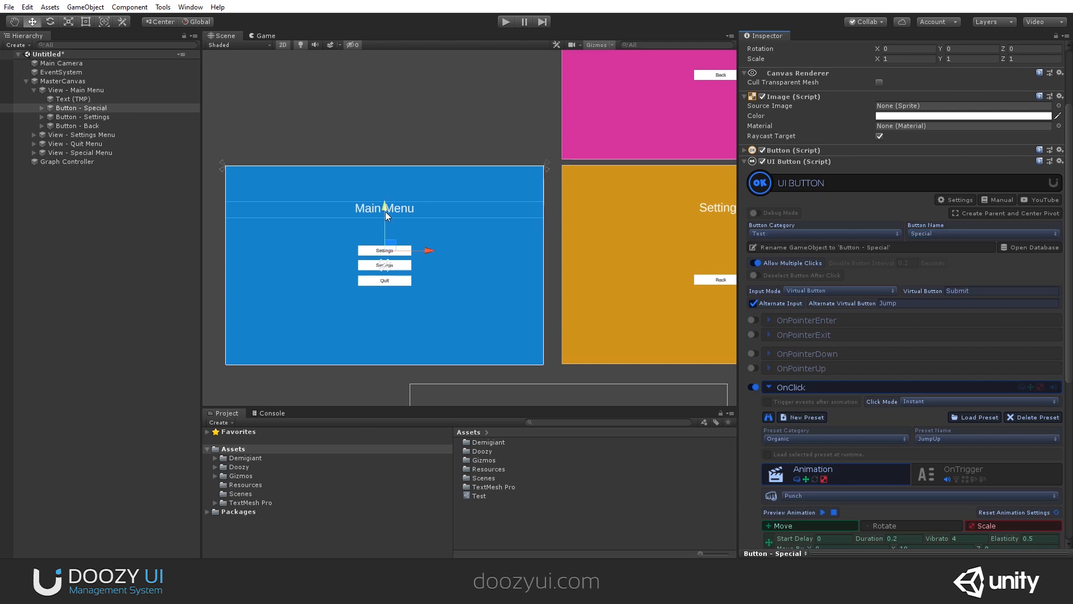
- Change the duplicated button's label text to Special
scroll(889, 393, down, 10)
click(809, 472)
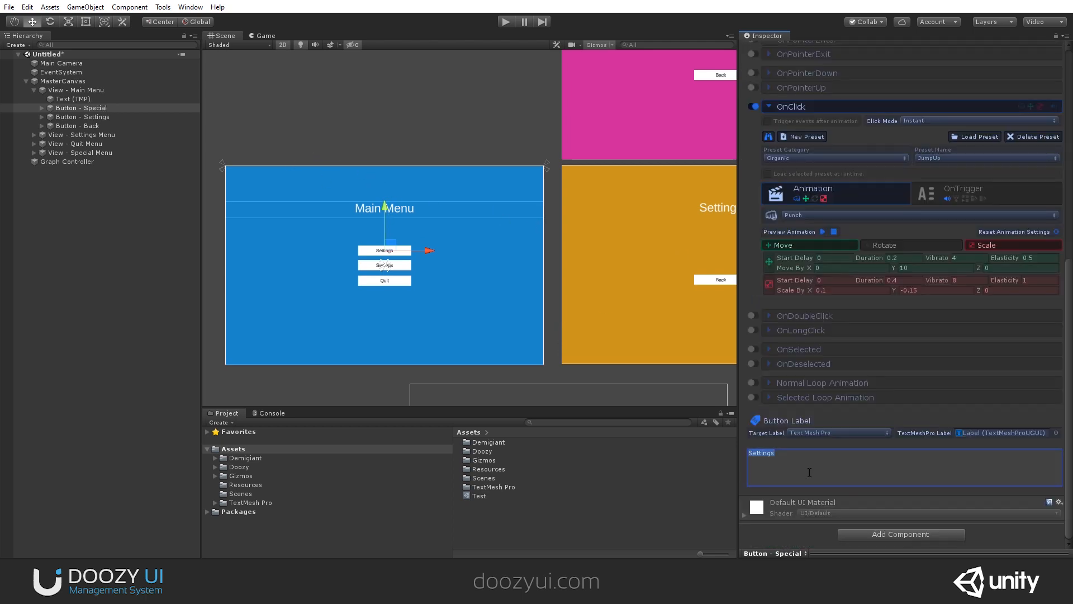
text(Special)
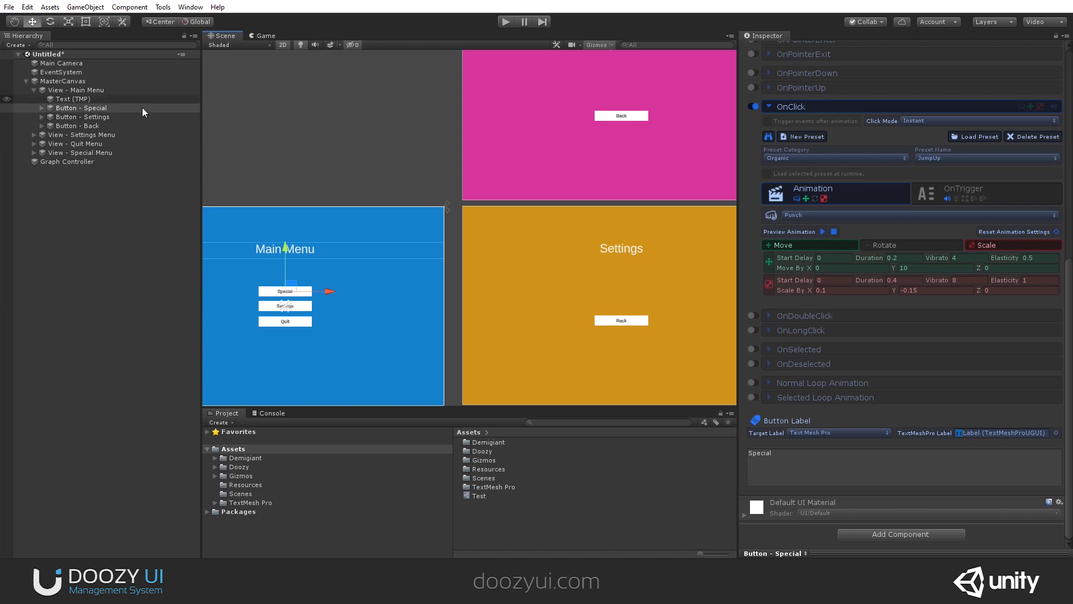
middle_drag(290, 151, 357, 140)
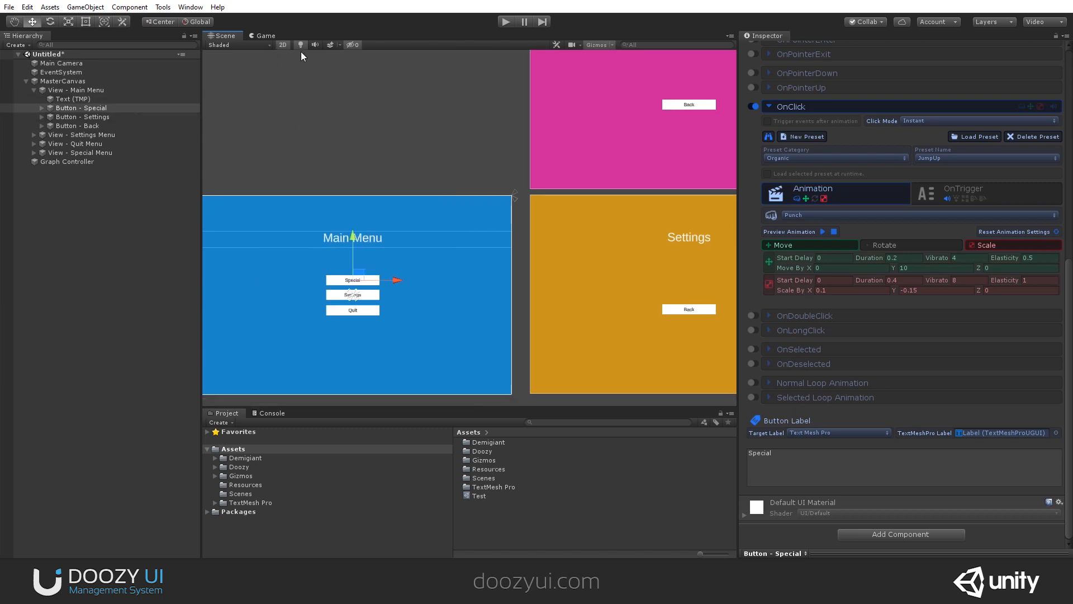
- Open the Graph Controller's graph, duplicate the Settings Menu node below the original and rename the copy Special Menu
click(72, 164)
click(1041, 194)
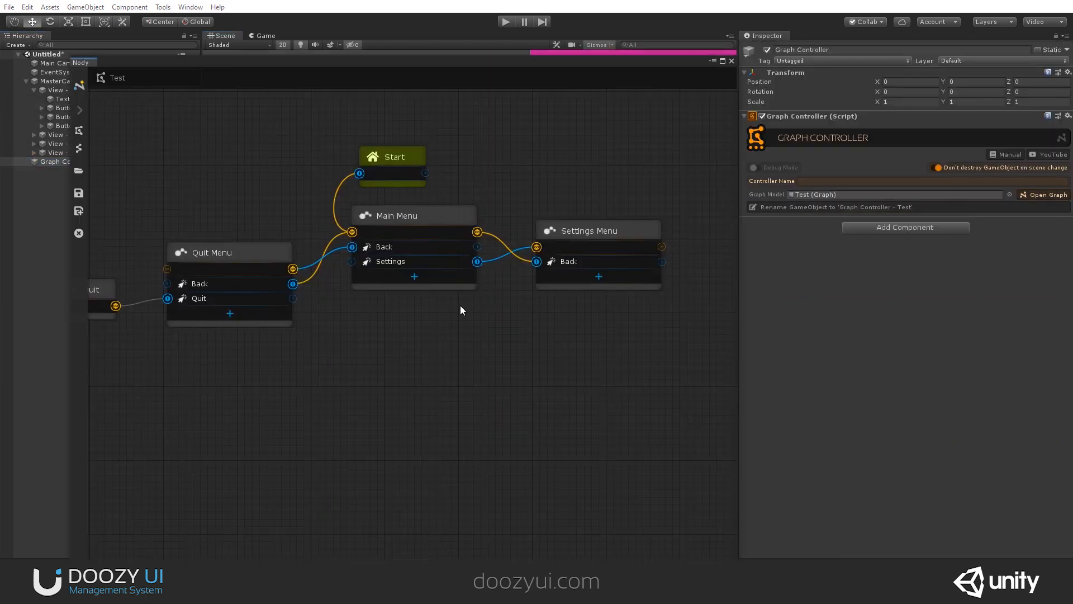
click(561, 232)
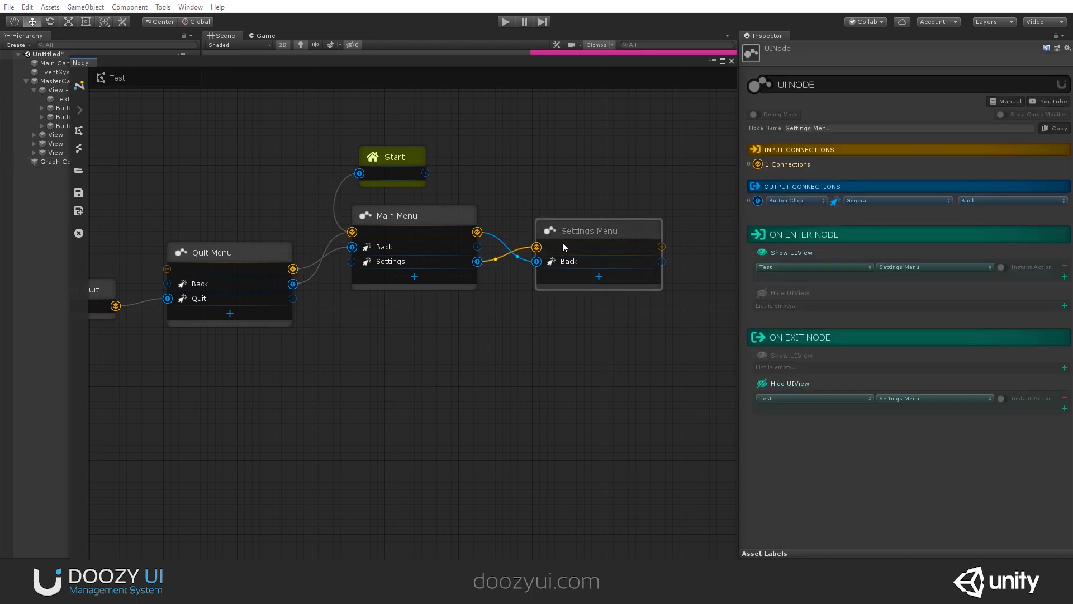
key(ctrl+d)
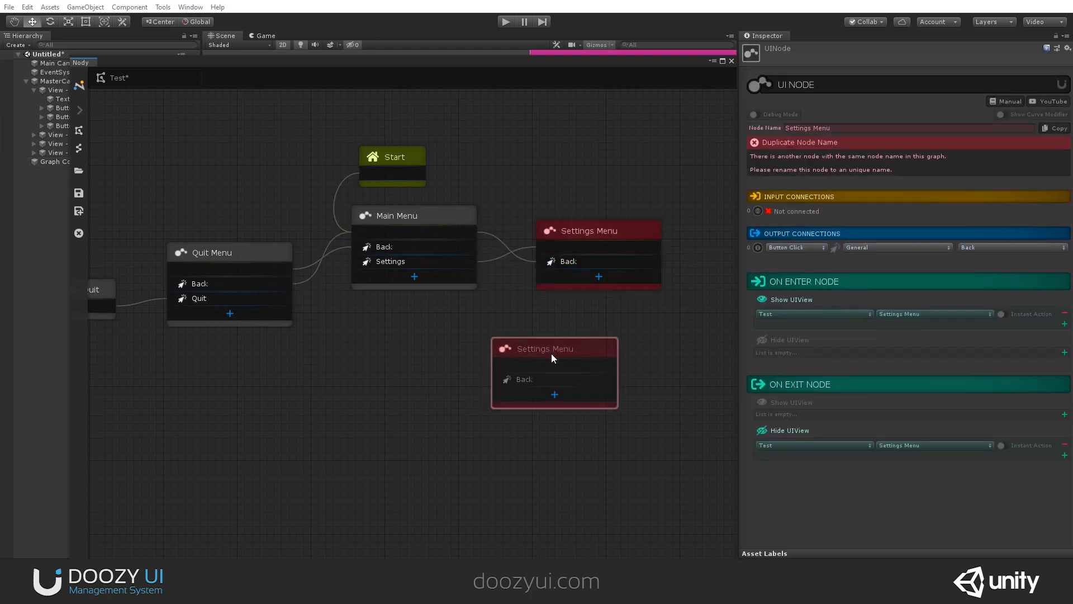
double_click(803, 127)
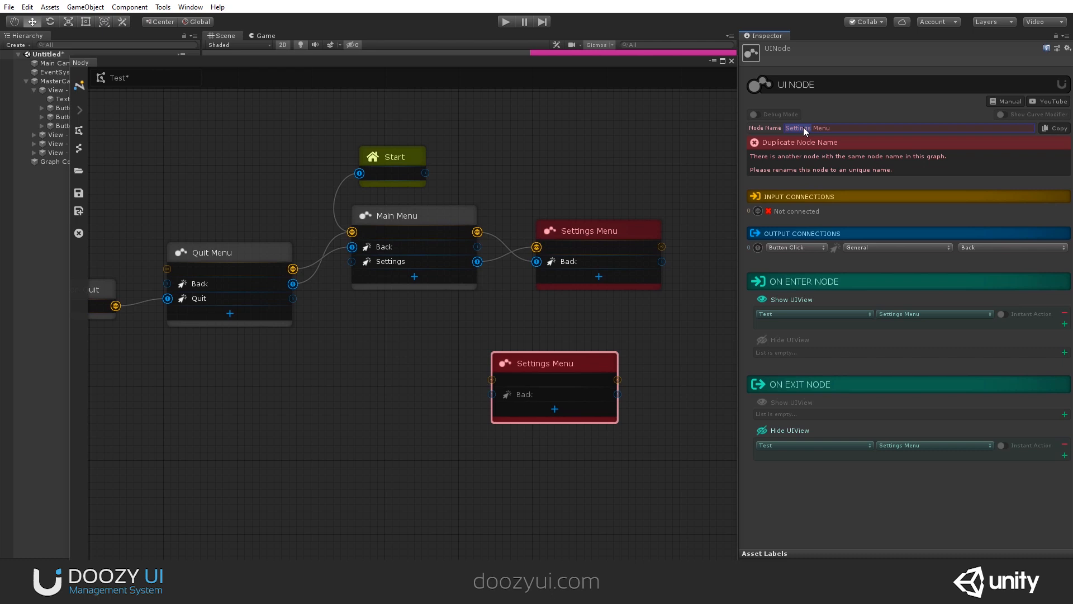
text(Special)
- Add an output connection to the Main Menu node, triggered by the Special button of the Test category
click(414, 276)
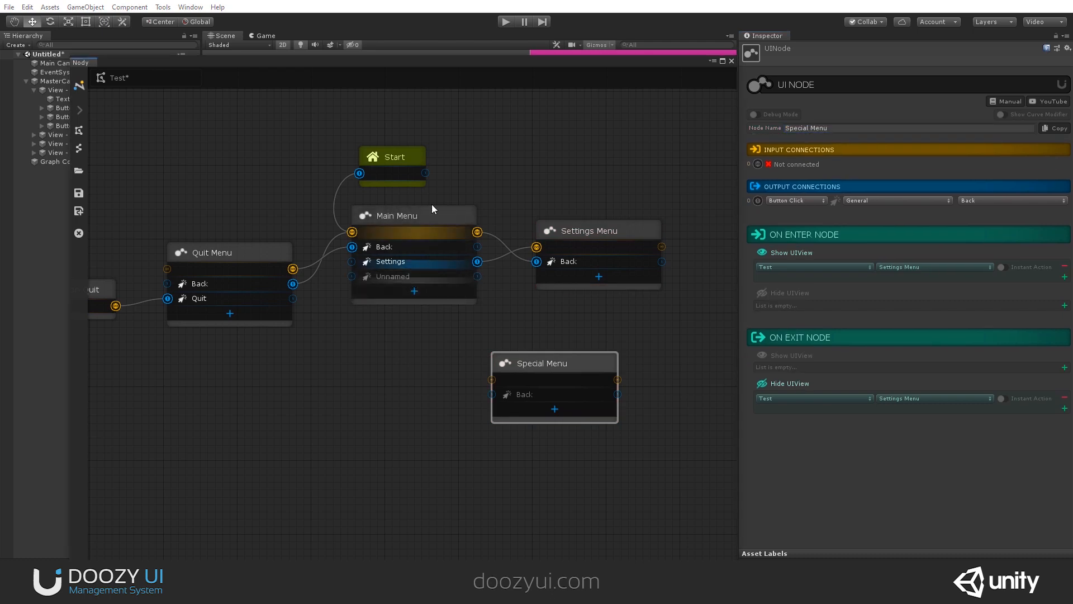
click(880, 227)
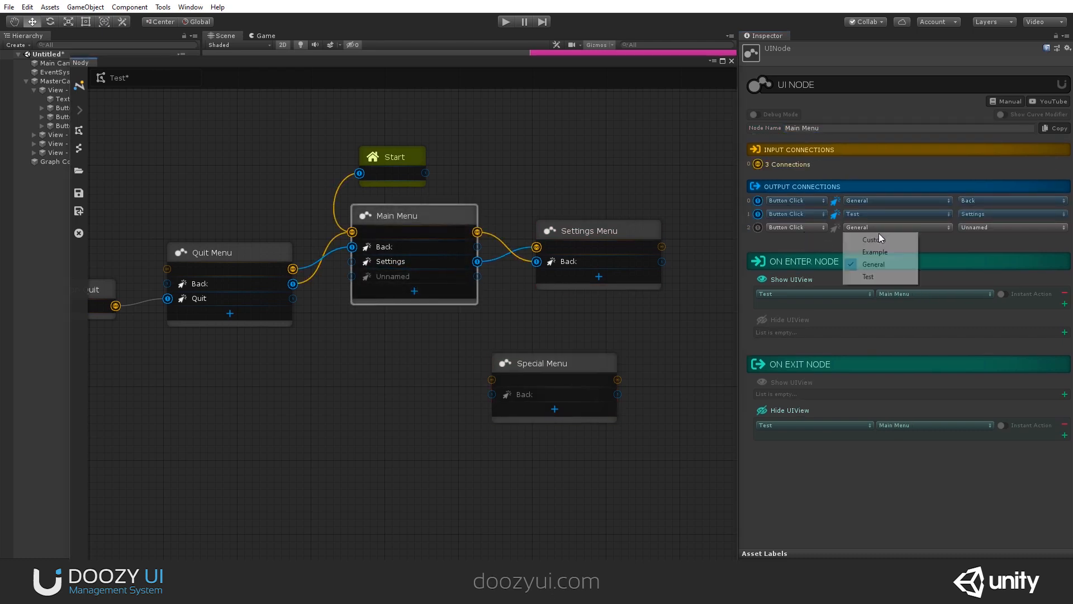
click(873, 275)
click(1003, 228)
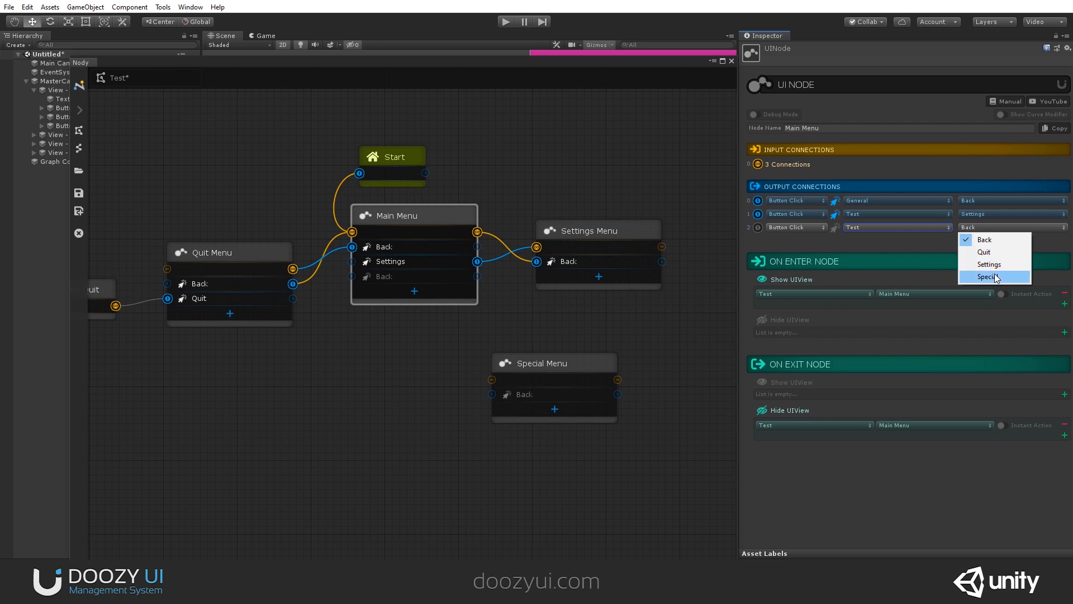
click(994, 272)
- Connect Main Menu's Special output to the Special Menu node and its Back output to Main Menu, and place the node under Settings Menu
drag(459, 277, 552, 382)
drag(541, 393, 417, 233)
drag(573, 363, 622, 315)
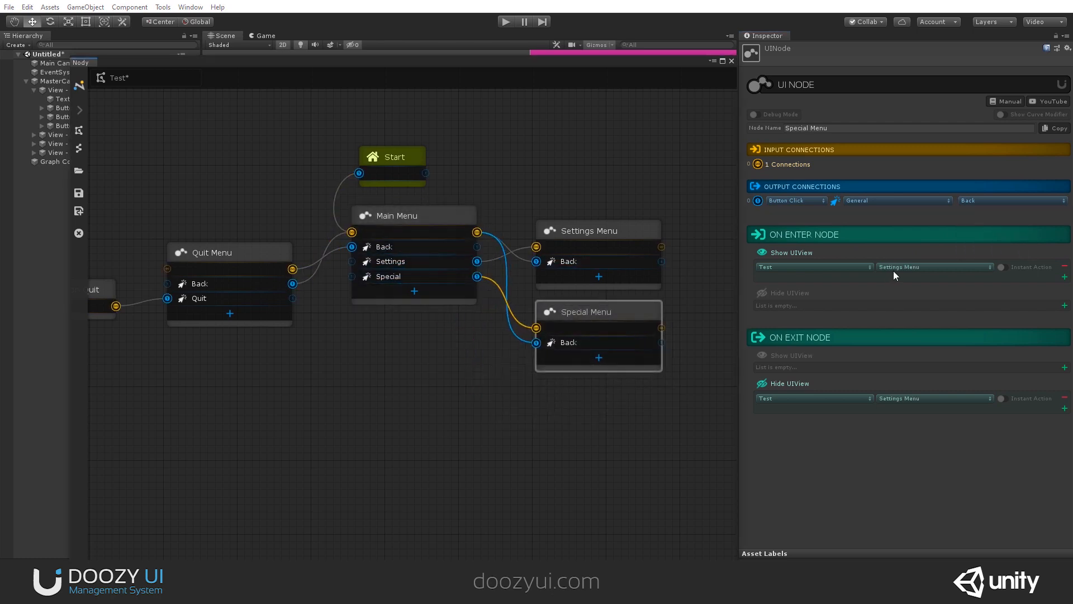
- Set the Special Menu node to show the Special Menu view on enter and hide it on exit
click(922, 268)
click(919, 317)
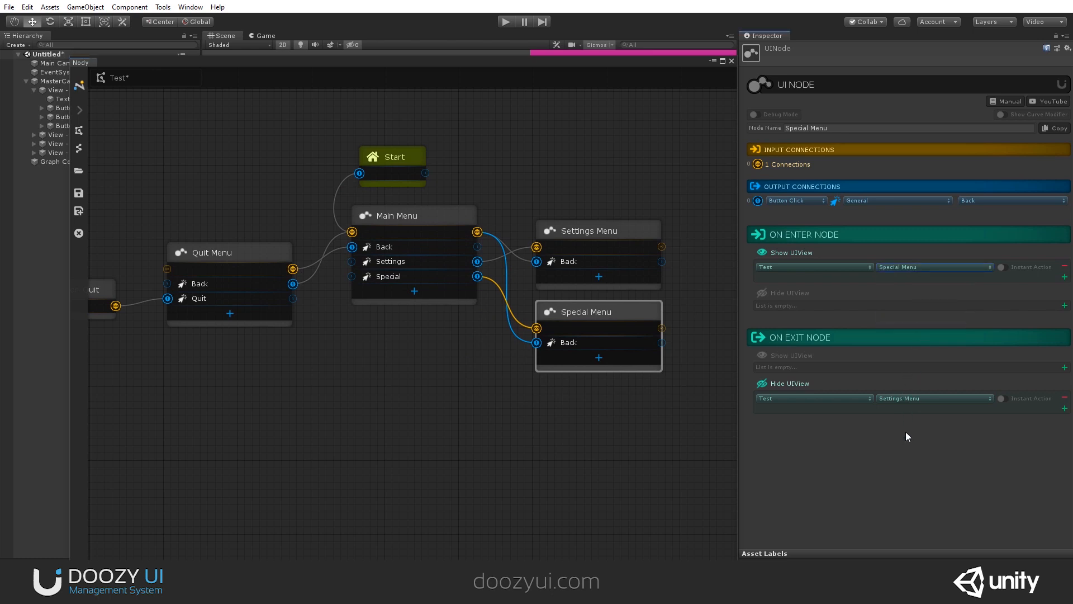
click(922, 398)
click(907, 447)
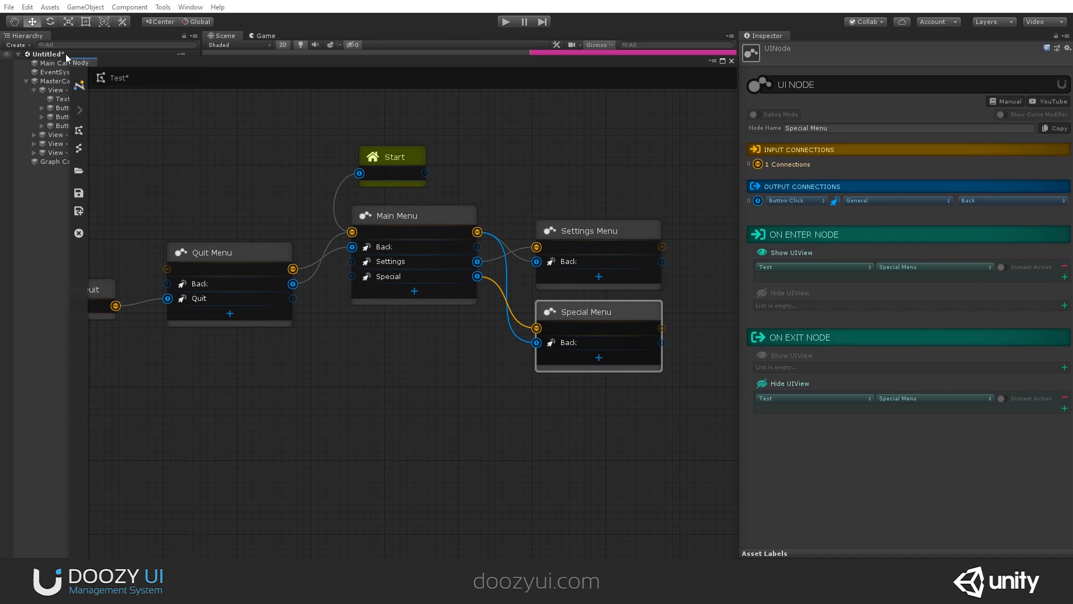
- Run the scene in Play mode with the Nody window expanded, shrunk and moved beside the game's menu buttons
drag(70, 56, 95, 62)
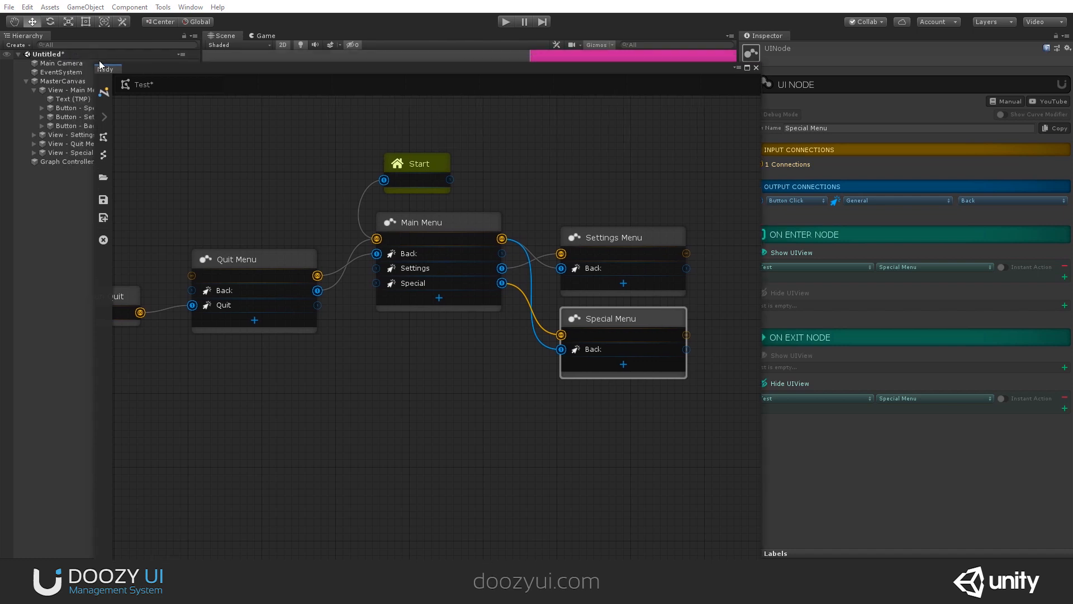
click(104, 116)
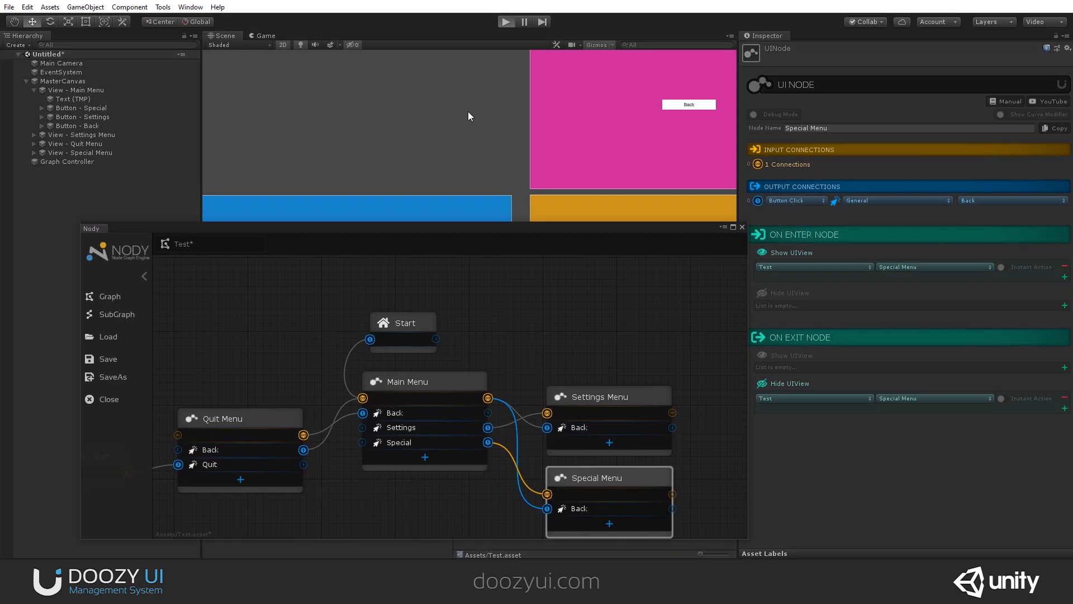
key(ctrl+p)
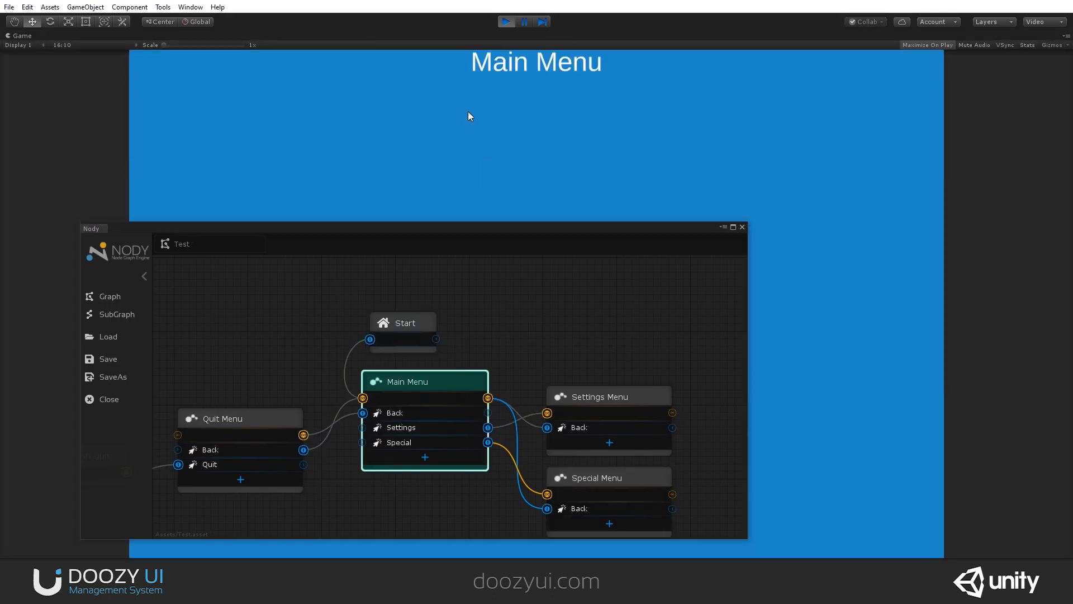
drag(482, 230, 460, 302)
drag(722, 193, 367, 158)
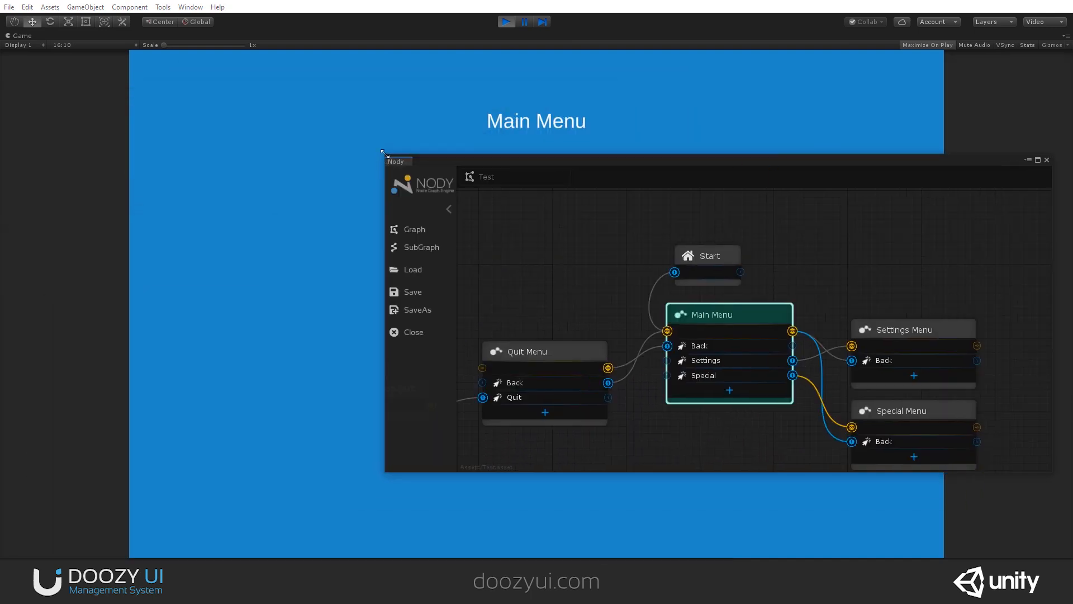
drag(384, 153, 143, 247)
scroll(252, 398, down, 5)
middle_drag(386, 364, 287, 319)
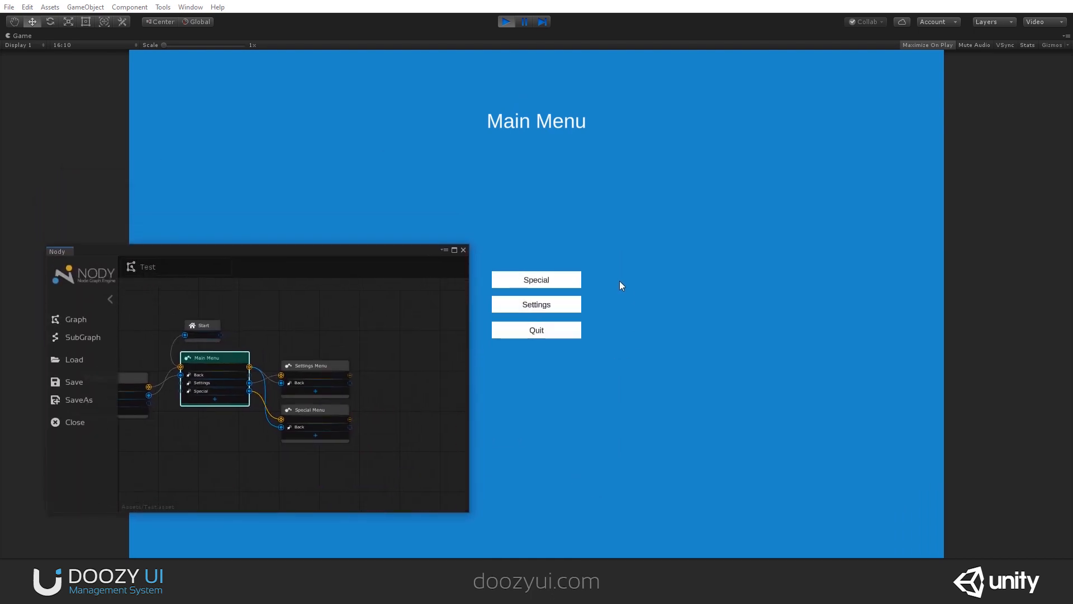
- Spread the Settings Menu and Special Menu nodes apart in the graph, with Settings Menu above and Special Menu below
mouse_move(327, 423)
mouse_down()
mouse_move(323, 449)
mouse_move(328, 439)
mouse_up()
drag(326, 370, 346, 317)
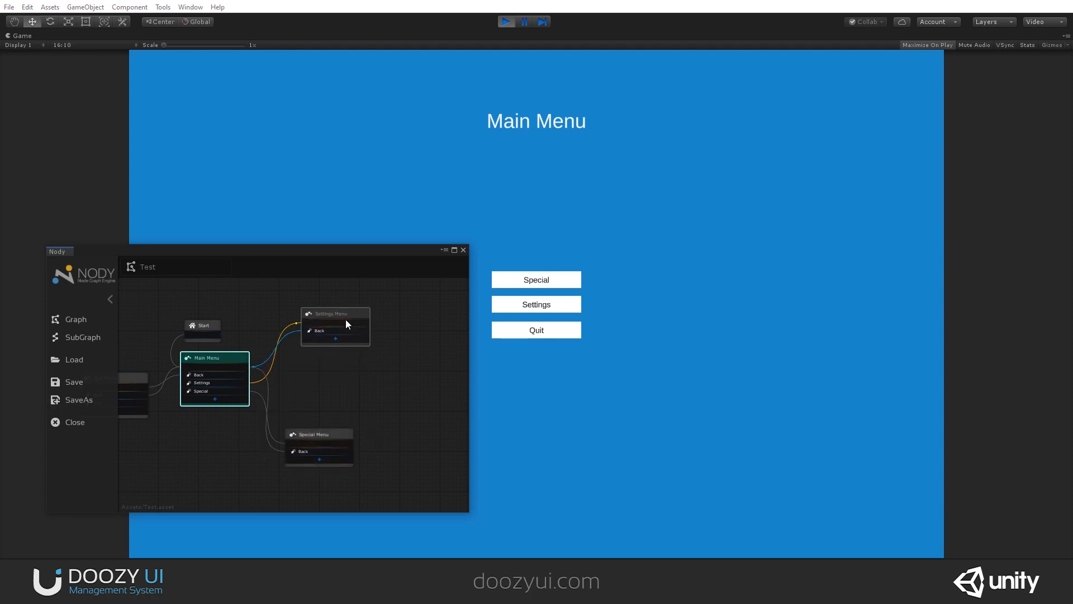
drag(331, 435, 359, 419)
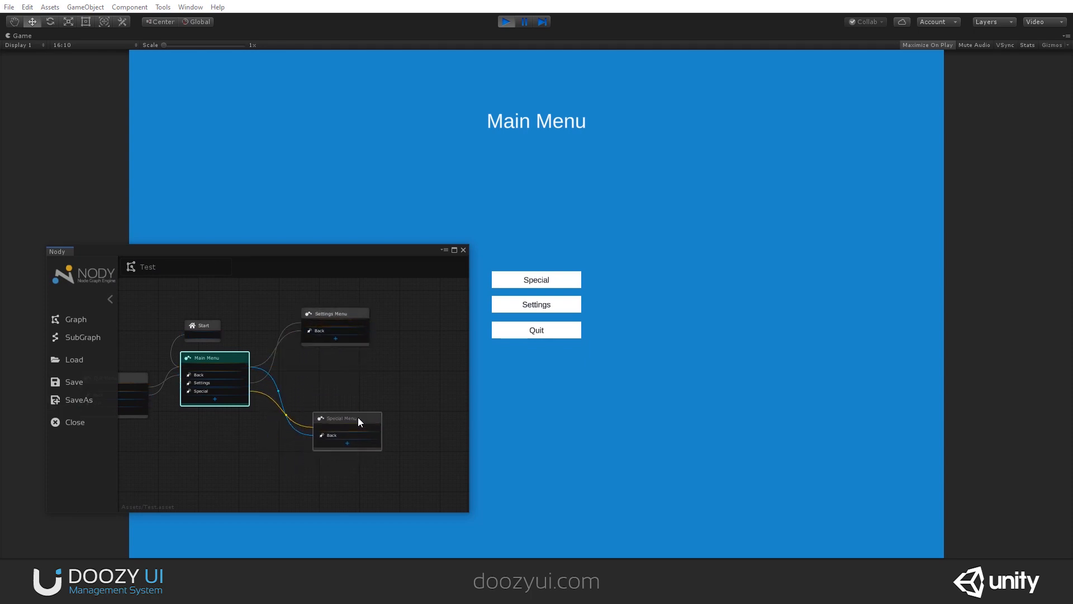
- Test the Special and Settings buttons and the returns to the Main Menu while following the active nodes in the graph
click(562, 280)
click(555, 333)
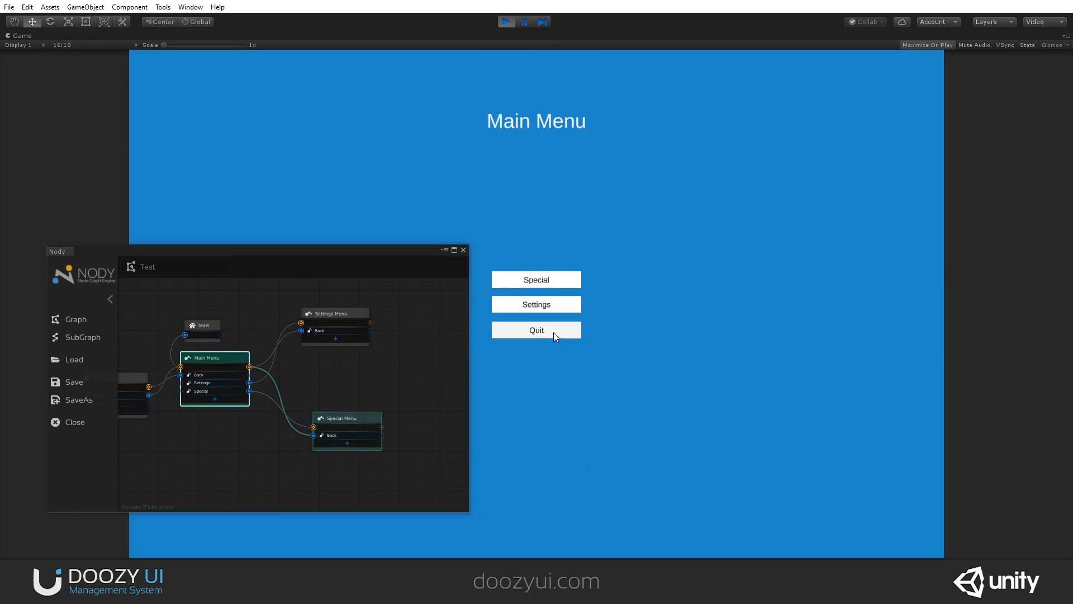
click(538, 310)
click(540, 328)
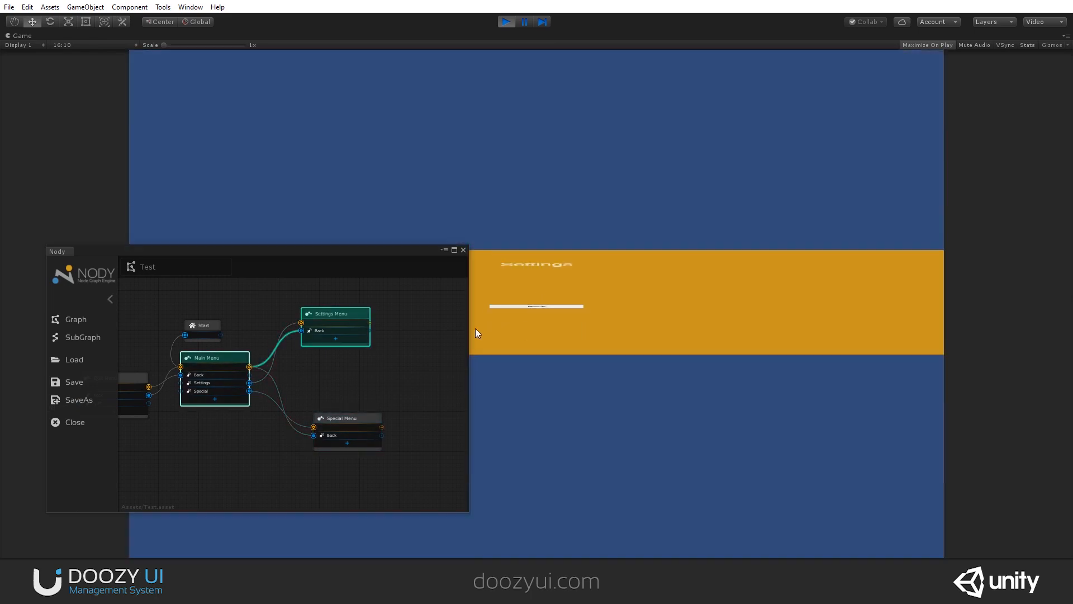
scroll(341, 378, up, 3)
drag(341, 376, 391, 386)
scroll(380, 383, down, 2)
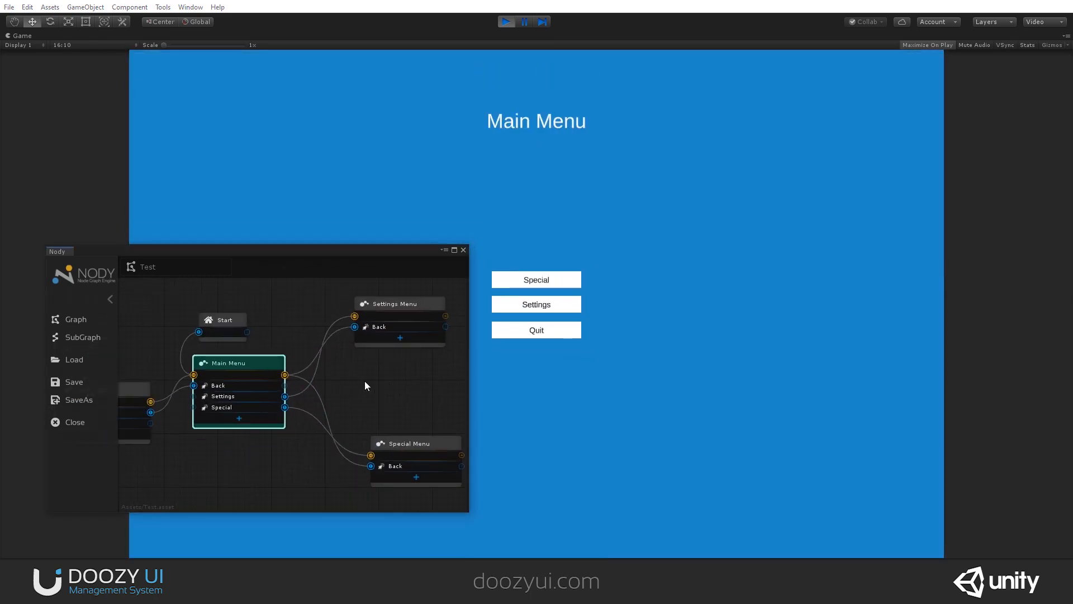
click(559, 281)
click(554, 332)
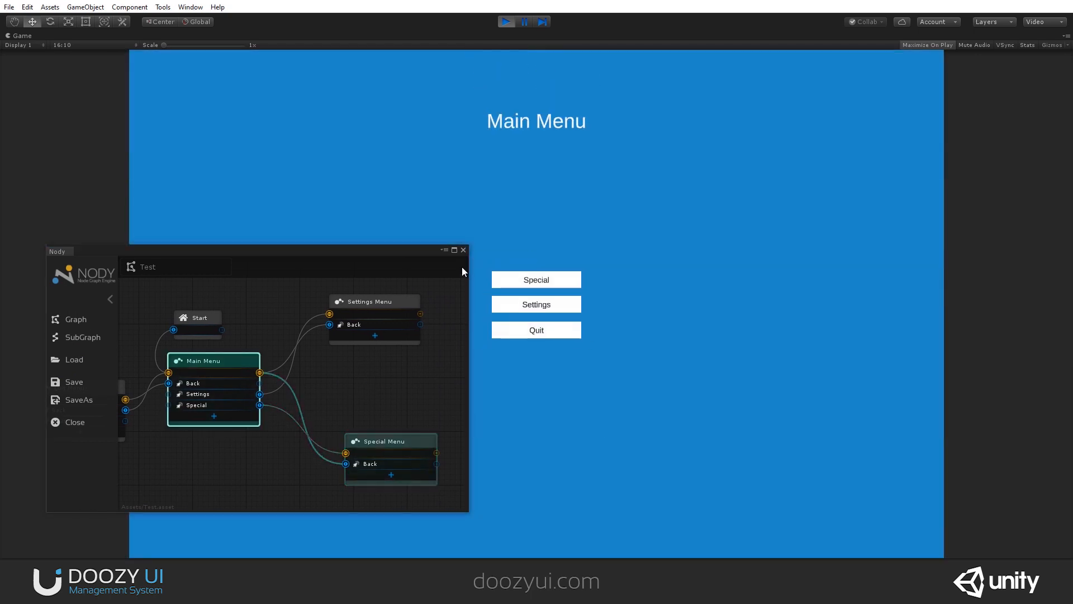
- Close the Nody window, test going to the Special menu and back to the Quit menu, and quit Play mode from there
click(463, 250)
click(527, 275)
key(Escape)
key(Escape)
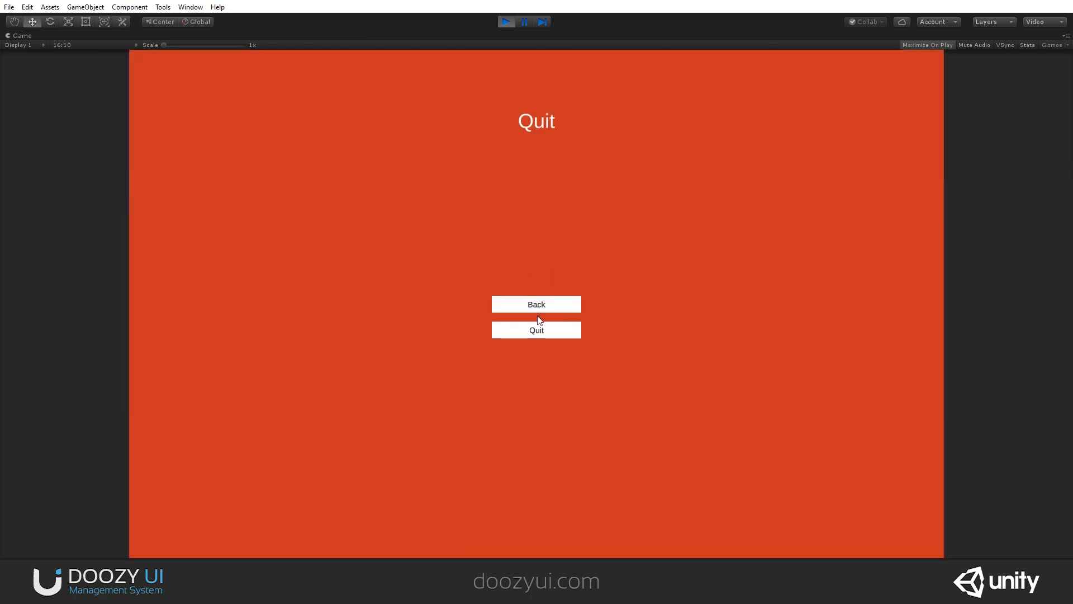
click(532, 327)
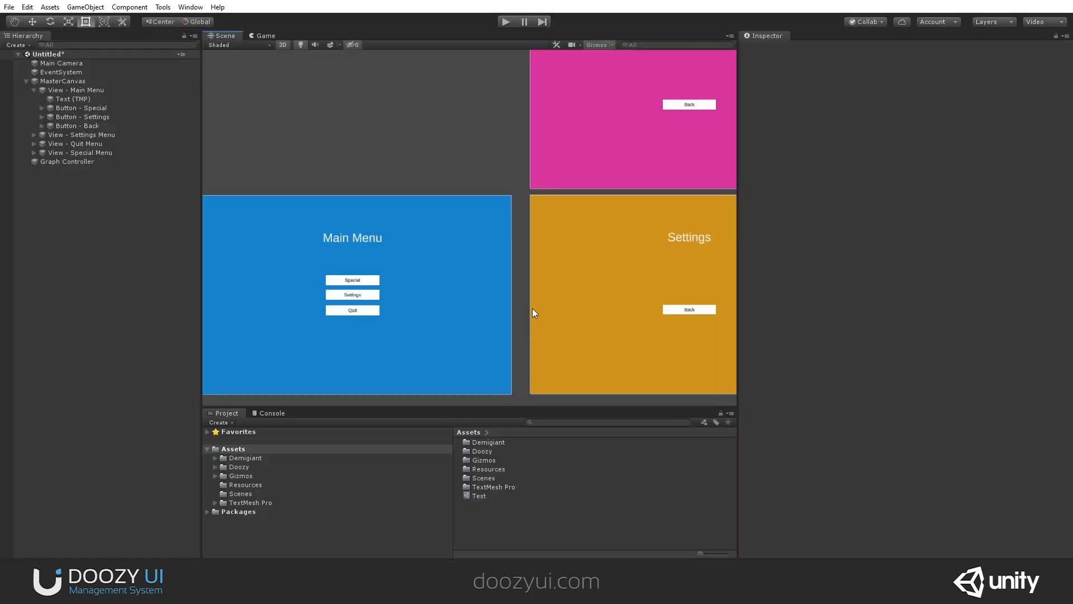
scroll(530, 300, down, 10)
middle_drag(497, 327, 391, 268)
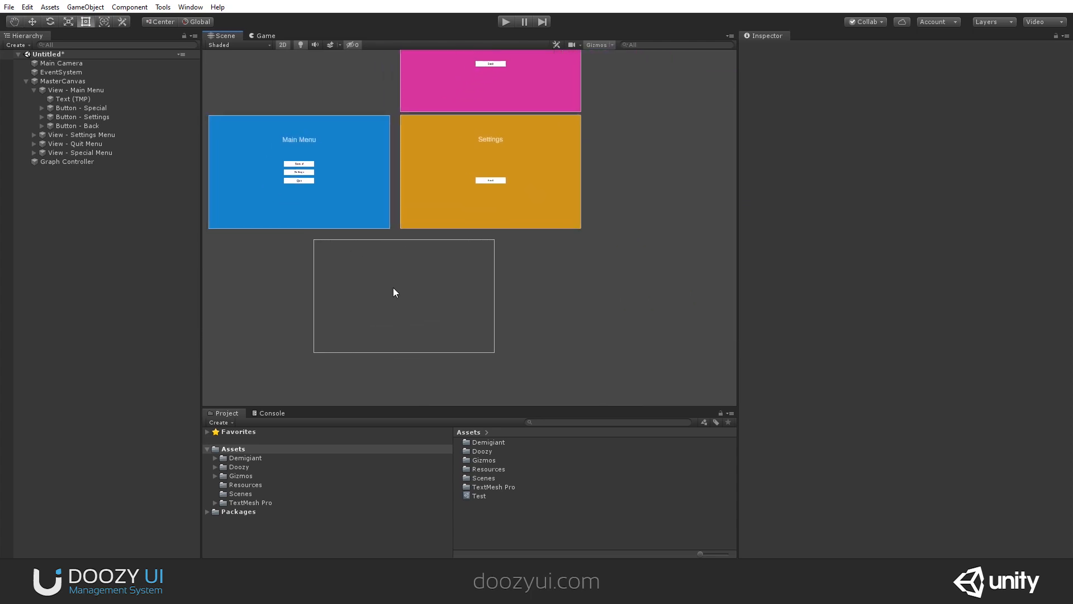